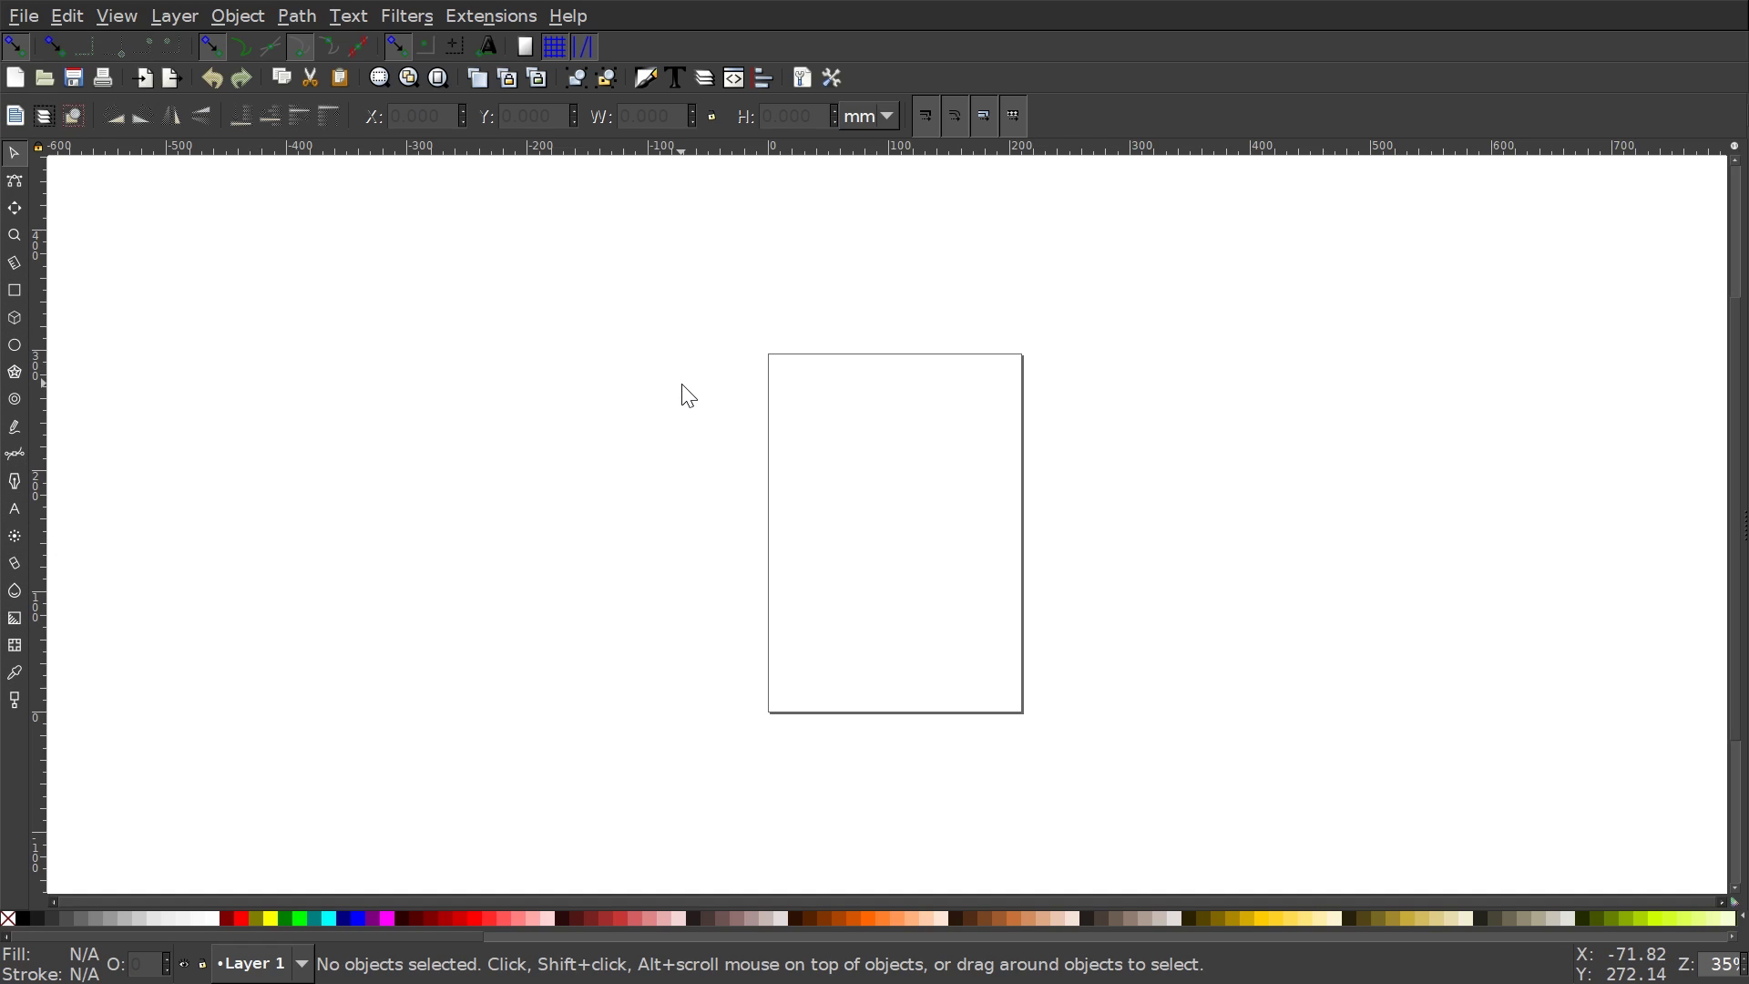
Set the document's display units to px and turn off the page border in the document properties
{"action": "left_click", "coordinate": [23, 16]}
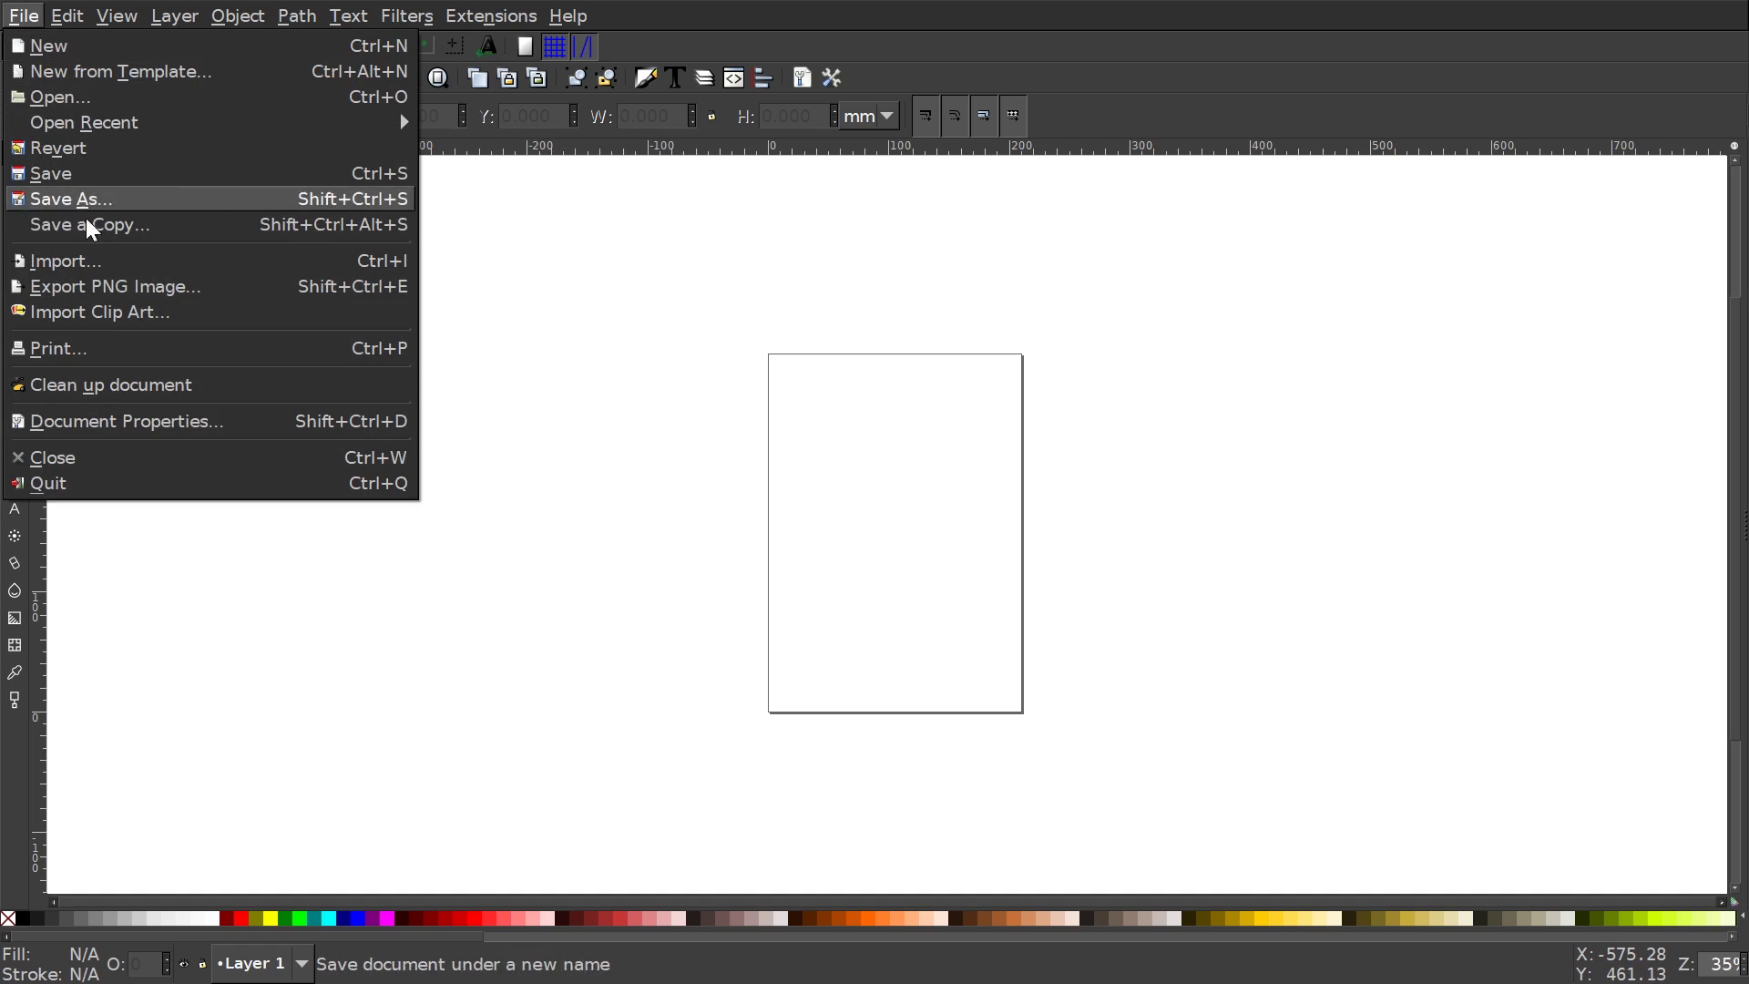
{"action": "left_click", "coordinate": [137, 421]}
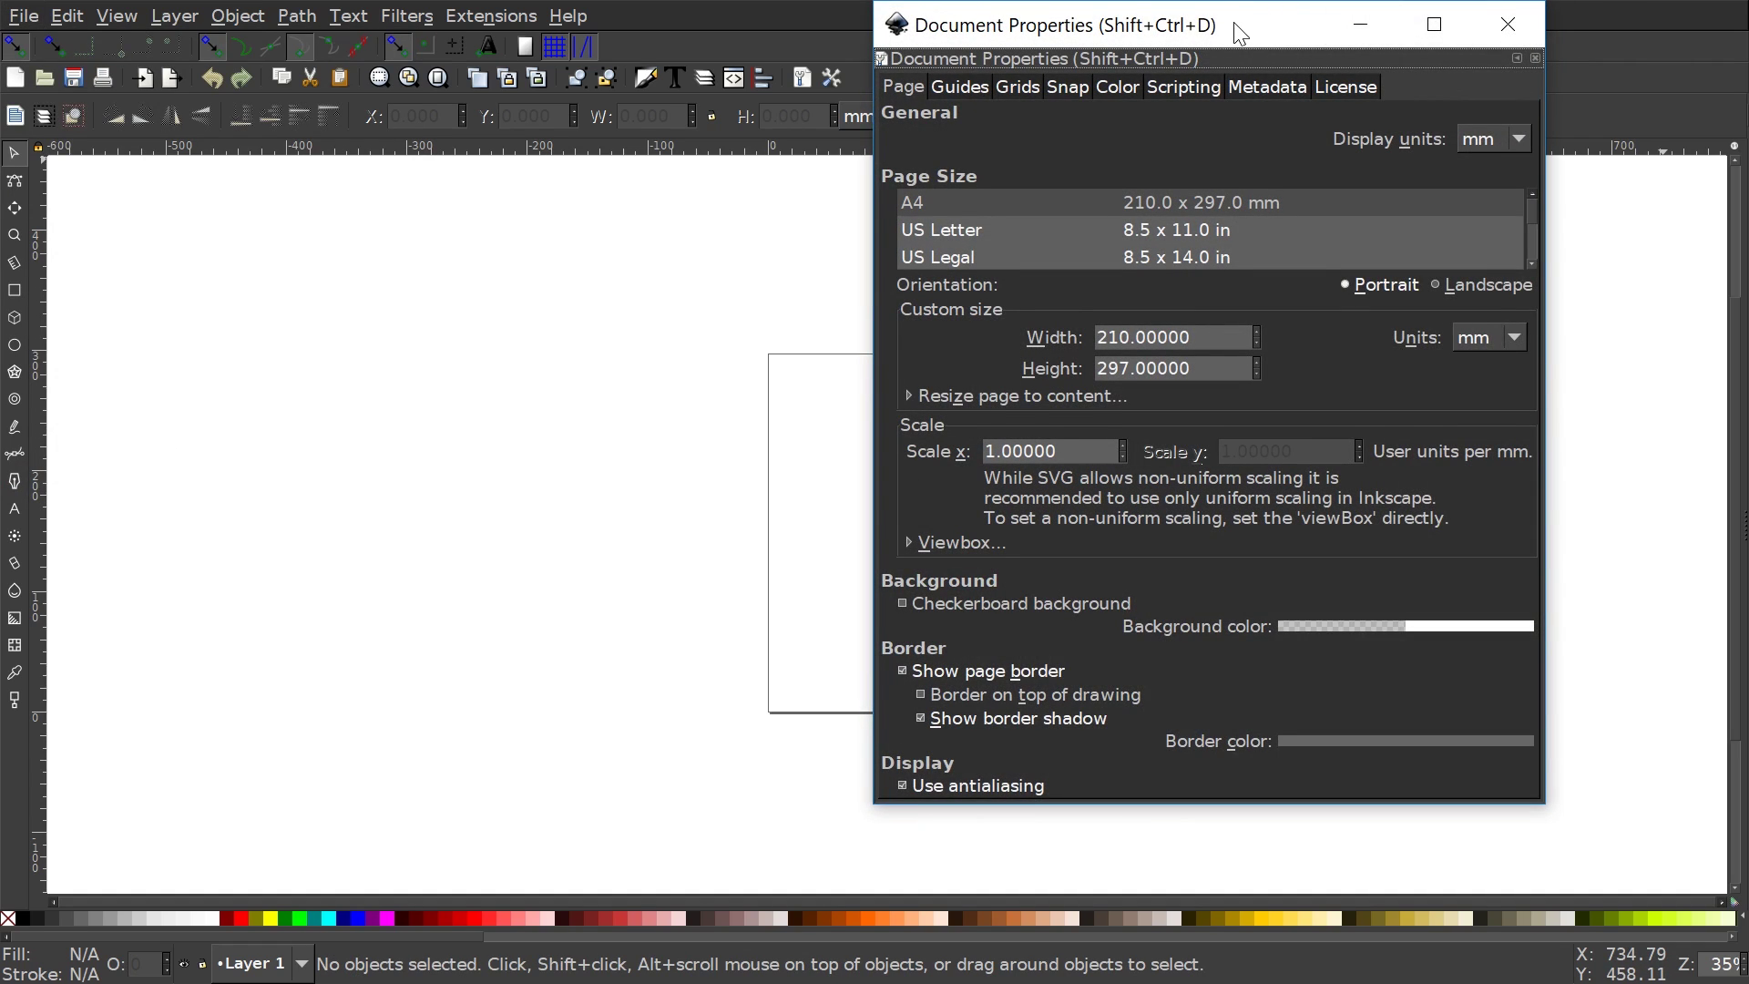
{"action": "left_click_drag", "start_coordinate": [1234, 22], "coordinate": [1076, 58]}
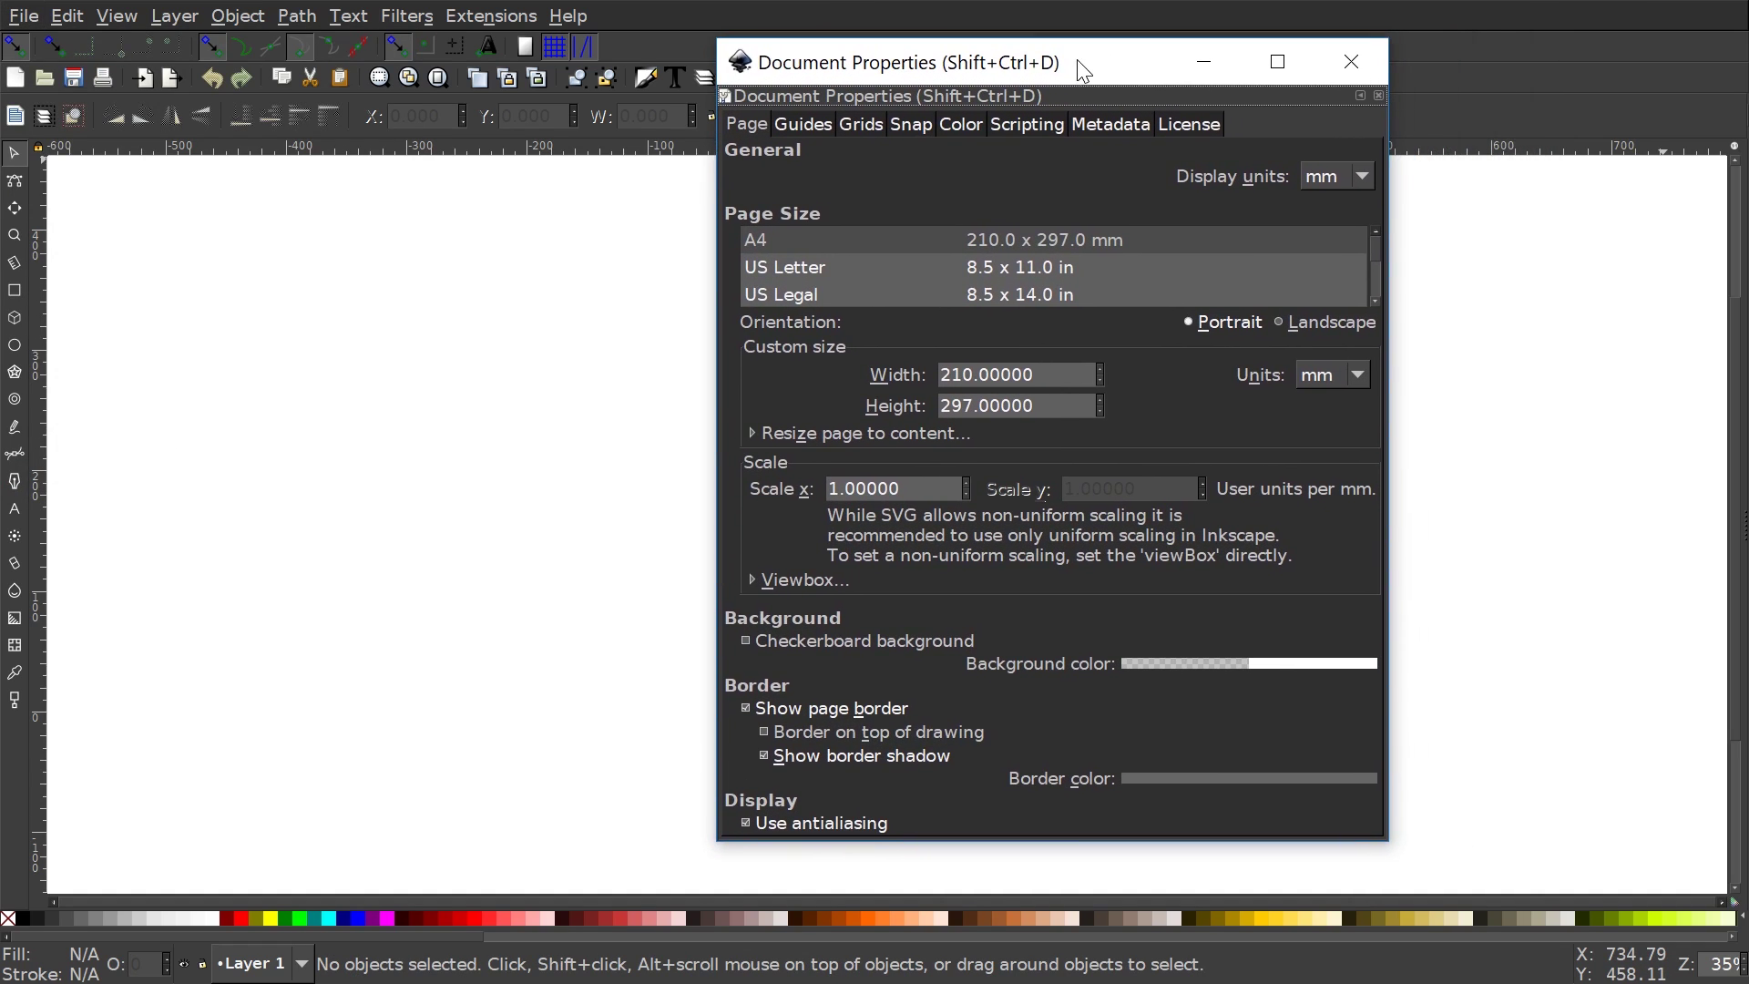
{"action": "left_click", "coordinate": [1328, 182]}
{"action": "left_click", "coordinate": [1349, 112]}
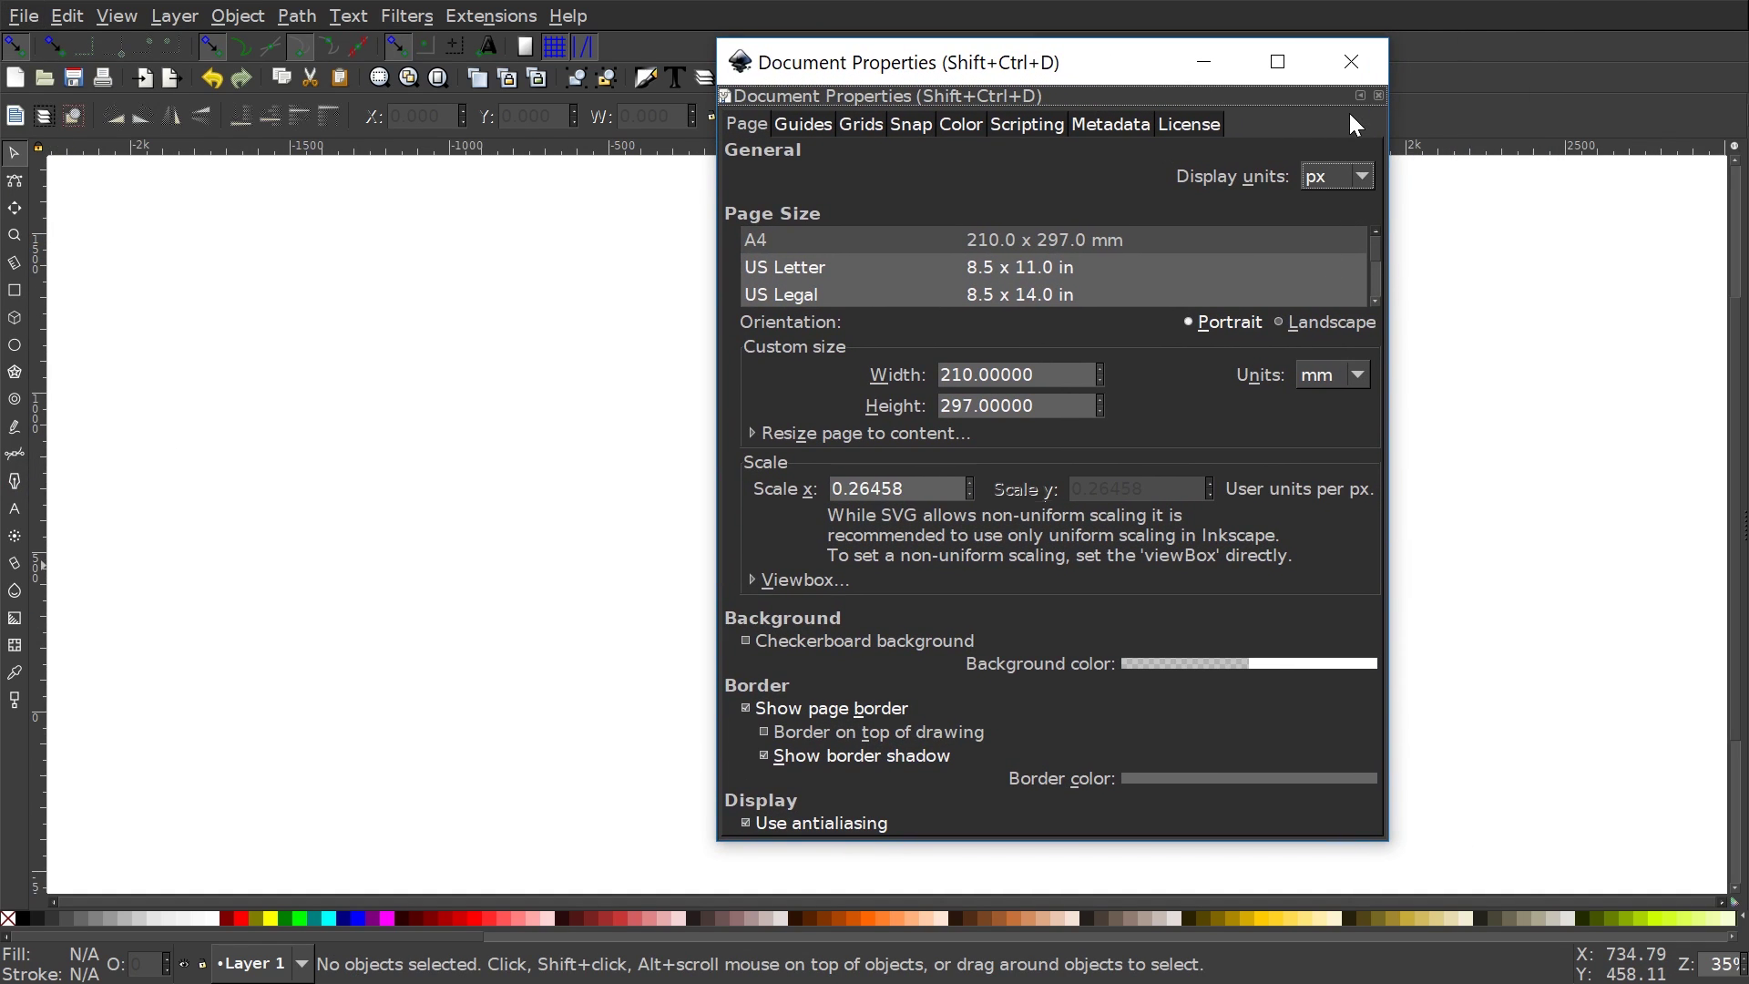
{"action": "left_click", "coordinate": [844, 712]}
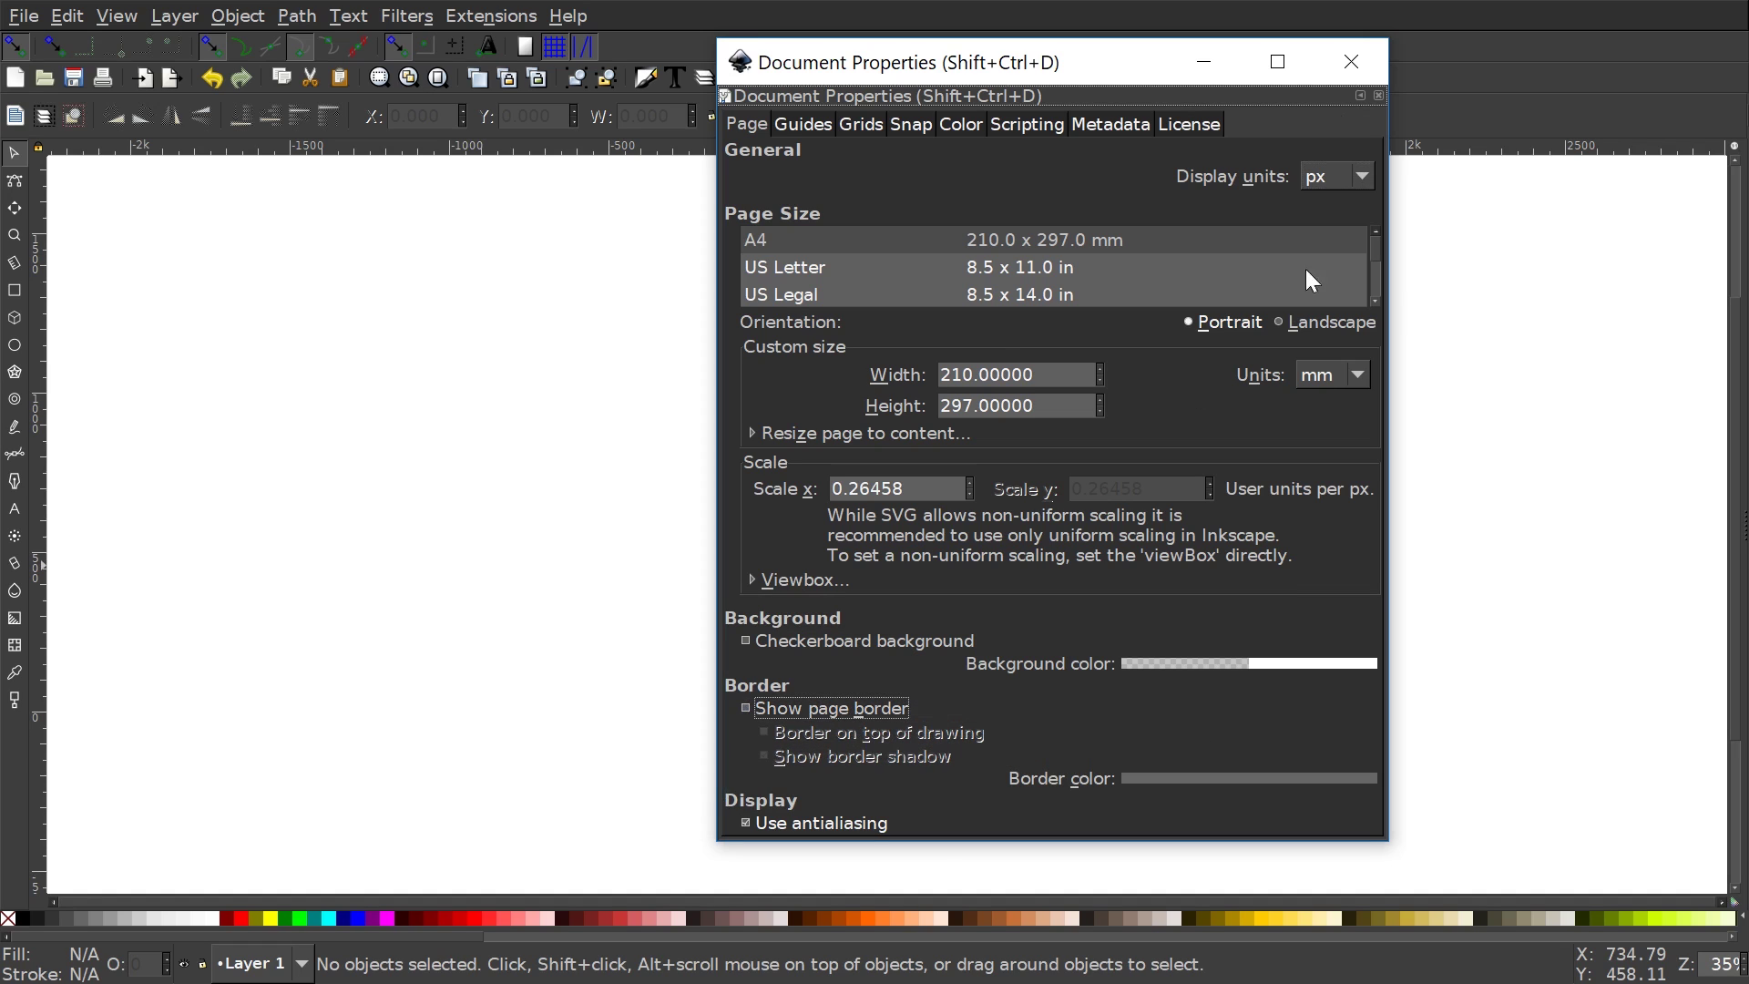
{"action": "left_click", "coordinate": [1350, 61]}
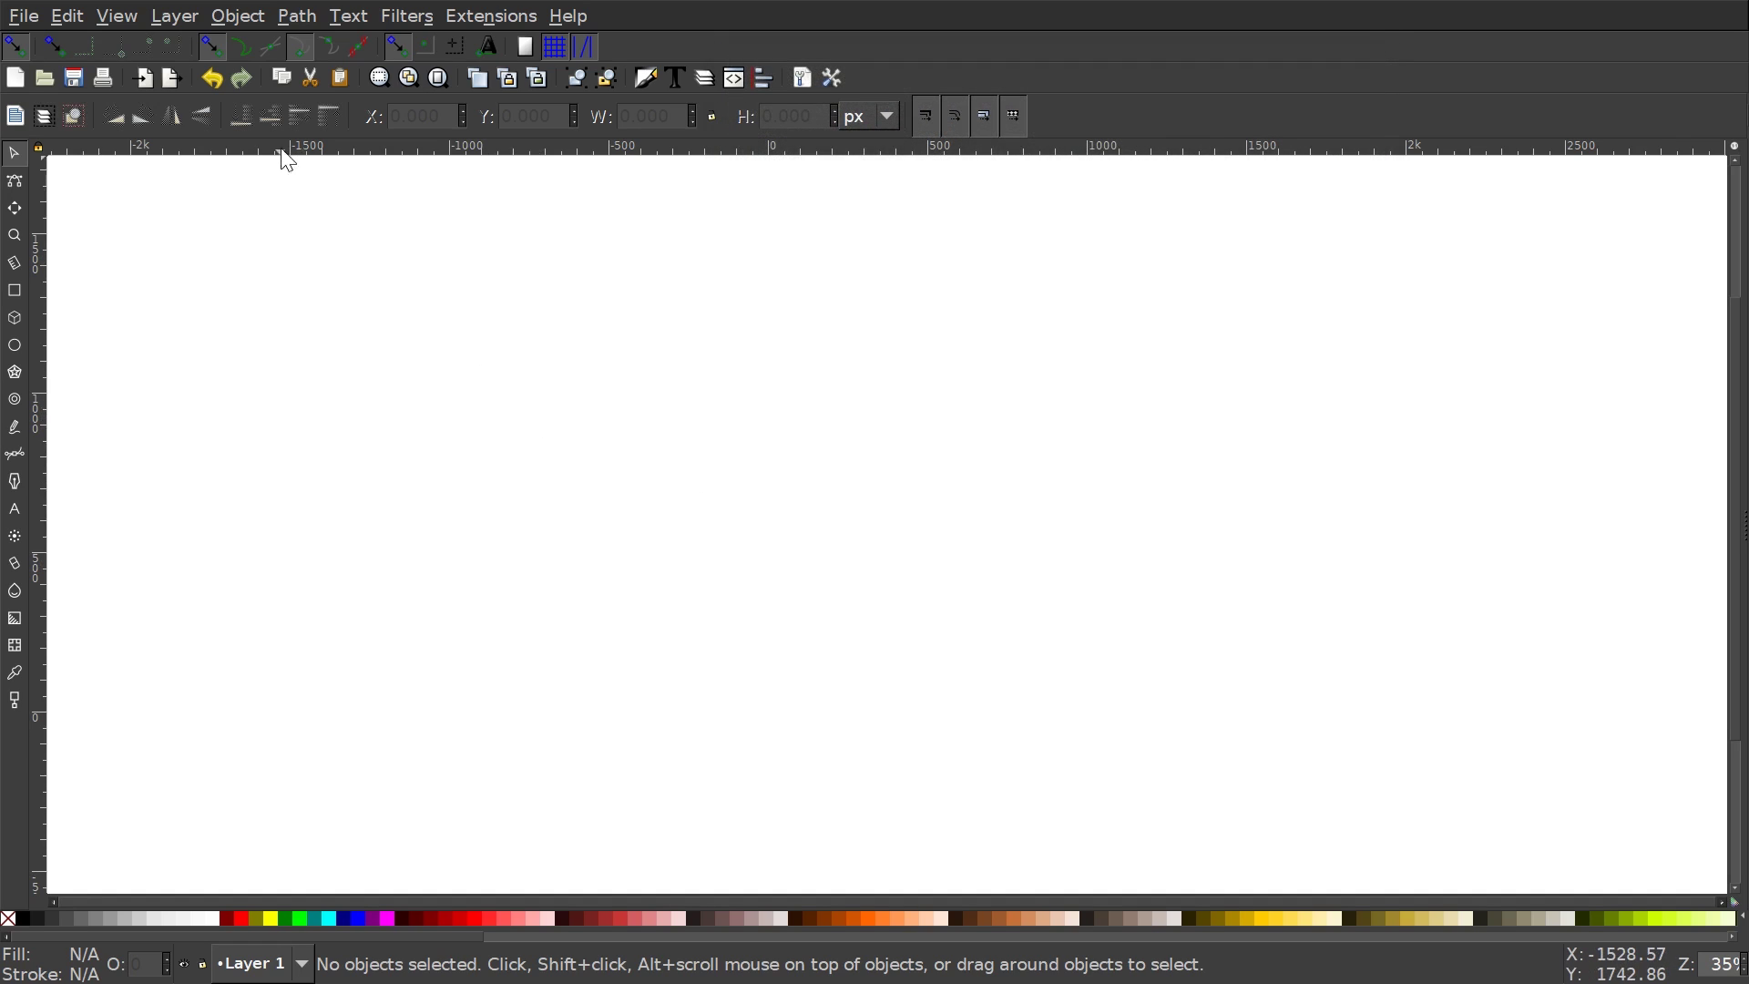
Enable snapping to smooth nodes
{"action": "left_click", "coordinate": [333, 47]}
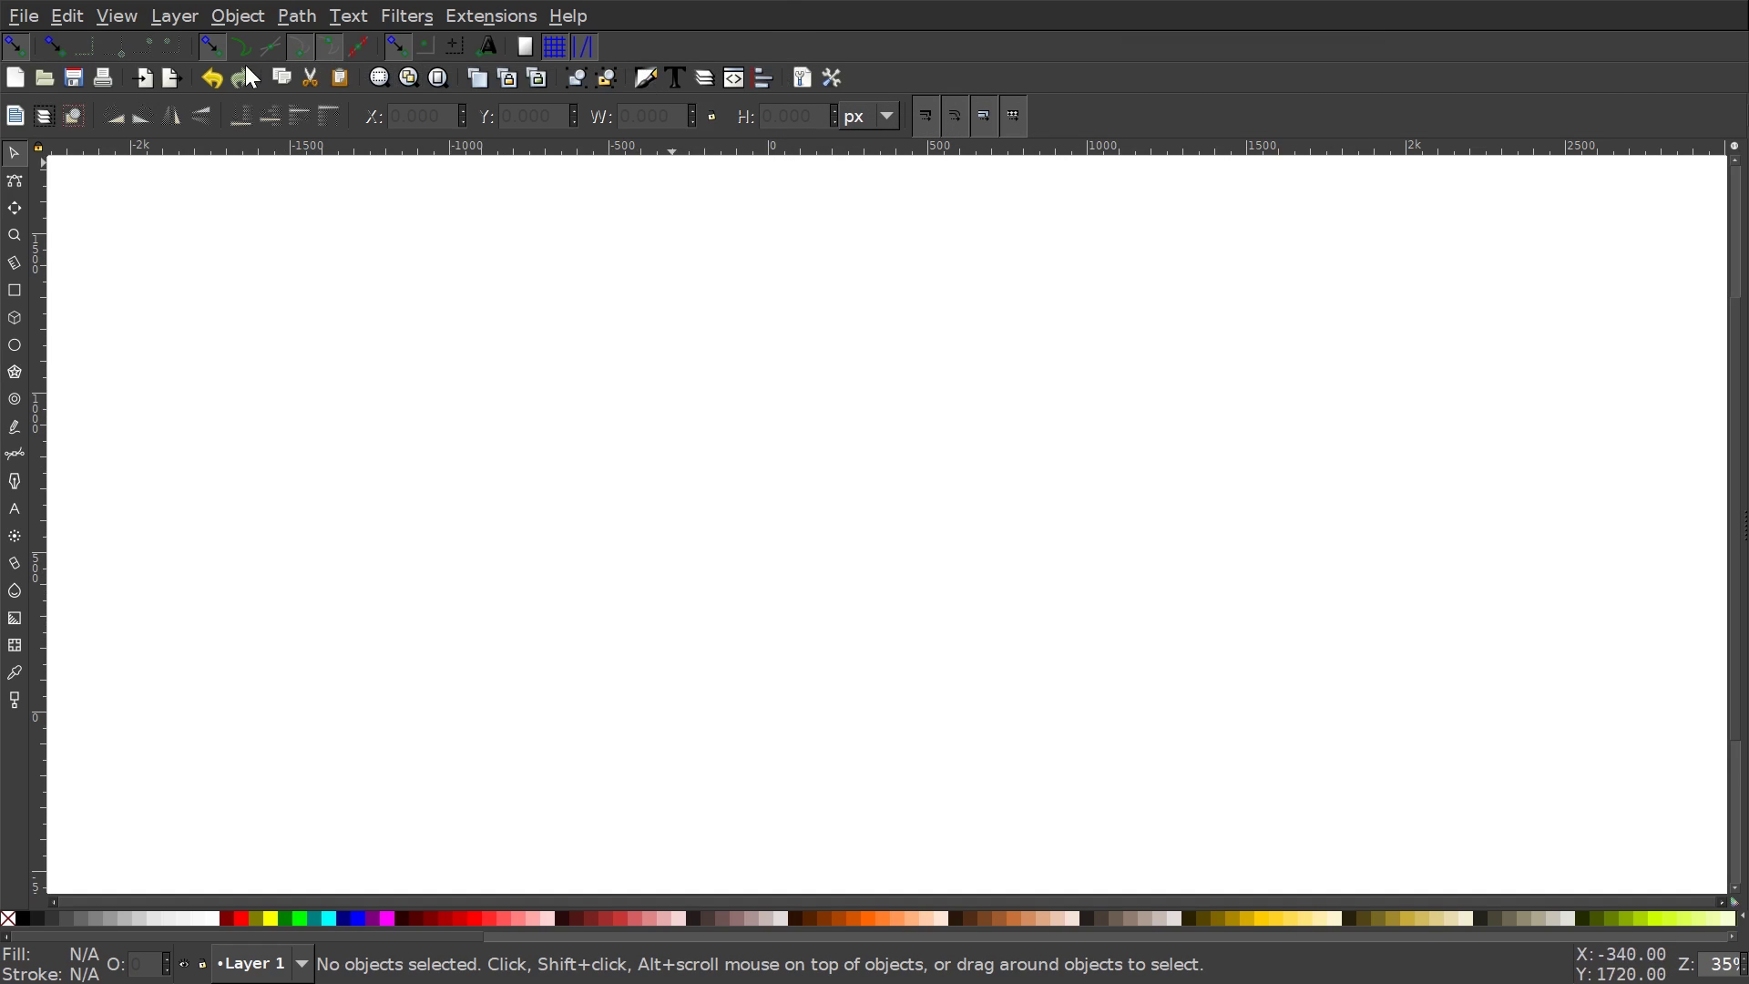
Open Align and Distribute with alignment relative to Last selected, and open Fill and Stroke alongside it
{"action": "left_click", "coordinate": [765, 79]}
{"action": "left_click", "coordinate": [1666, 204]}
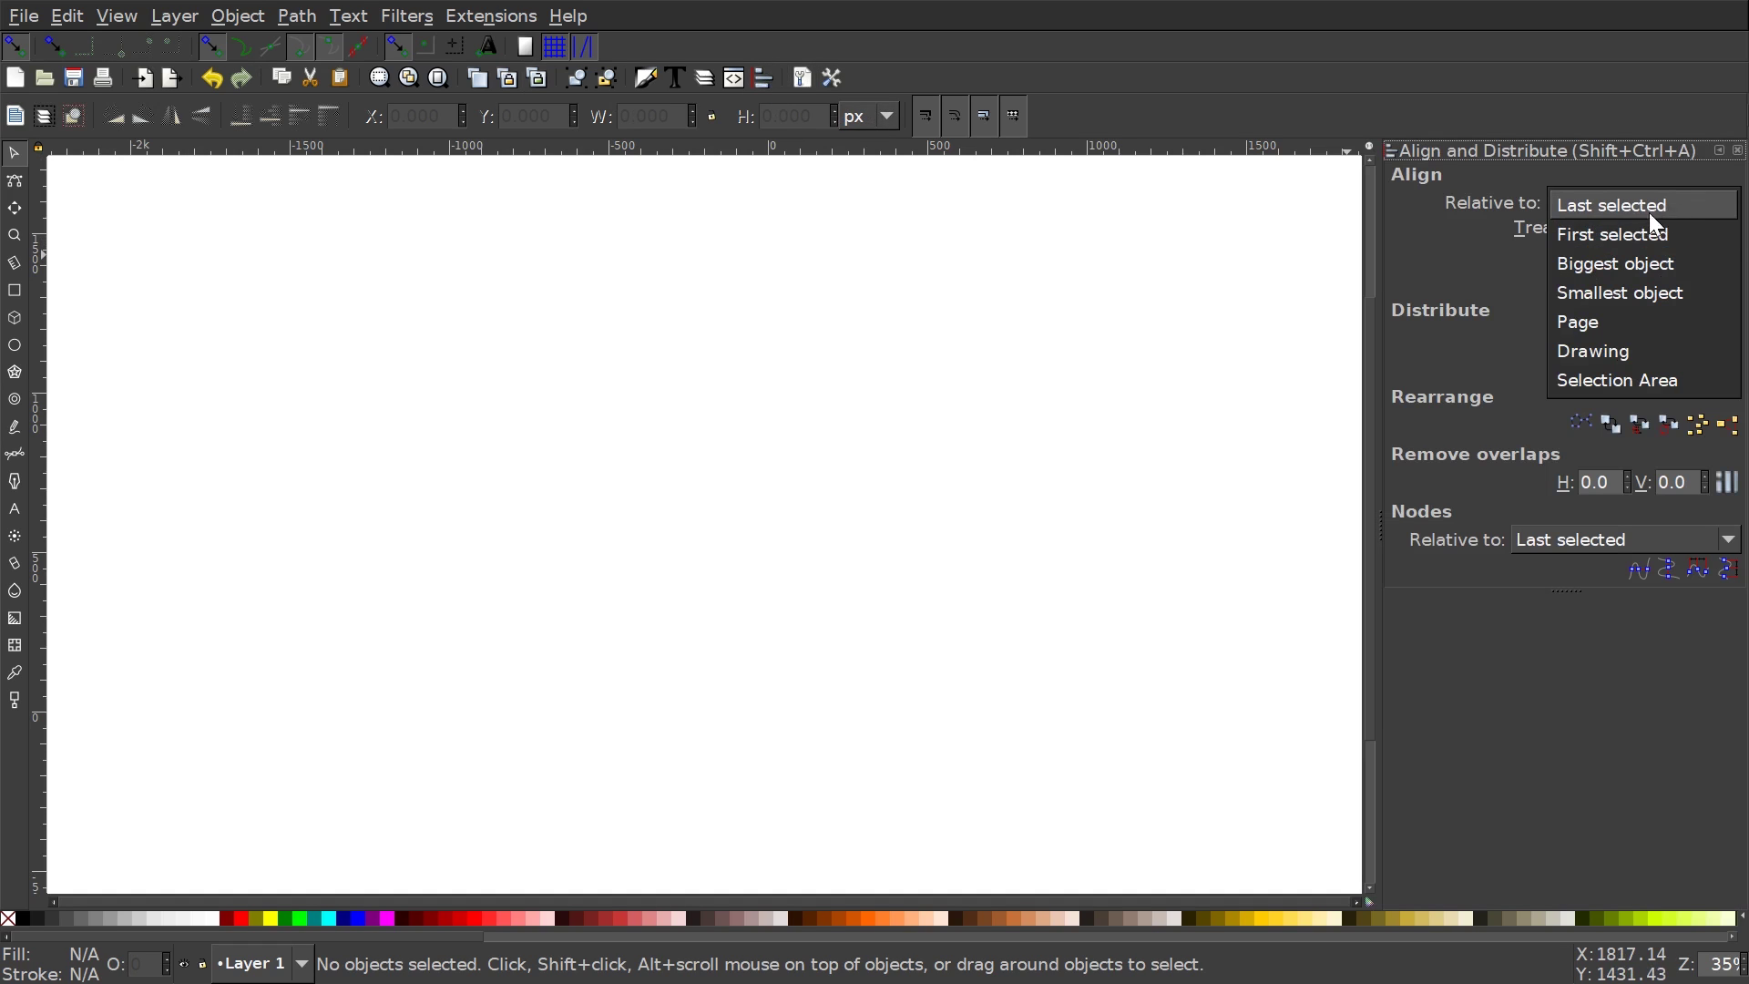
{"action": "left_click", "coordinate": [1631, 209]}
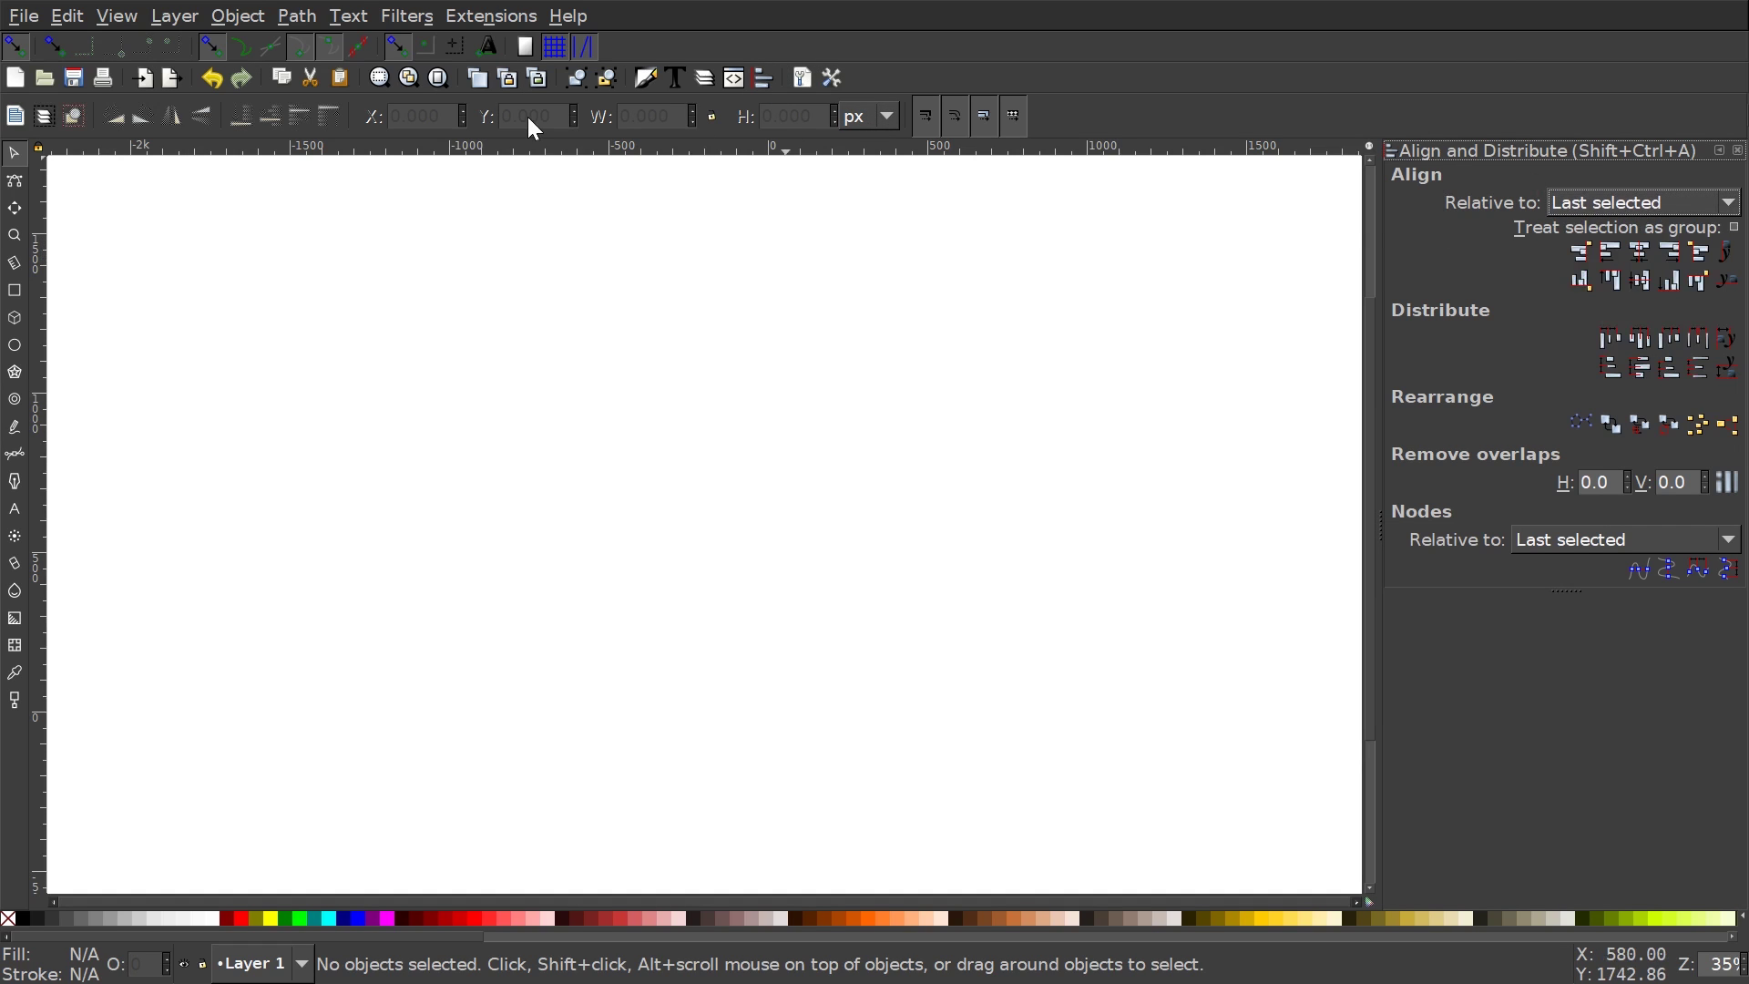
{"action": "left_click", "coordinate": [646, 79]}
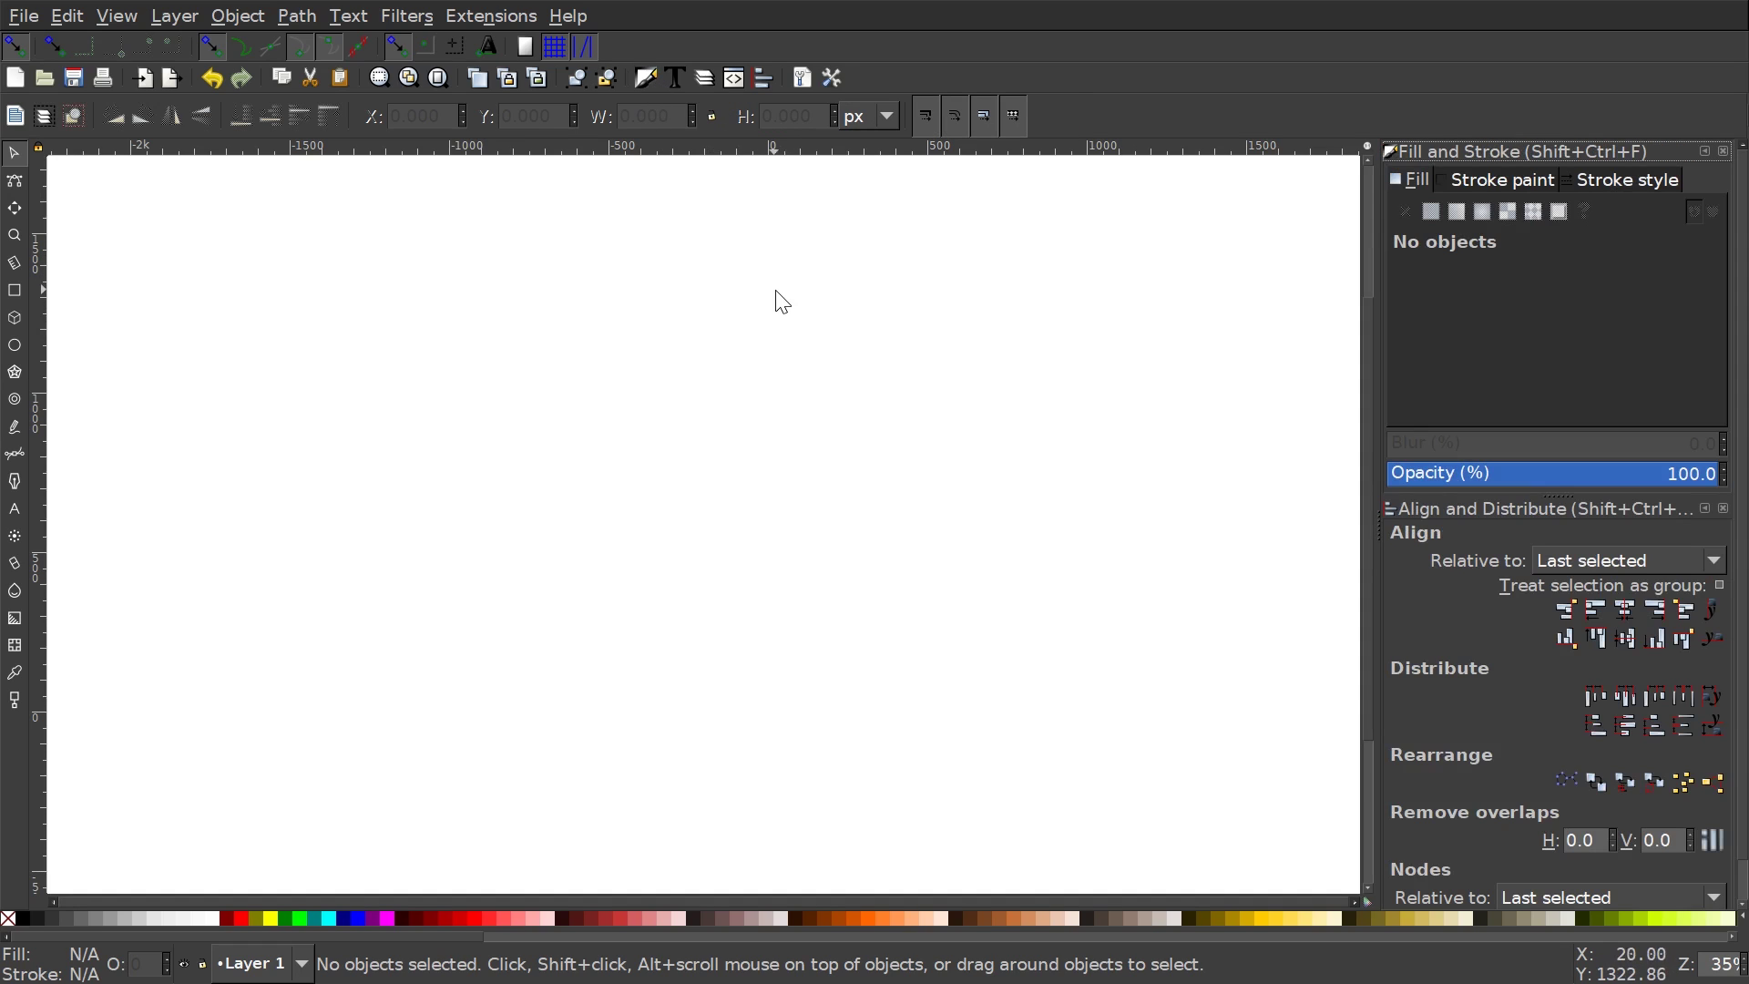
Set the canvas zoom to 1:1 and display the page grid
{"action": "left_click", "coordinate": [116, 15]}
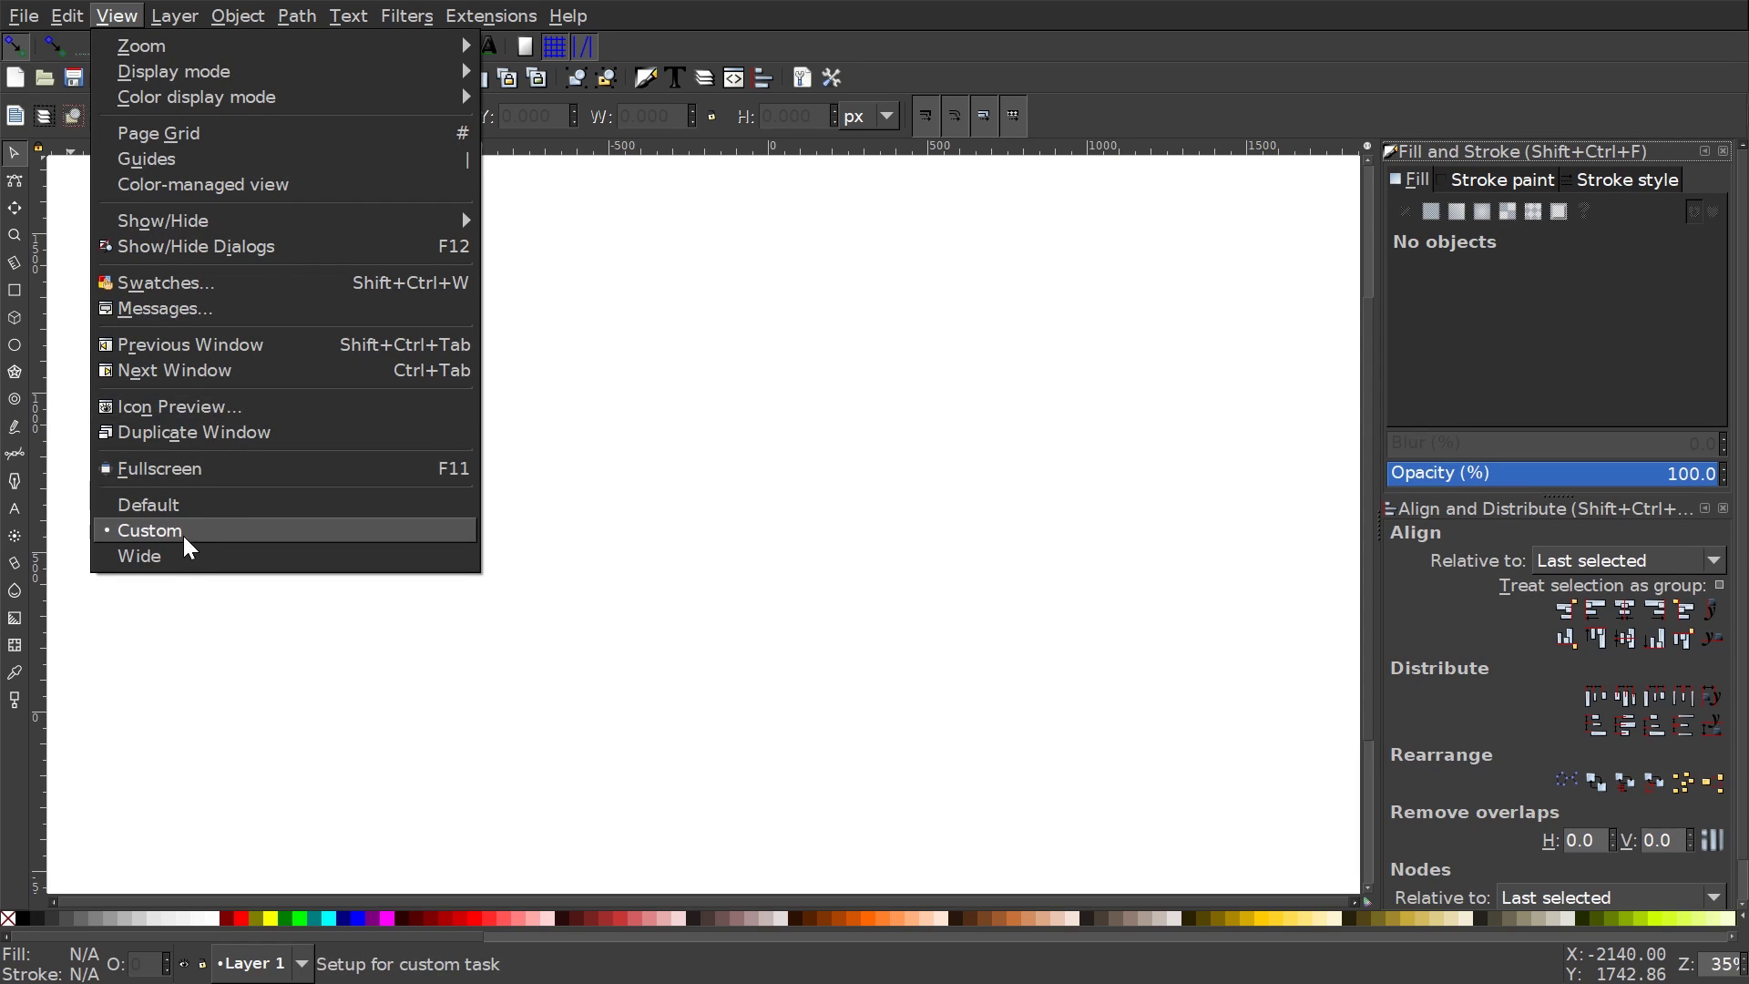
{"action": "mouse_move", "coordinate": [336, 47]}
{"action": "left_click", "coordinate": [500, 108]}
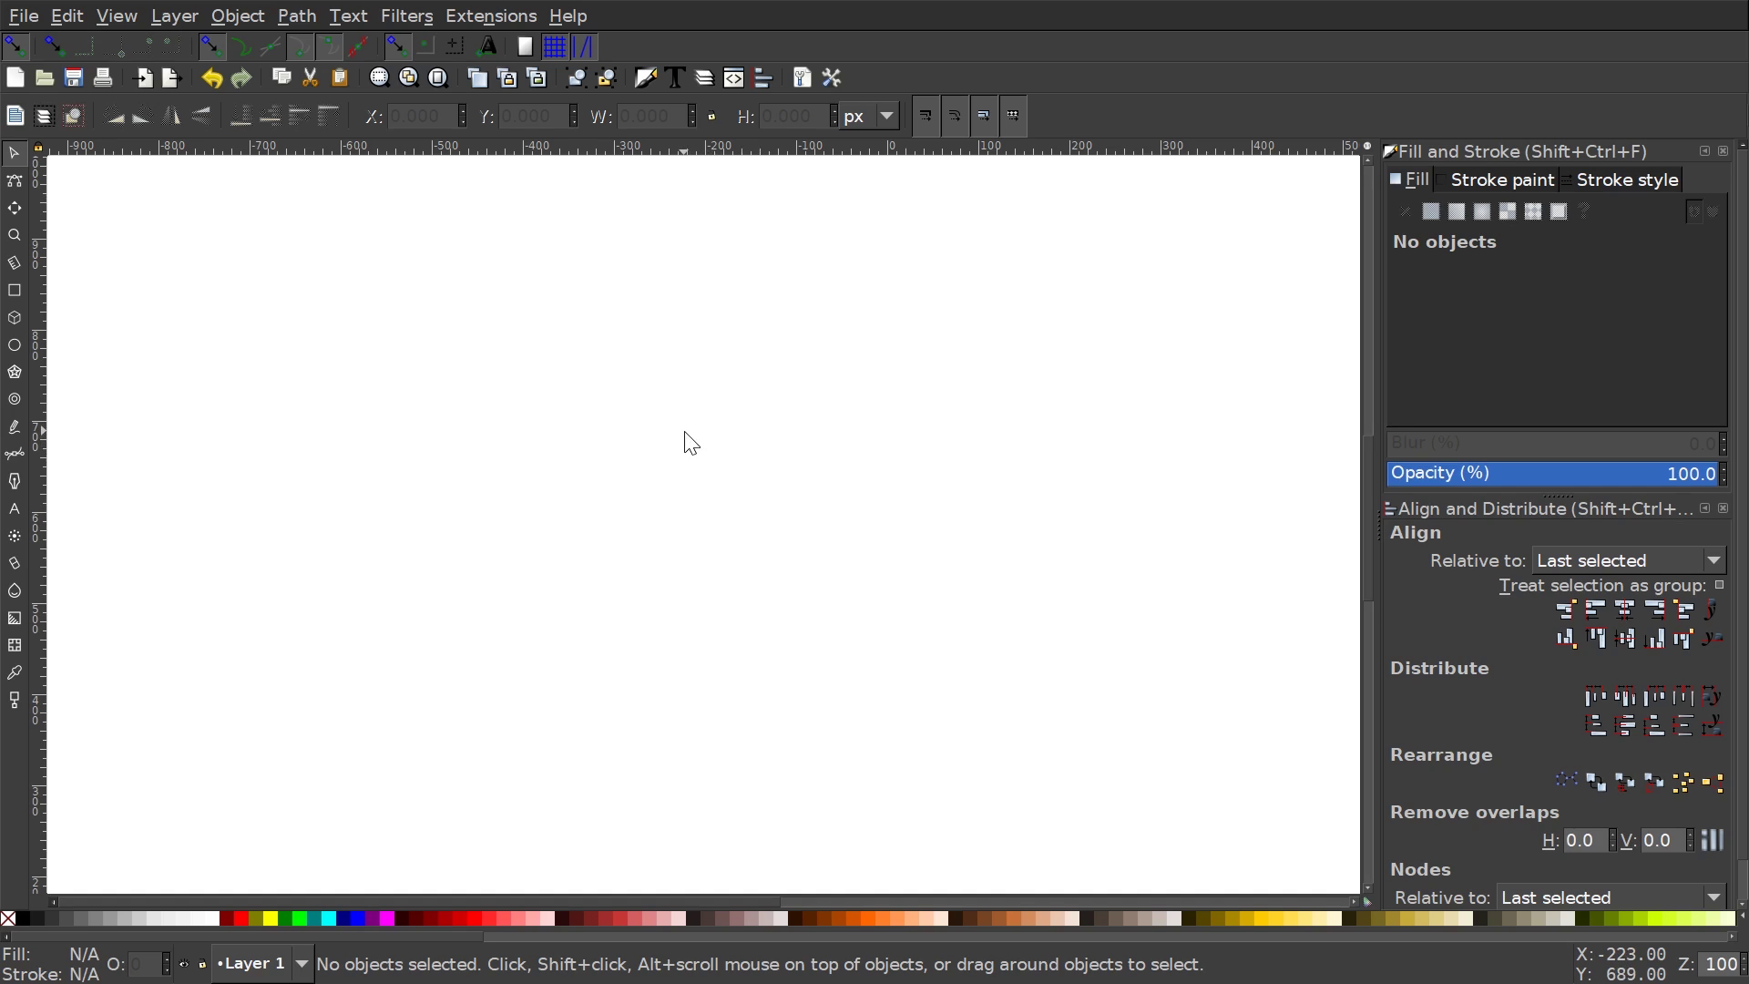
{"action": "left_click", "coordinate": [111, 17]}
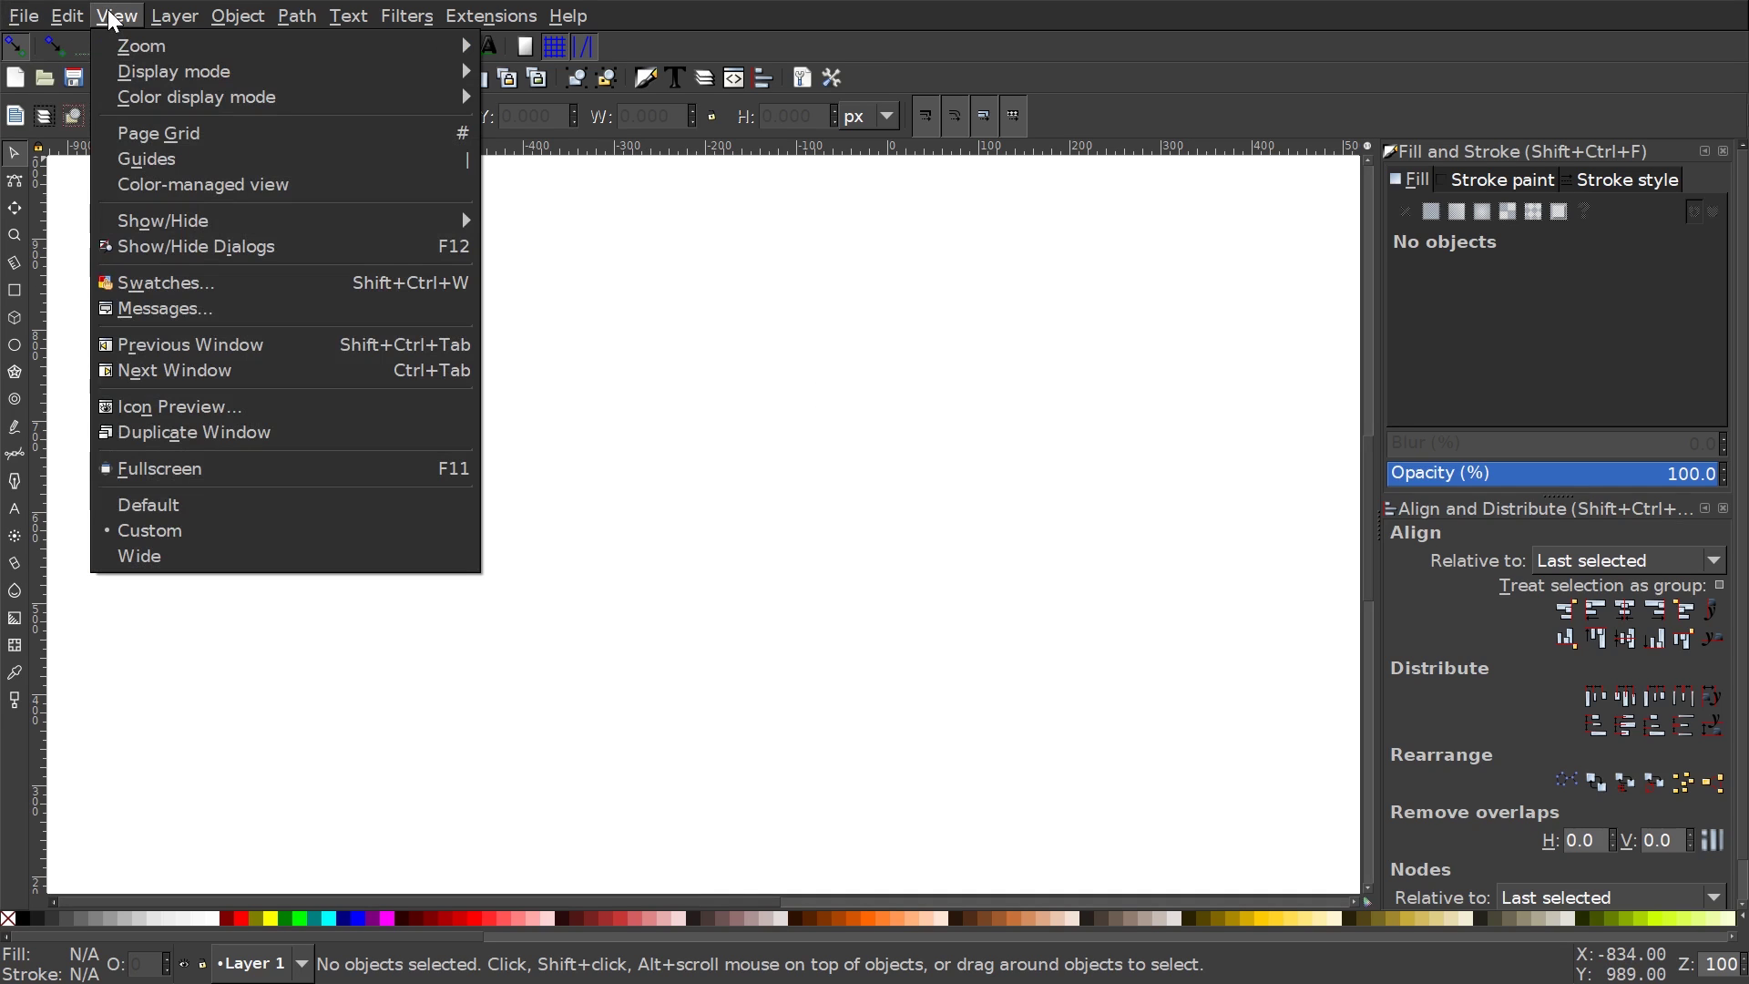
{"action": "left_click", "coordinate": [228, 145]}
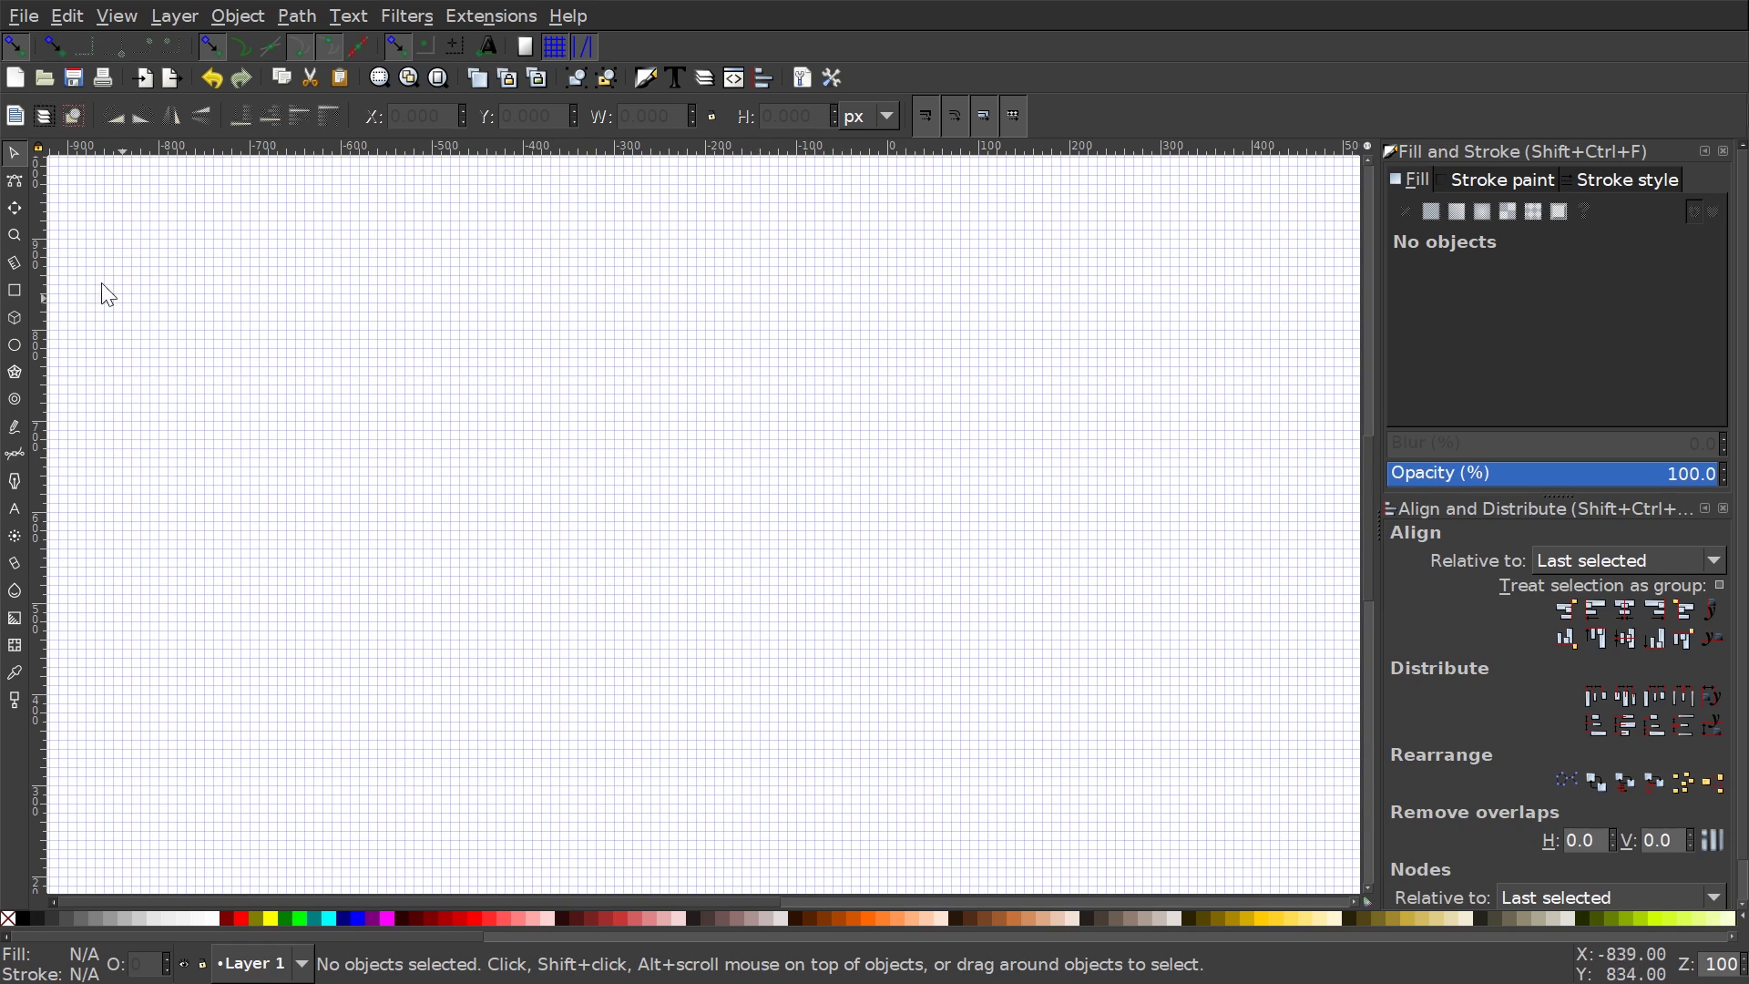
Set the rectangular grid's X and Y spacing to 50 px in the document properties
{"action": "left_click", "coordinate": [20, 16]}
{"action": "left_click", "coordinate": [193, 418]}
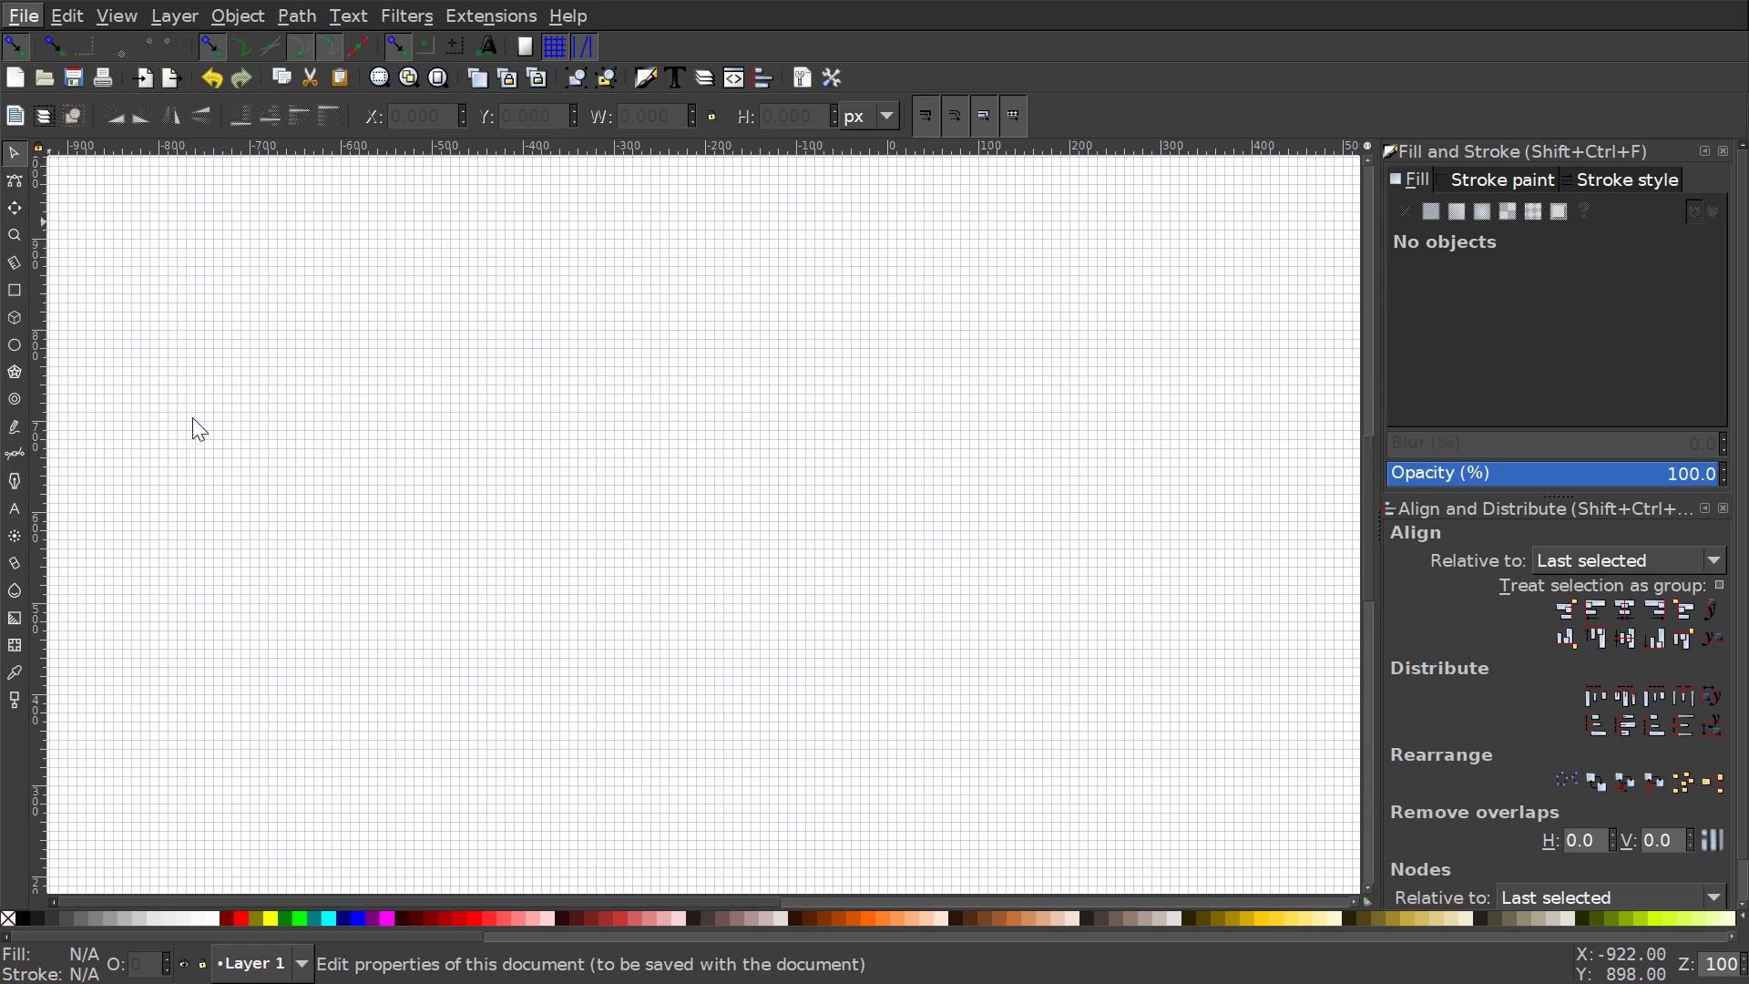
{"action": "mouse_move", "coordinate": [1369, 27]}
{"action": "left_mouse_down"}
{"action": "mouse_move", "coordinate": [1129, 84]}
{"action": "mouse_move", "coordinate": [885, 83]}
{"action": "left_mouse_up"}
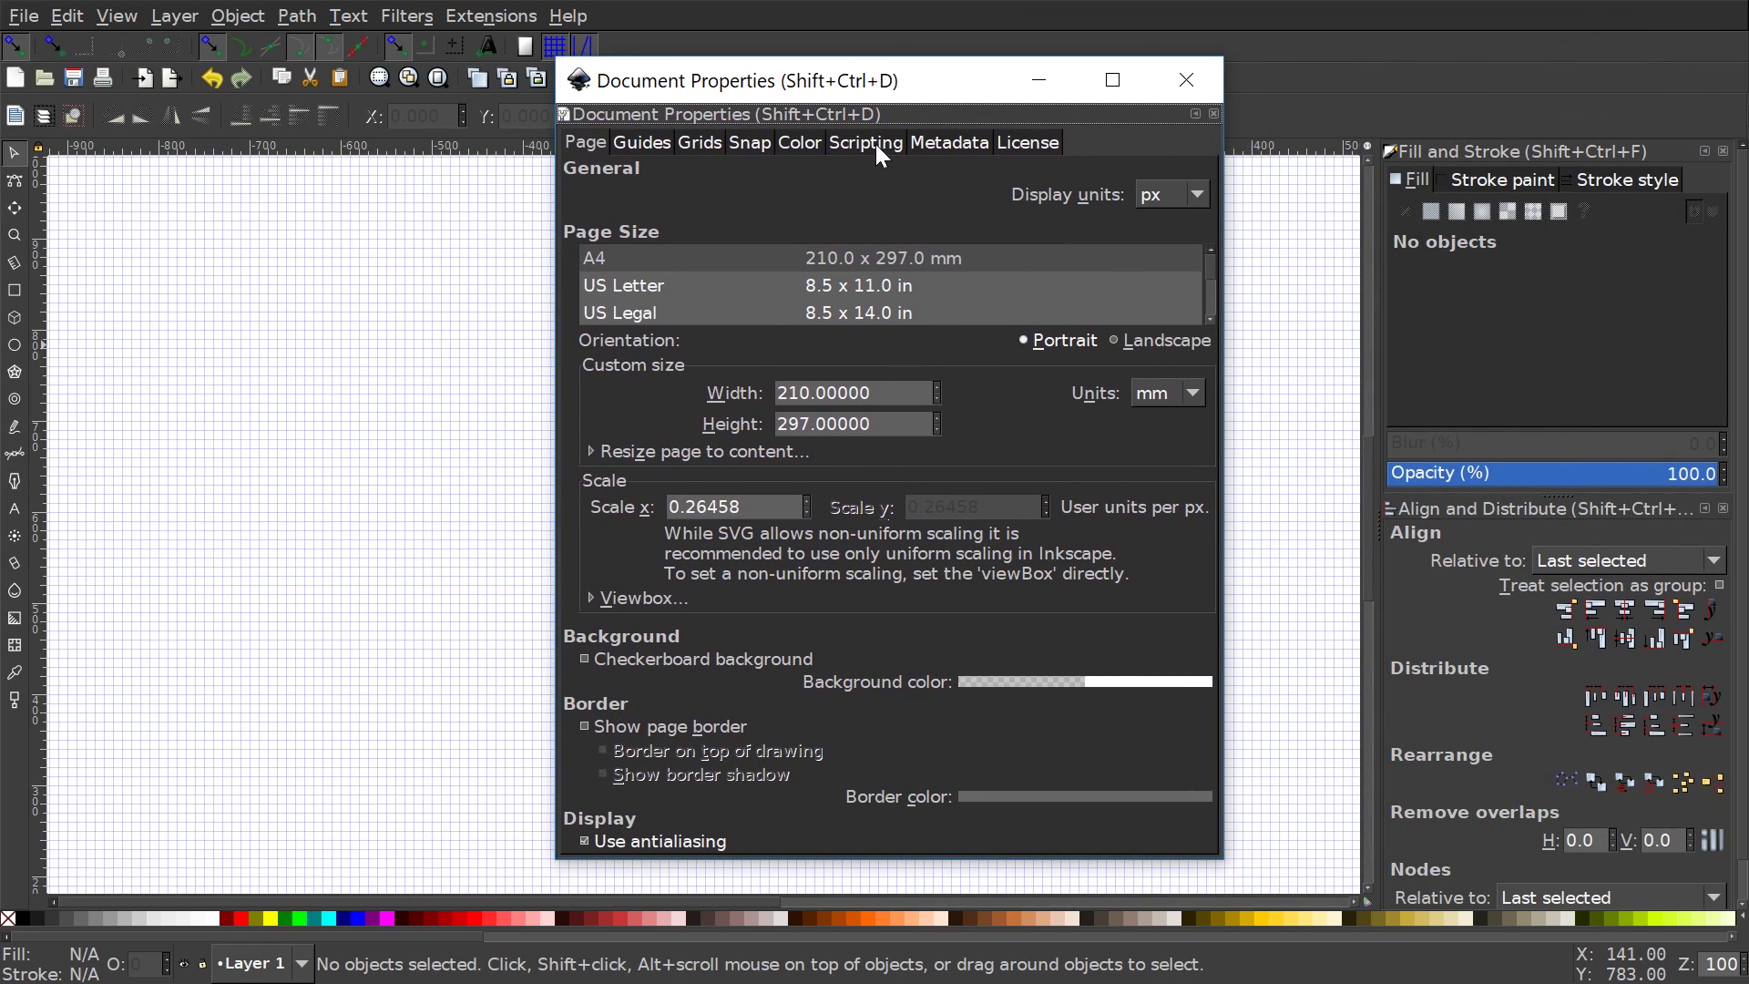
{"action": "left_click", "coordinate": [697, 146]}
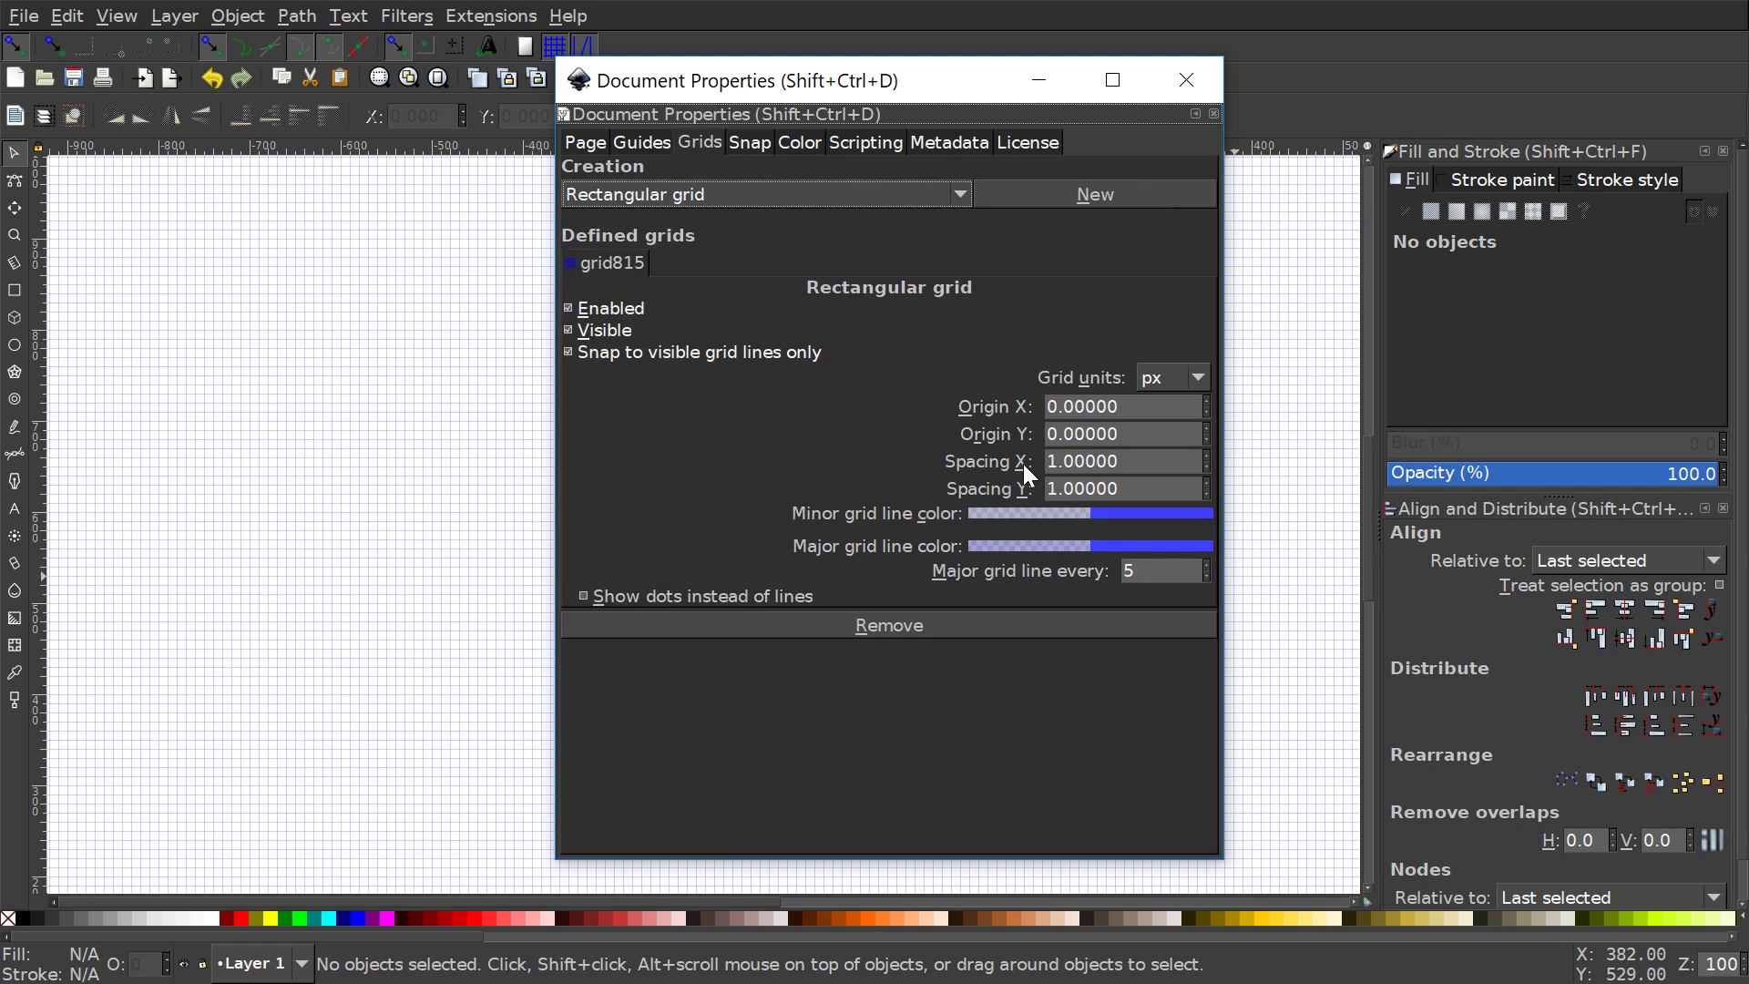
{"action": "left_click", "coordinate": [1120, 461]}
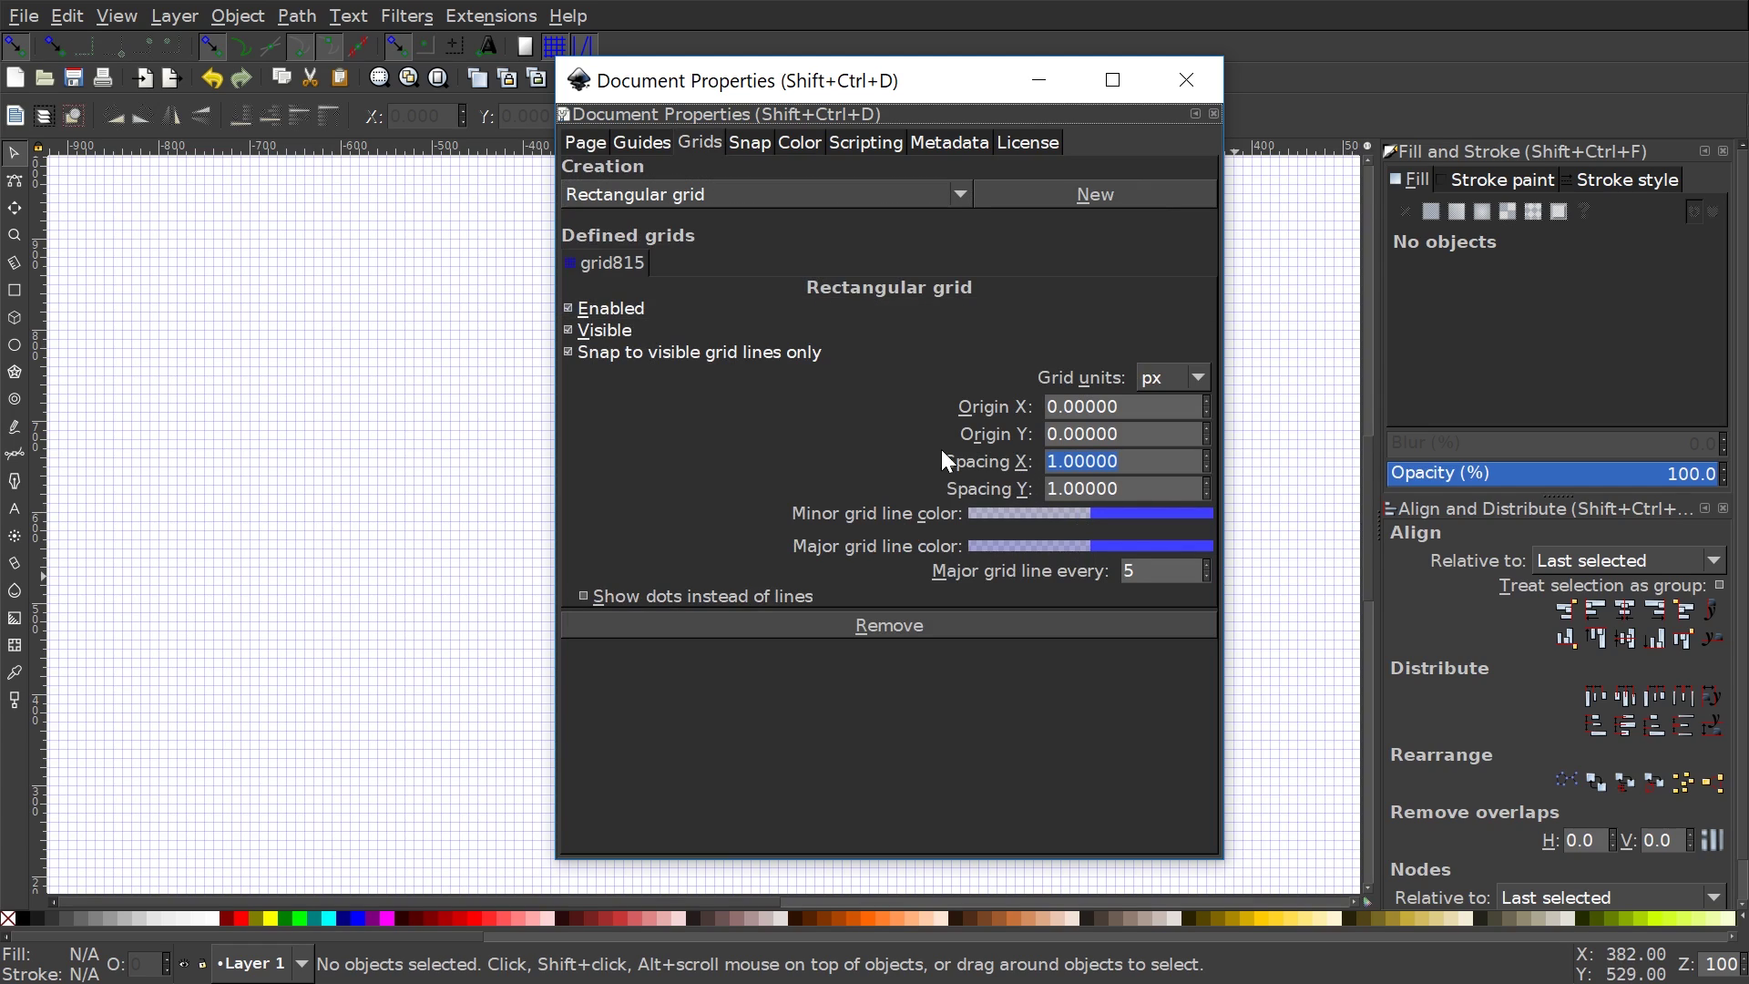
{"action": "type", "text": "50"}
{"action": "key", "text": "Tab"}
{"action": "type", "text": "50"}
{"action": "key", "text": "shift+Tab"}
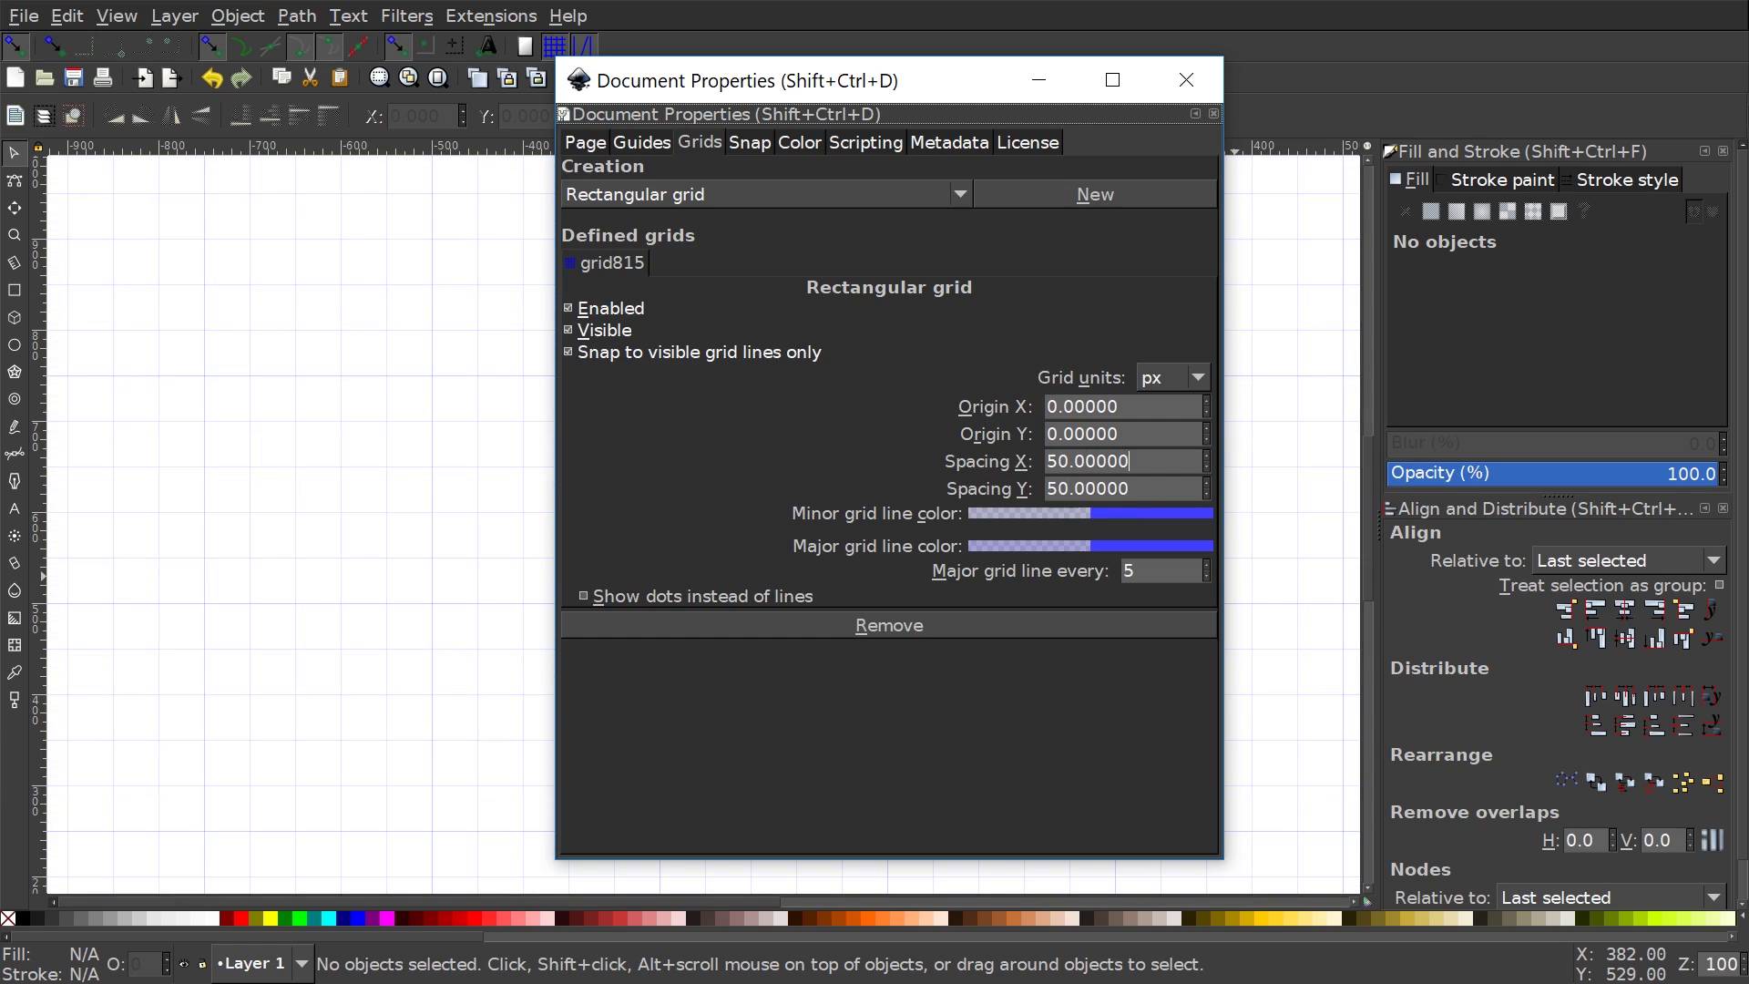
{"action": "left_click", "coordinate": [1186, 80]}
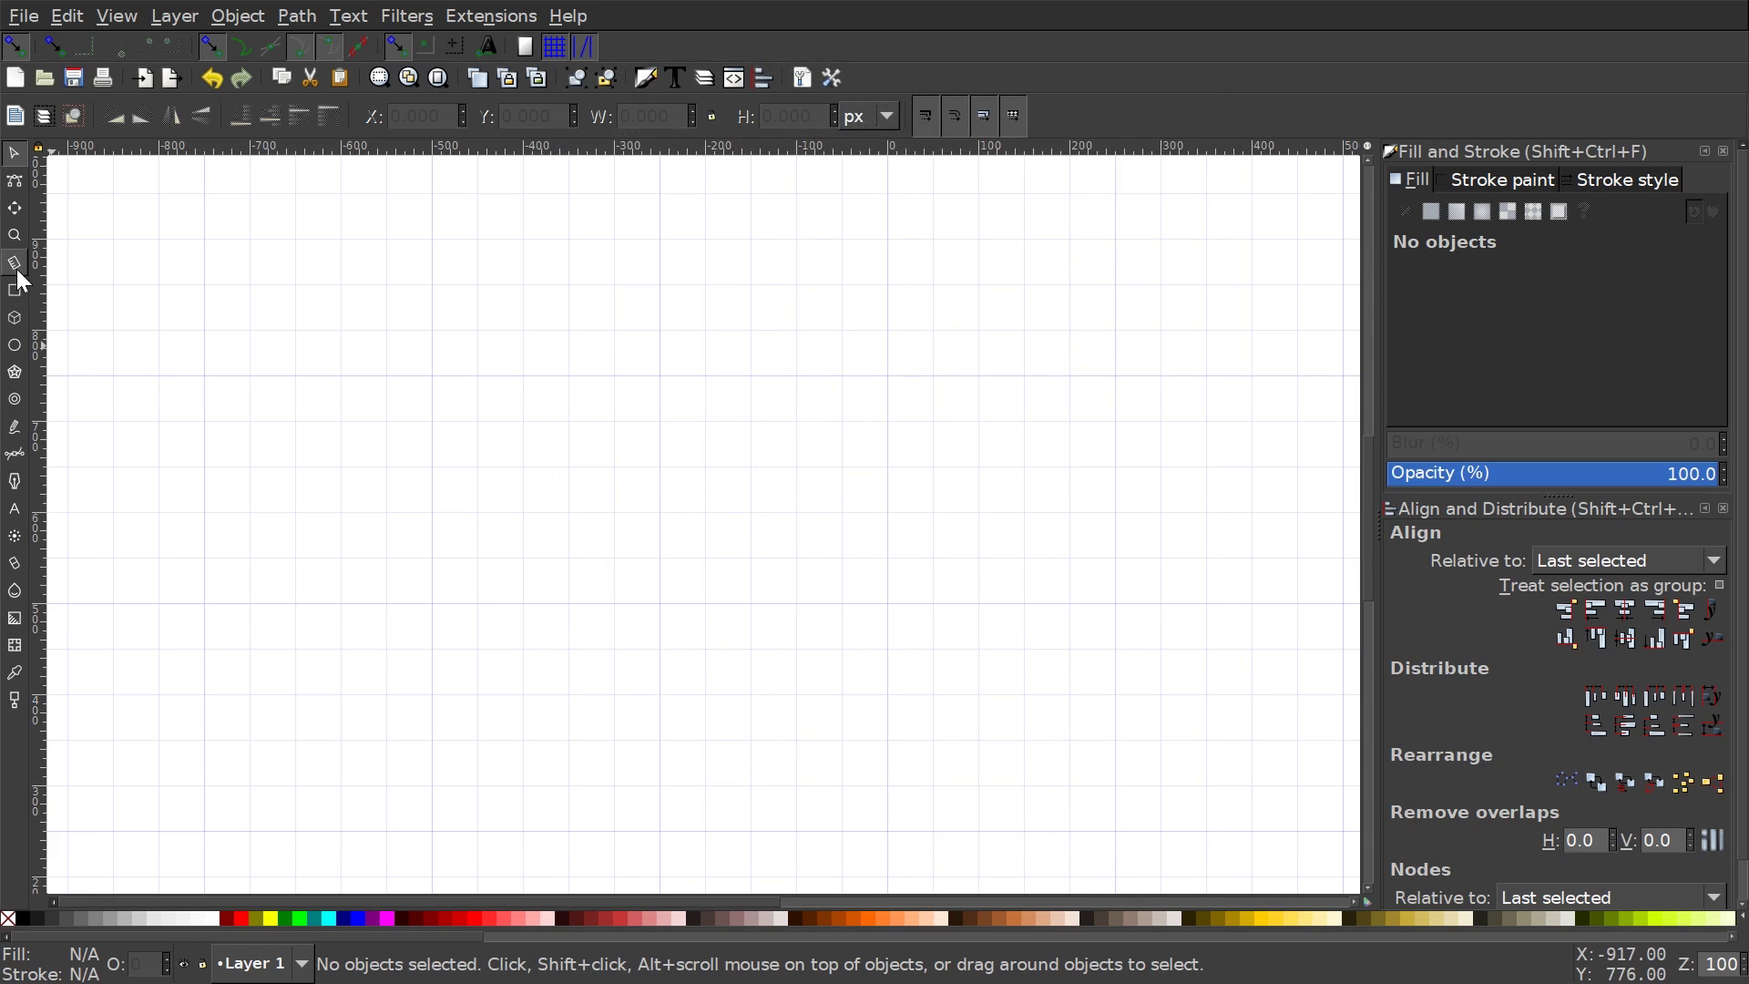
Draw a circle about 200 px in diameter centred on a grid intersection, with no fill and a black stroke
{"action": "left_click", "coordinate": [14, 345]}
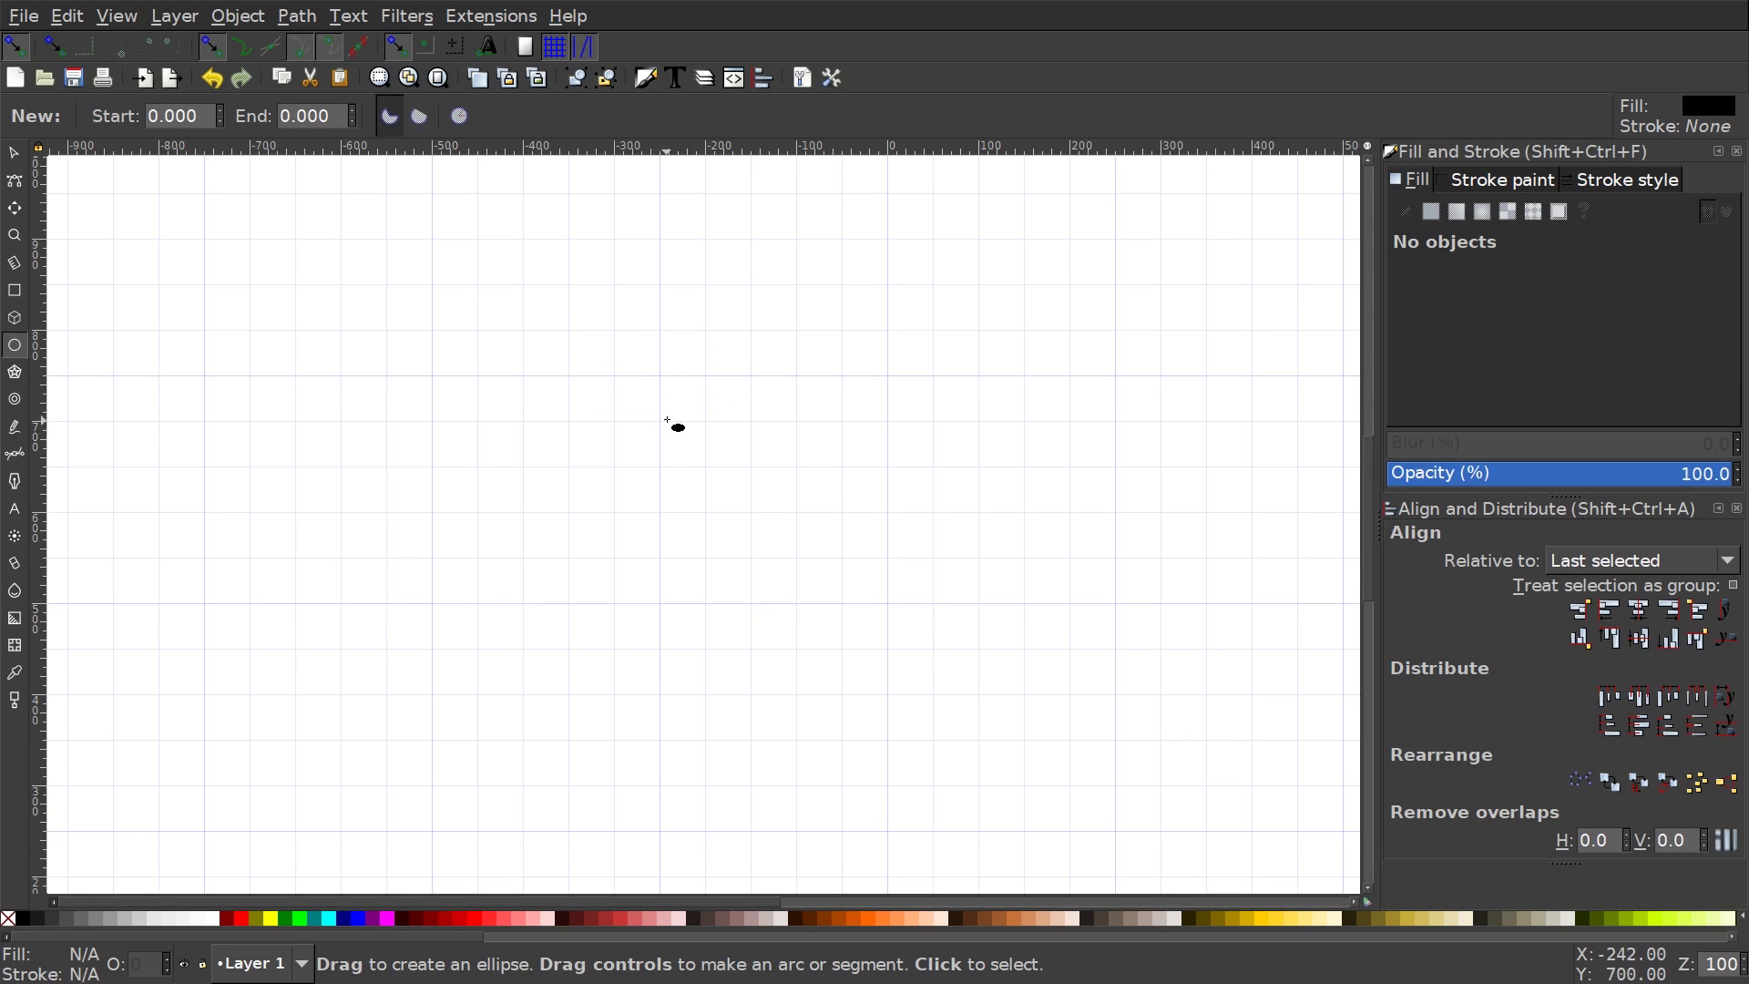
{"action": "mouse_move", "coordinate": [660, 421]}
{"action": "left_mouse_down"}
{"action": "mouse_move", "coordinate": [789, 536]}
{"action": "mouse_move", "coordinate": [803, 512]}
{"action": "mouse_move", "coordinate": [763, 526]}
{"action": "mouse_move", "coordinate": [734, 501]}
{"action": "mouse_move", "coordinate": [778, 551]}
{"action": "left_mouse_up"}
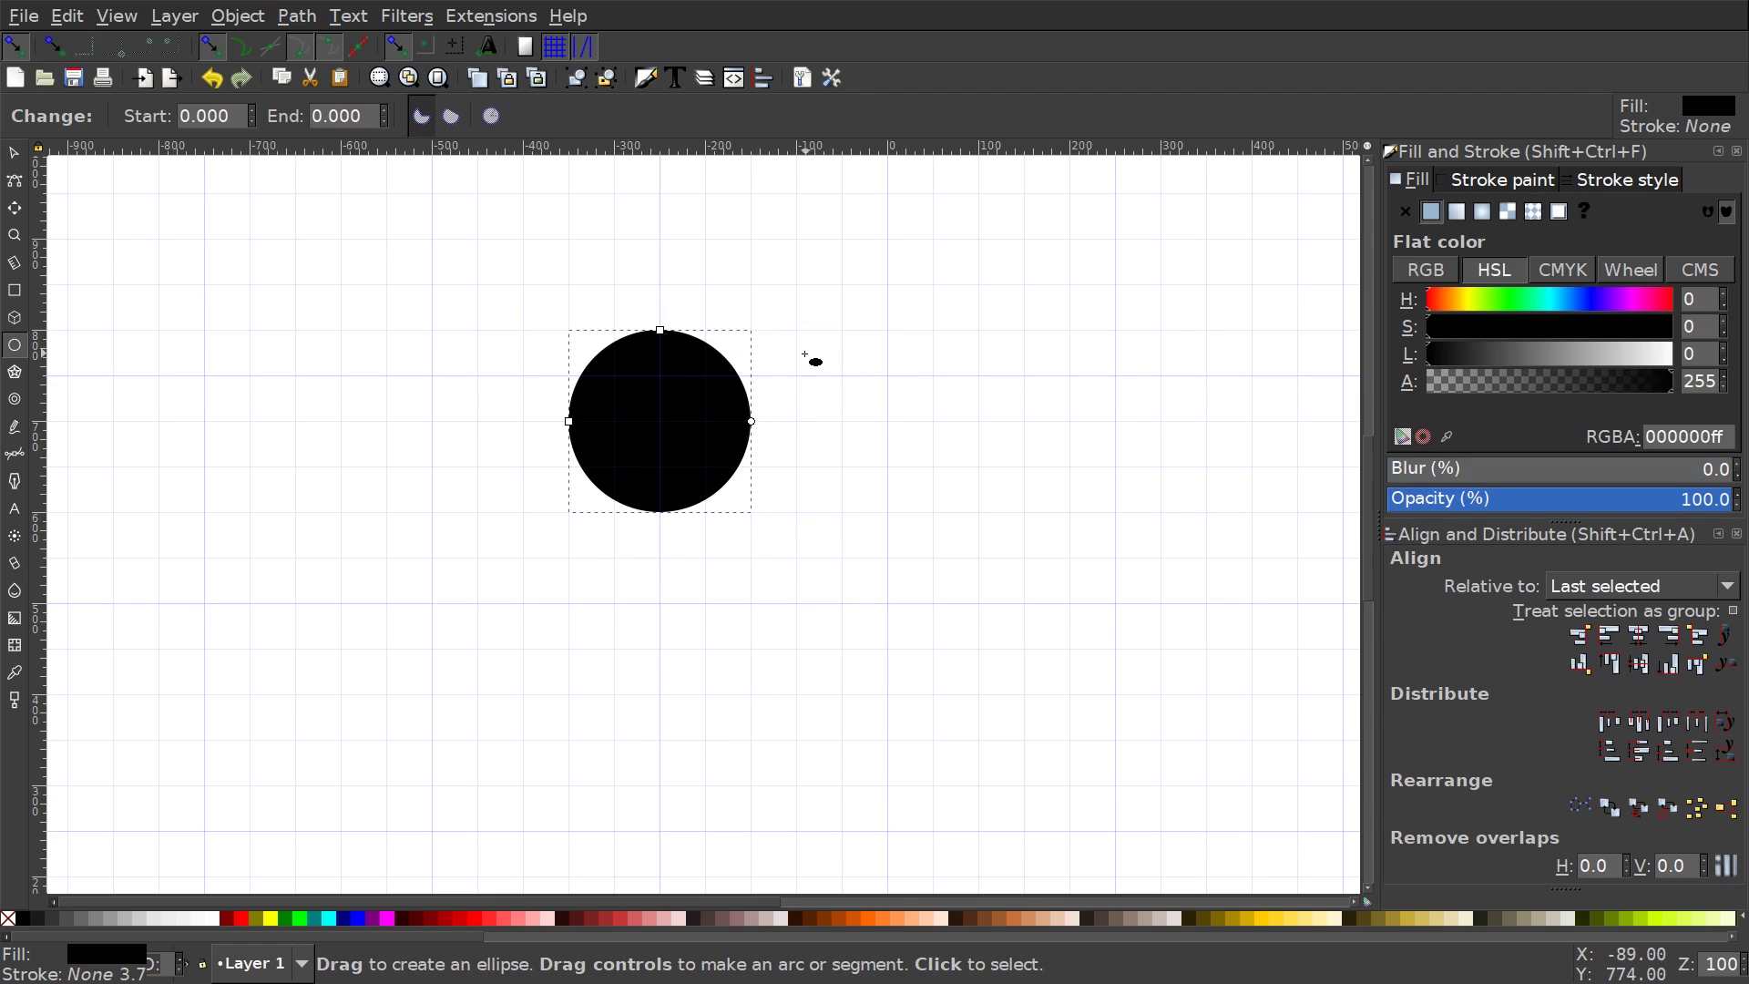
{"action": "left_click", "coordinate": [10, 922]}
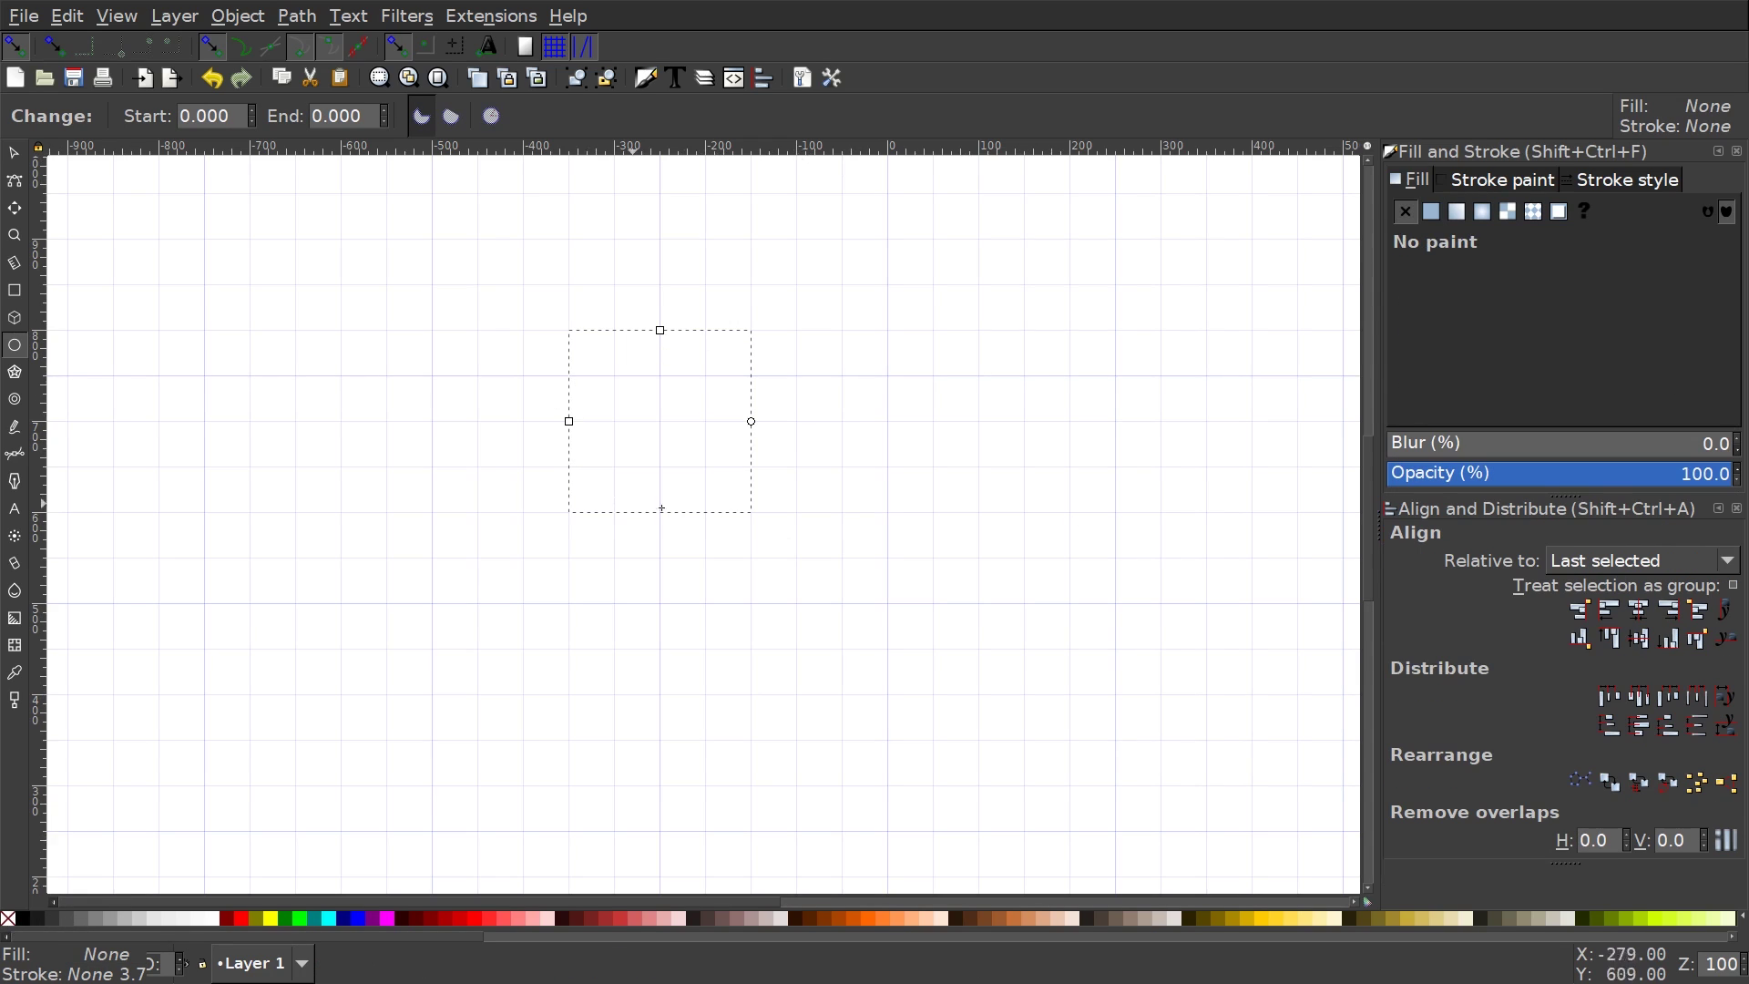
{"action": "left_click", "coordinate": [22, 918], "text": "shift"}
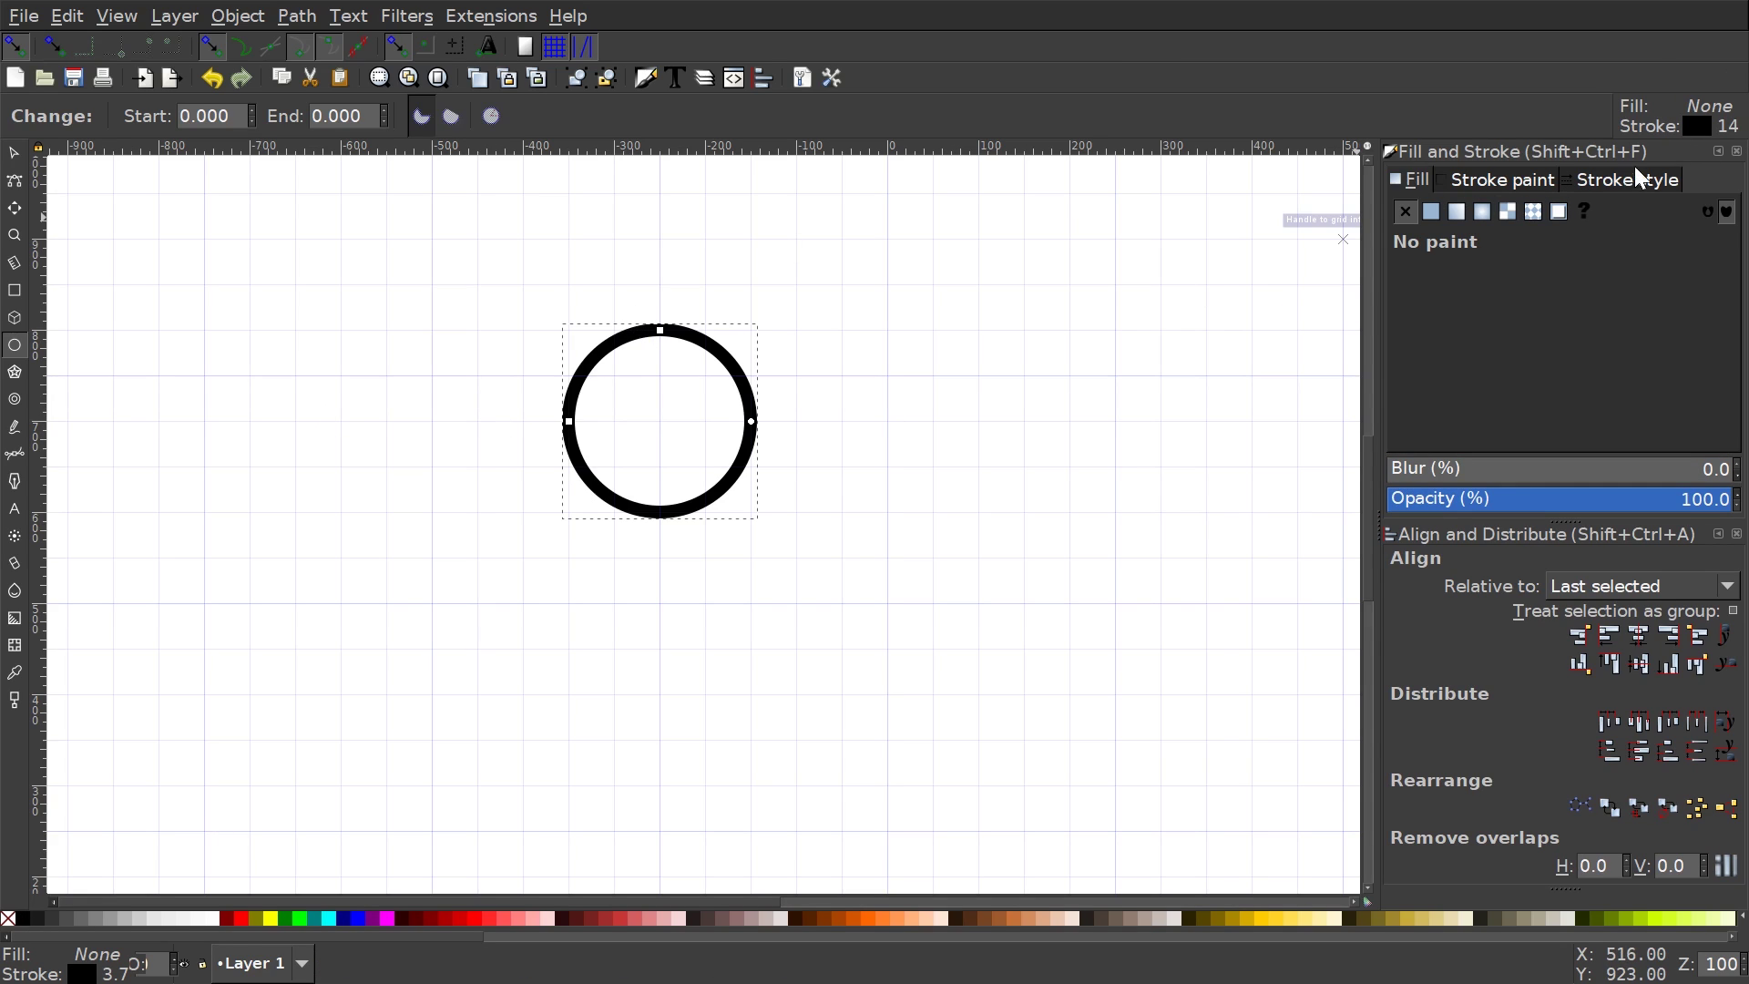
Try a 50 px stroke width on the circle and settle on 60 px
{"action": "left_click", "coordinate": [1614, 180]}
{"action": "left_click", "coordinate": [1674, 213]}
{"action": "left_click", "coordinate": [1674, 214]}
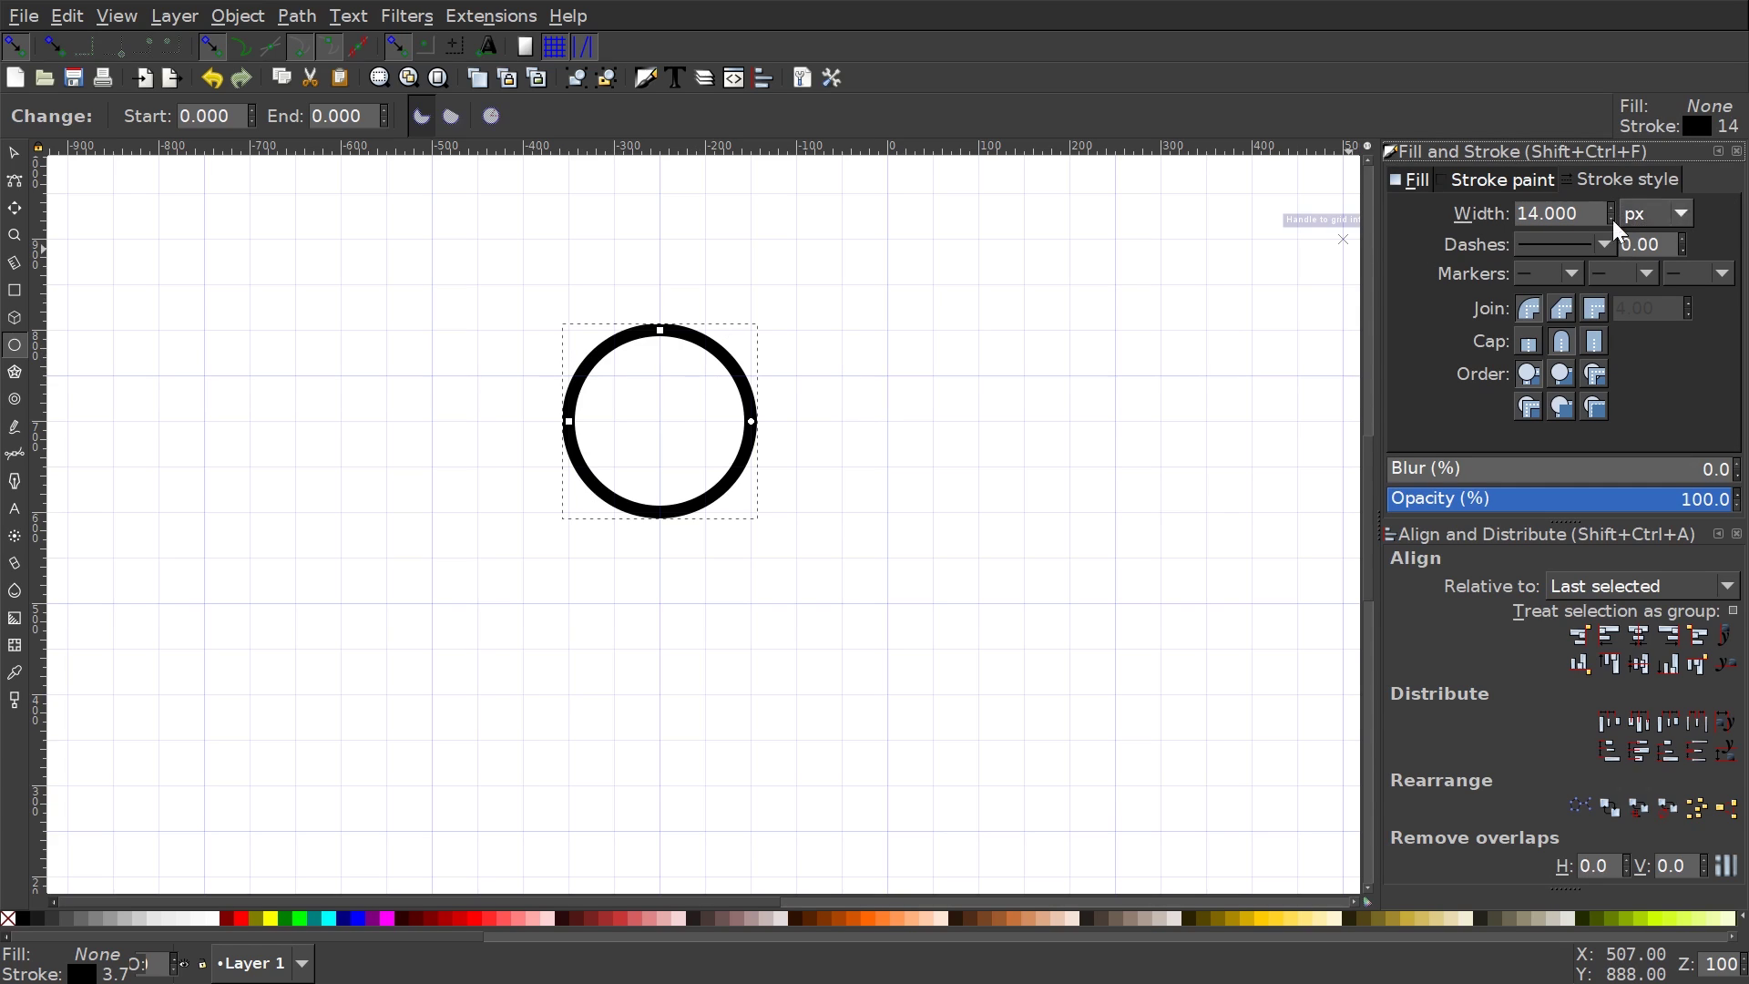
{"action": "type", "text": "50"}
{"action": "key", "text": "Return"}
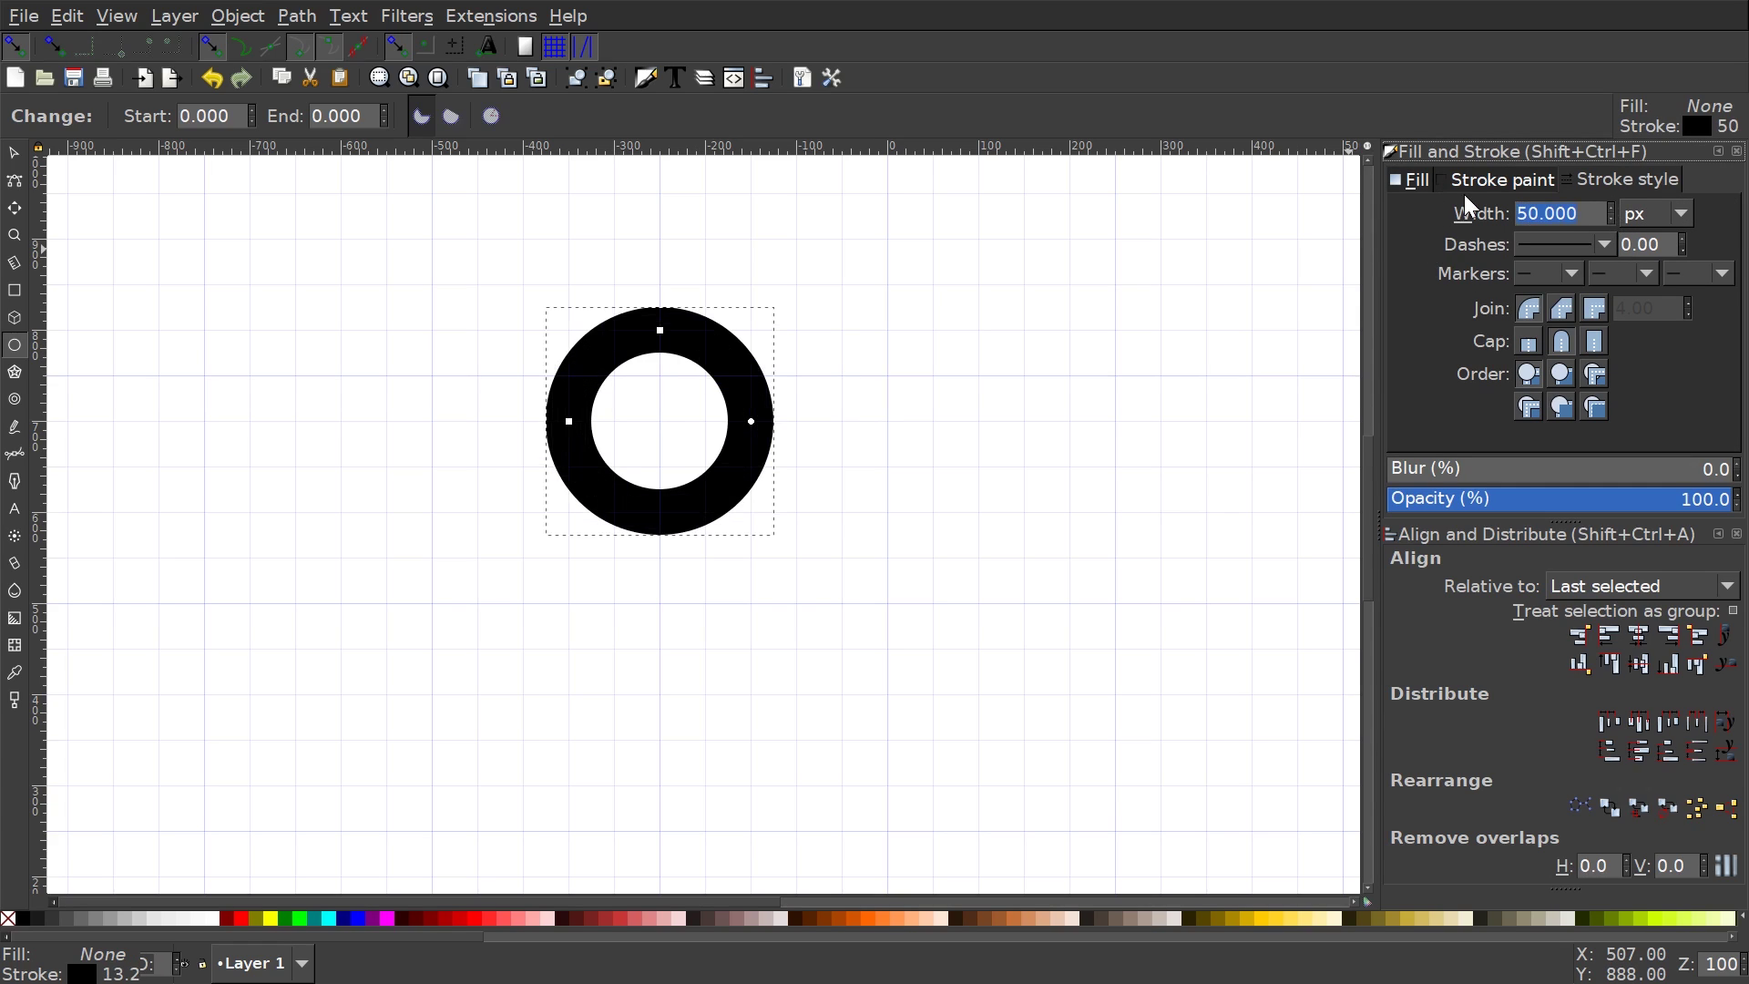
{"action": "type", "text": "60"}
{"action": "key", "text": "Return"}
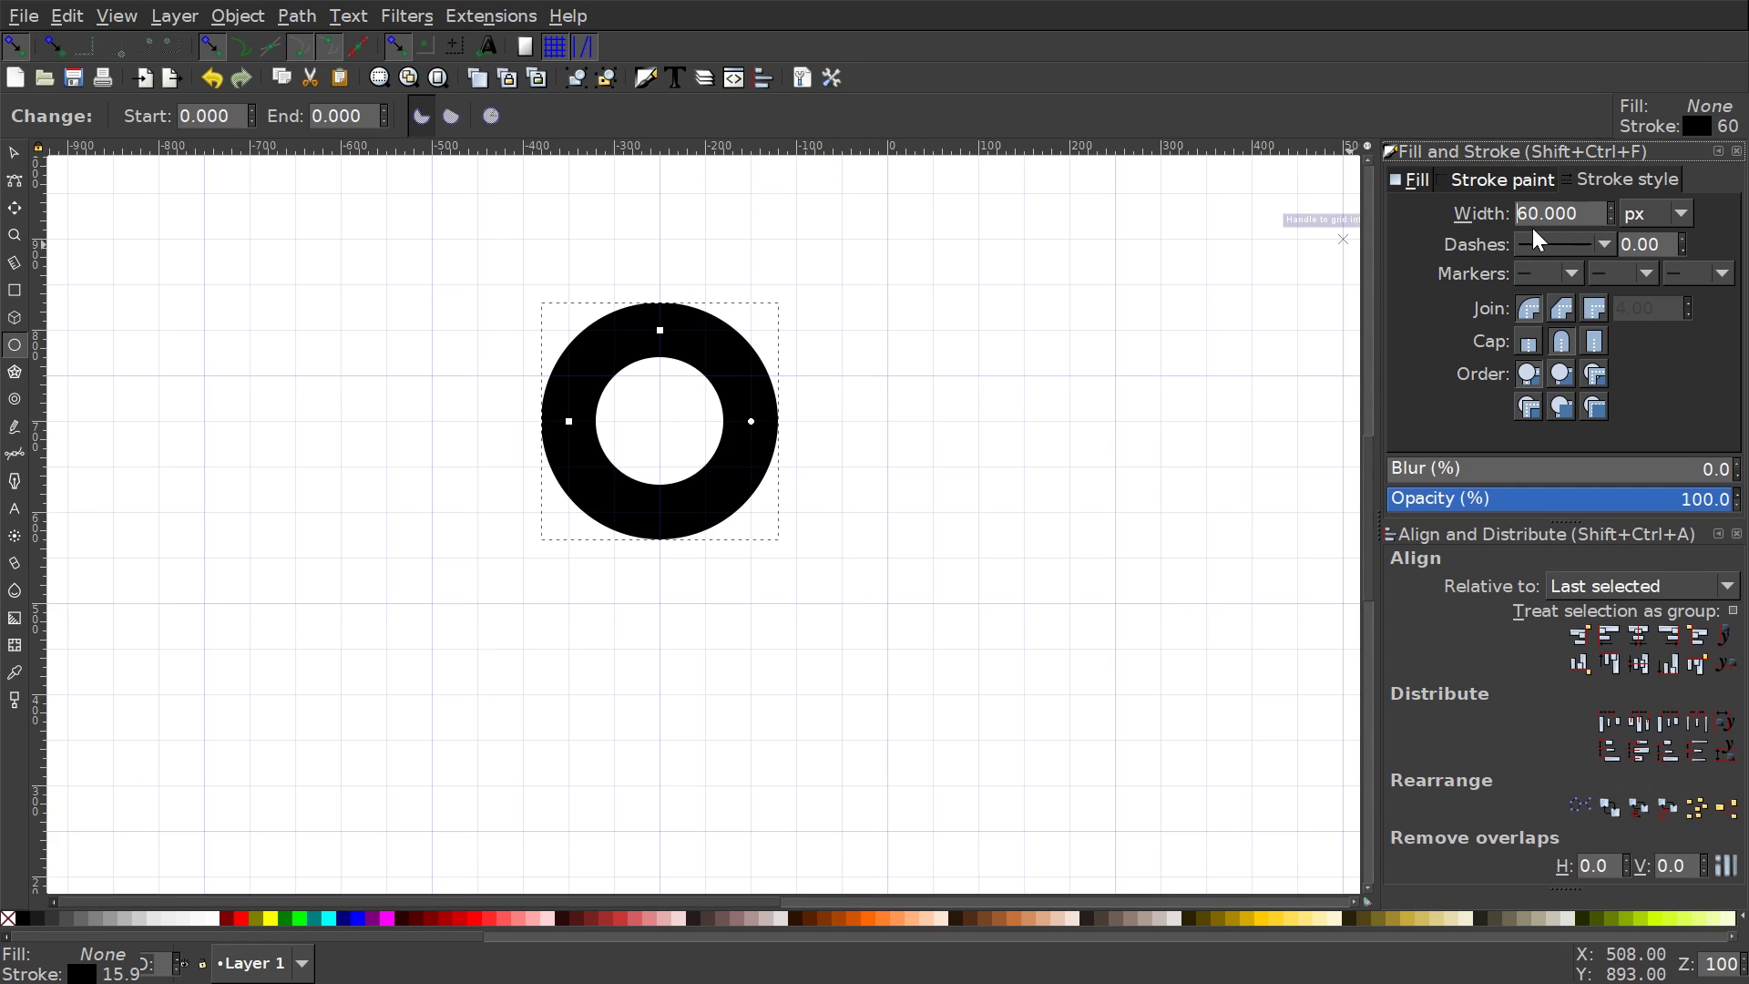
Move the black ring across the canvas and delete it
{"action": "scroll", "coordinate": [819, 422], "scroll_direction": "up", "scroll_amount": 1}
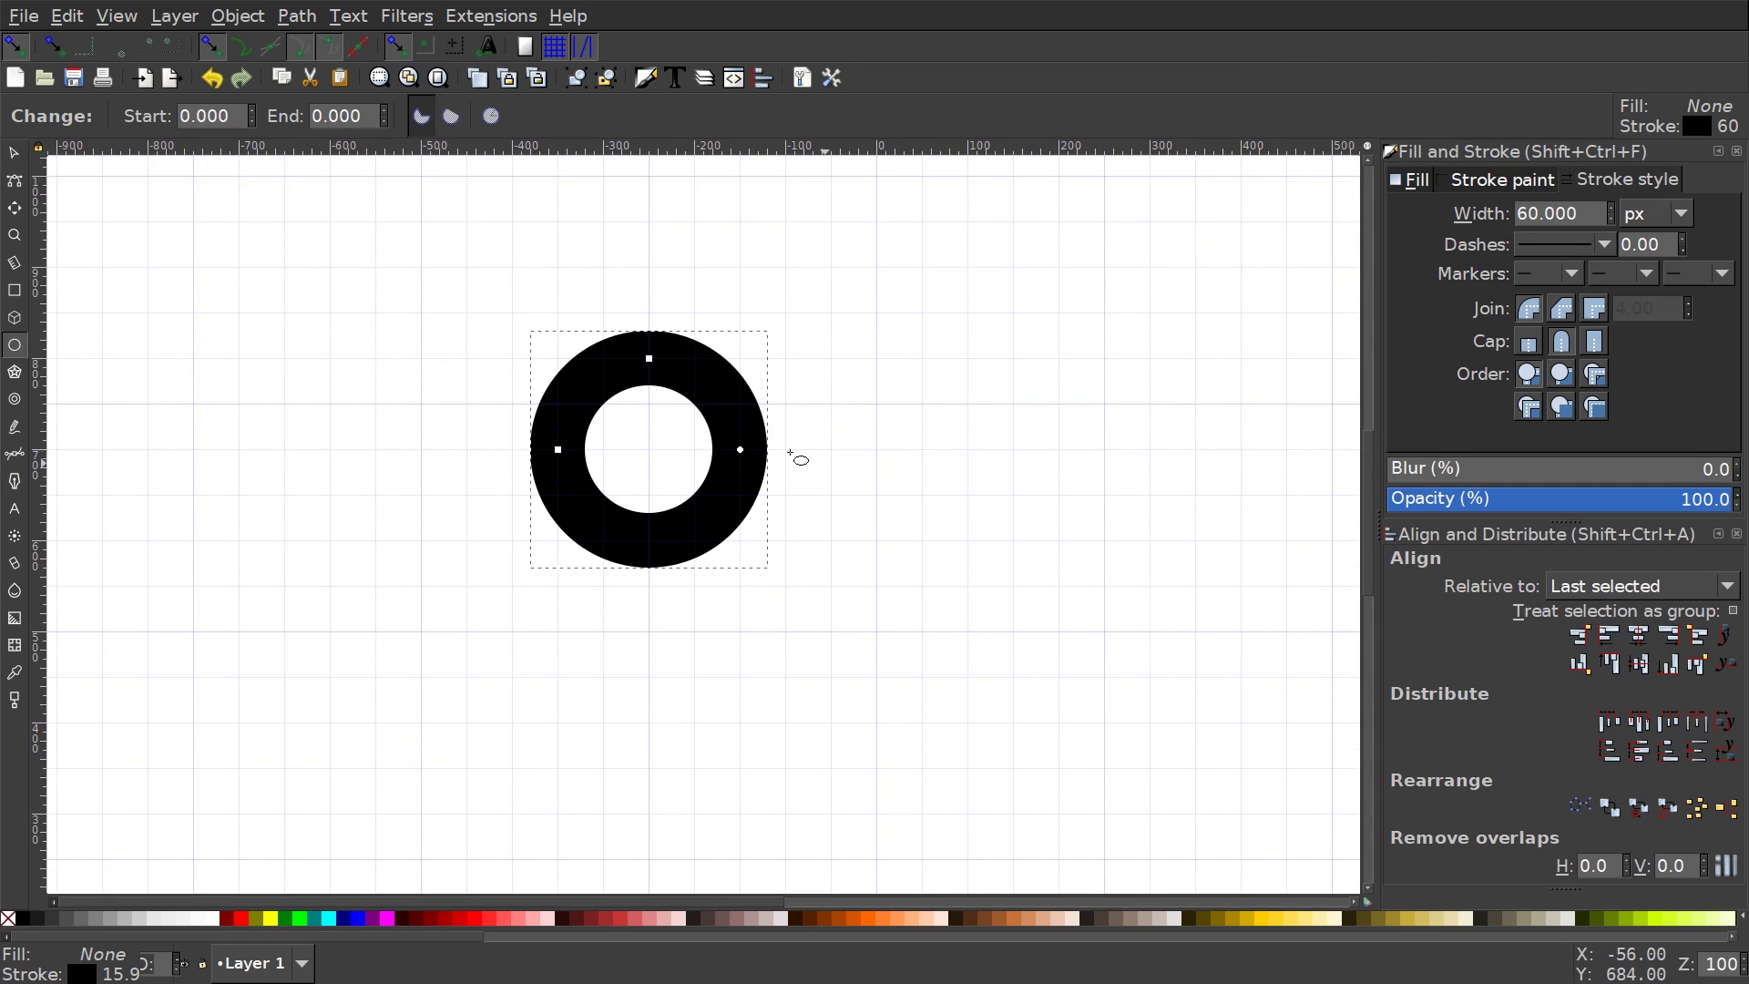
{"action": "left_click", "coordinate": [14, 153]}
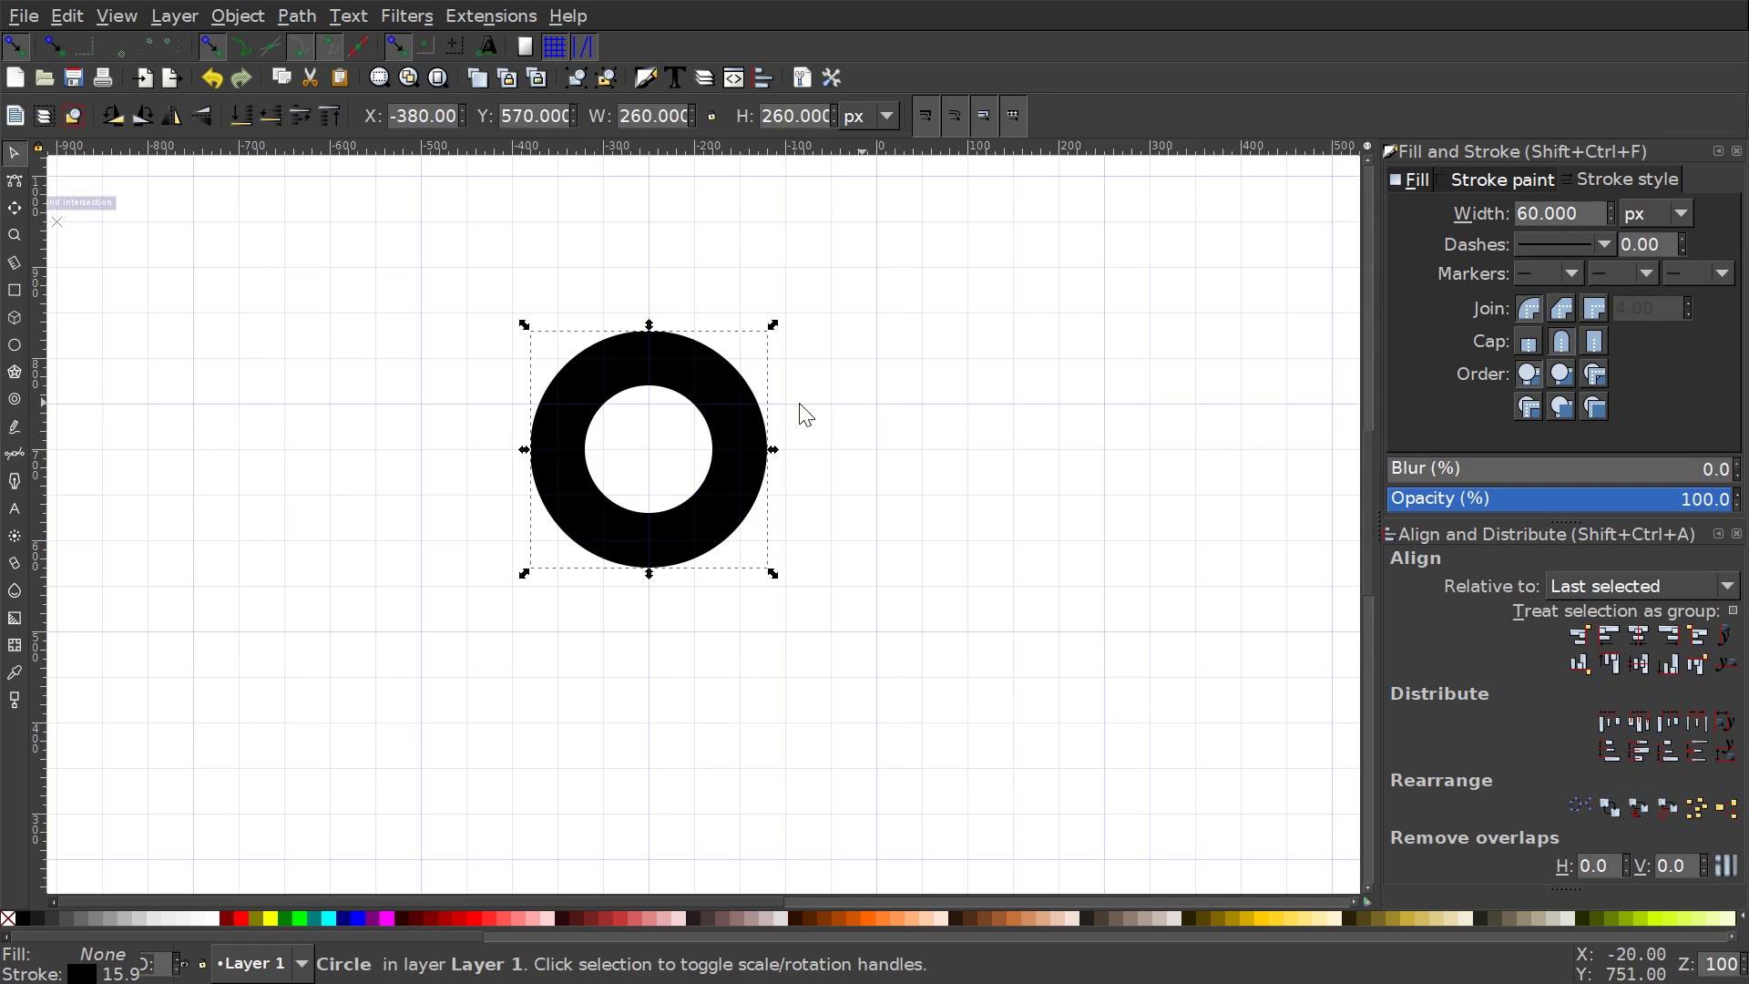
{"action": "left_click_drag", "start_coordinate": [741, 379], "coordinate": [823, 346]}
{"action": "key", "text": "Delete"}
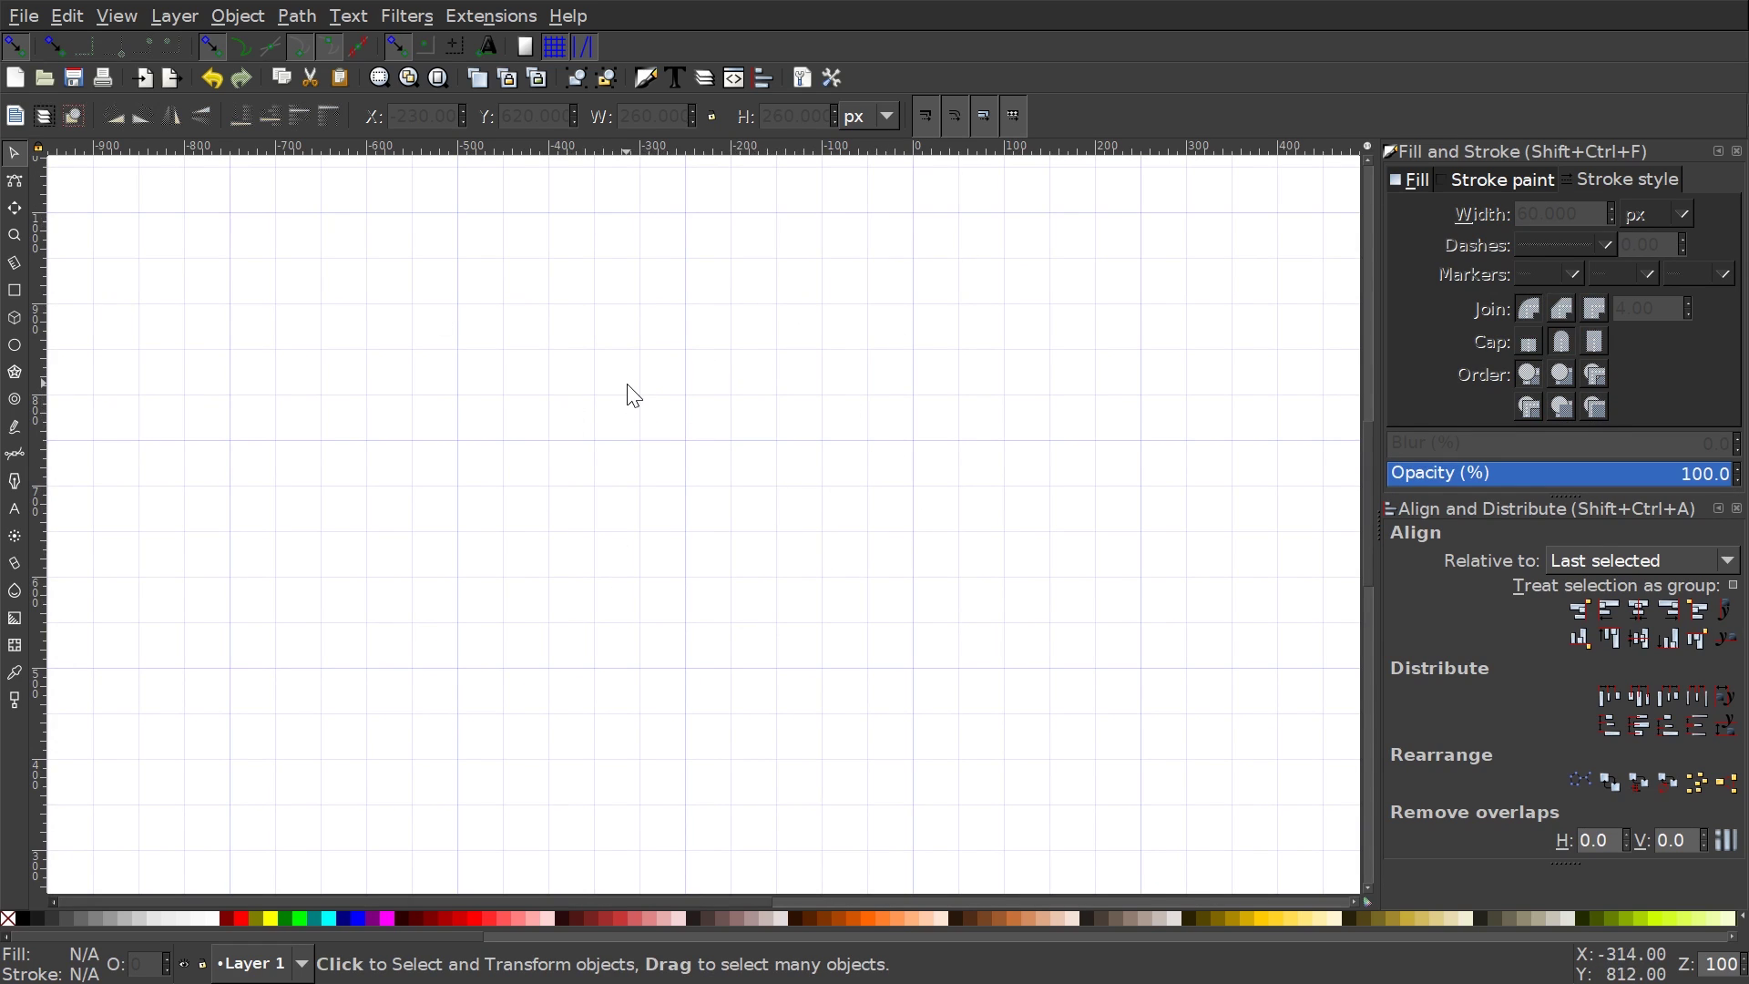
Draw a new circle about 200 px in diameter from its centre on a major grid line intersection, keeping the 60 px black stroke
{"action": "left_click", "coordinate": [15, 346]}
{"action": "left_click_drag", "start_coordinate": [807, 440], "coordinate": [820, 433]}
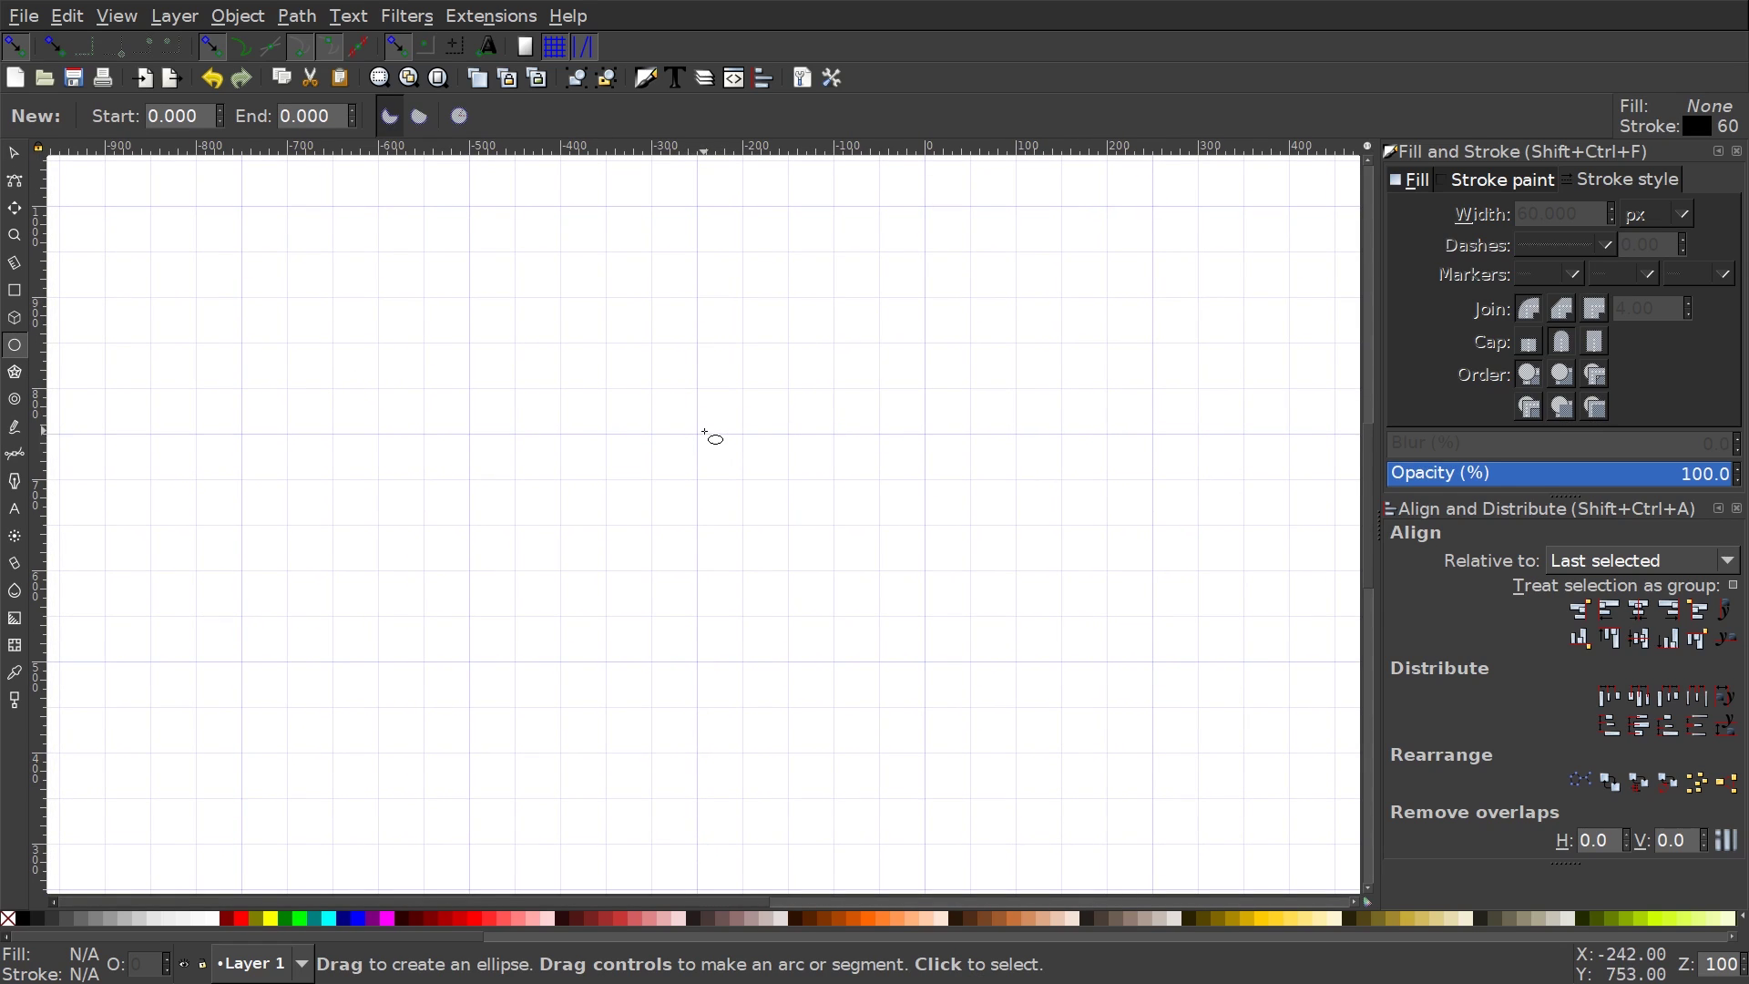
{"action": "mouse_move", "coordinate": [697, 435]}
{"action": "left_mouse_down"}
{"action": "mouse_move", "coordinate": [799, 528]}
{"action": "mouse_move", "coordinate": [752, 487]}
{"action": "mouse_move", "coordinate": [781, 515]}
{"action": "left_mouse_up"}
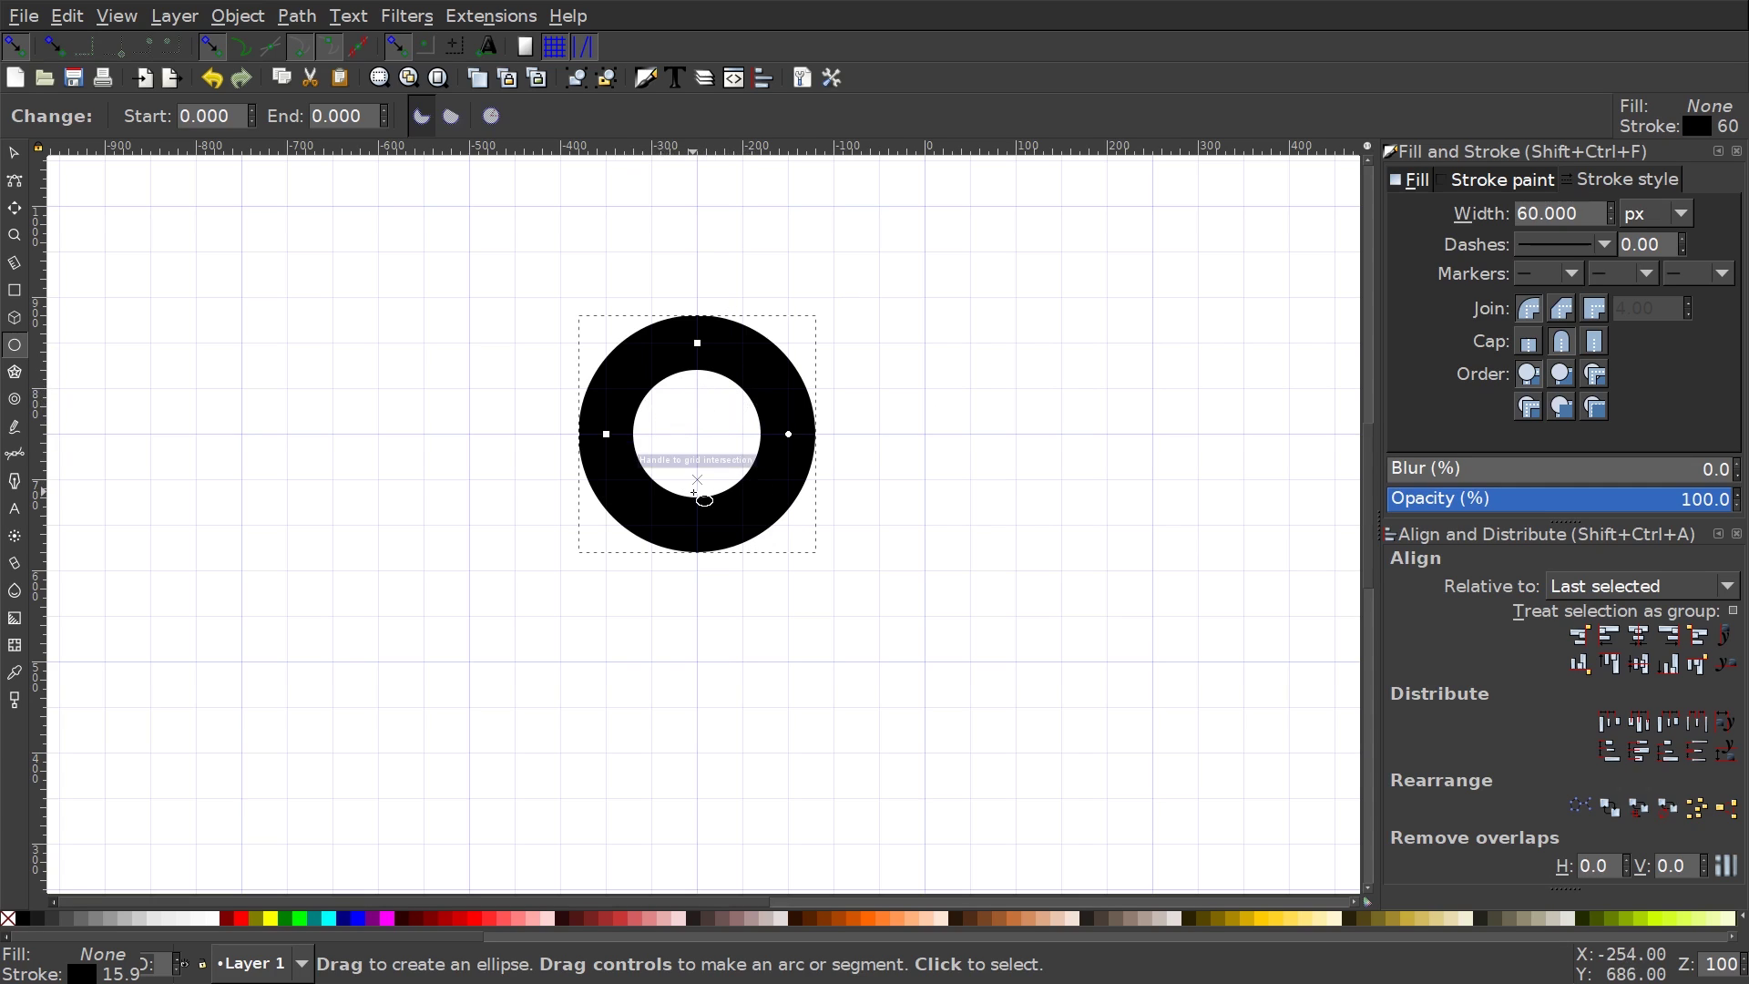
Turn off scaling of the stroke width when objects are resized
{"action": "left_click", "coordinate": [14, 152]}
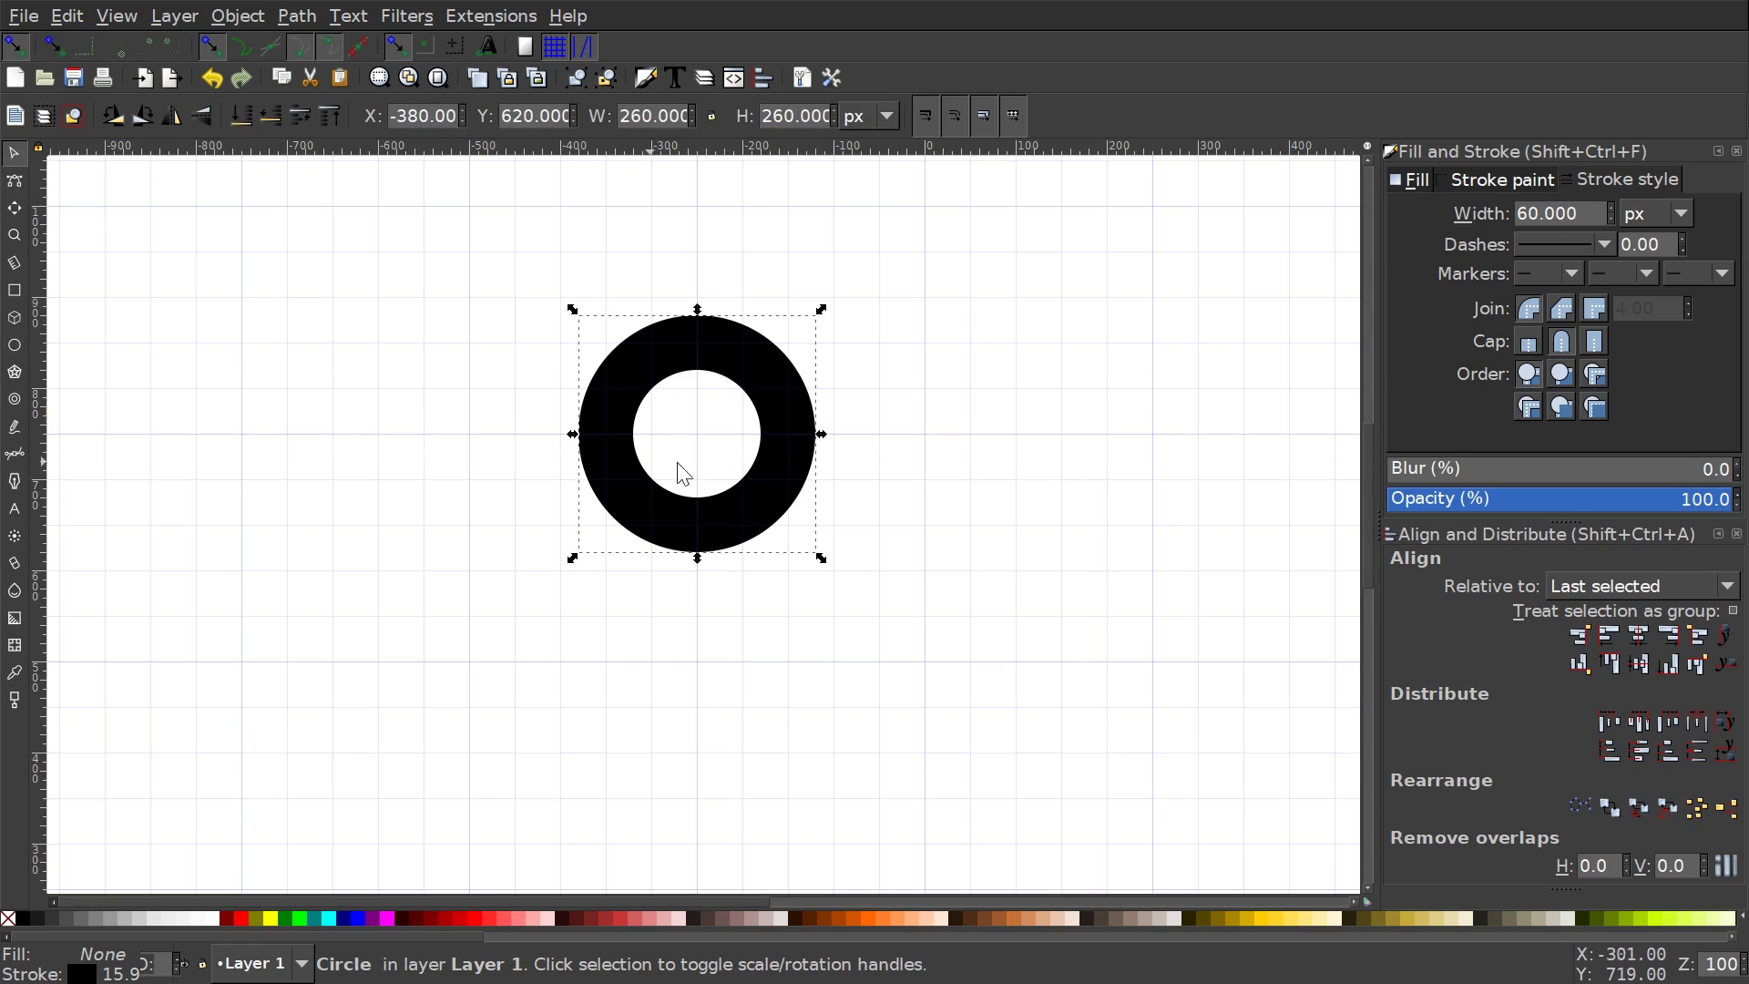
{"action": "left_click", "coordinate": [929, 113]}
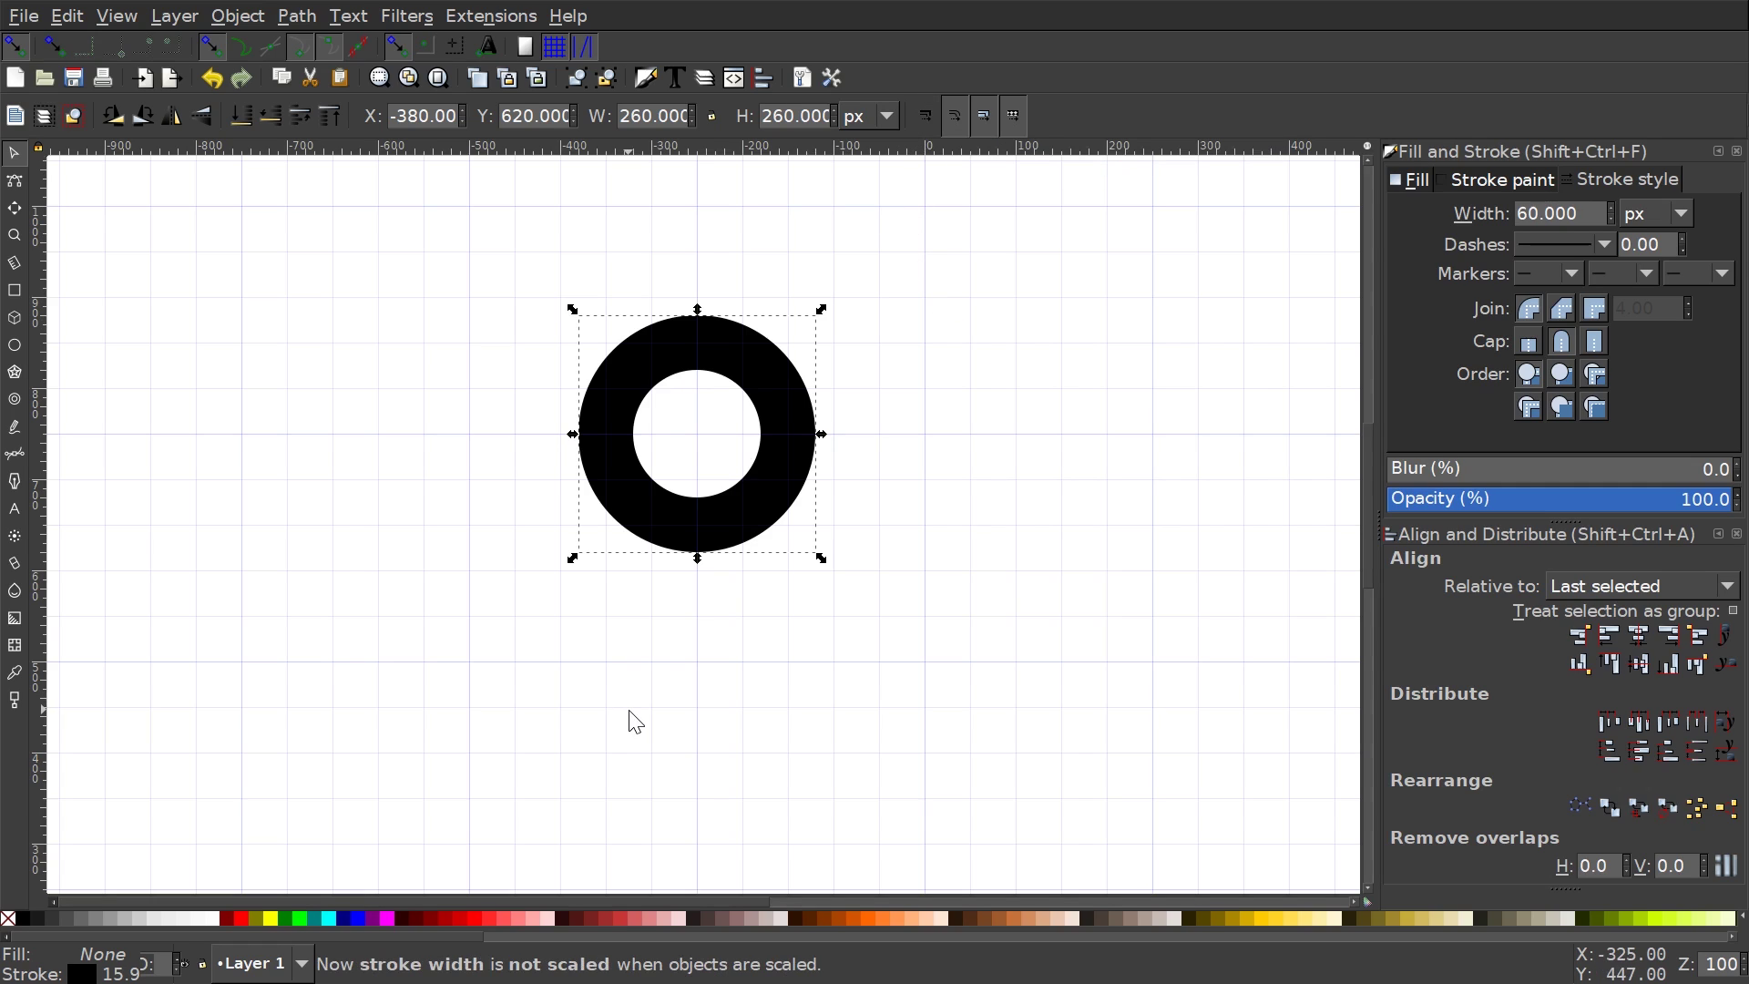
Draw a second circle about 400 px in diameter around the existing ring's centre, keeping the 60 px black stroke
{"action": "left_click", "coordinate": [15, 347]}
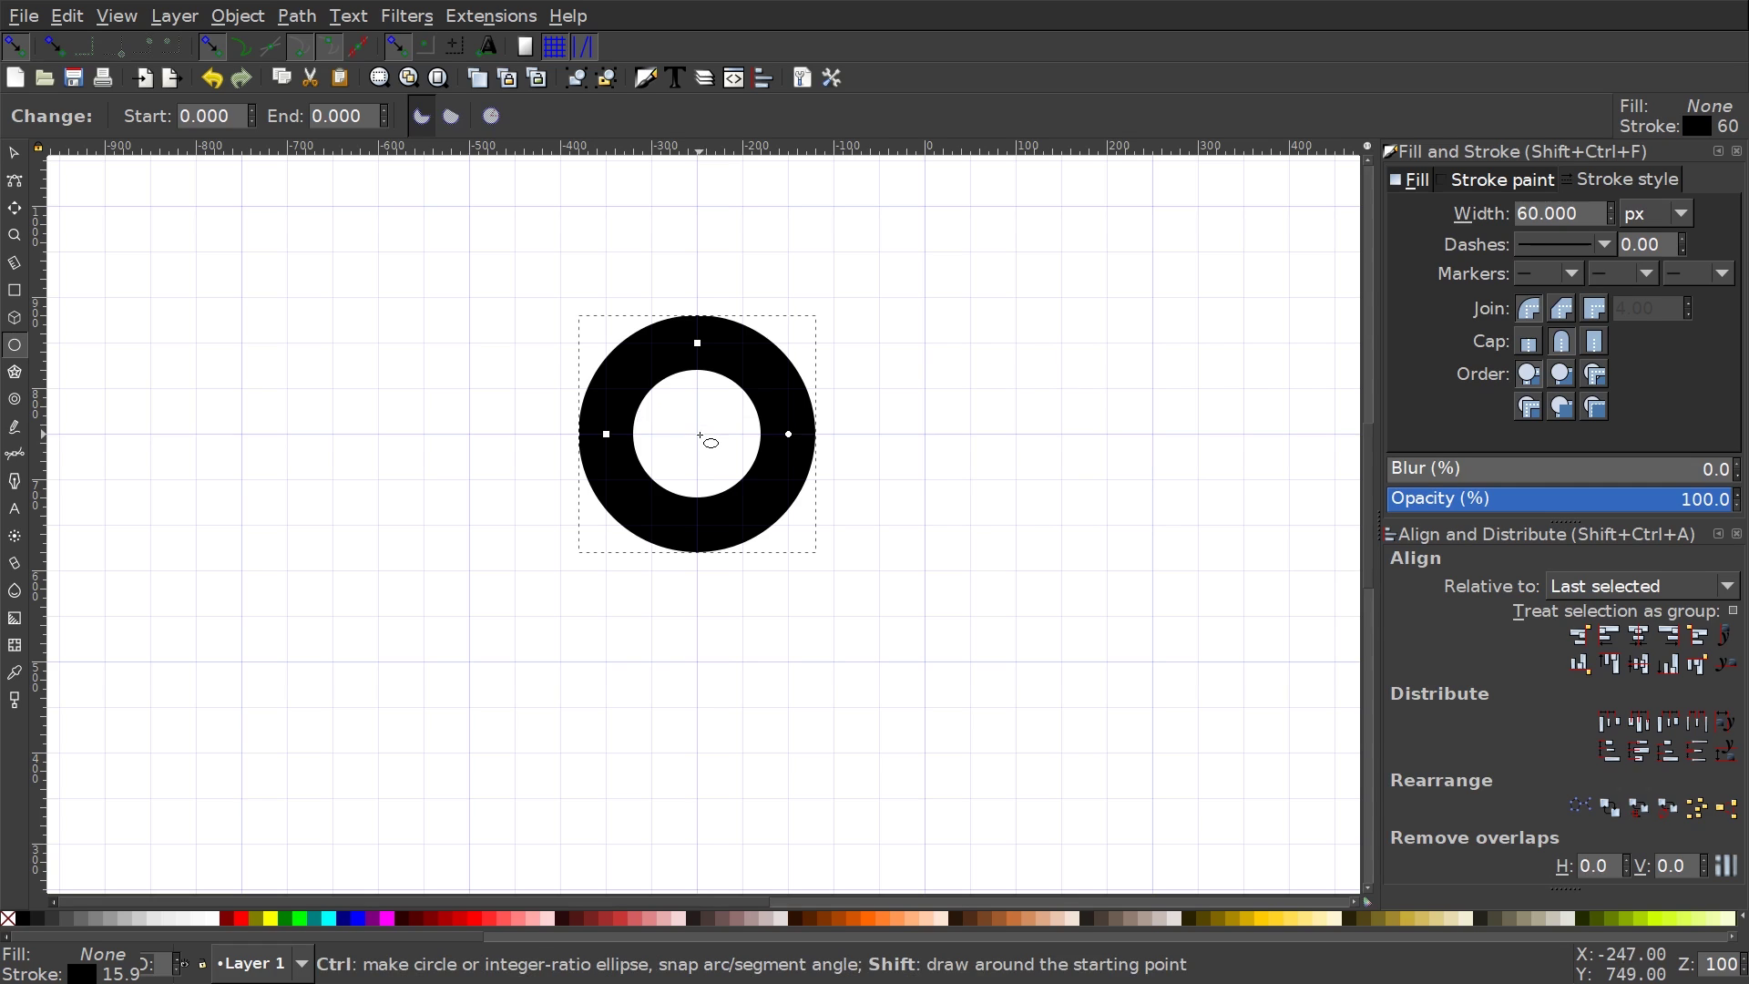
{"action": "left_click_drag", "start_coordinate": [697, 434], "coordinate": [879, 617]}
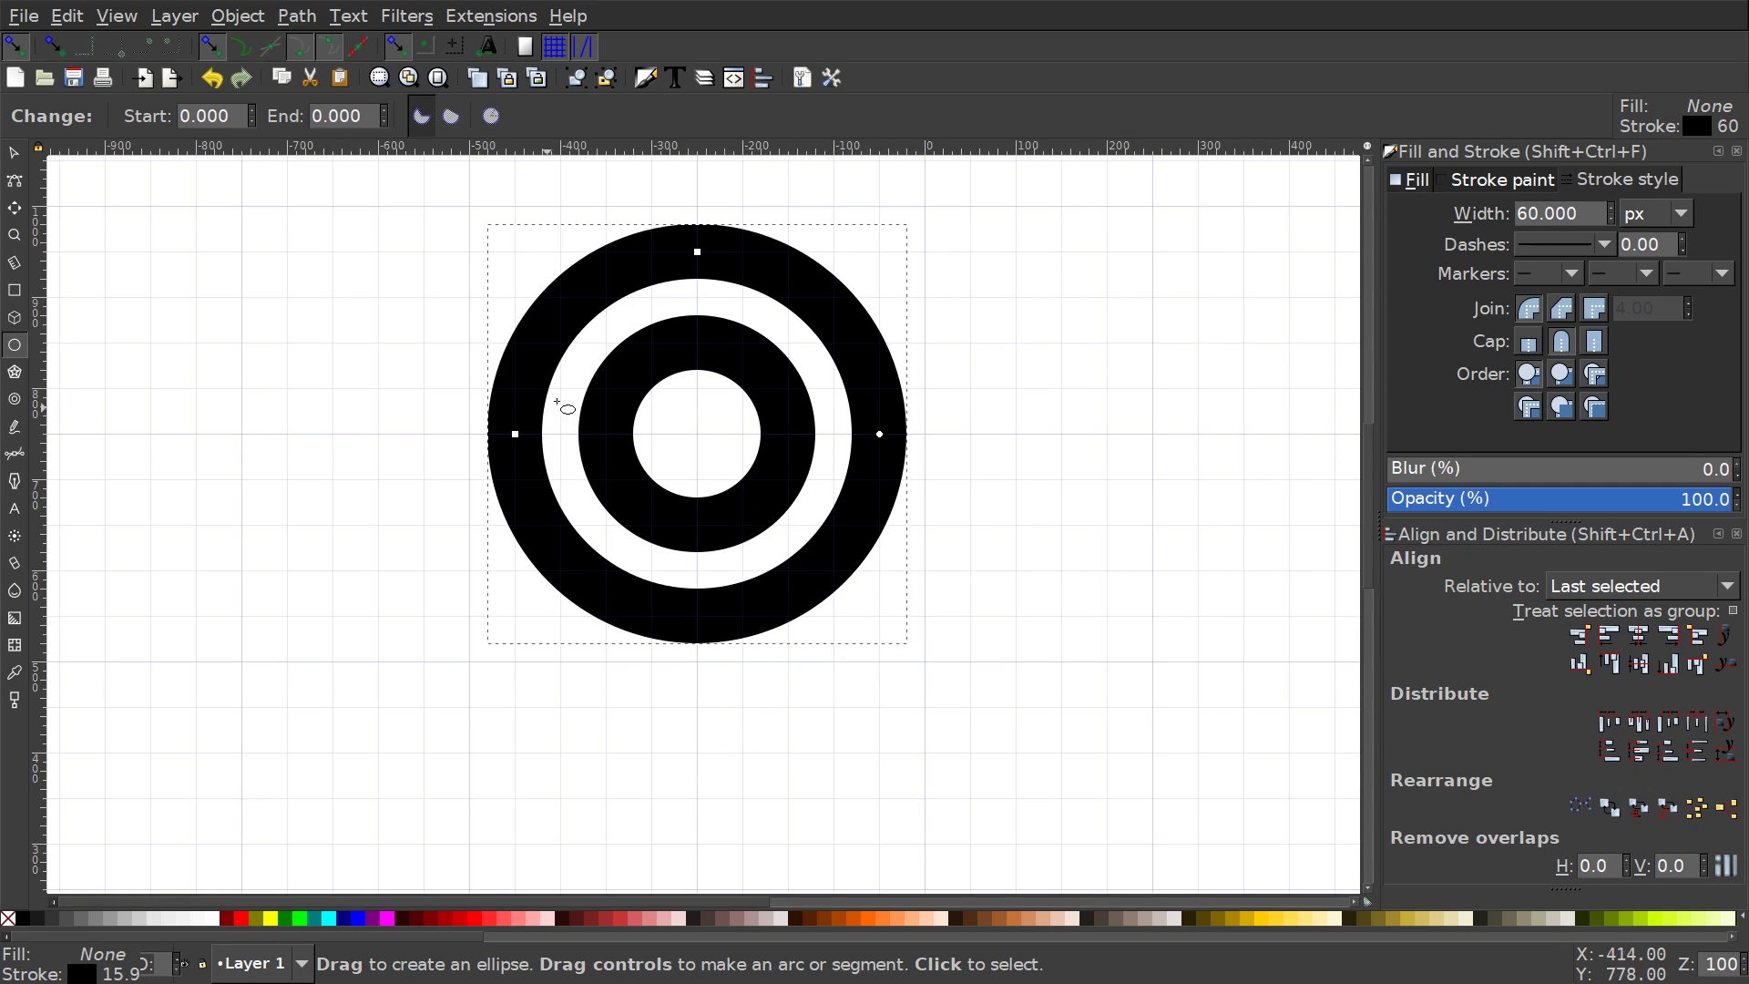
{"action": "left_click_drag", "start_coordinate": [953, 469], "coordinate": [946, 563]}
{"action": "left_click_drag", "start_coordinate": [903, 641], "coordinate": [915, 590]}
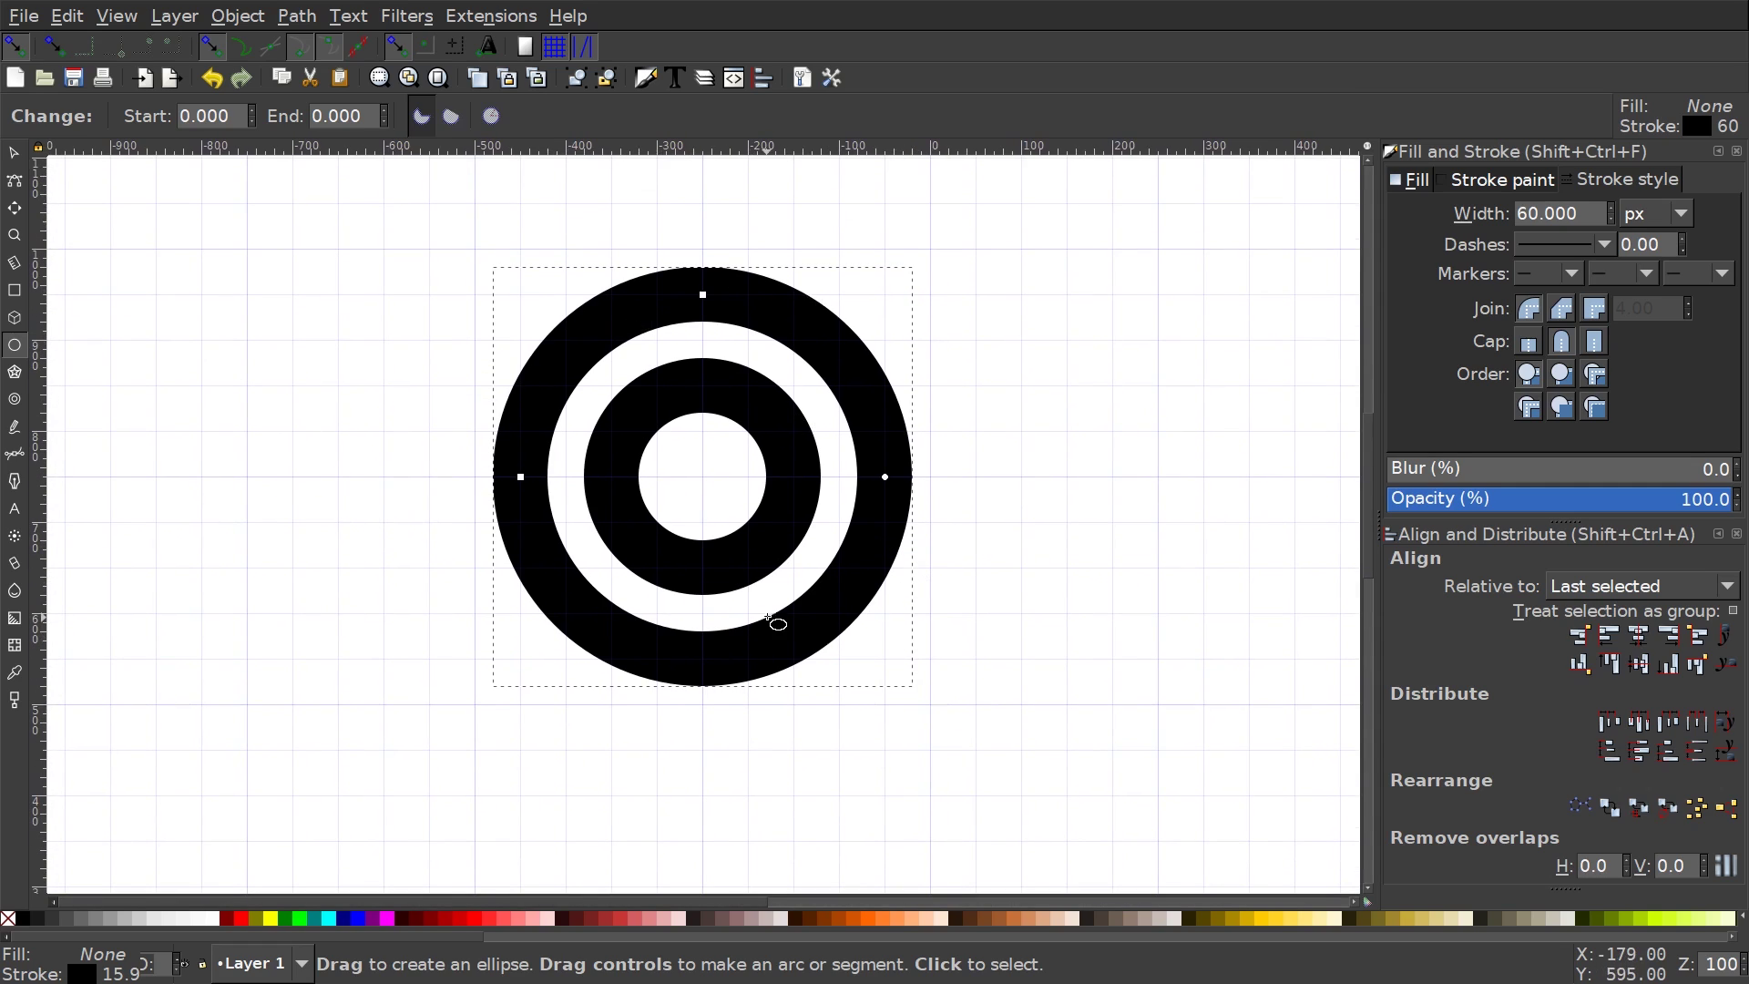
Add a third concentric circle about 600 px in diameter around the same centre with the 60 px stroke
{"action": "right_click", "coordinate": [691, 470]}
{"action": "left_click", "coordinate": [609, 404]}
{"action": "left_click_drag", "start_coordinate": [702, 476], "coordinate": [994, 794]}
{"action": "left_click_drag", "start_coordinate": [920, 698], "coordinate": [889, 662]}
{"action": "left_click_drag", "start_coordinate": [774, 577], "coordinate": [806, 632]}
{"action": "key", "text": "ctrl"}
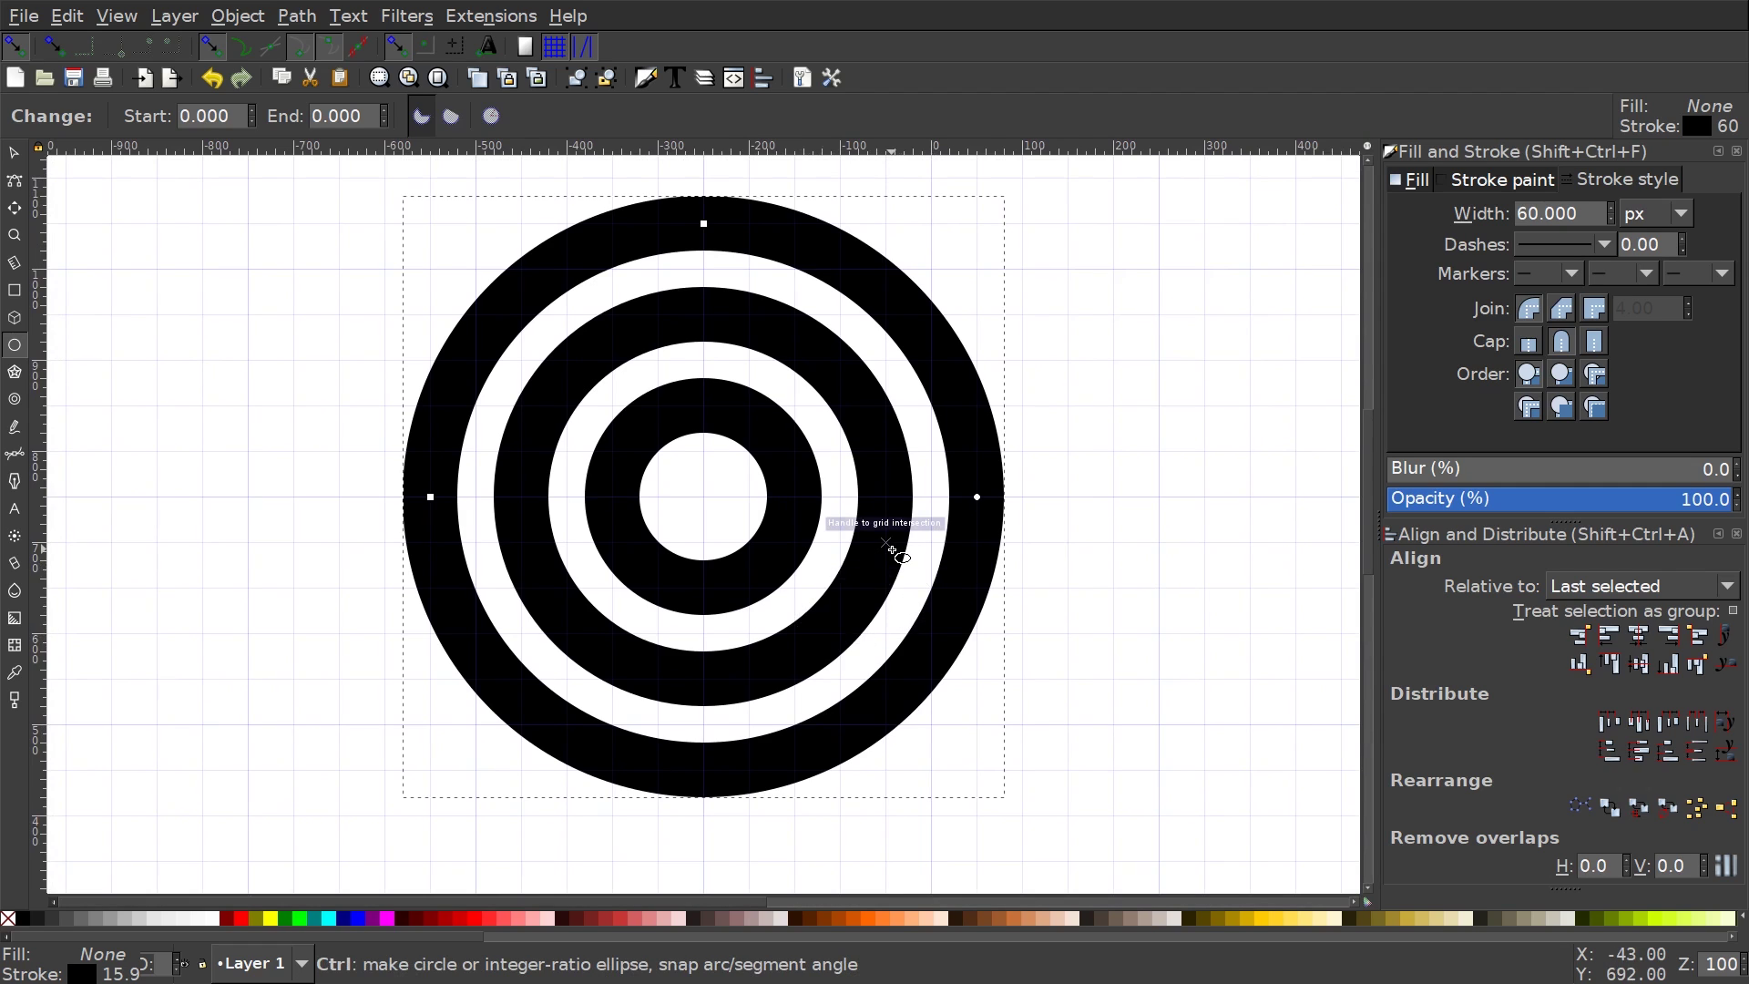
Add a fourth concentric circle about 800 px in diameter, snapped to the common centre
{"action": "scroll", "coordinate": [893, 551], "scroll_direction": "down", "scroll_amount": 1}
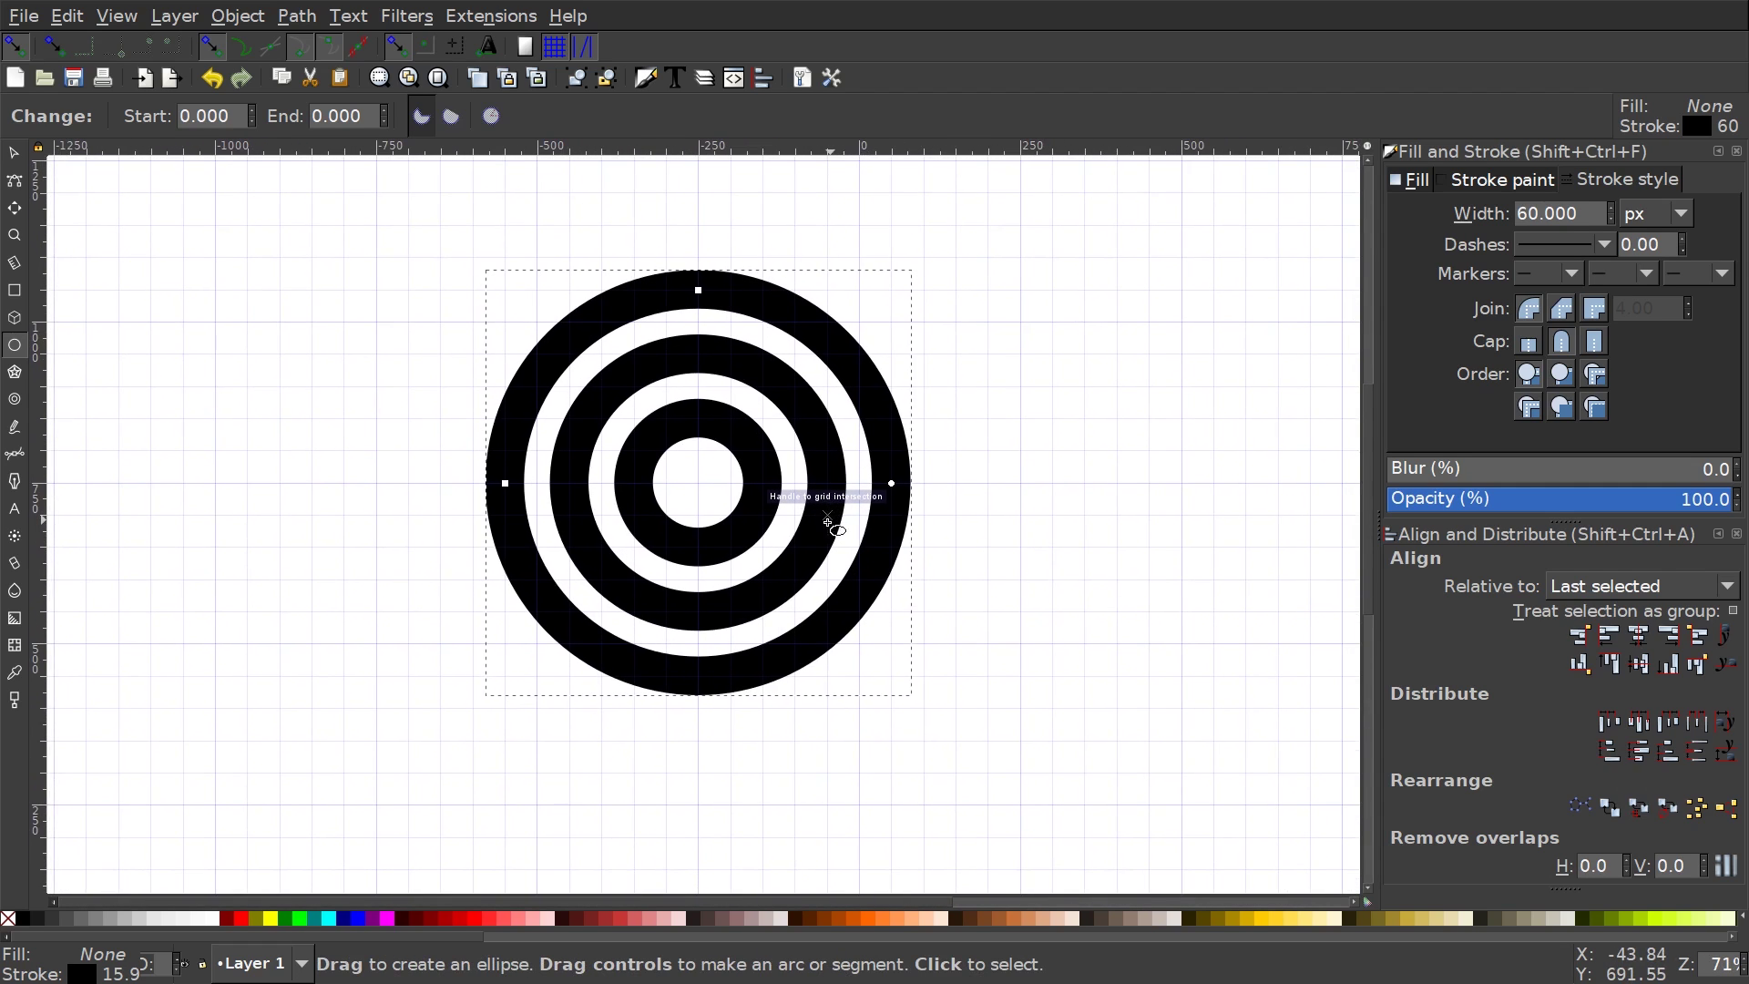
{"action": "left_click_drag", "start_coordinate": [697, 479], "coordinate": [952, 767]}
{"action": "scroll", "coordinate": [915, 697], "scroll_direction": "down", "scroll_amount": 1}
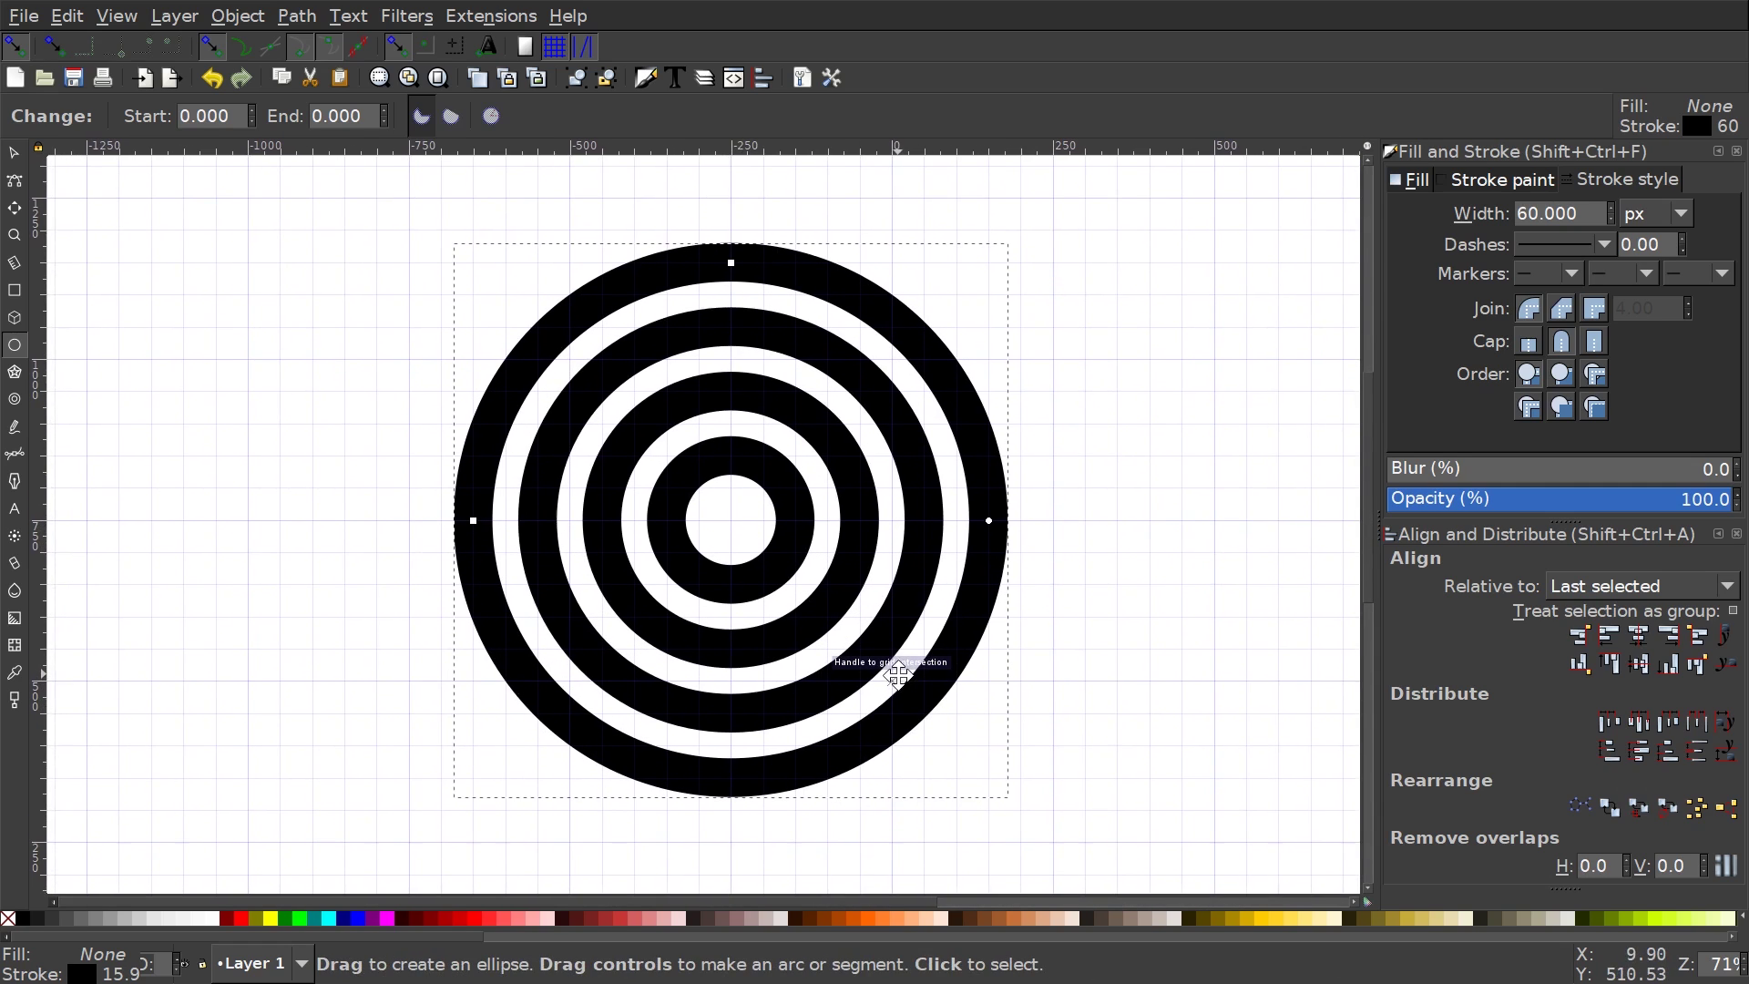
Draw a fifth, outermost concentric circle about 1000 px in diameter from the common centre
{"action": "left_click_drag", "start_coordinate": [894, 666], "coordinate": [856, 587]}
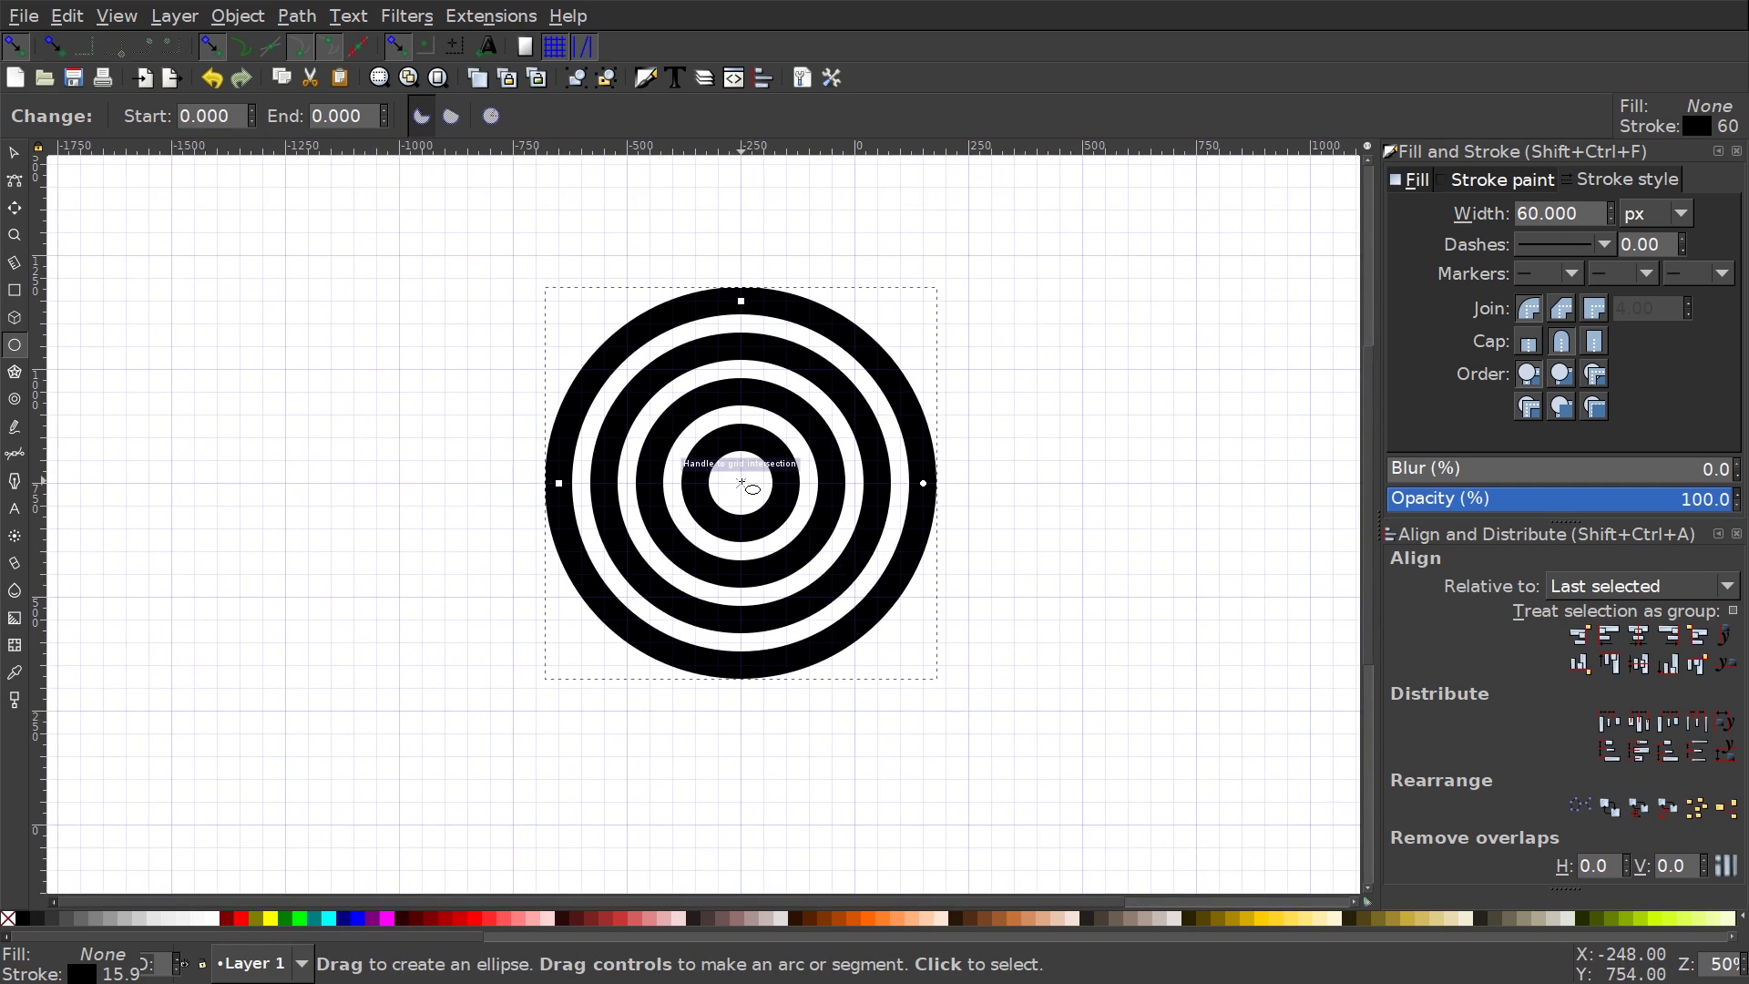
{"action": "left_click_drag", "start_coordinate": [740, 483], "coordinate": [980, 753]}
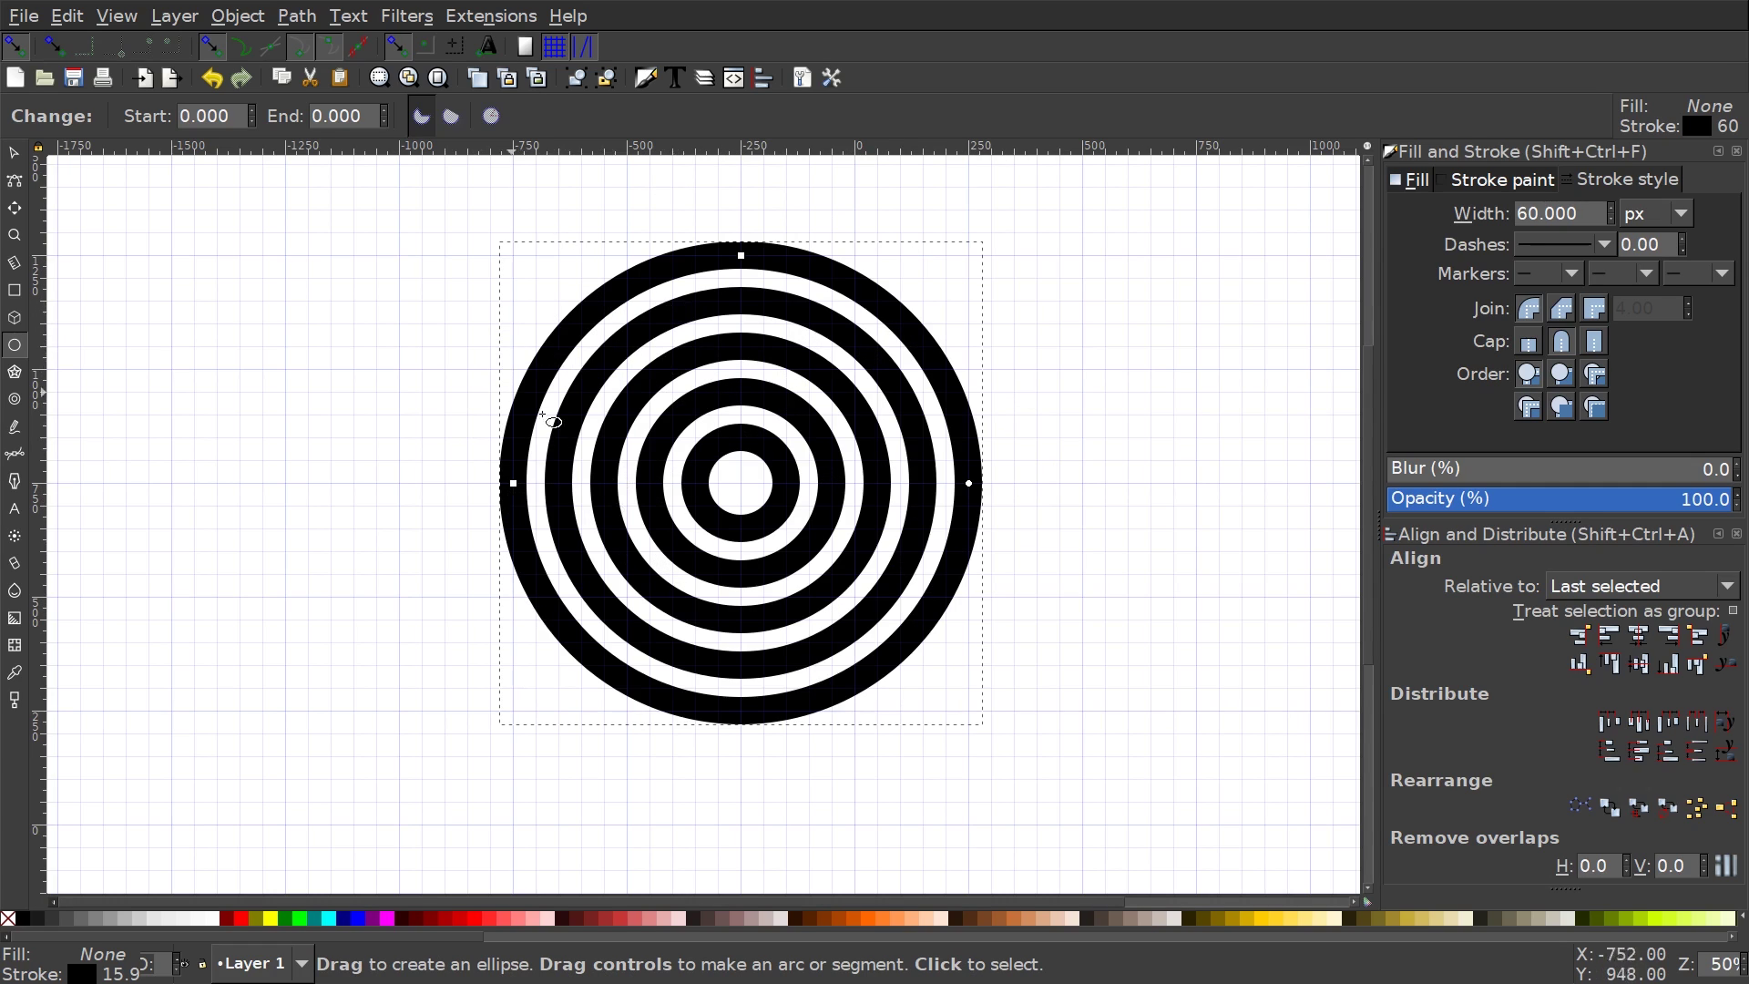
{"action": "left_click_drag", "start_coordinate": [742, 431], "coordinate": [728, 448]}
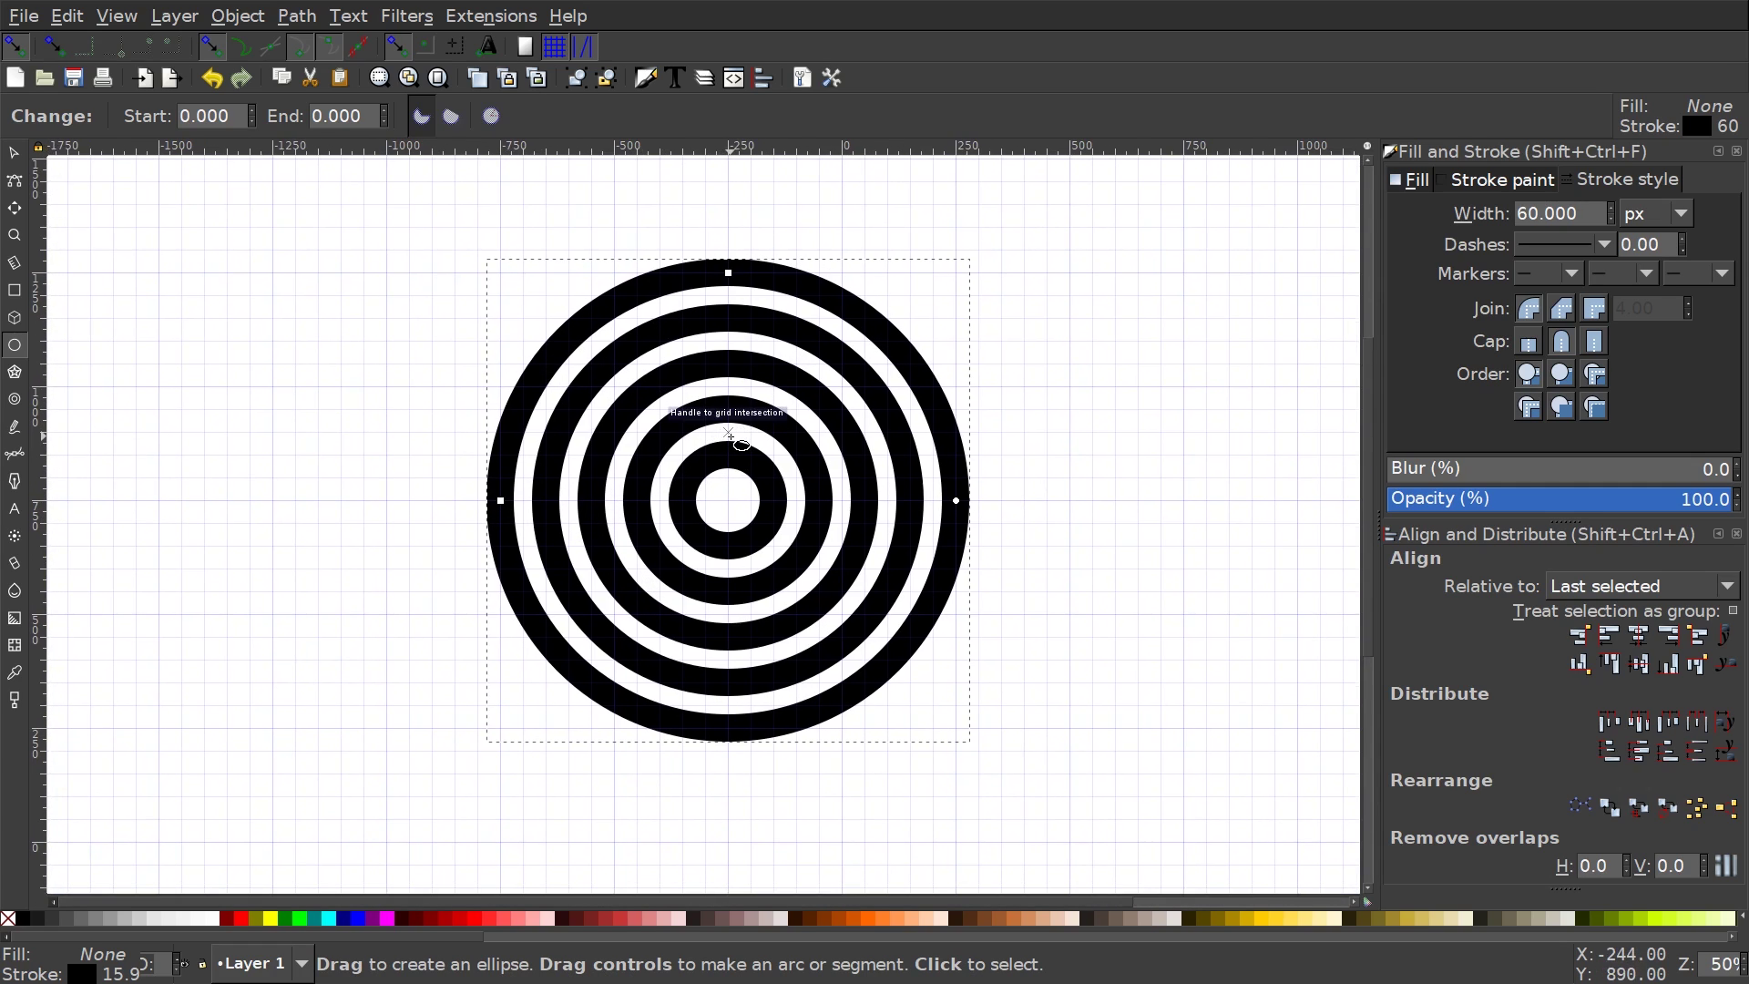
Select all five circles and reduce their opacity to about 50%
{"action": "left_click", "coordinate": [13, 152]}
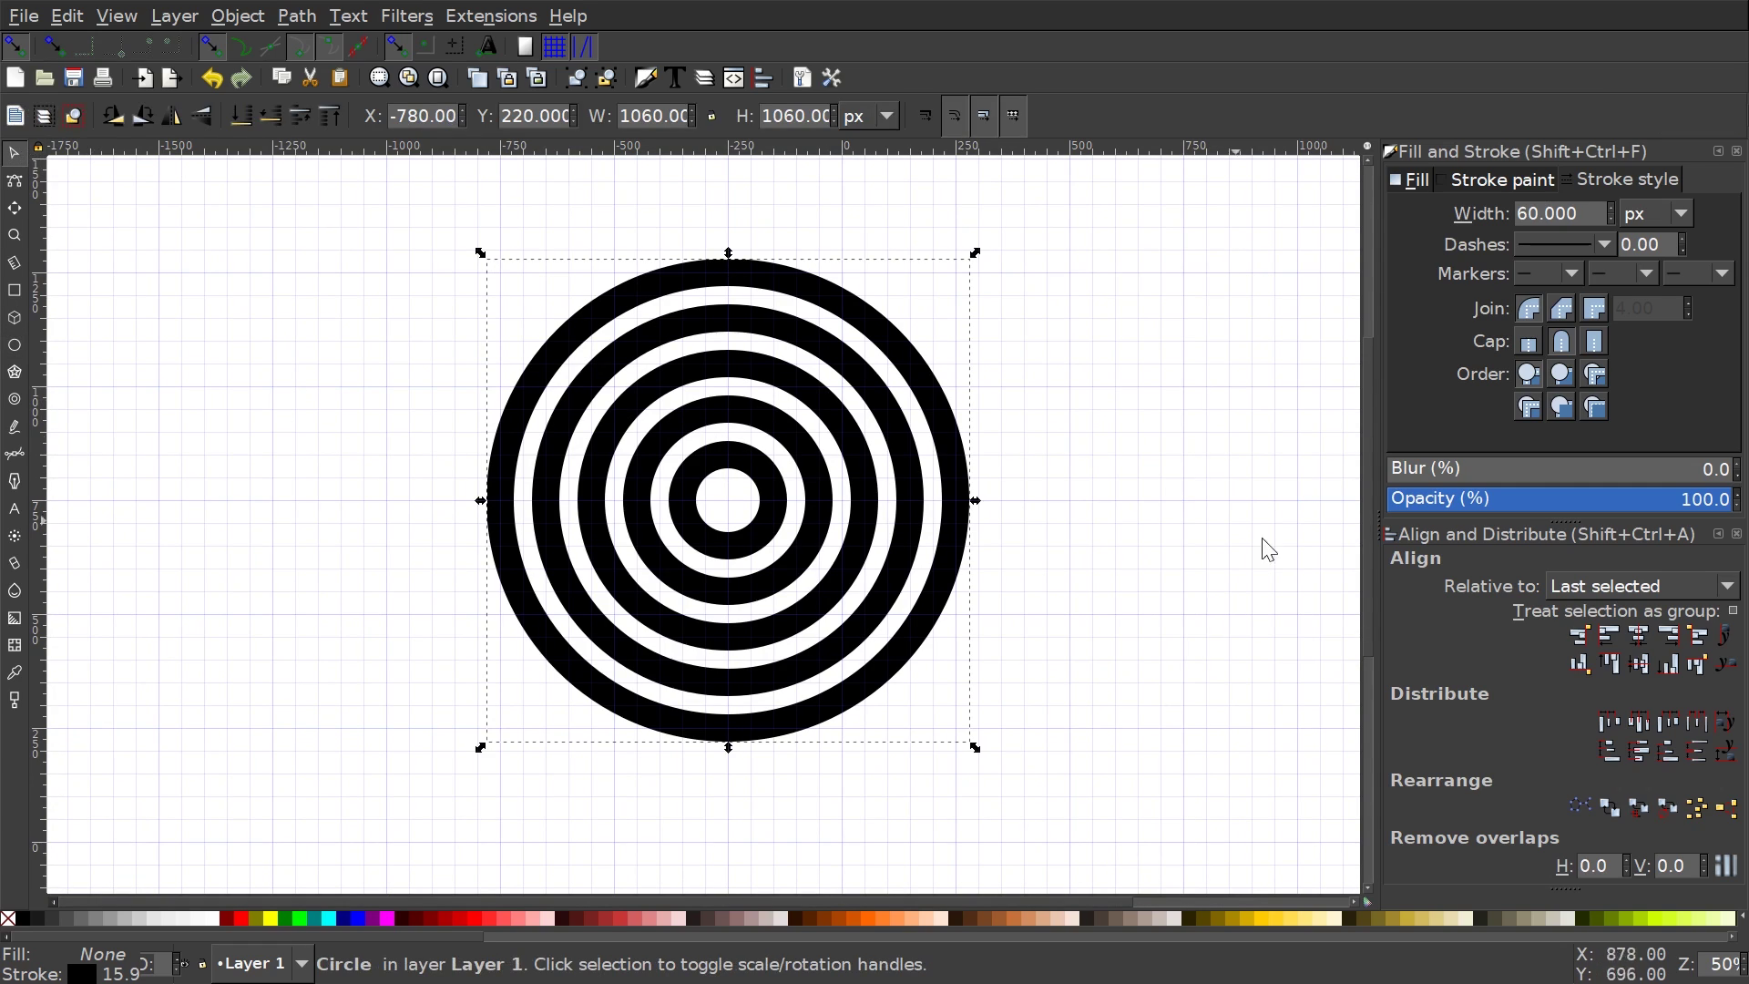
{"action": "left_click_drag", "start_coordinate": [1144, 830], "coordinate": [321, 193]}
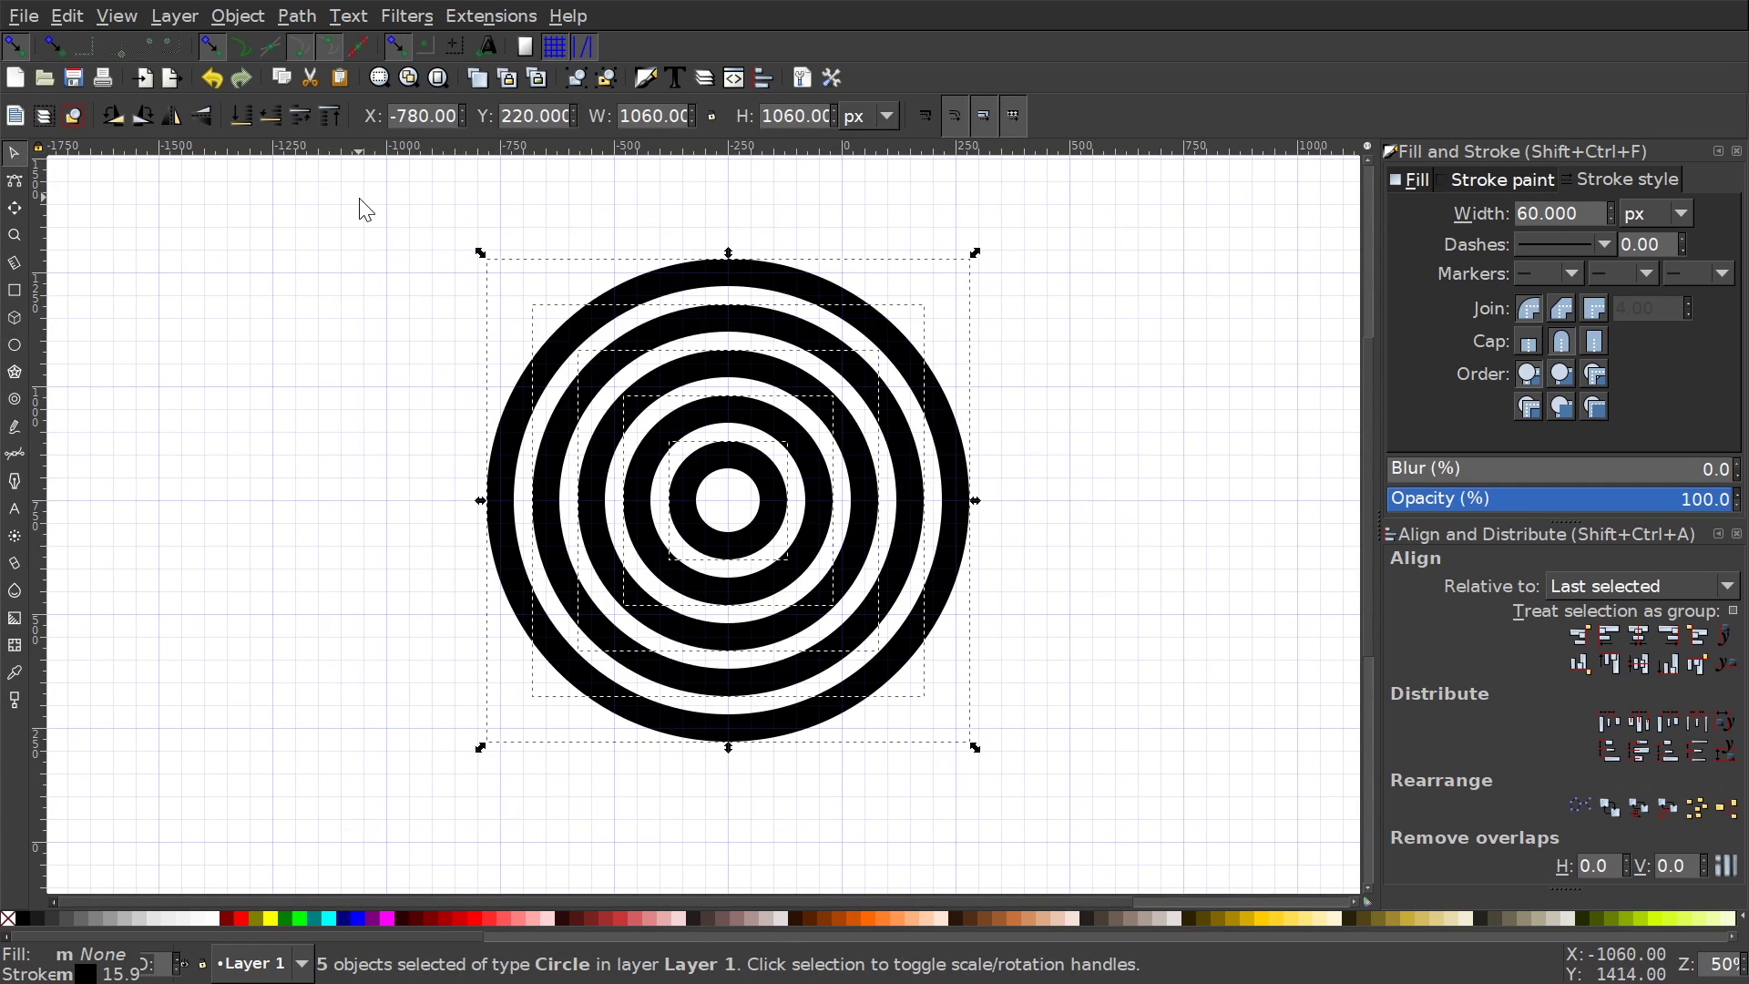
{"action": "left_click", "coordinate": [1556, 500]}
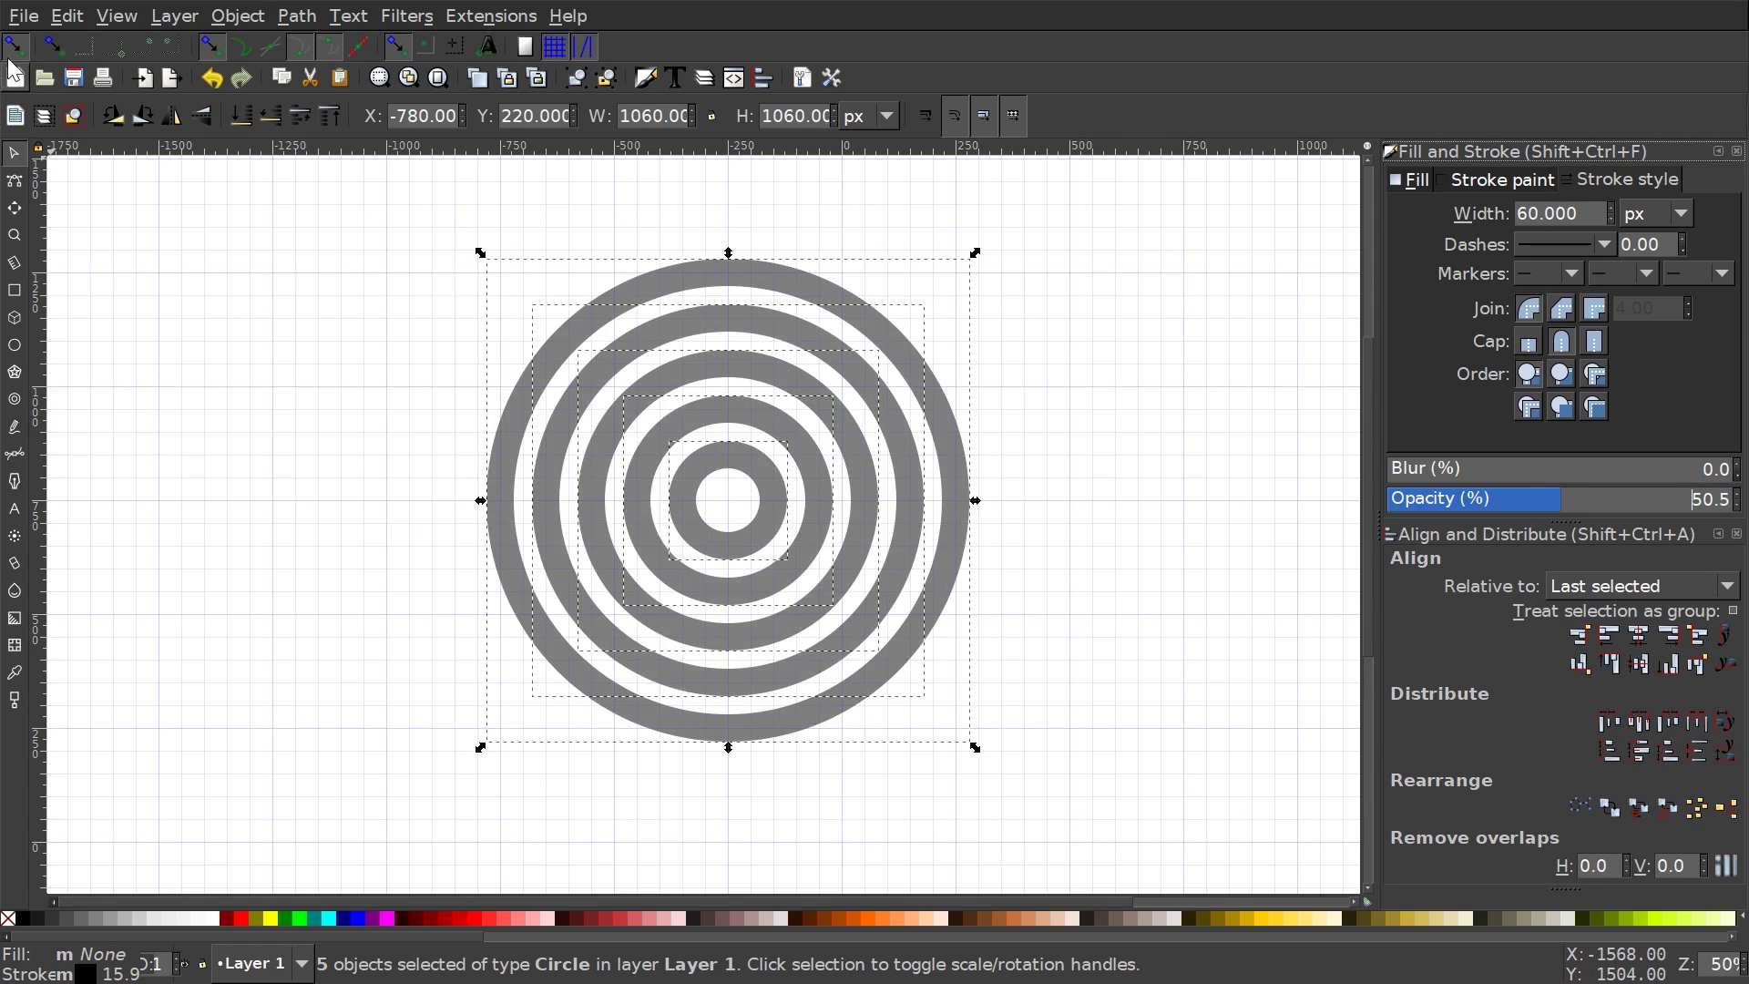
Convert the five selected circles to paths and combine them into a single path
{"action": "left_click", "coordinate": [293, 16]}
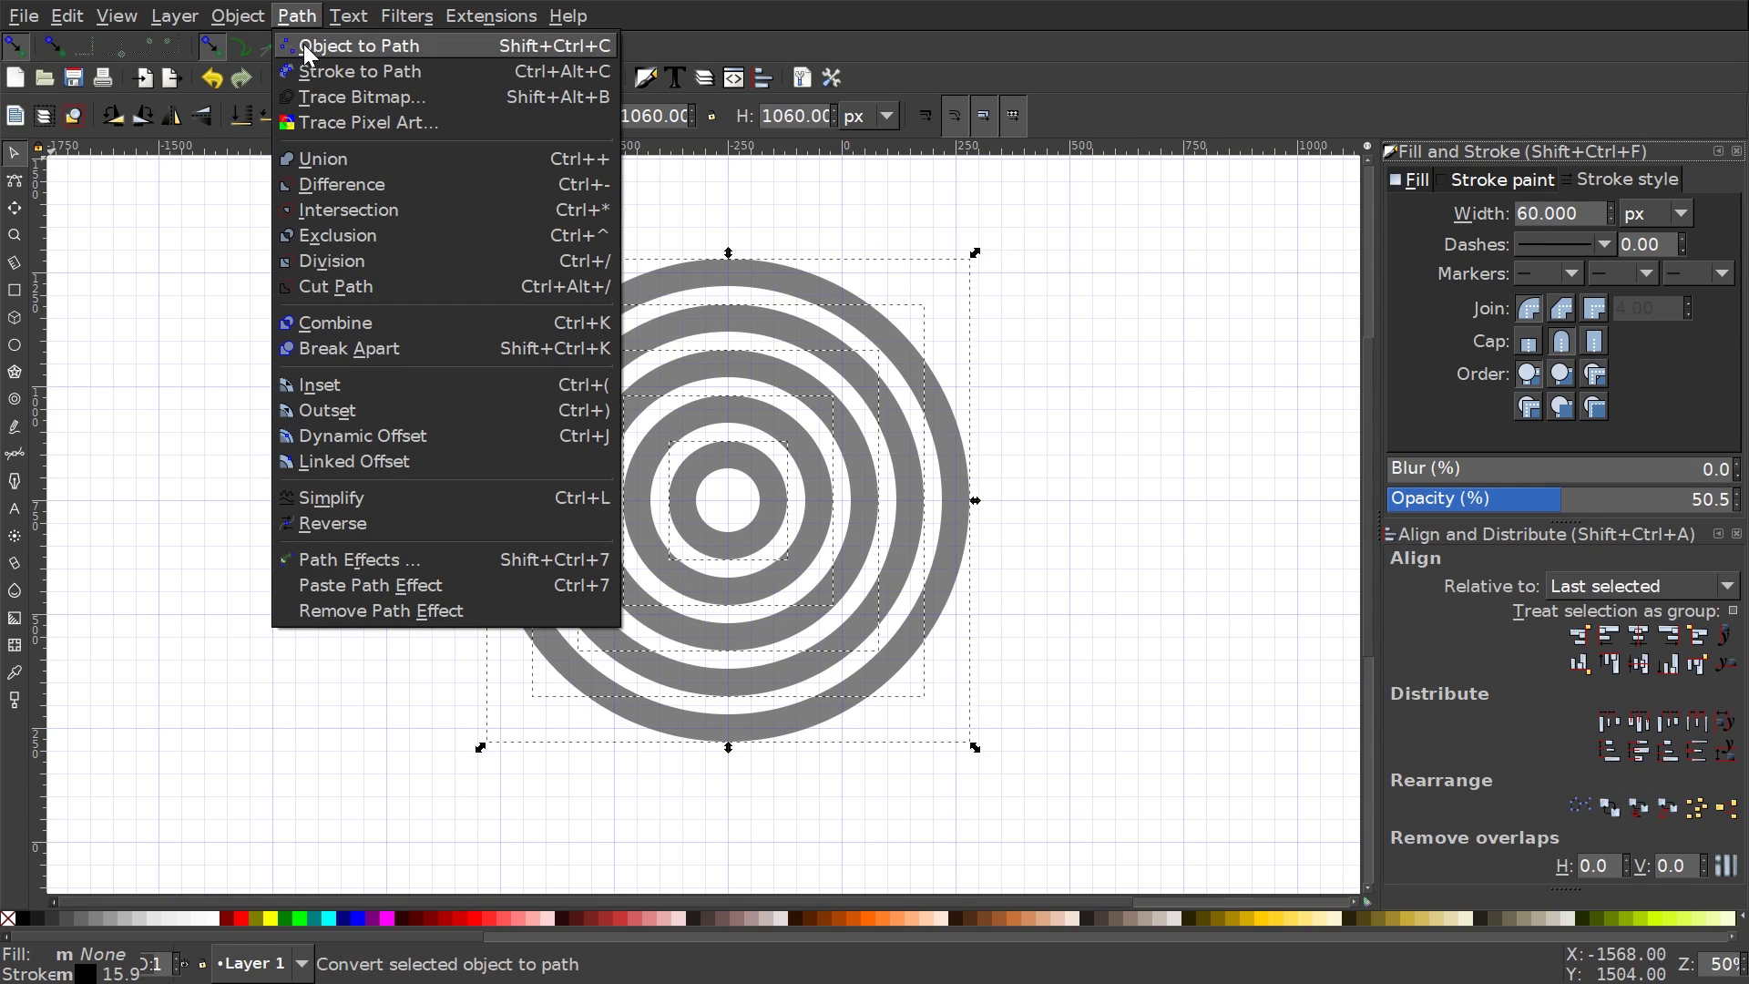
{"action": "left_click", "coordinate": [303, 44]}
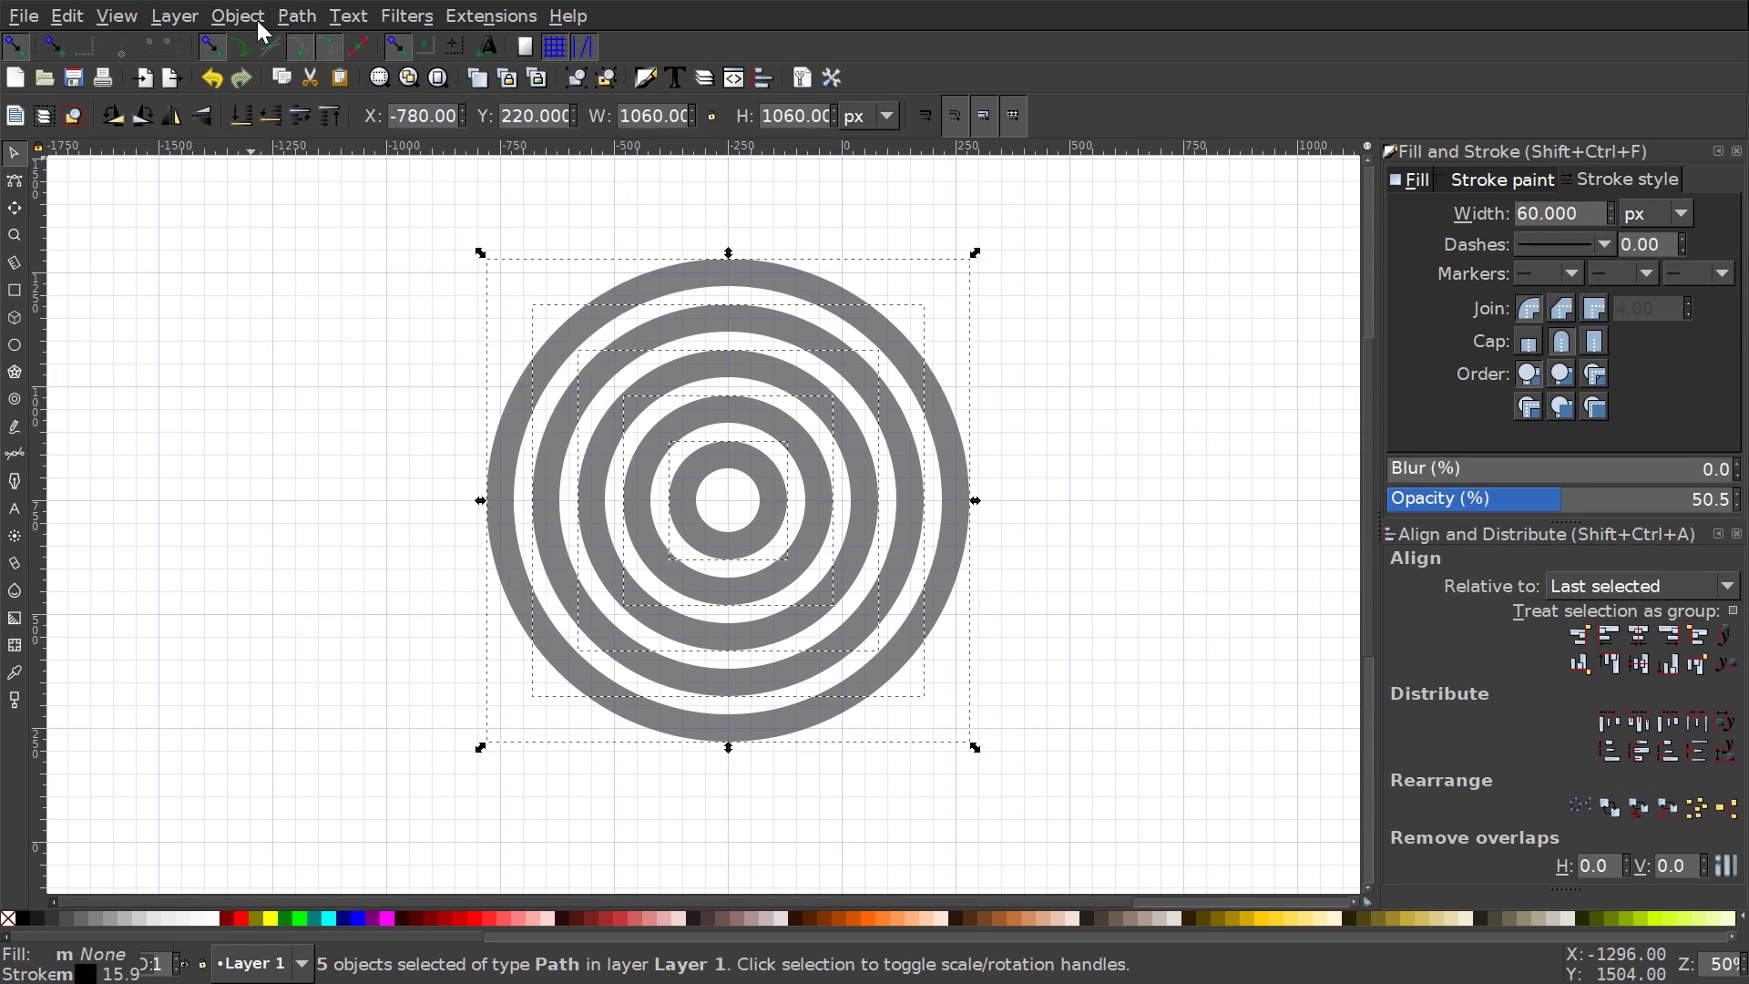
{"action": "left_click", "coordinate": [294, 16]}
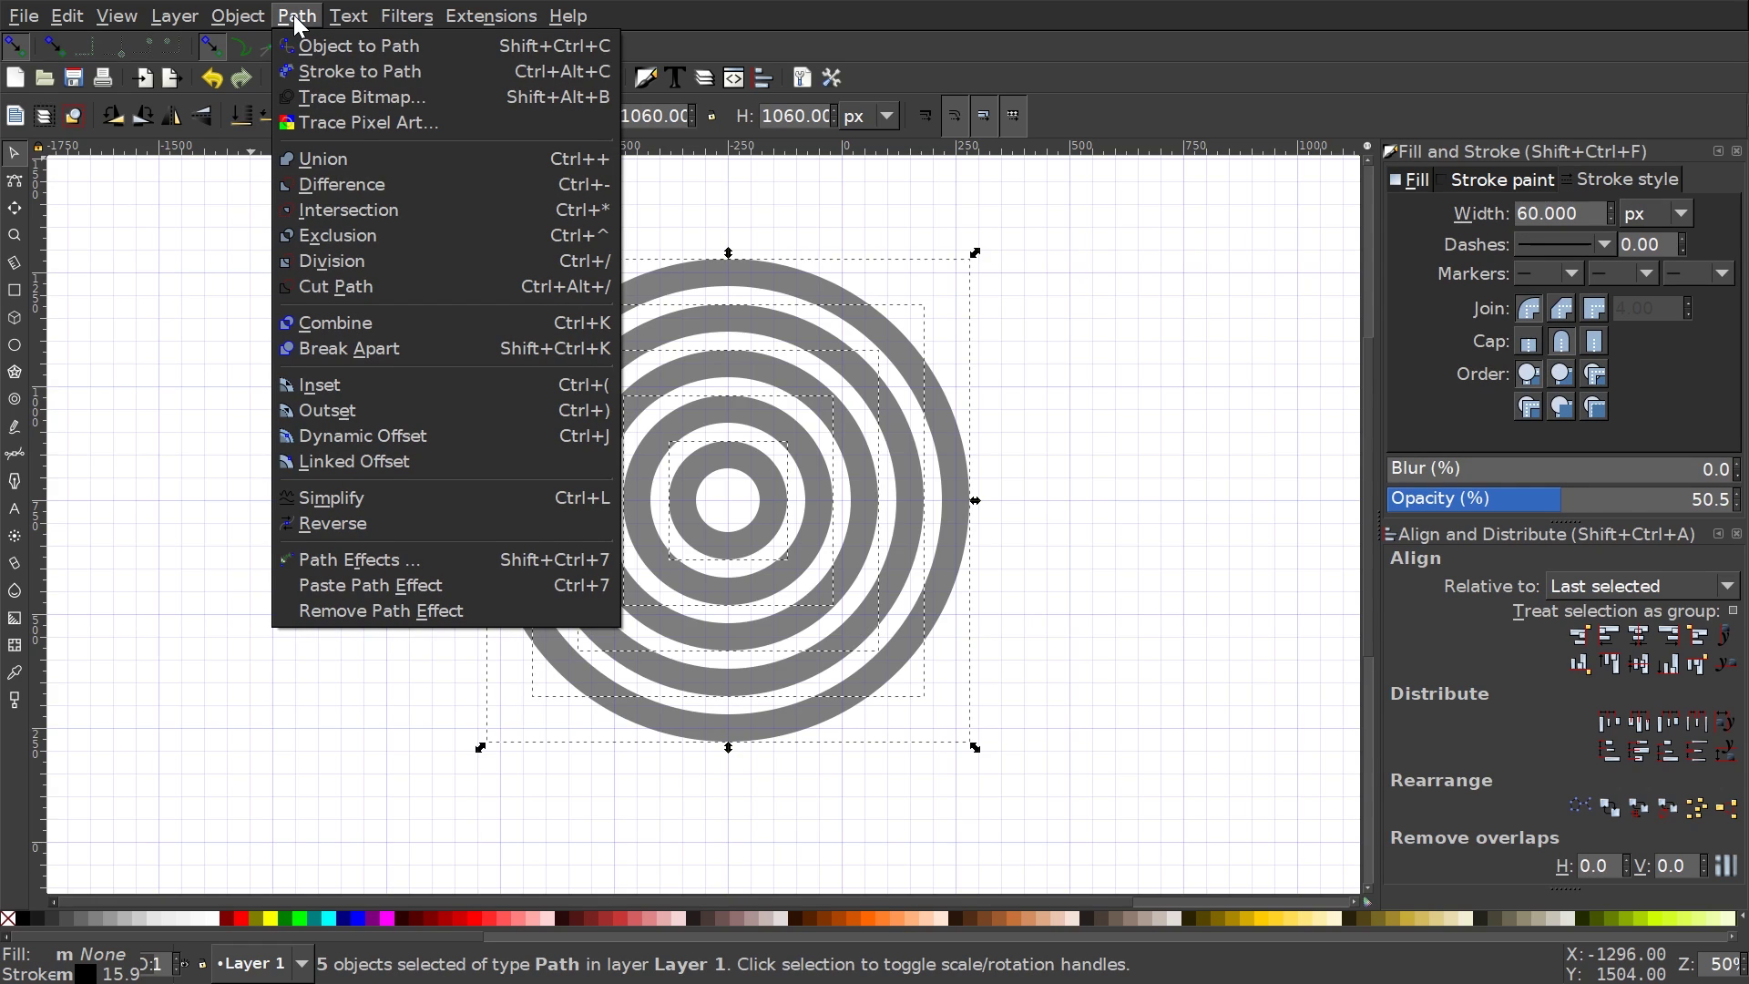
{"action": "left_click", "coordinate": [348, 321]}
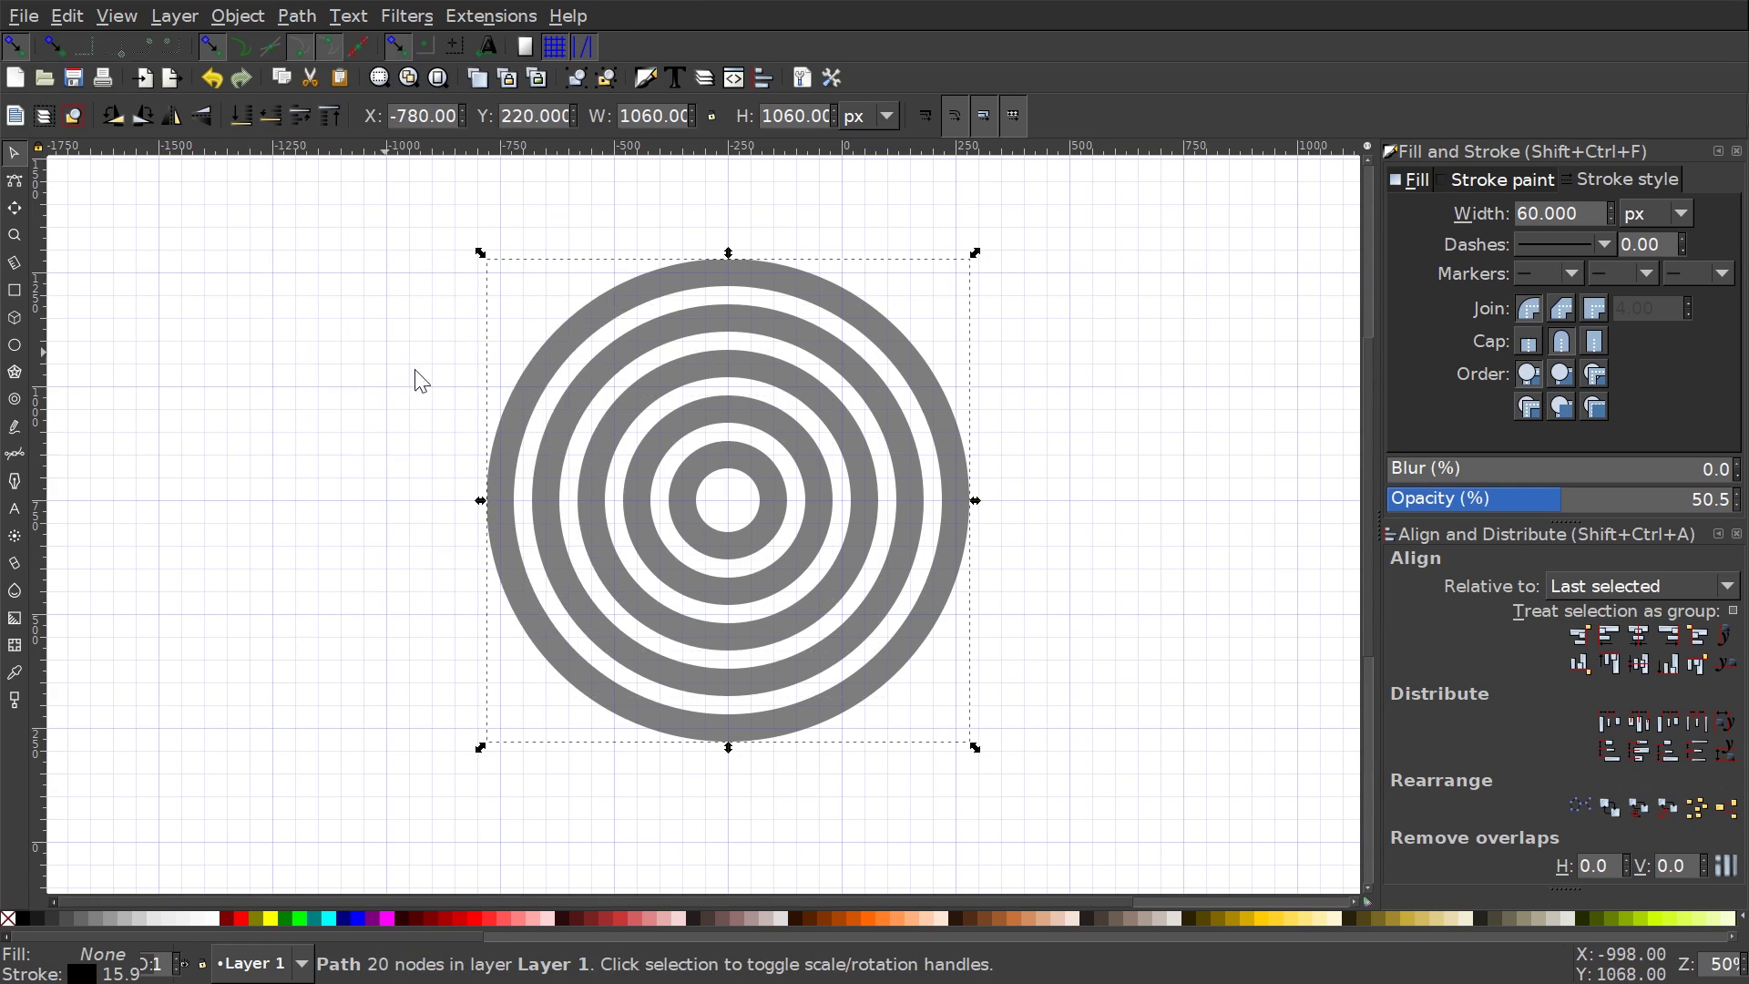
{"action": "left_click_drag", "start_coordinate": [643, 449], "coordinate": [637, 421]}
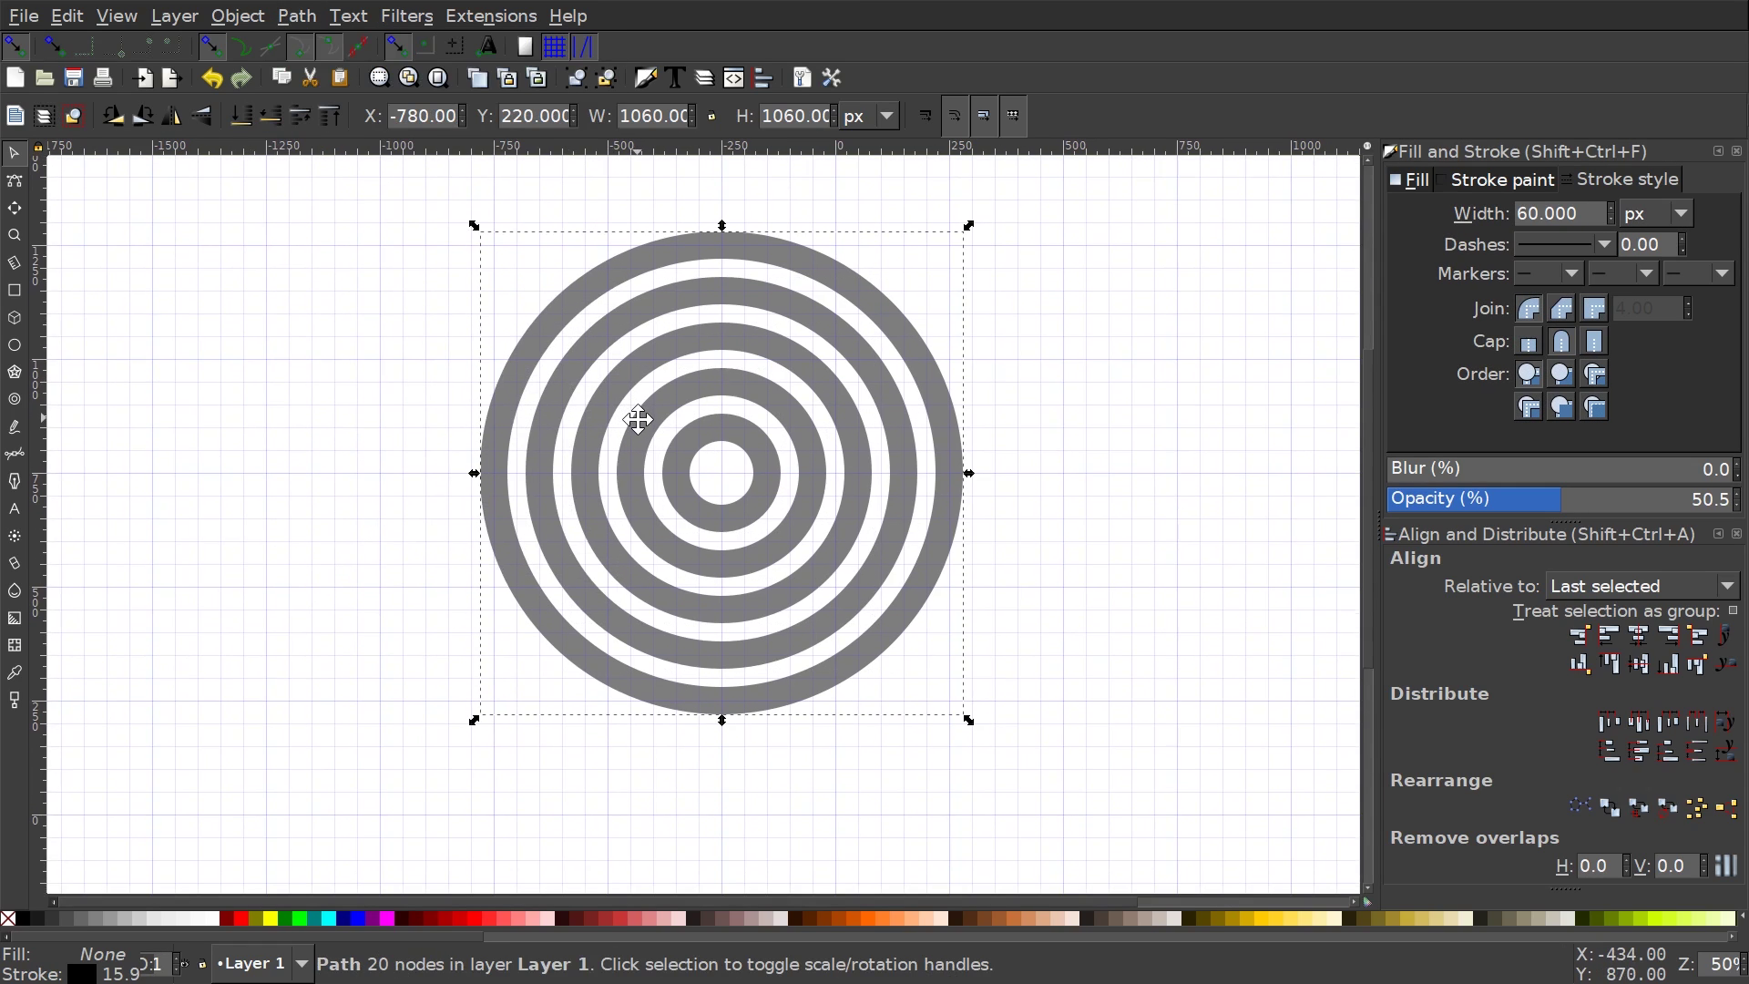
Draw a 1700 by 700 px rectangle over the rings' lower half from their horizontal centreline, with red fill and no stroke
{"action": "left_click", "coordinate": [16, 291]}
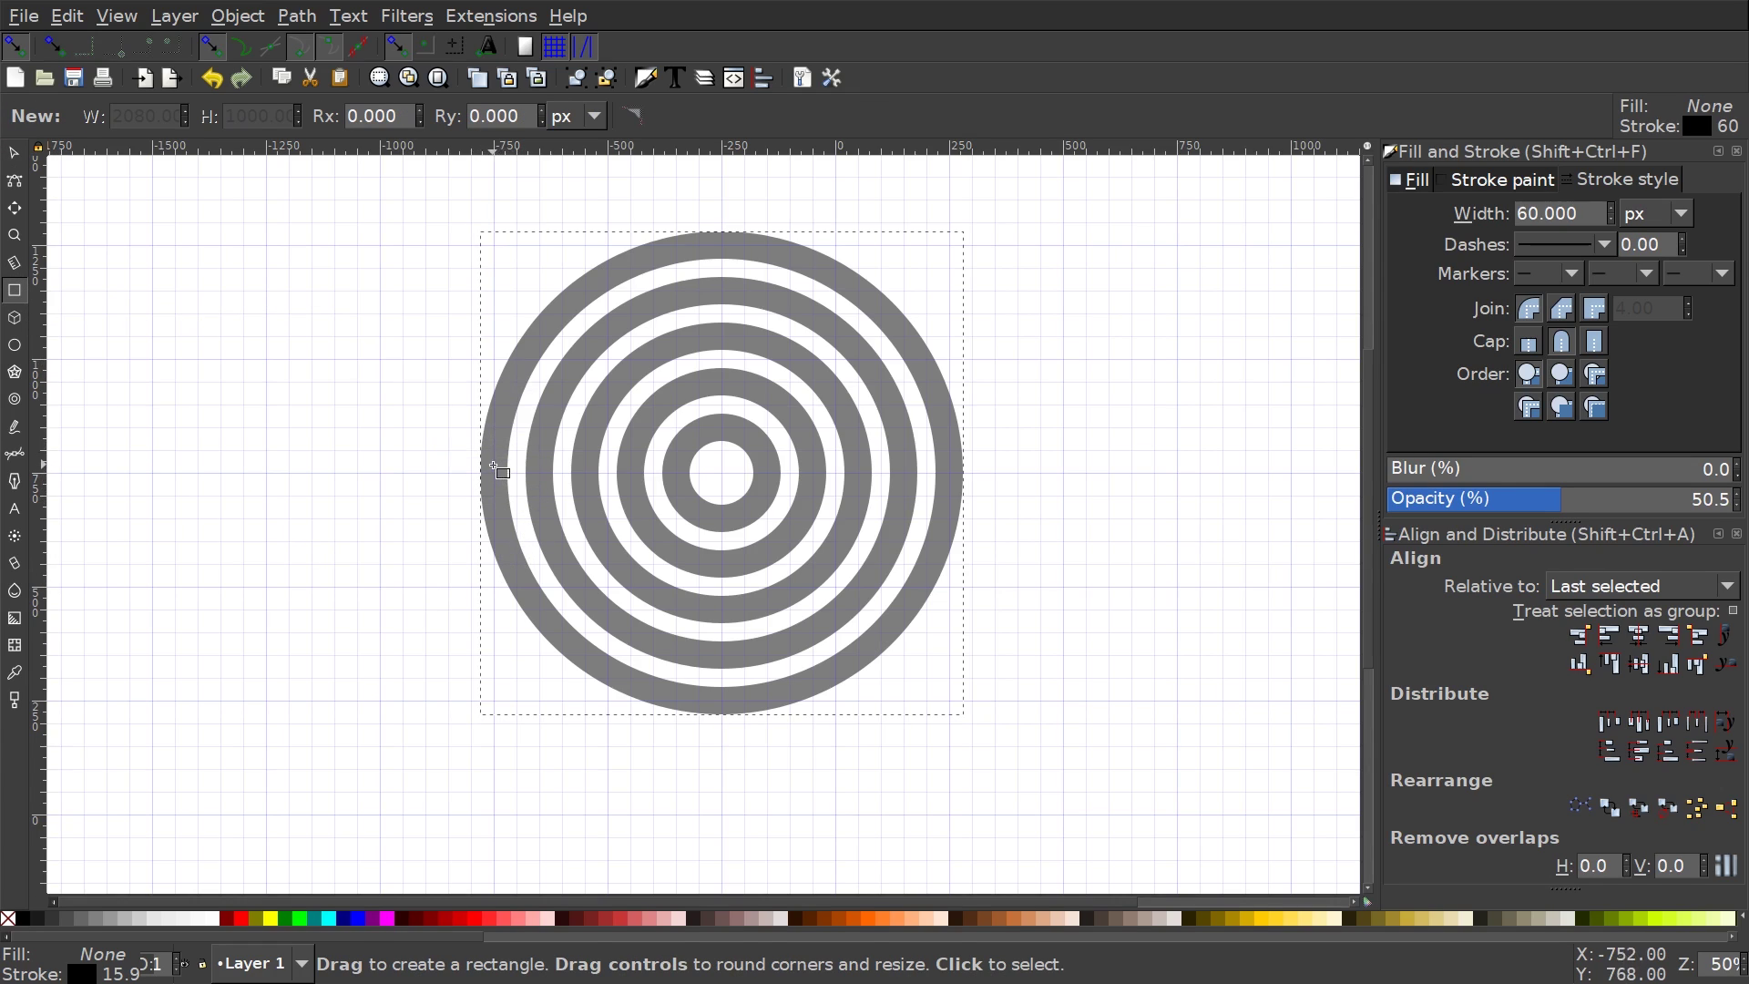
{"action": "left_click_drag", "start_coordinate": [495, 472], "coordinate": [1267, 788]}
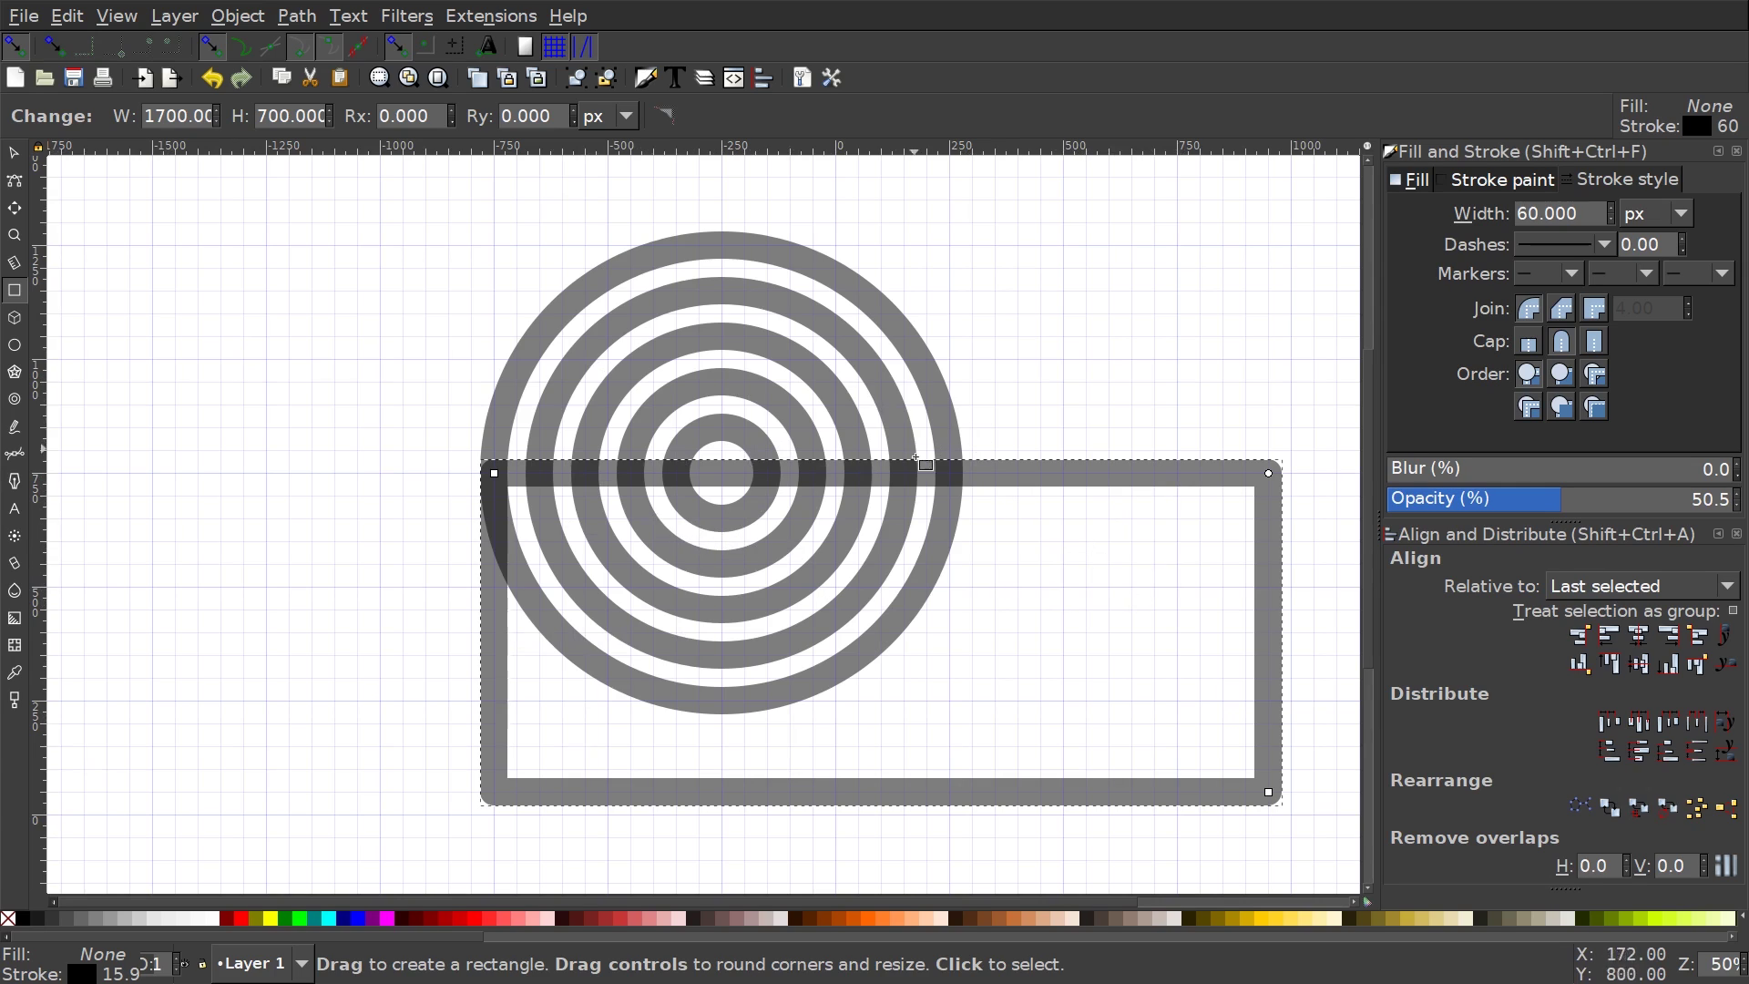
{"action": "left_click", "coordinate": [244, 918]}
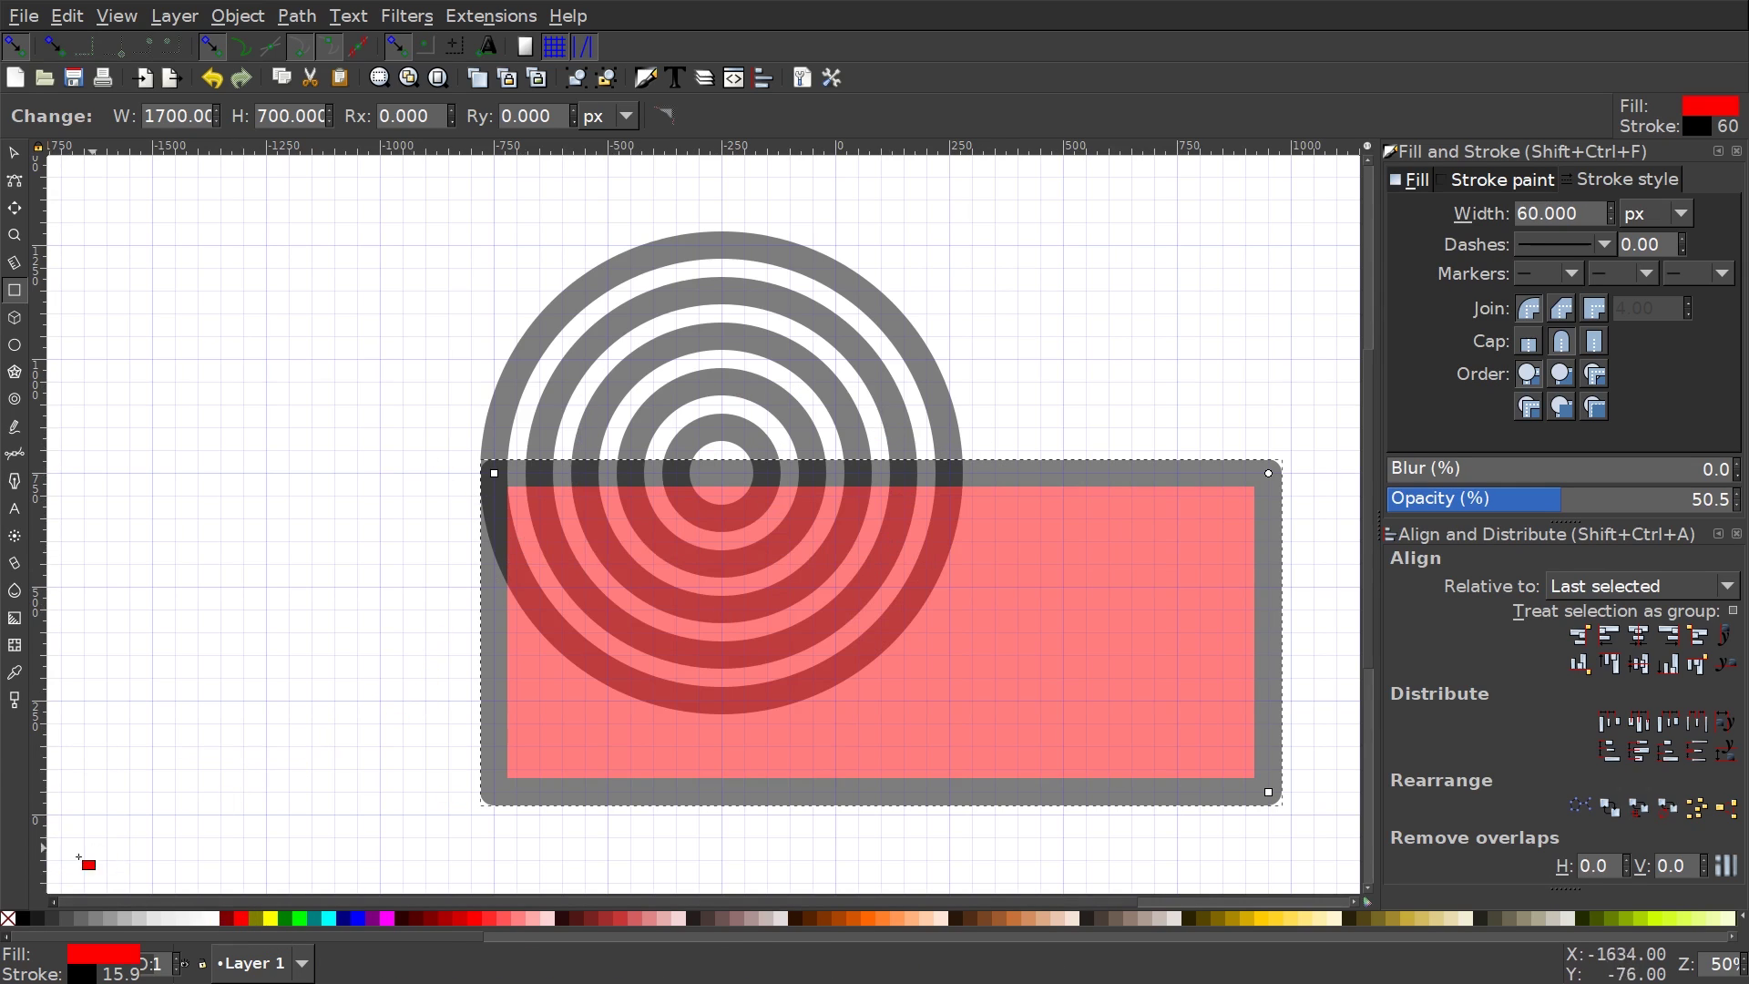
{"action": "left_click", "coordinate": [7, 918], "text": "shift"}
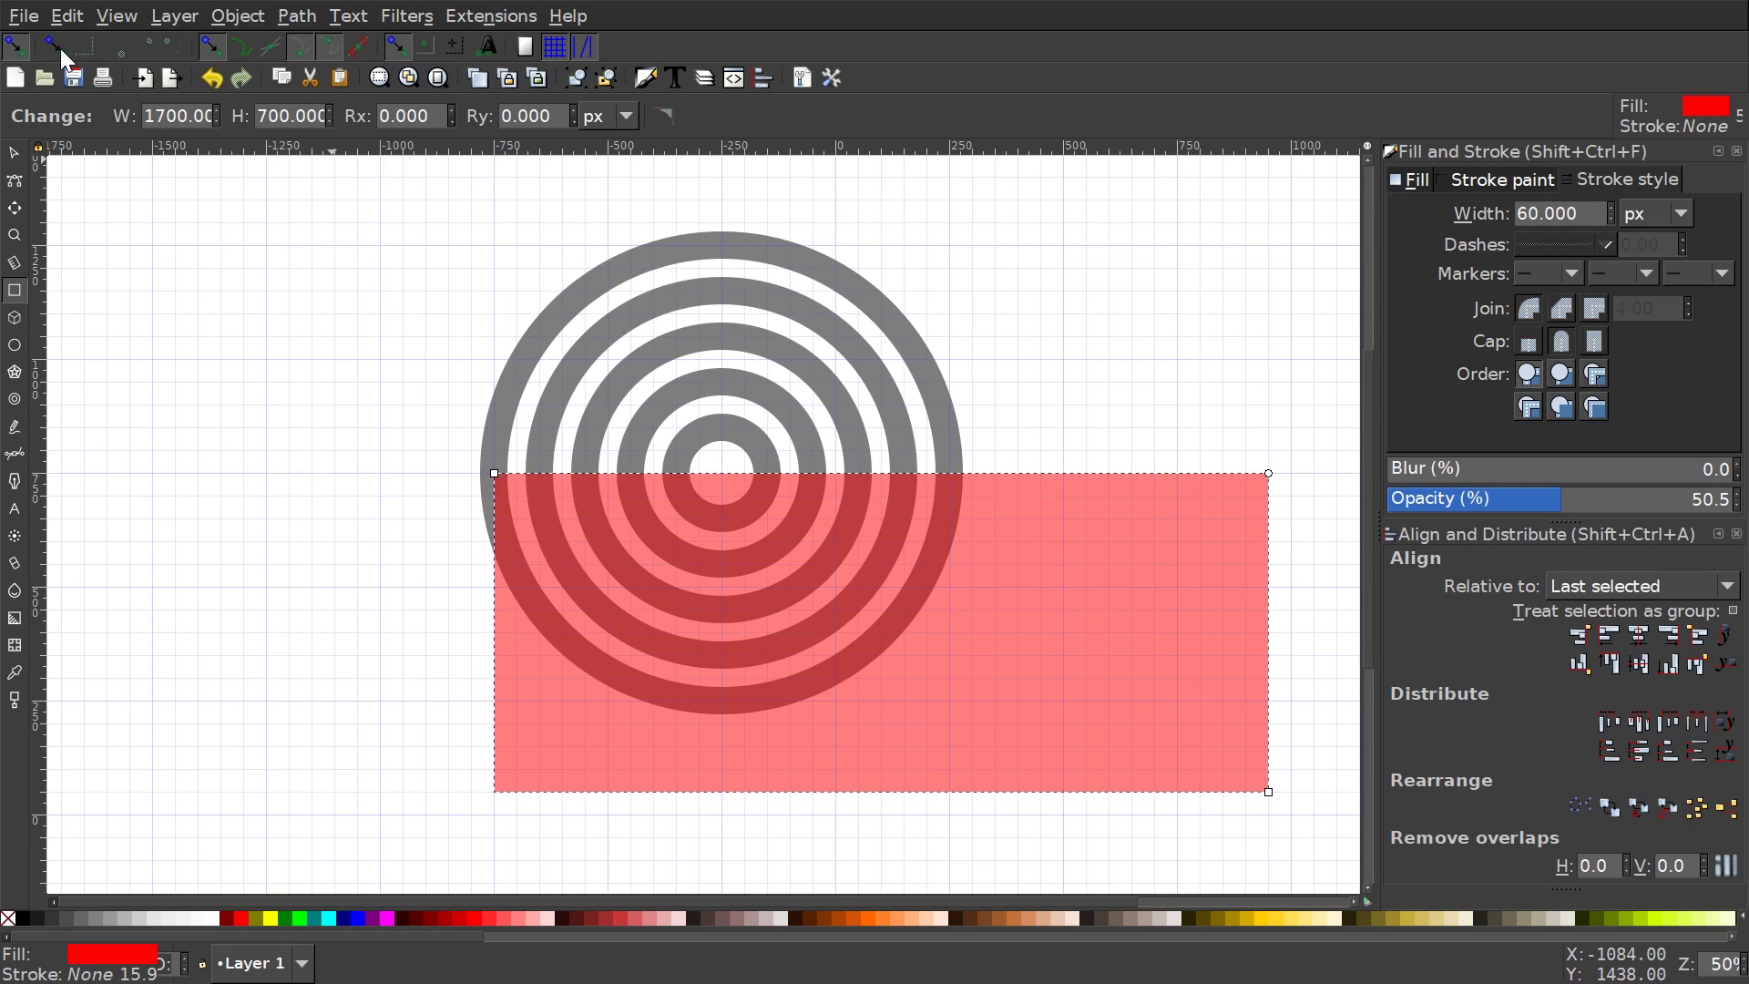
Select the rectangle and the rings and centre the rectangle horizontally on the rings
{"action": "left_click", "coordinate": [14, 152]}
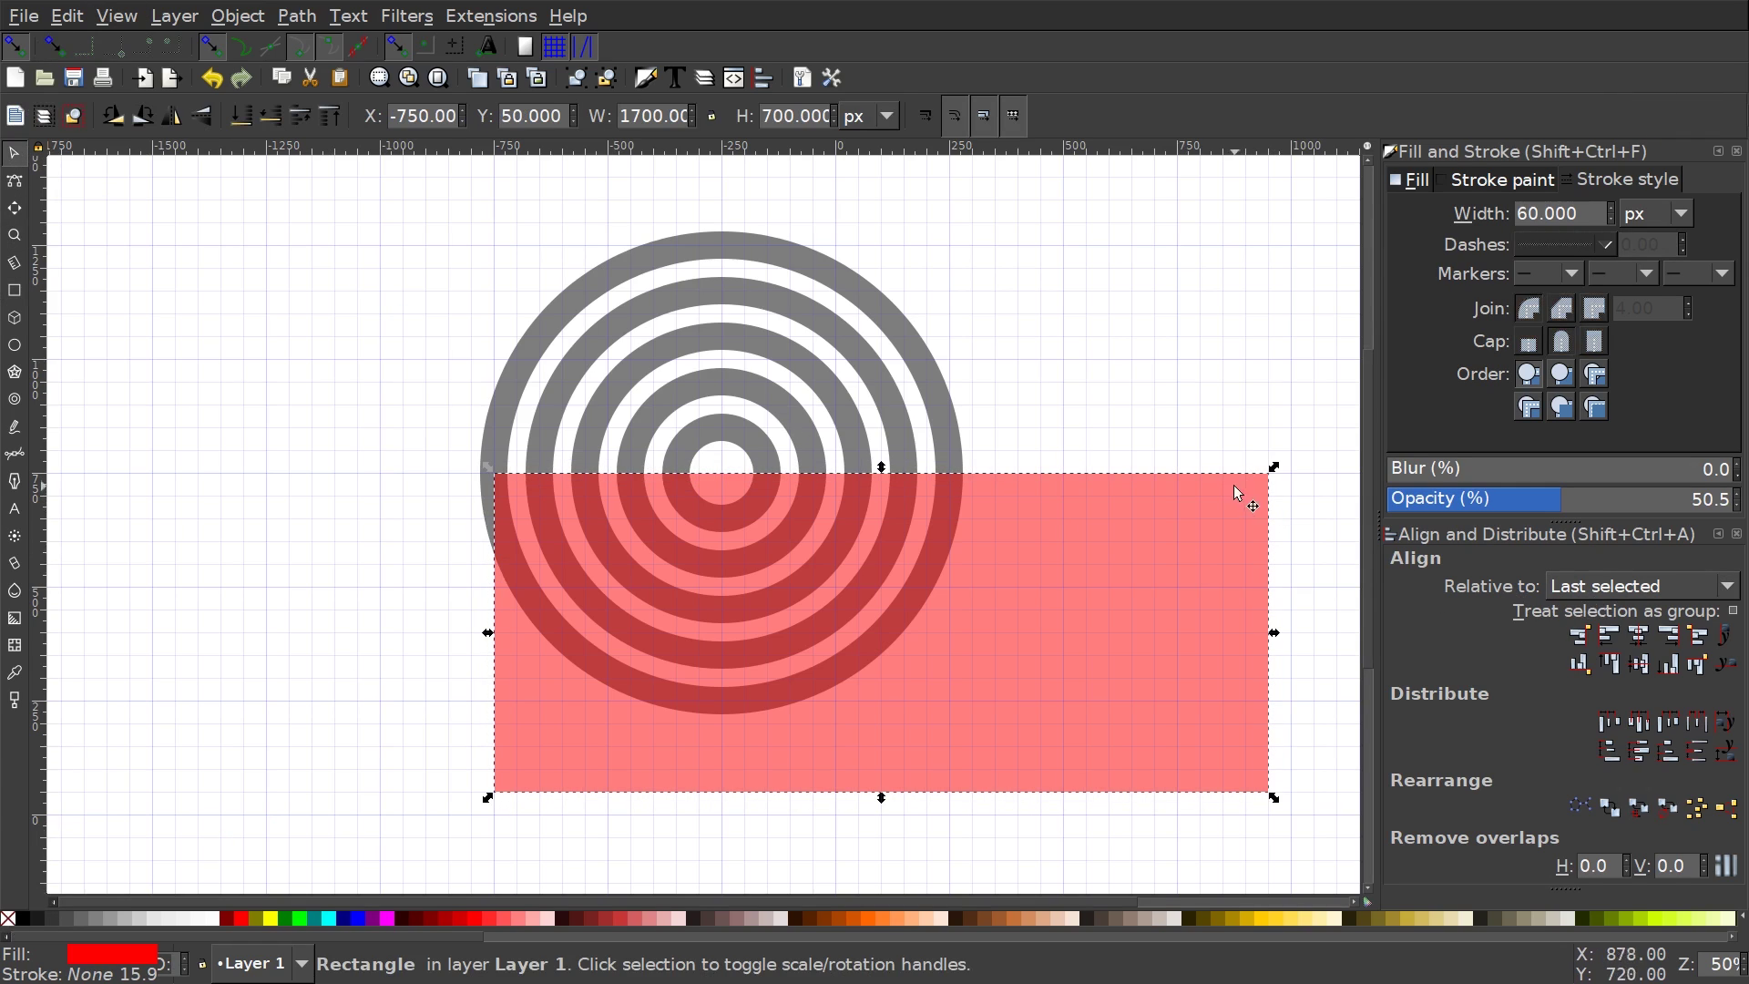
{"action": "left_click", "coordinate": [809, 264], "text": "shift"}
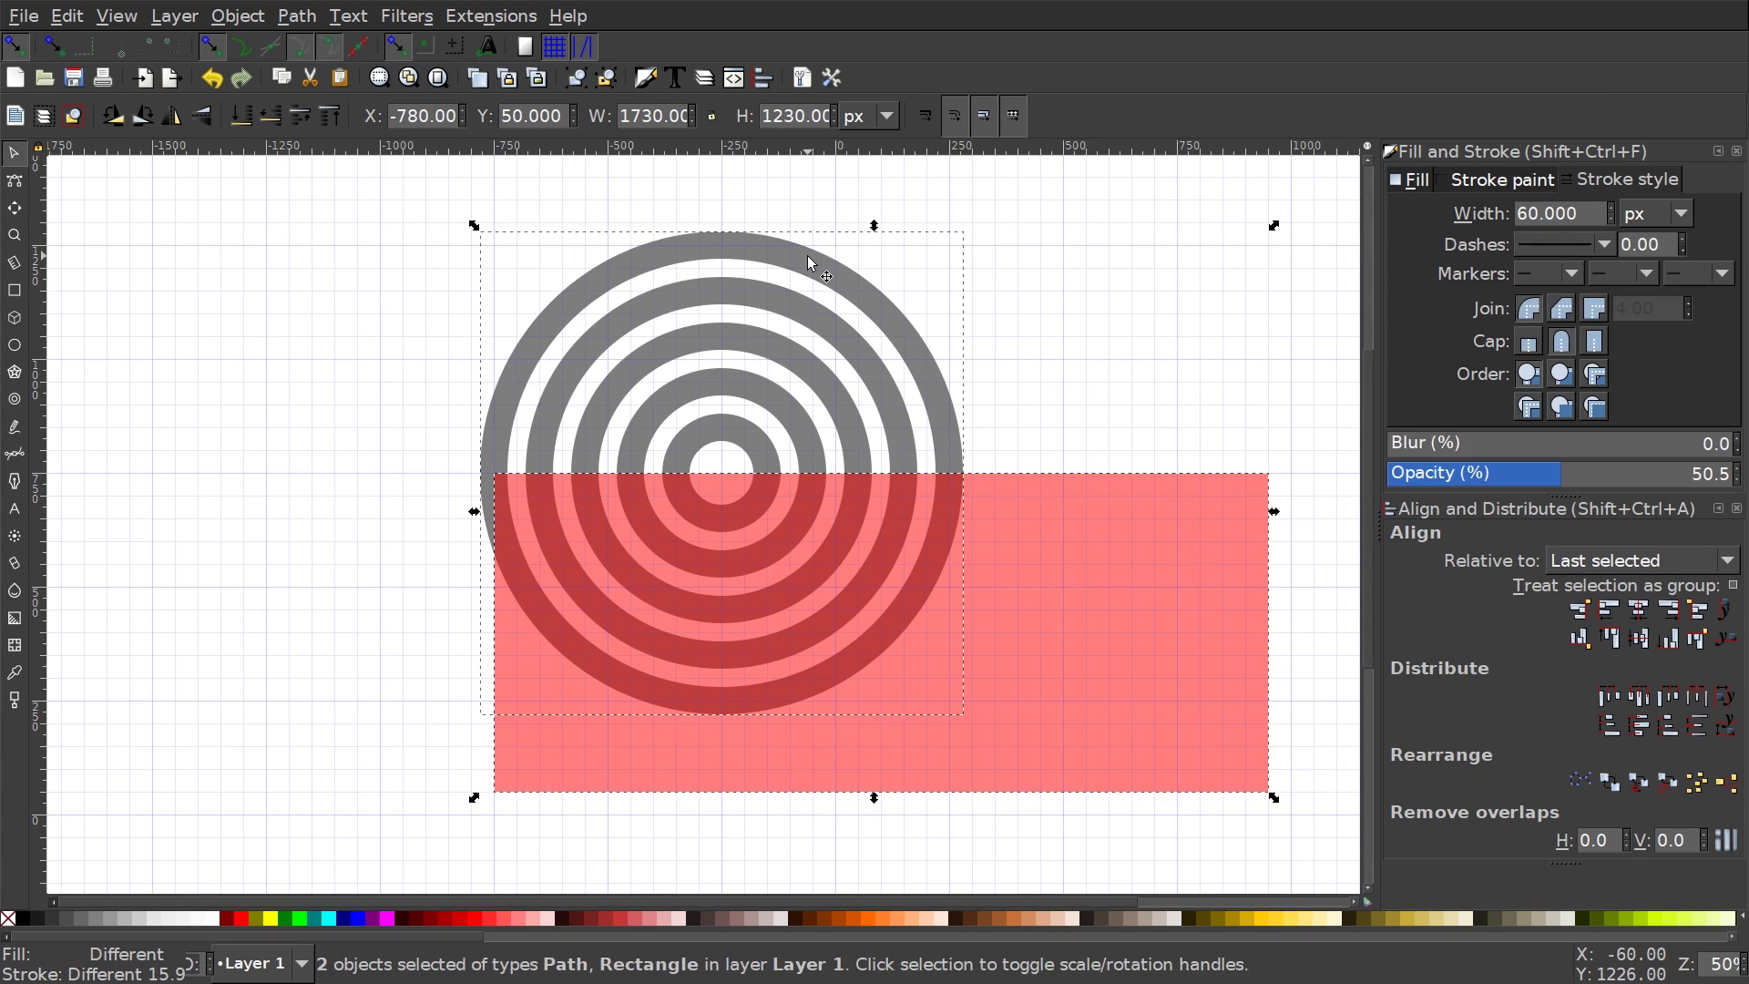
{"action": "left_click", "coordinate": [1636, 610]}
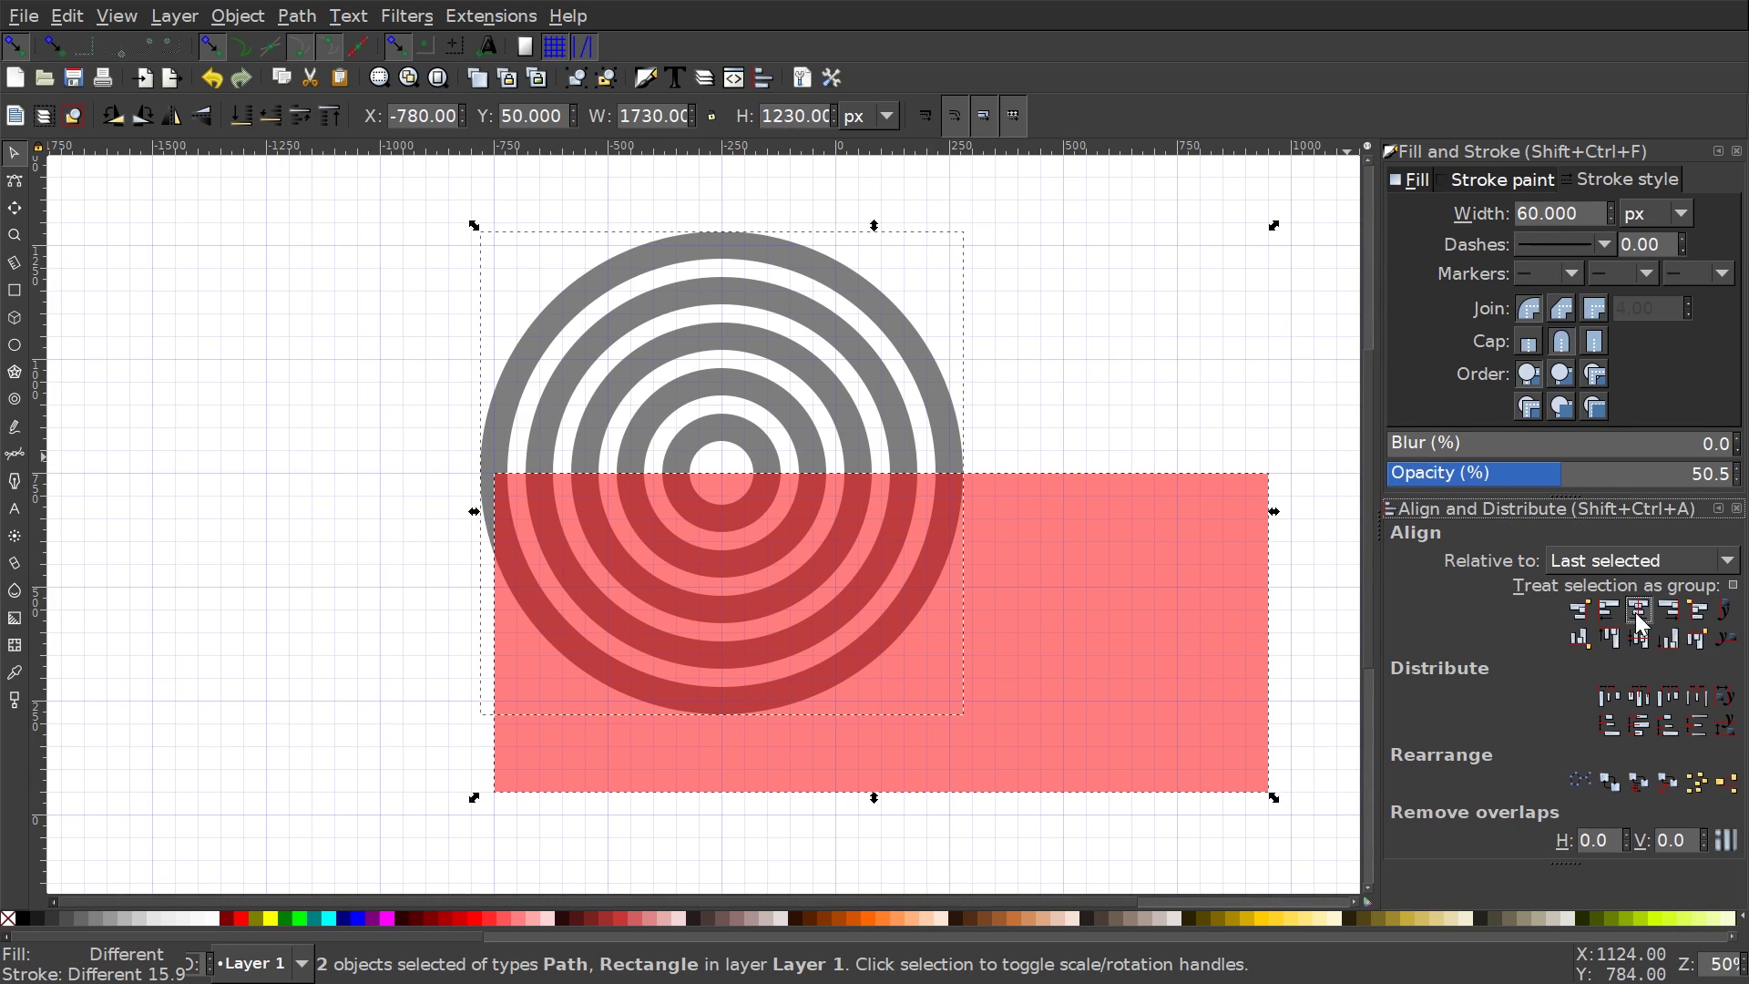
{"action": "left_click", "coordinate": [1635, 612]}
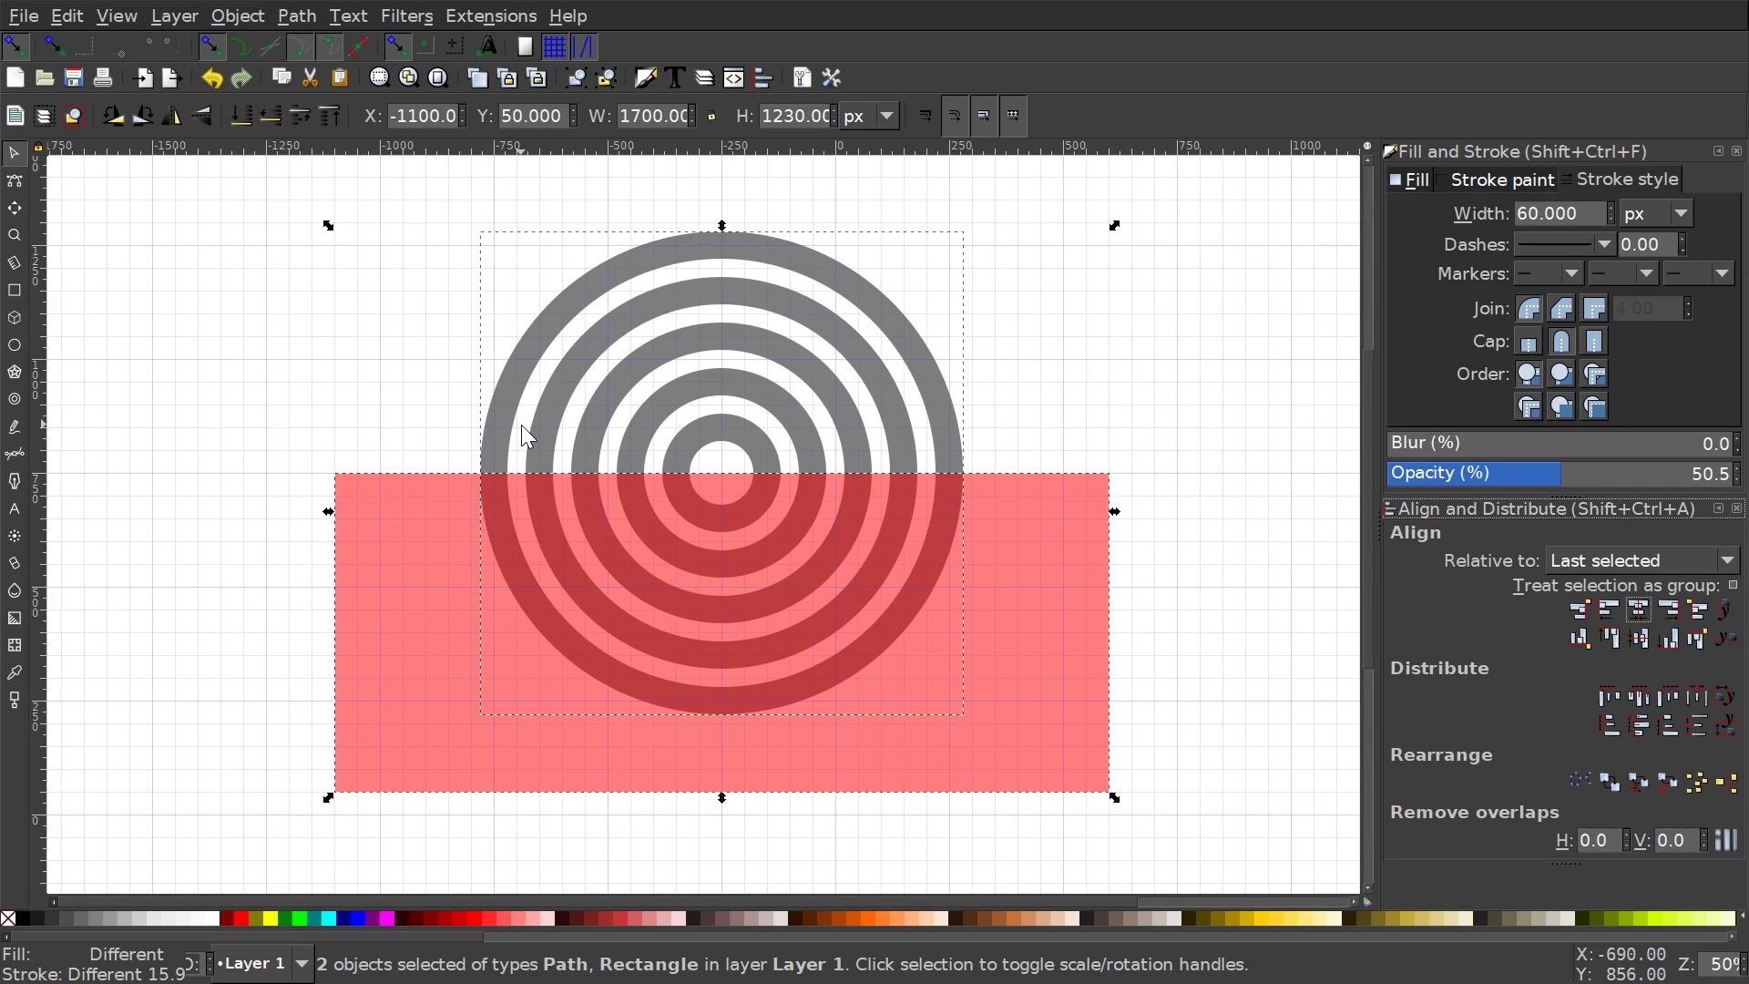
Cut the rings along the red rectangle with Cut Path and clear the selection
{"action": "left_click", "coordinate": [240, 17]}
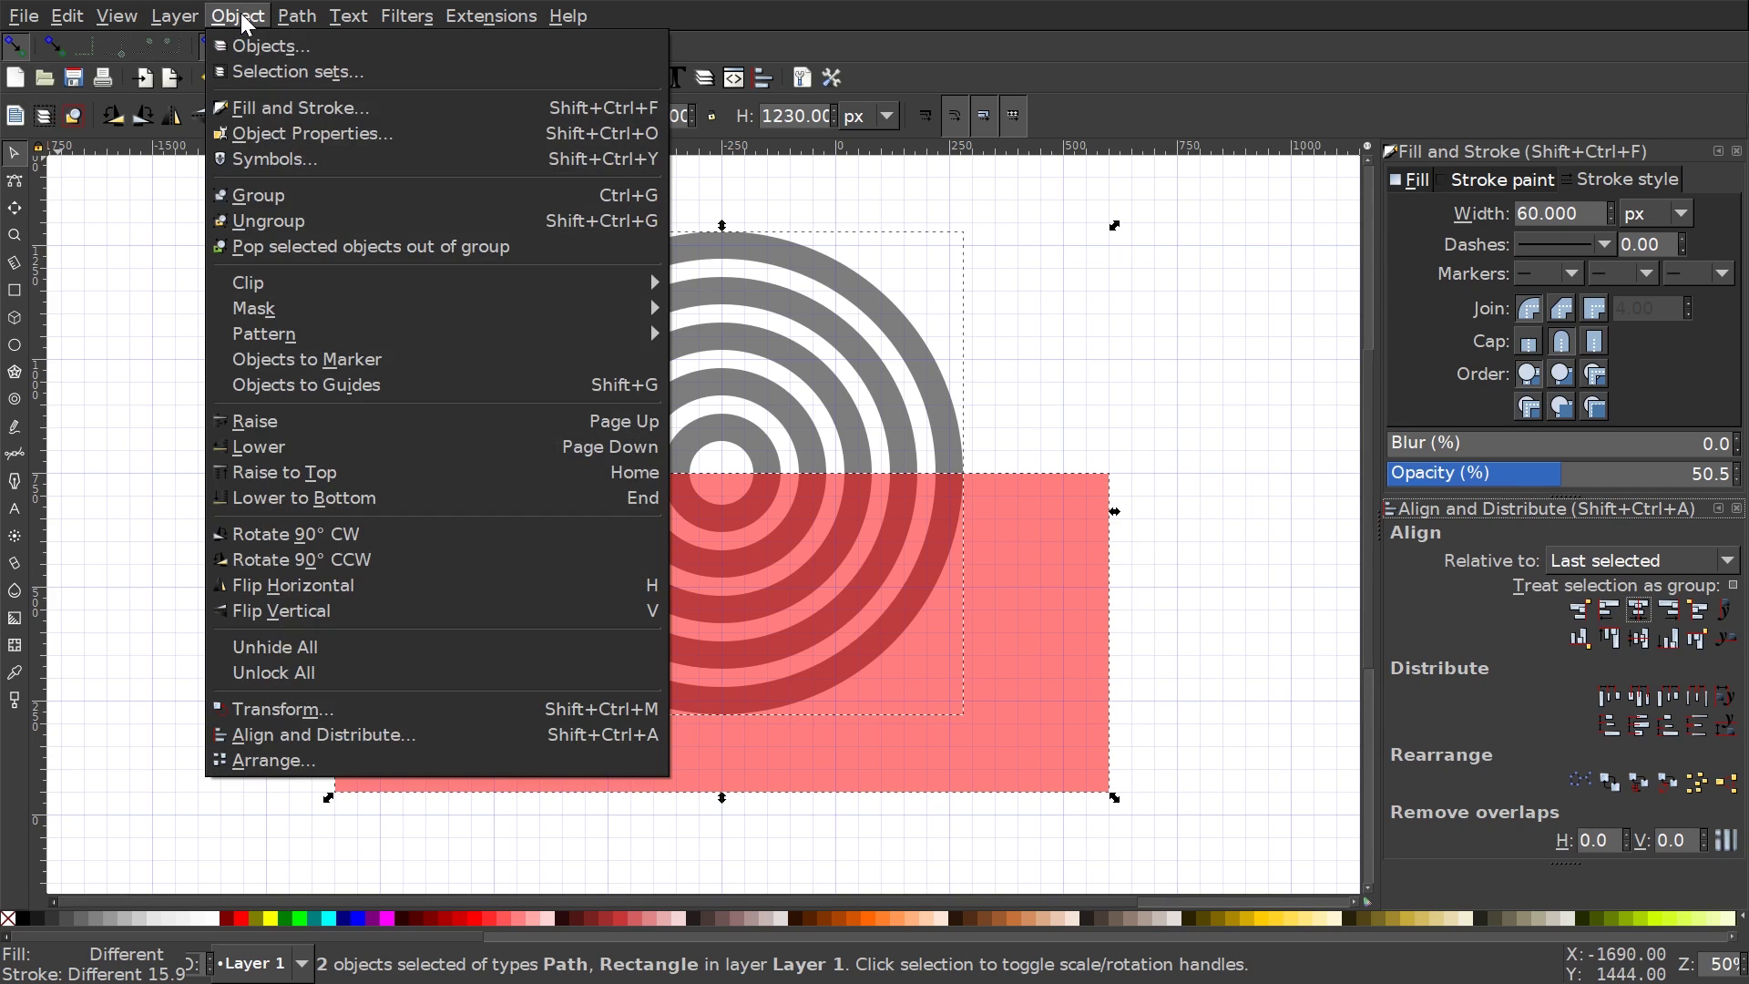
{"action": "mouse_move", "coordinate": [303, 16]}
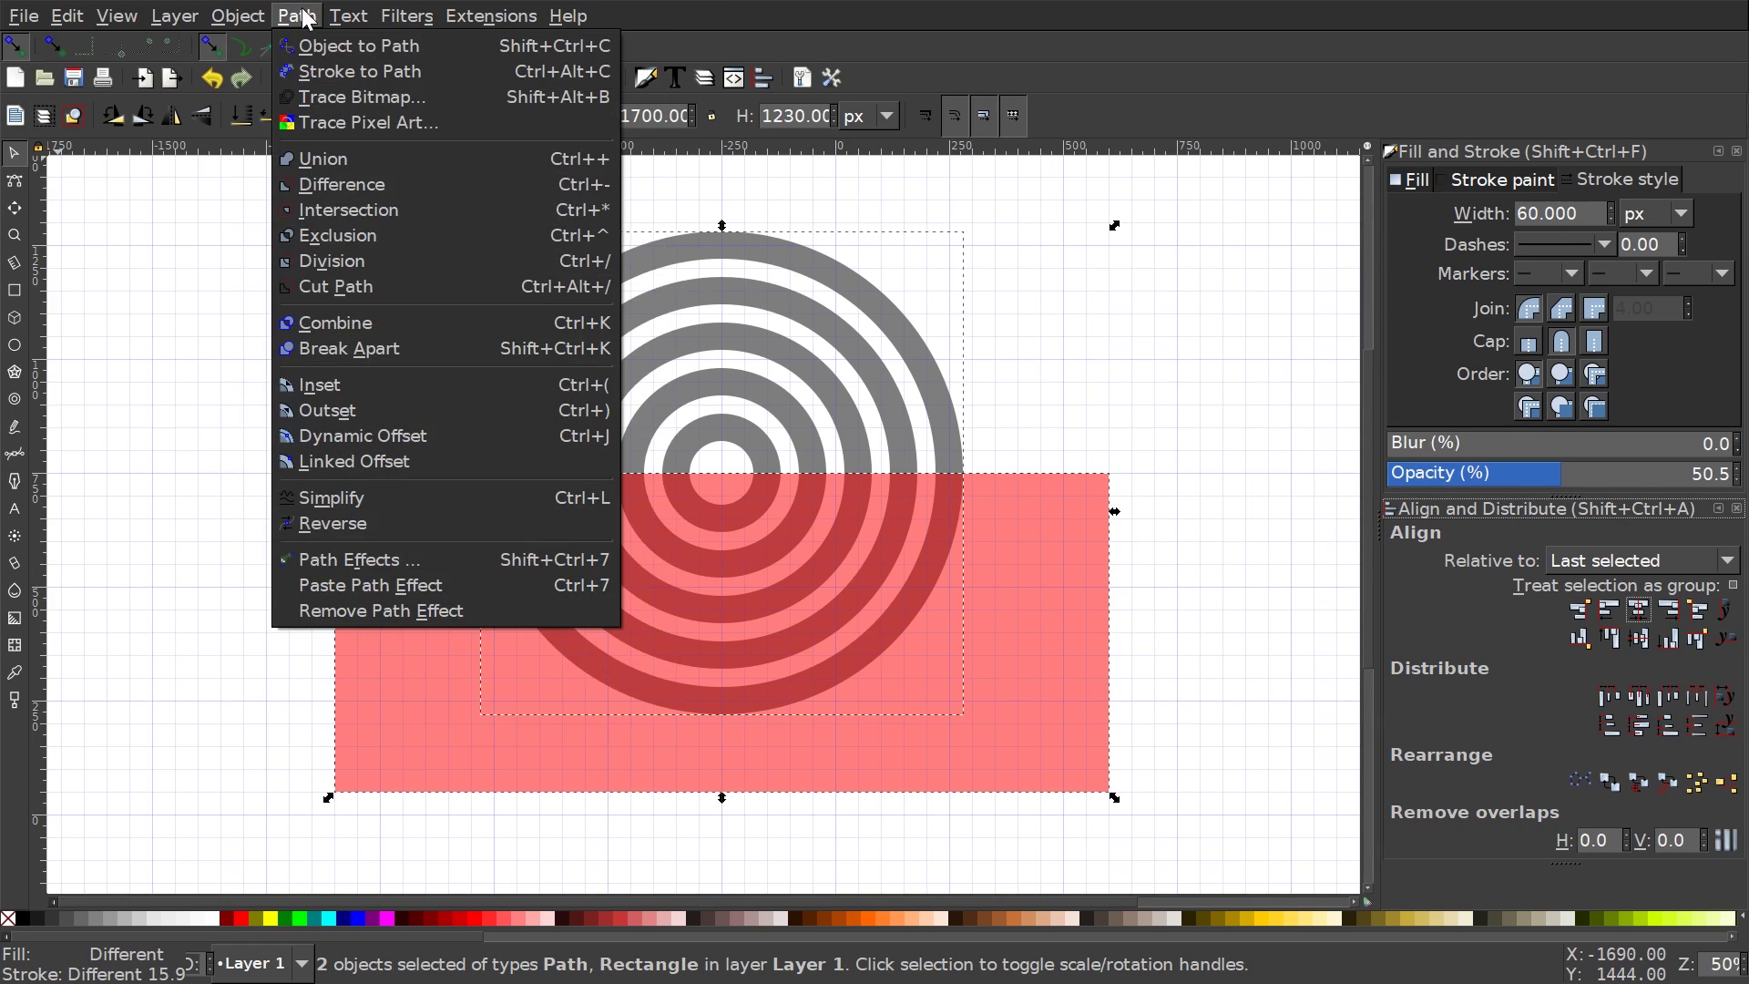
{"action": "left_click", "coordinate": [336, 284]}
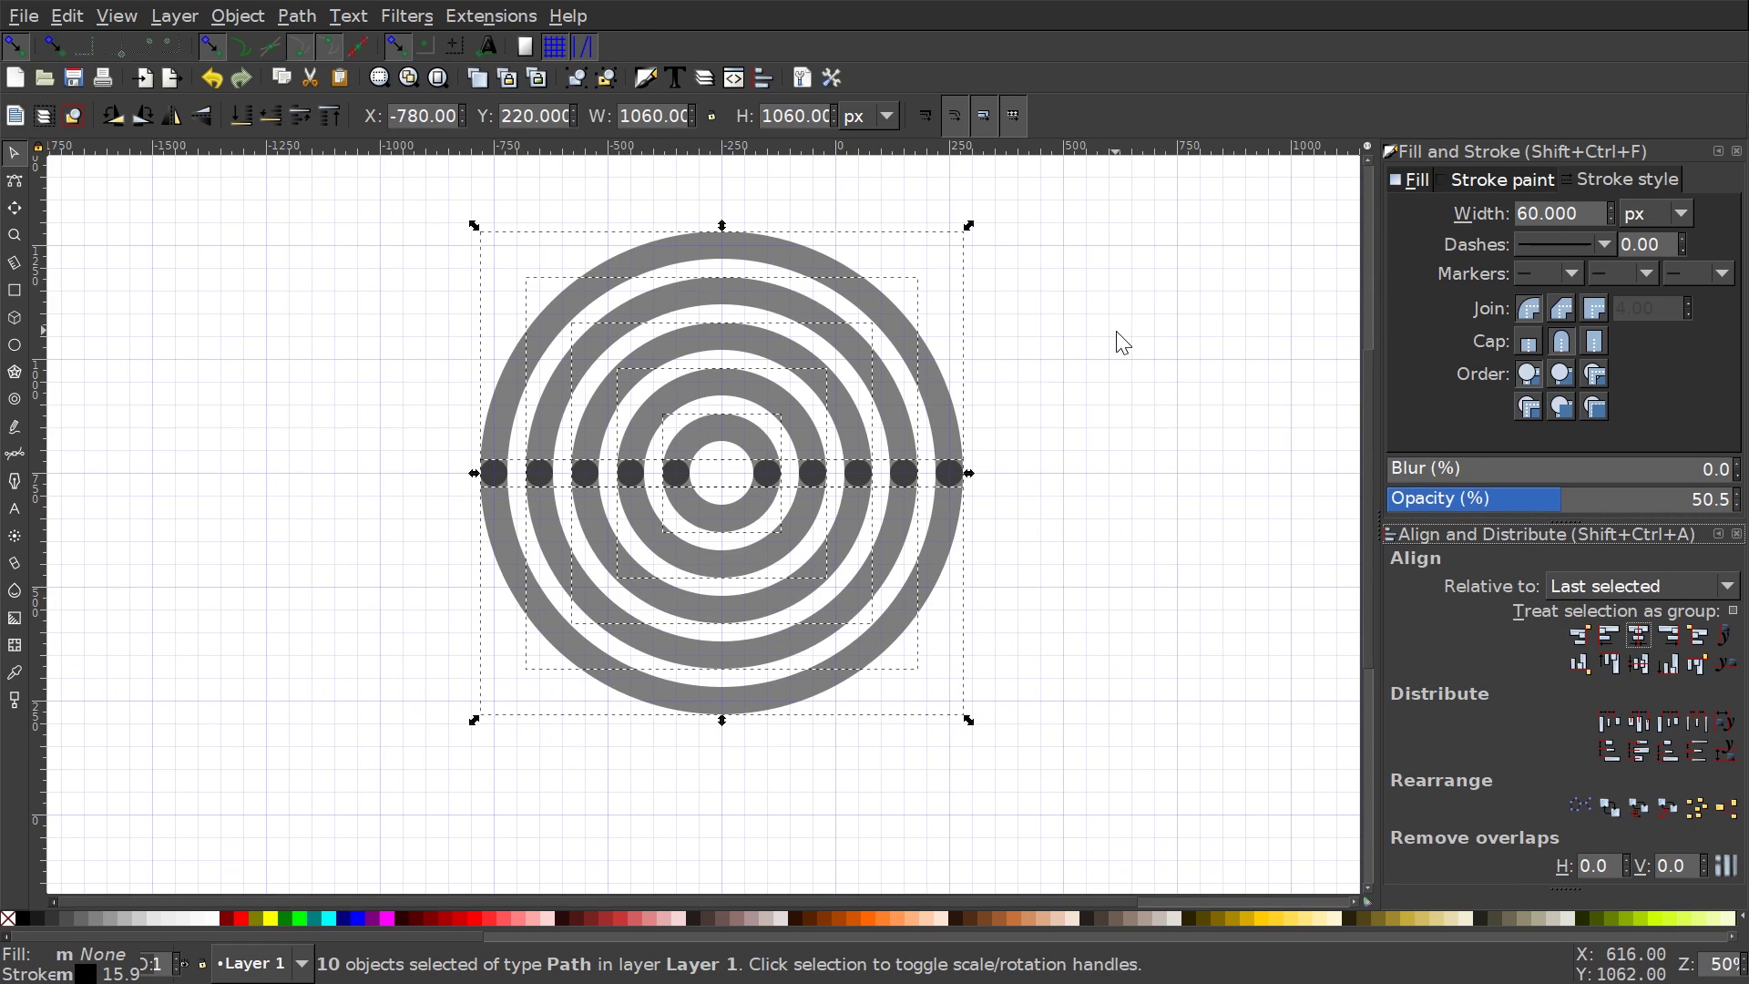
{"action": "key", "text": "Escape"}
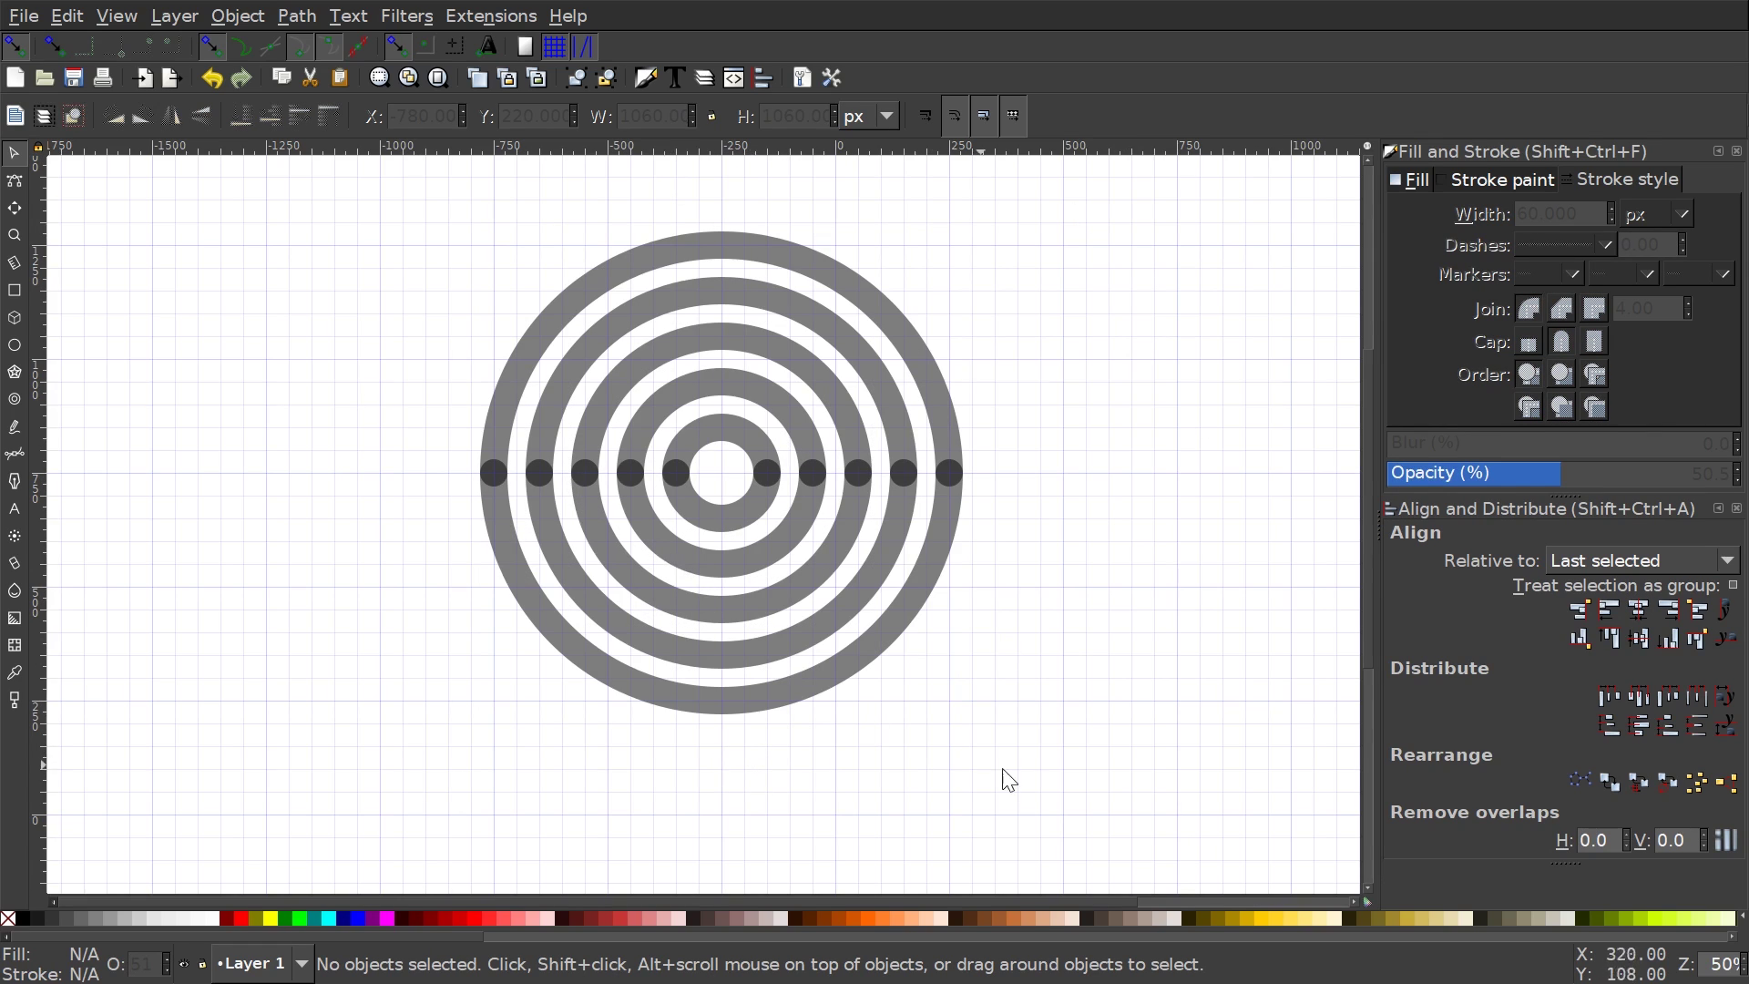
{"action": "mouse_move", "coordinate": [1198, 791]}
{"action": "left_mouse_down"}
{"action": "mouse_move", "coordinate": [585, 438]}
{"action": "mouse_move", "coordinate": [304, 394]}
{"action": "mouse_move", "coordinate": [241, 405]}
{"action": "mouse_move", "coordinate": [300, 473]}
{"action": "mouse_move", "coordinate": [289, 417]}
{"action": "left_mouse_up"}
{"action": "left_click_drag", "start_coordinate": [945, 483], "coordinate": [845, 567]}
{"action": "key", "text": "ctrl+z"}
{"action": "left_click_drag", "start_coordinate": [1121, 800], "coordinate": [106, 344]}
{"action": "mouse_move", "coordinate": [1204, 806]}
{"action": "left_mouse_down"}
{"action": "mouse_move", "coordinate": [1139, 761]}
{"action": "mouse_move", "coordinate": [300, 429]}
{"action": "mouse_move", "coordinate": [275, 460]}
{"action": "left_mouse_up"}
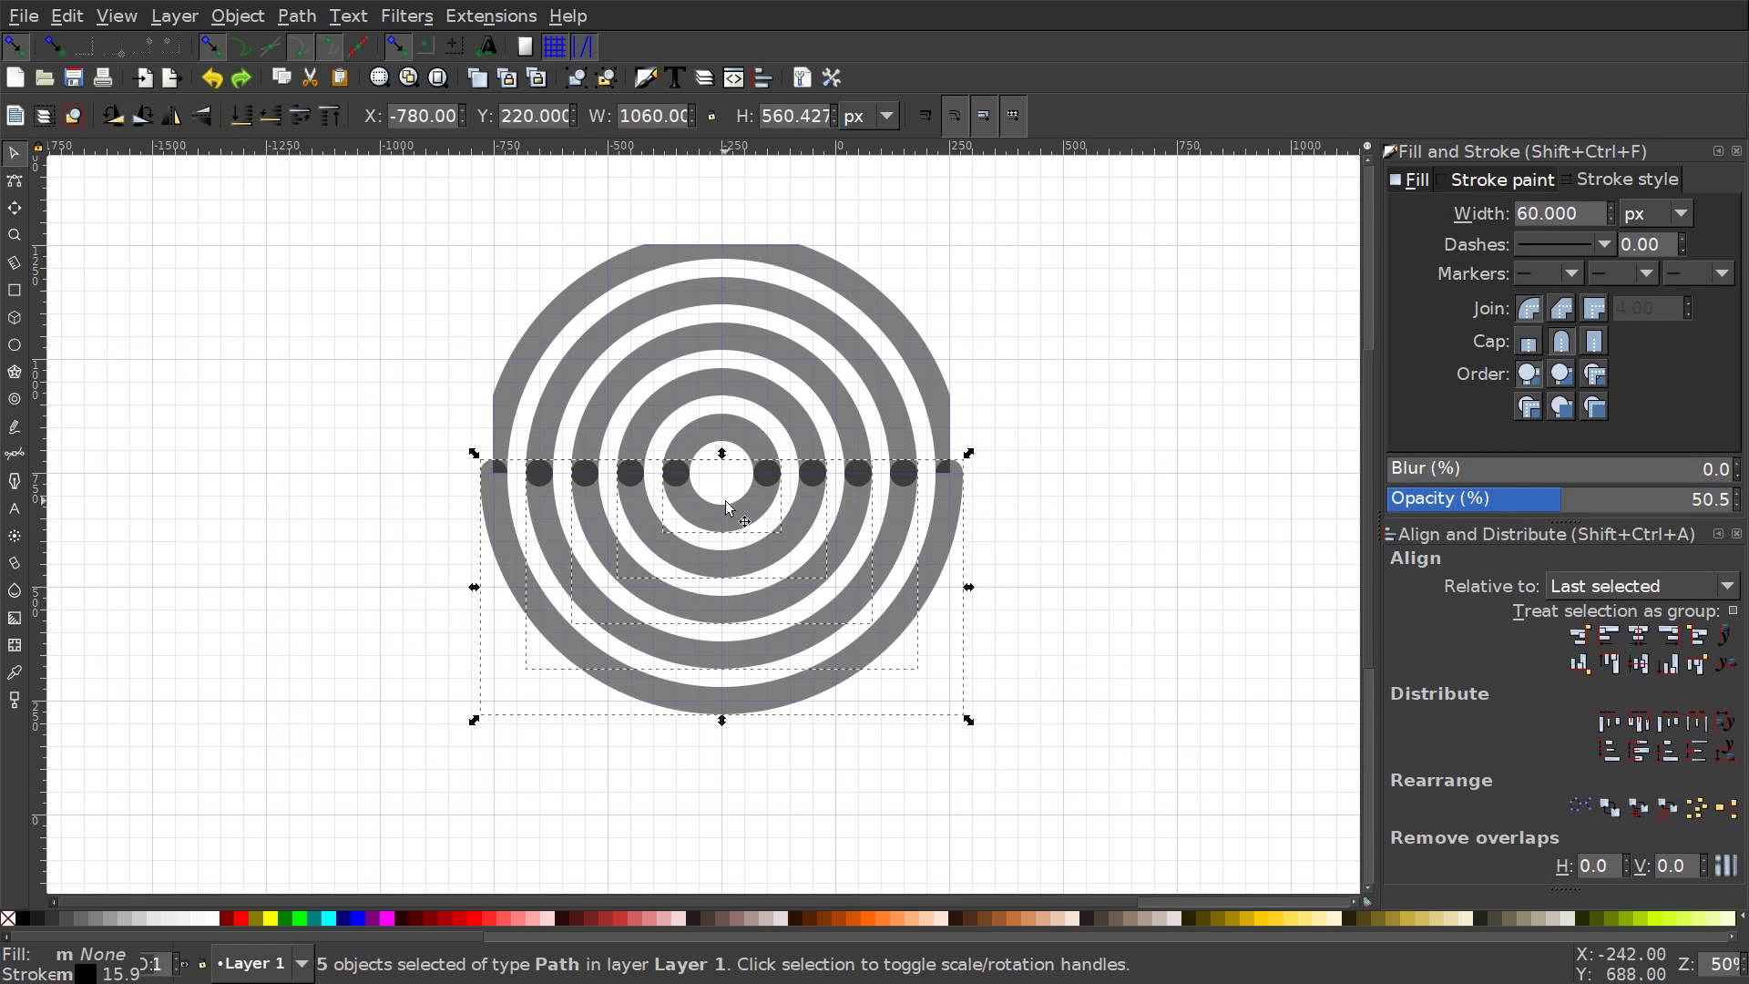
{"action": "left_click_drag", "start_coordinate": [752, 513], "coordinate": [446, 608]}
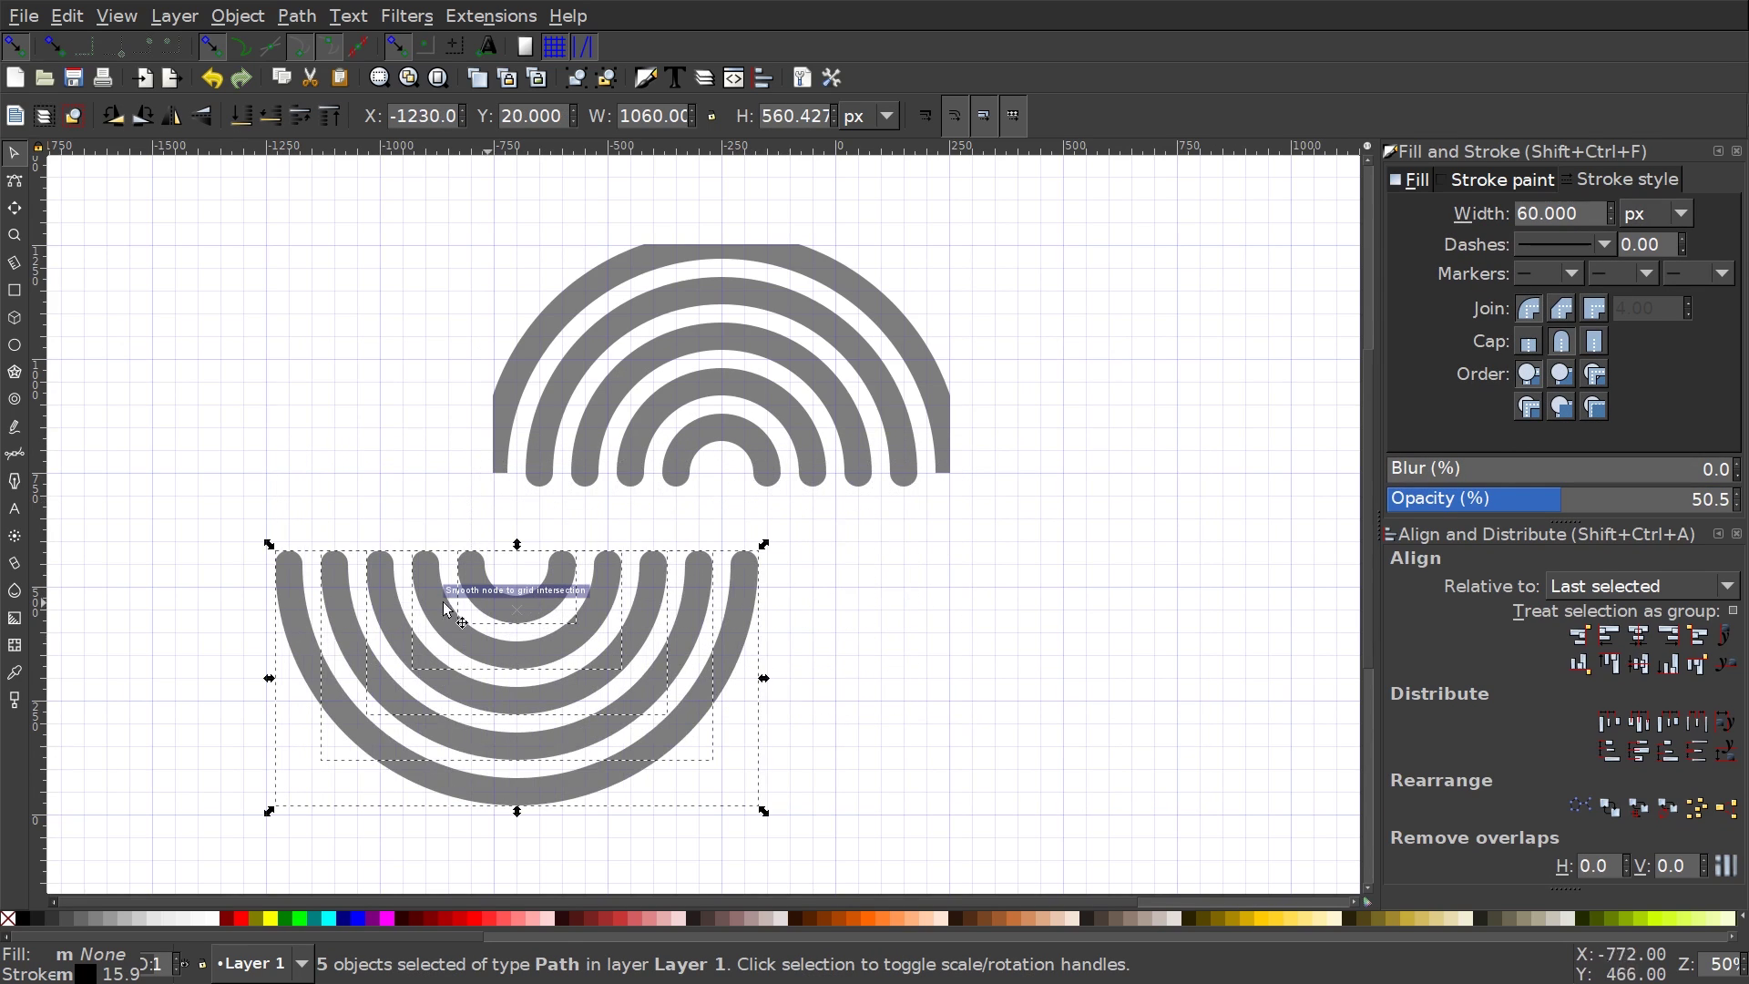
{"action": "left_click", "coordinate": [714, 433]}
{"action": "key", "text": "ctrl+z"}
Select the five lower half-rings and move them 800 px left at the same height, overlapping three arc ends with the upper half-rings
{"action": "left_click_drag", "start_coordinate": [1109, 794], "coordinate": [348, 444]}
{"action": "scroll", "coordinate": [624, 421], "scroll_direction": "up", "scroll_amount": 1, "text": "ctrl"}
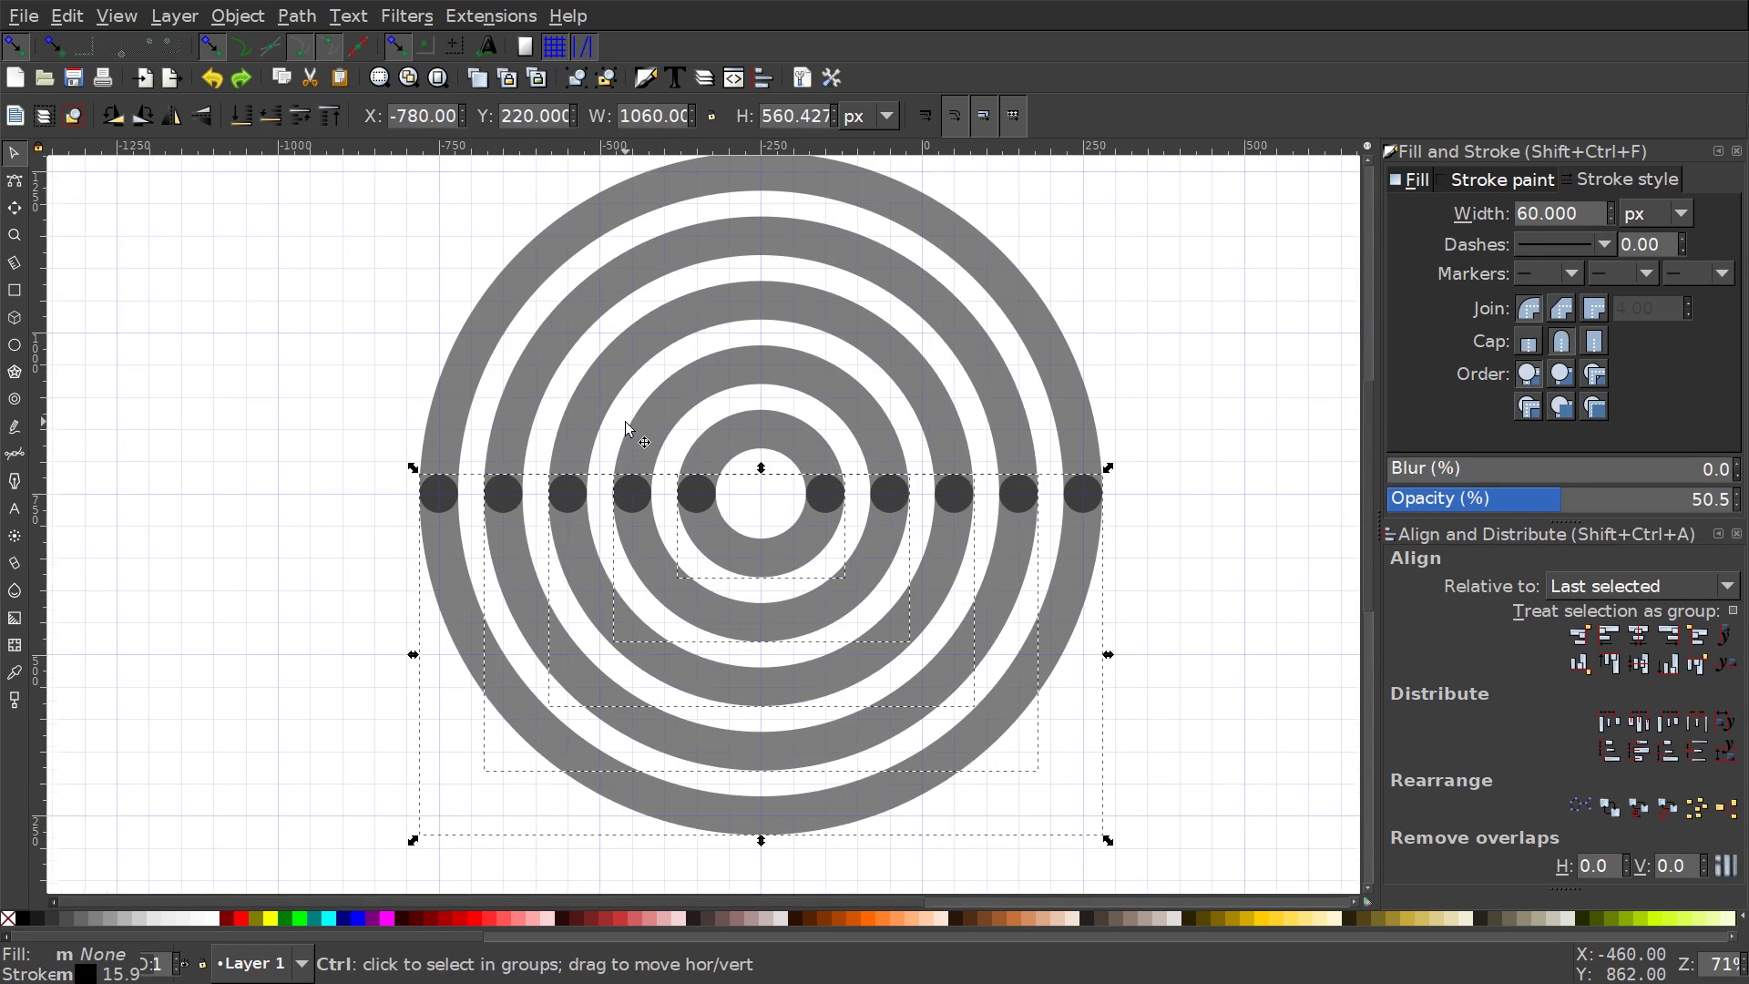
{"action": "scroll", "coordinate": [774, 447], "scroll_direction": "down", "scroll_amount": 3}
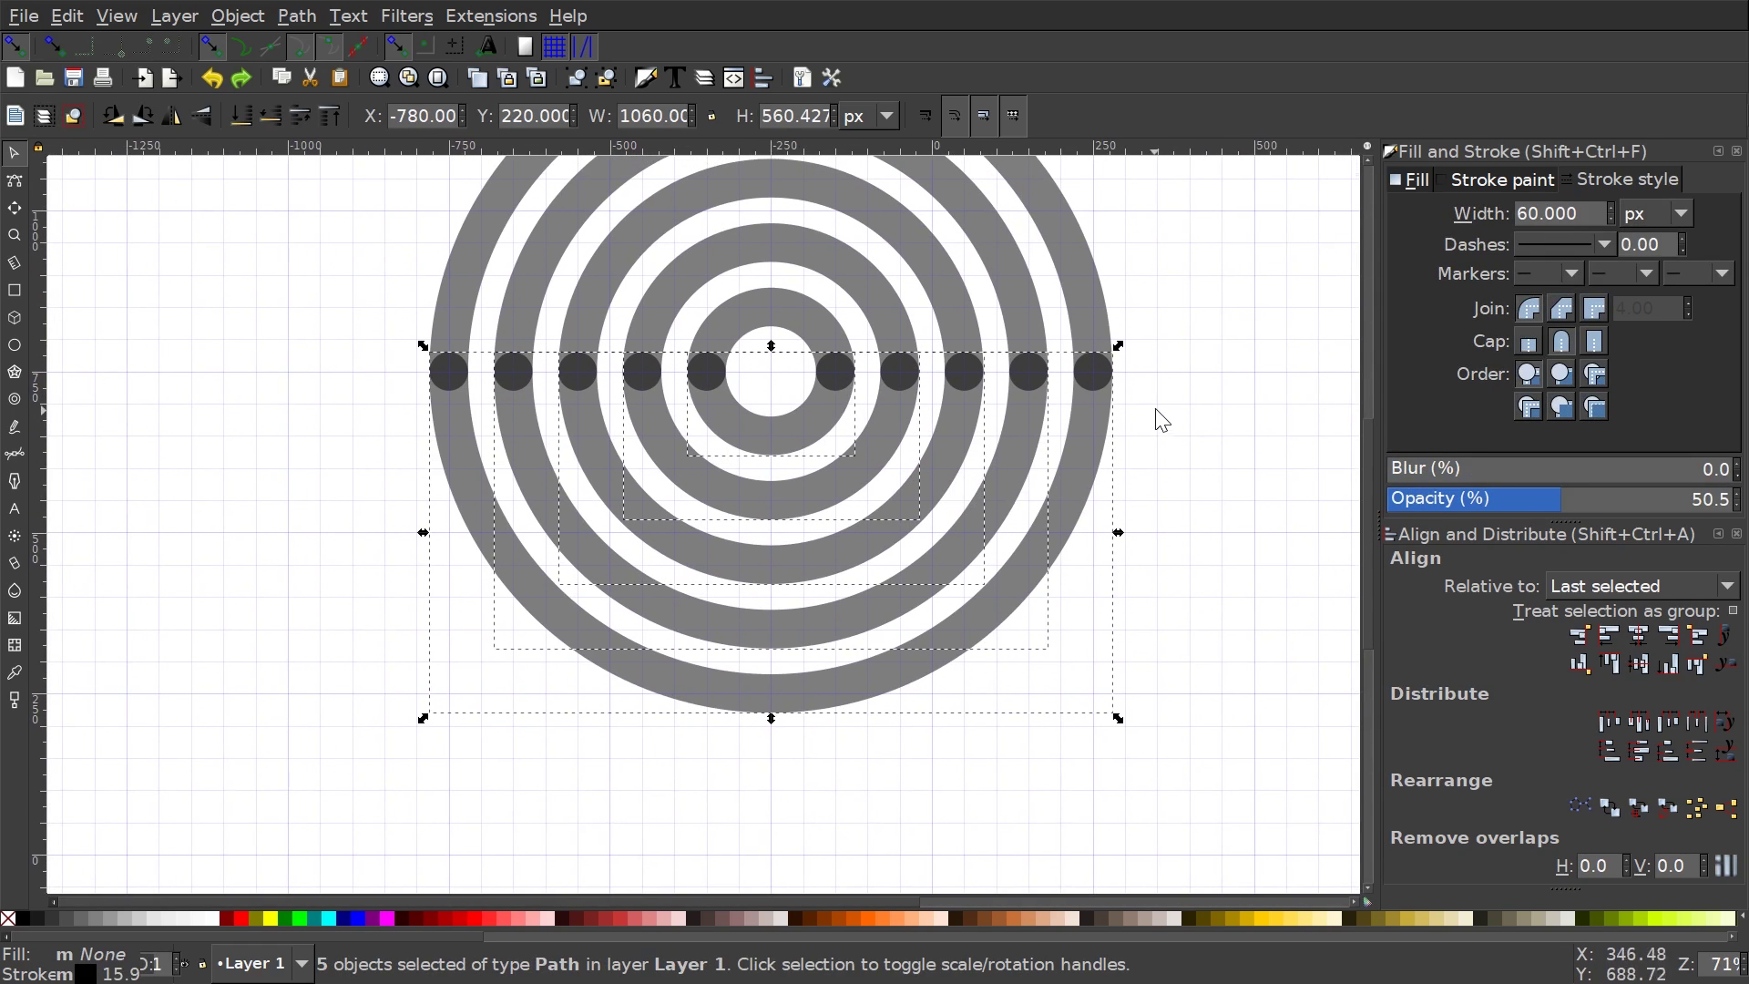
{"action": "left_click_drag", "start_coordinate": [1090, 399], "coordinate": [681, 504]}
{"action": "left_click_drag", "start_coordinate": [732, 516], "coordinate": [876, 512]}
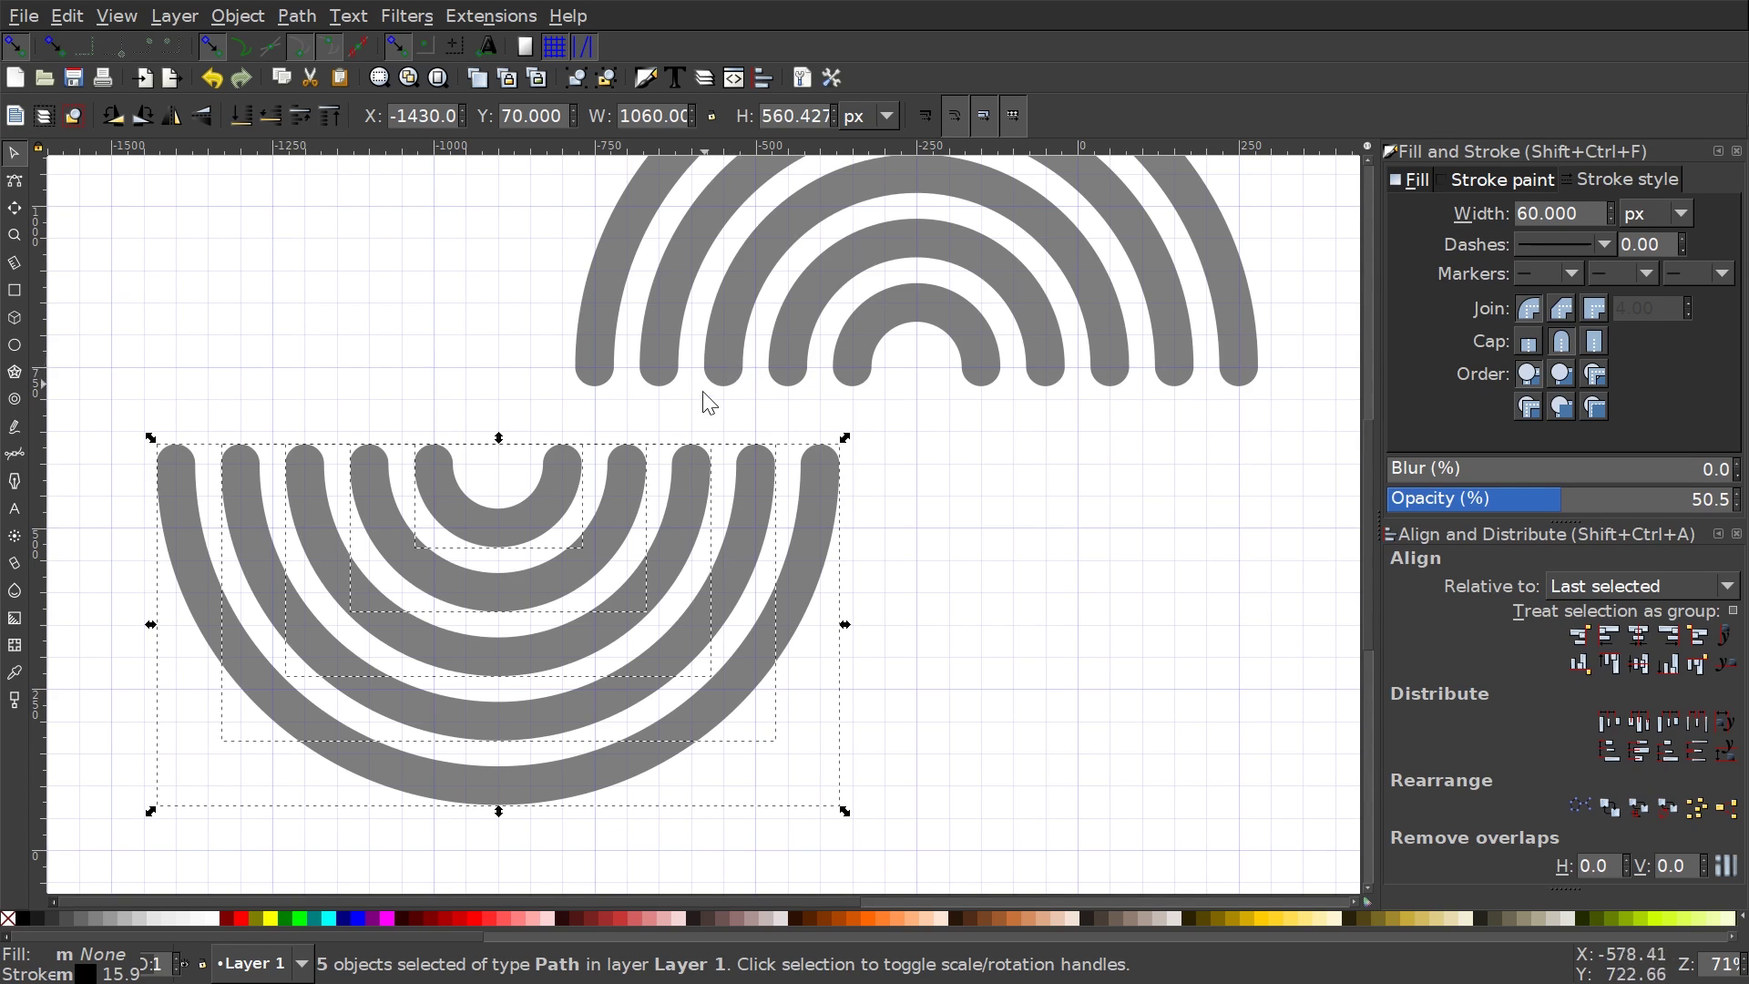
{"action": "left_click_drag", "start_coordinate": [827, 466], "coordinate": [795, 550]}
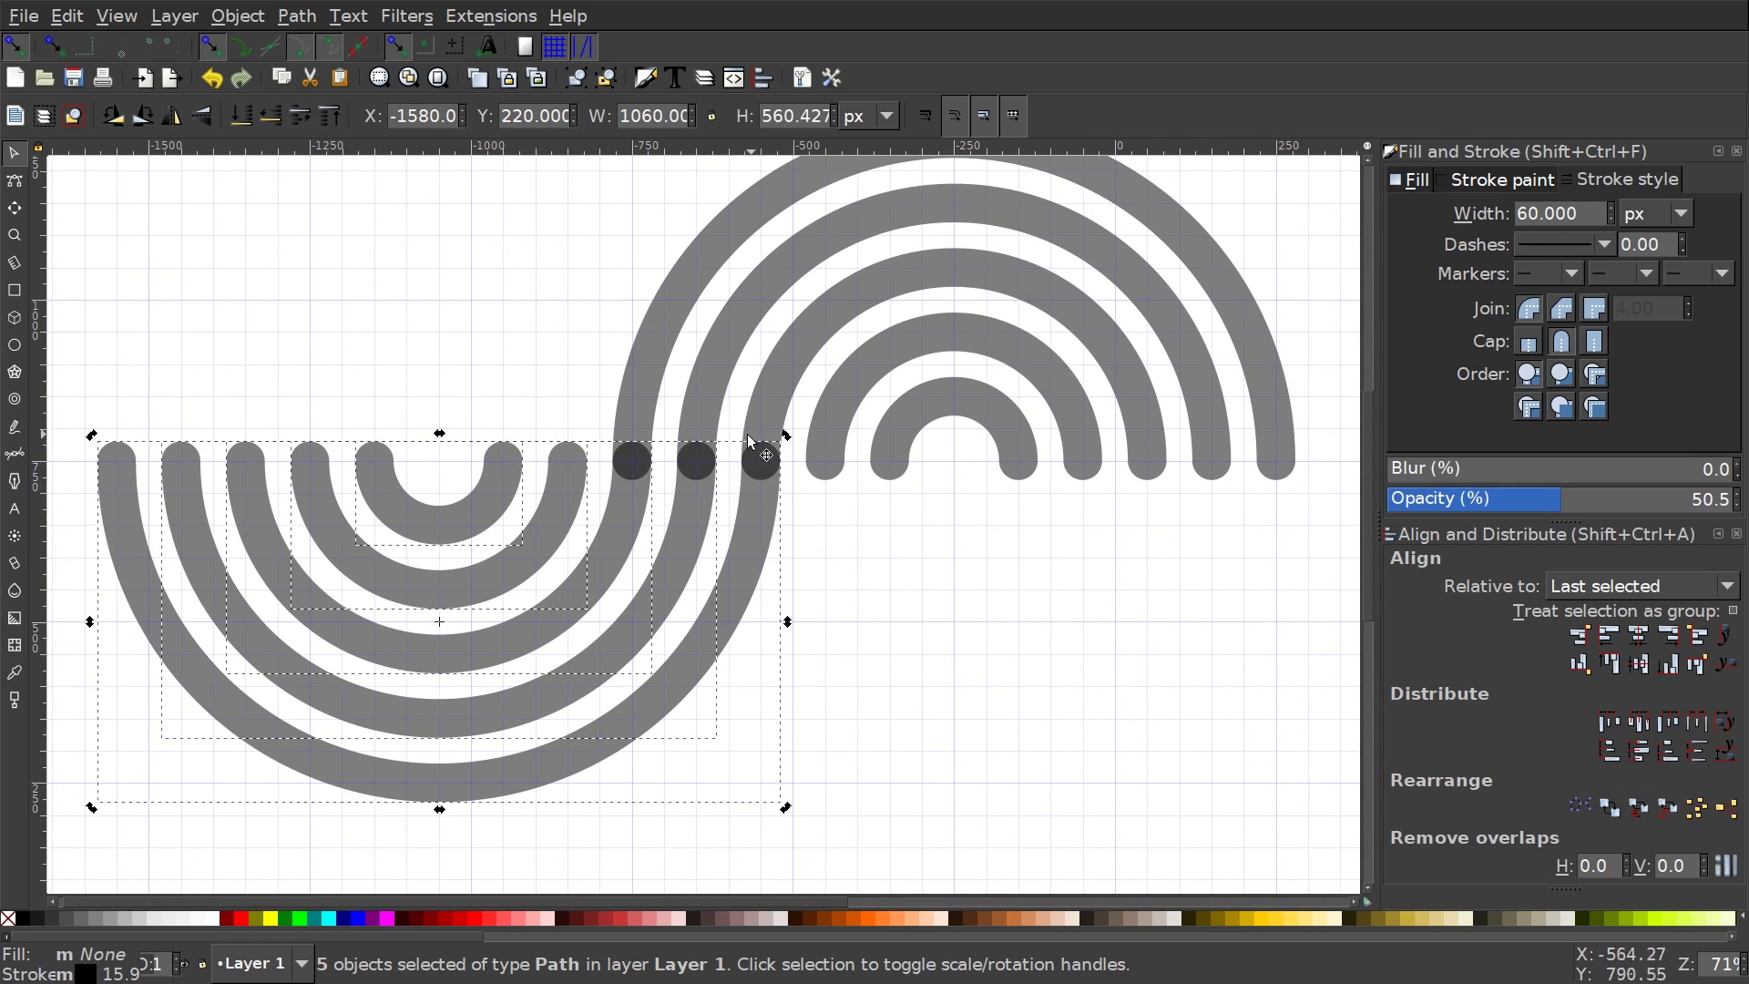
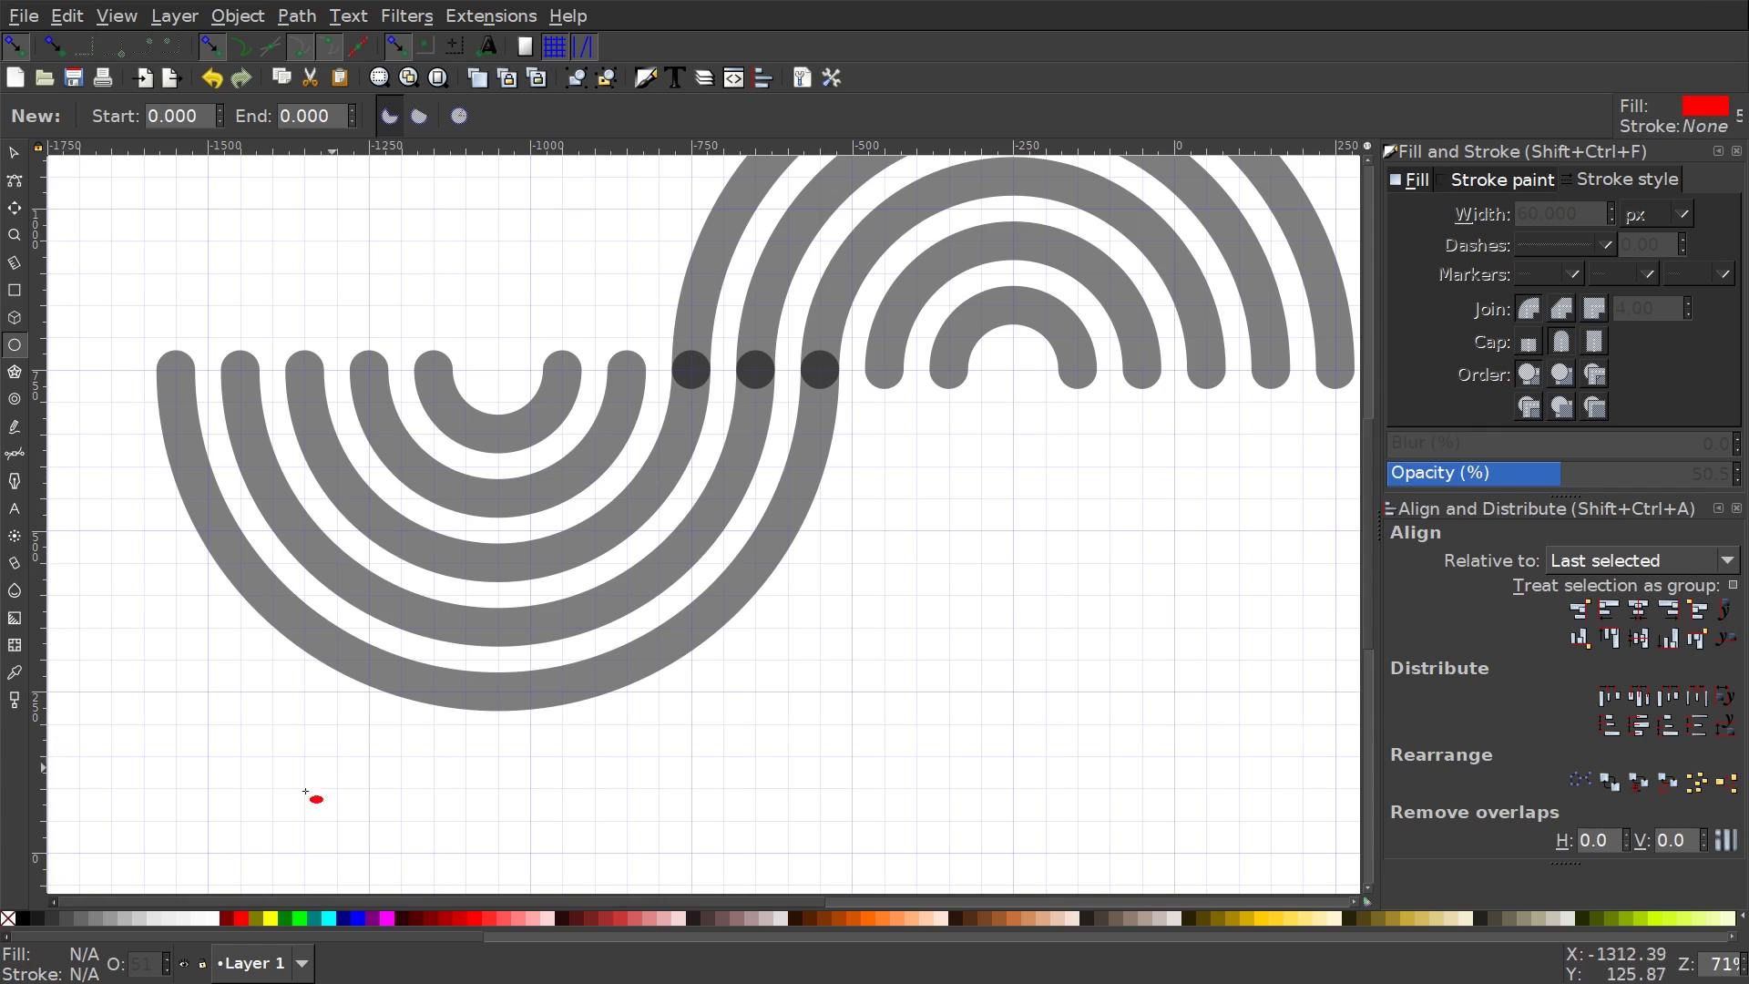
Draw an unfilled, black-stroked circle of 600 px radius, centred on the lower half-rings and surrounding them
{"action": "left_click", "coordinate": [8, 920]}
{"action": "key", "text": "shift"}
{"action": "left_click", "coordinate": [20, 916], "text": "shift"}
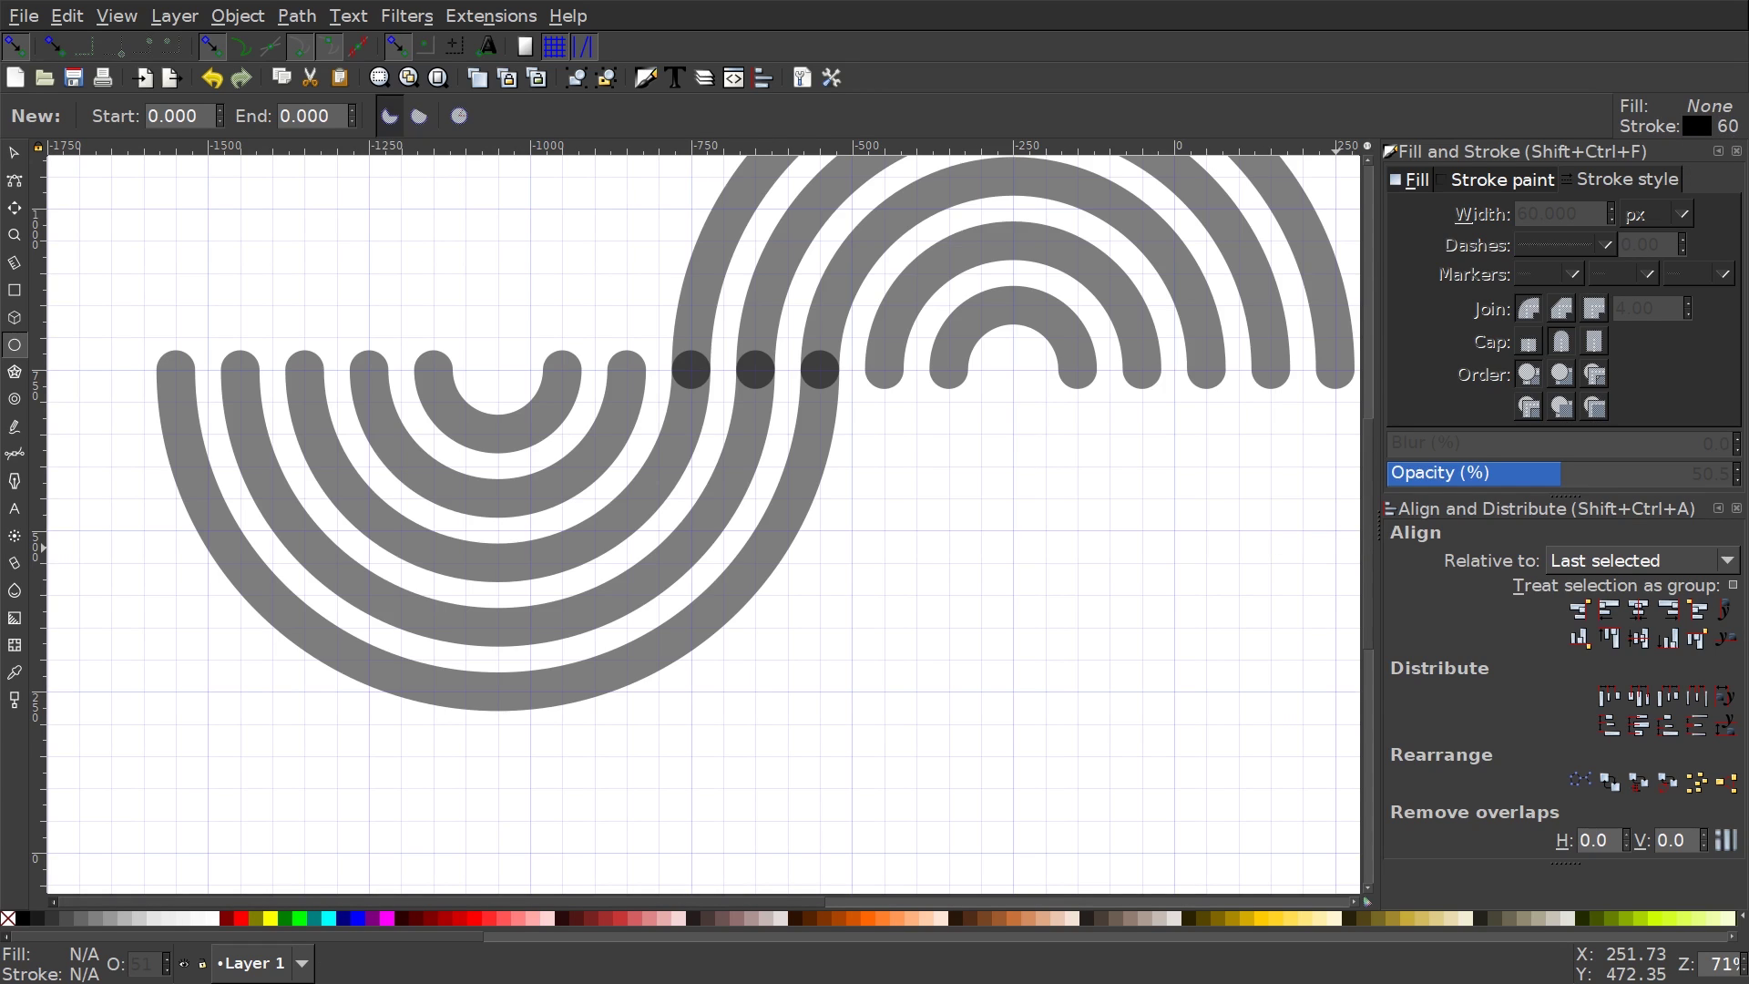
{"action": "left_click_drag", "start_coordinate": [1058, 392], "coordinate": [1005, 502]}
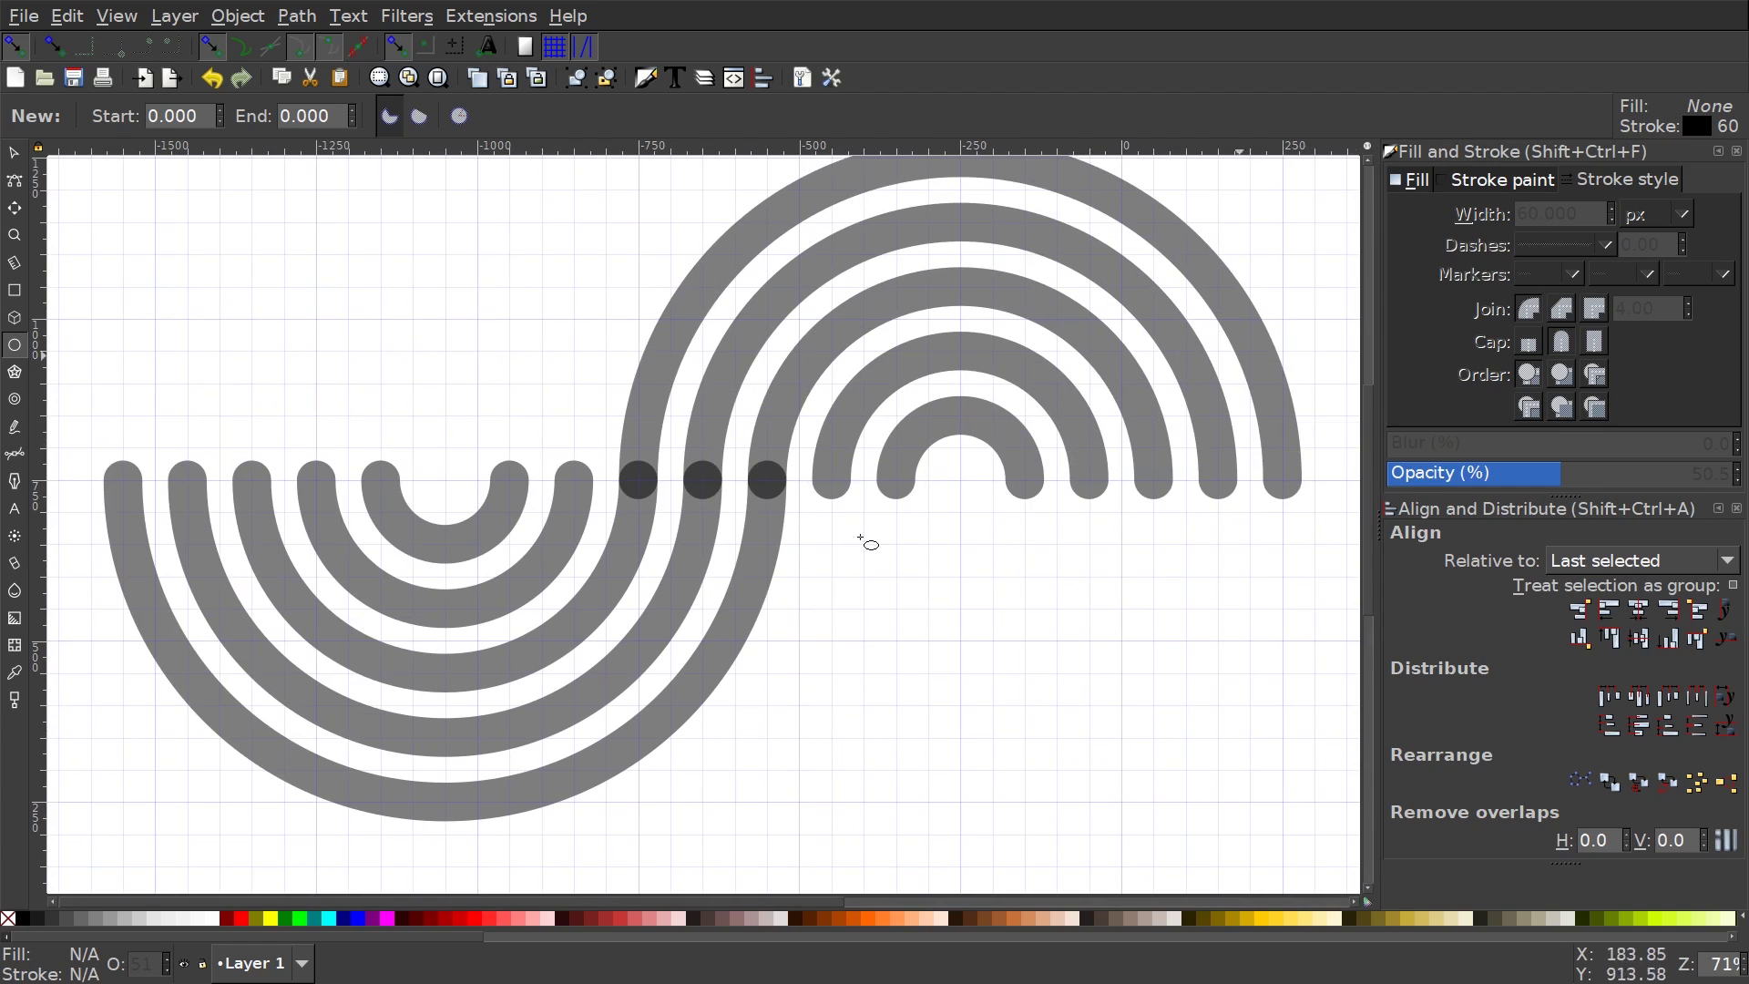
{"action": "scroll", "coordinate": [642, 626], "scroll_direction": "down", "scroll_amount": 2}
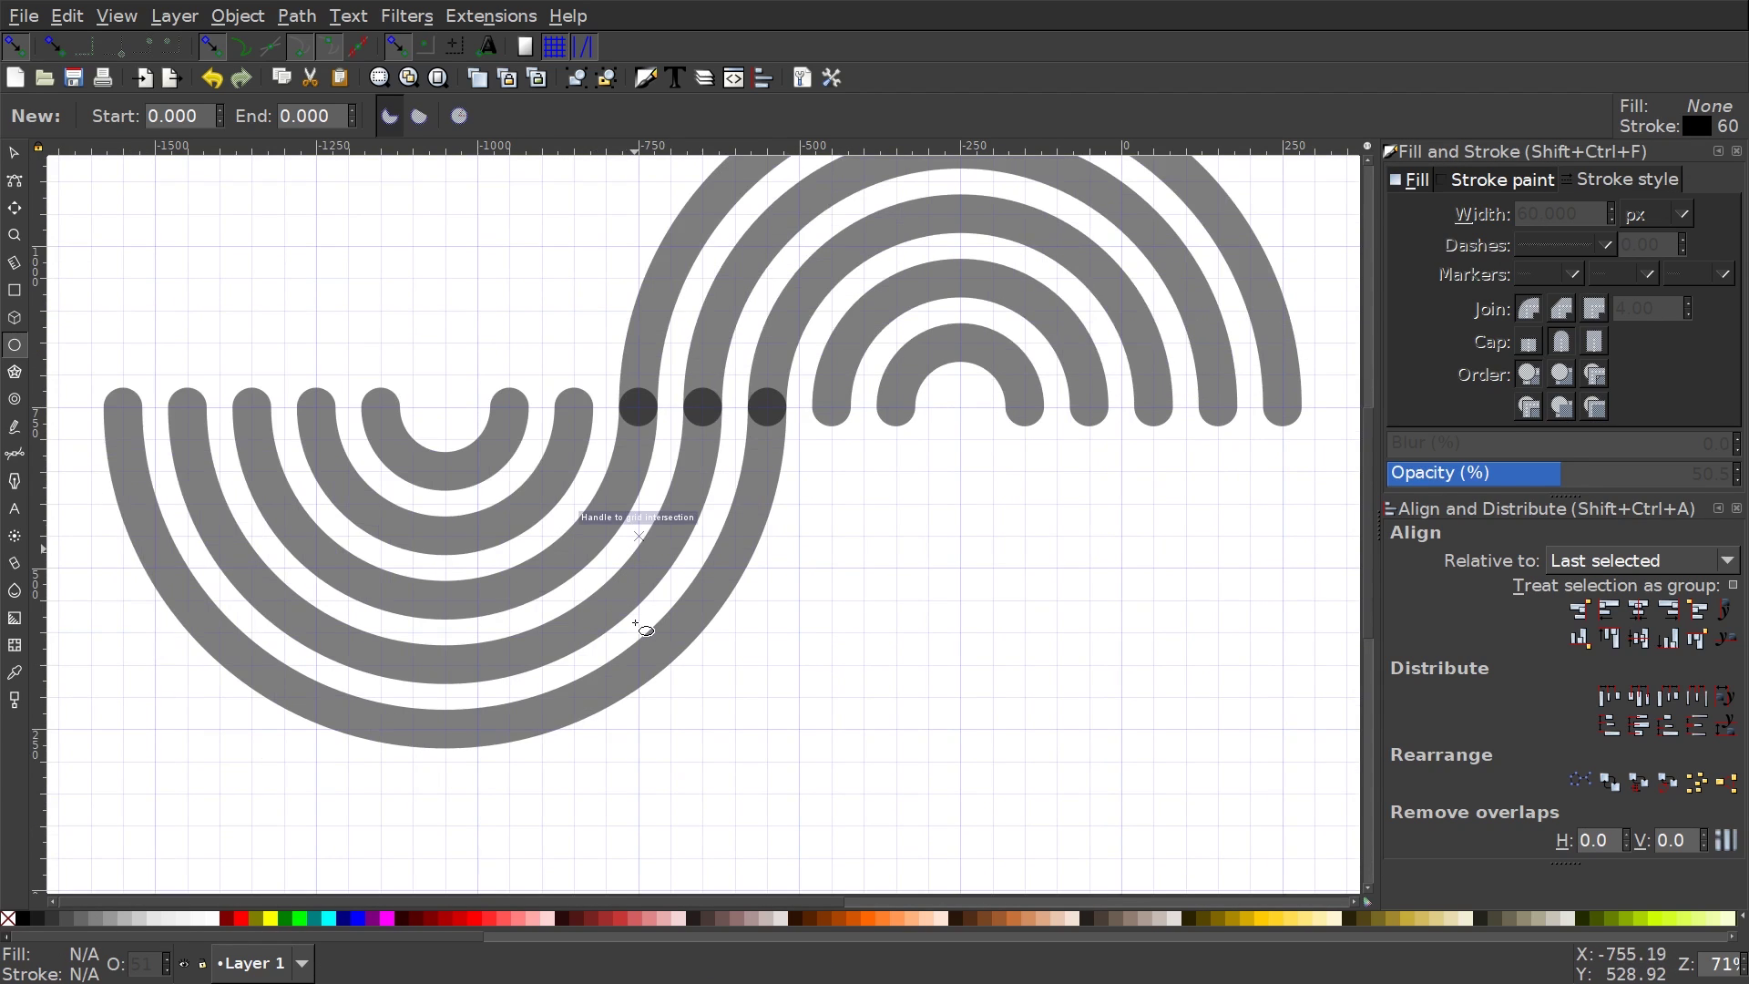
{"action": "scroll", "coordinate": [642, 626], "scroll_direction": "left", "scroll_amount": 3}
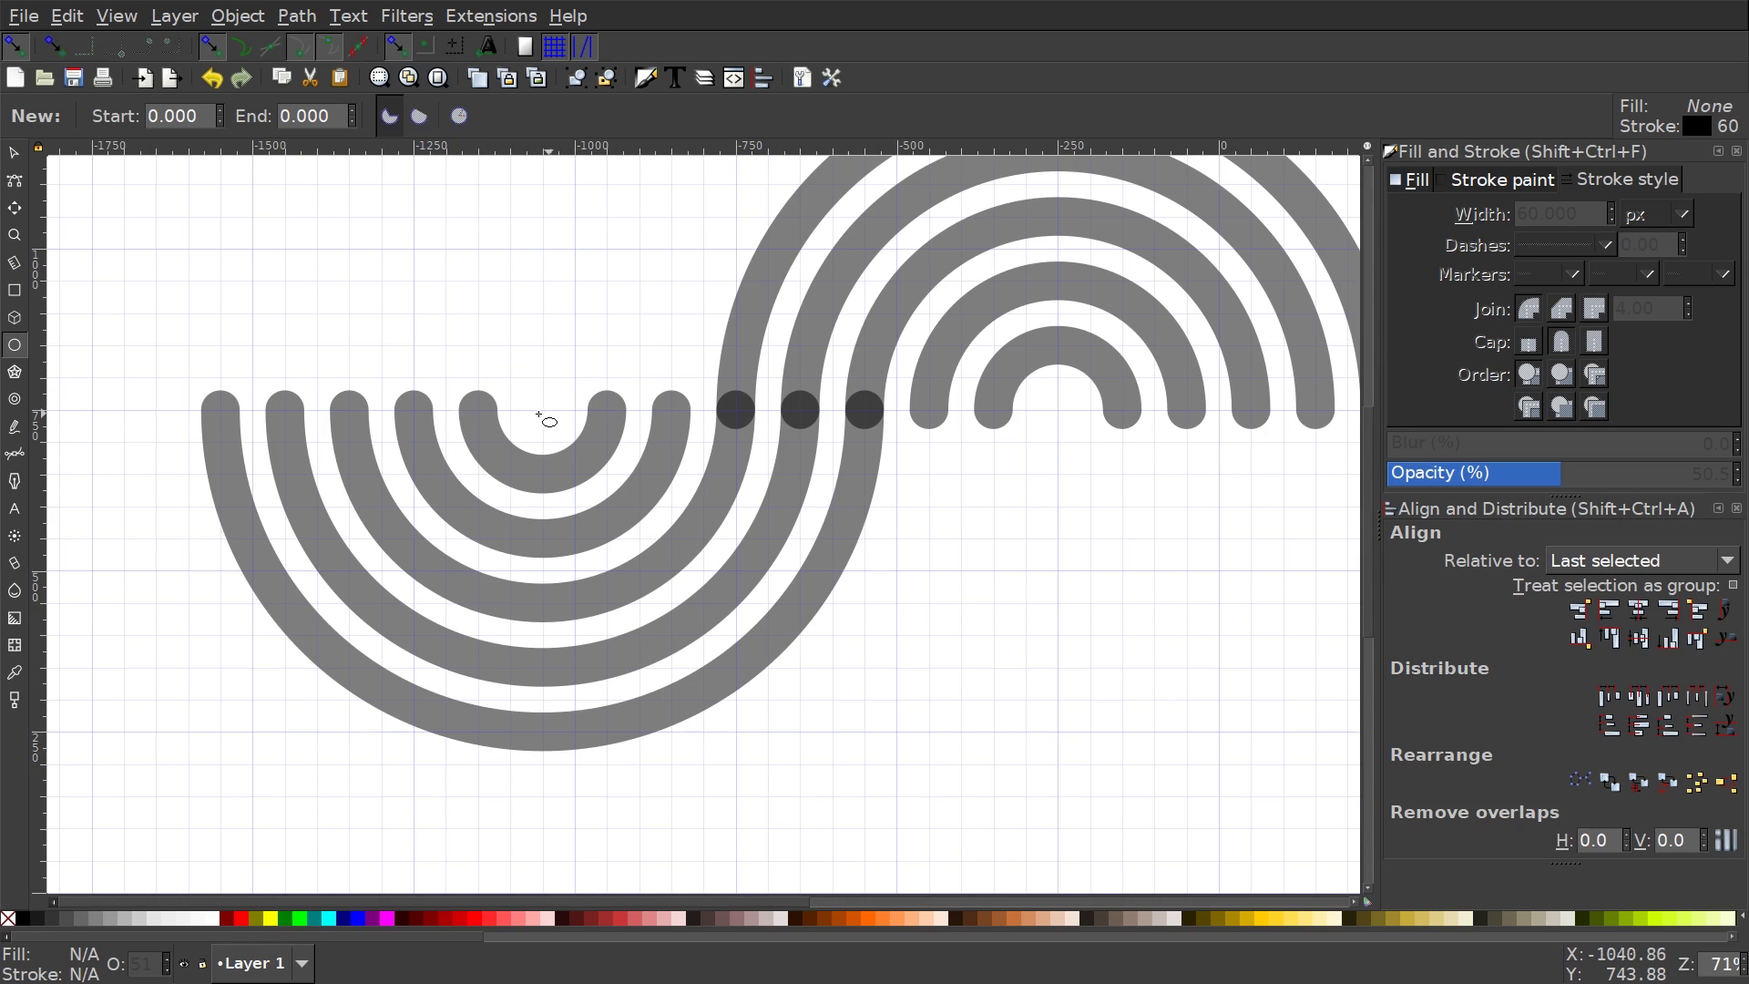
{"action": "mouse_move", "coordinate": [545, 412]}
{"action": "left_mouse_down"}
{"action": "mouse_move", "coordinate": [729, 634]}
{"action": "mouse_move", "coordinate": [818, 657]}
{"action": "mouse_move", "coordinate": [819, 691]}
{"action": "mouse_move", "coordinate": [936, 855]}
{"action": "left_mouse_up"}
{"action": "left_click_drag", "start_coordinate": [502, 656], "coordinate": [467, 604]}
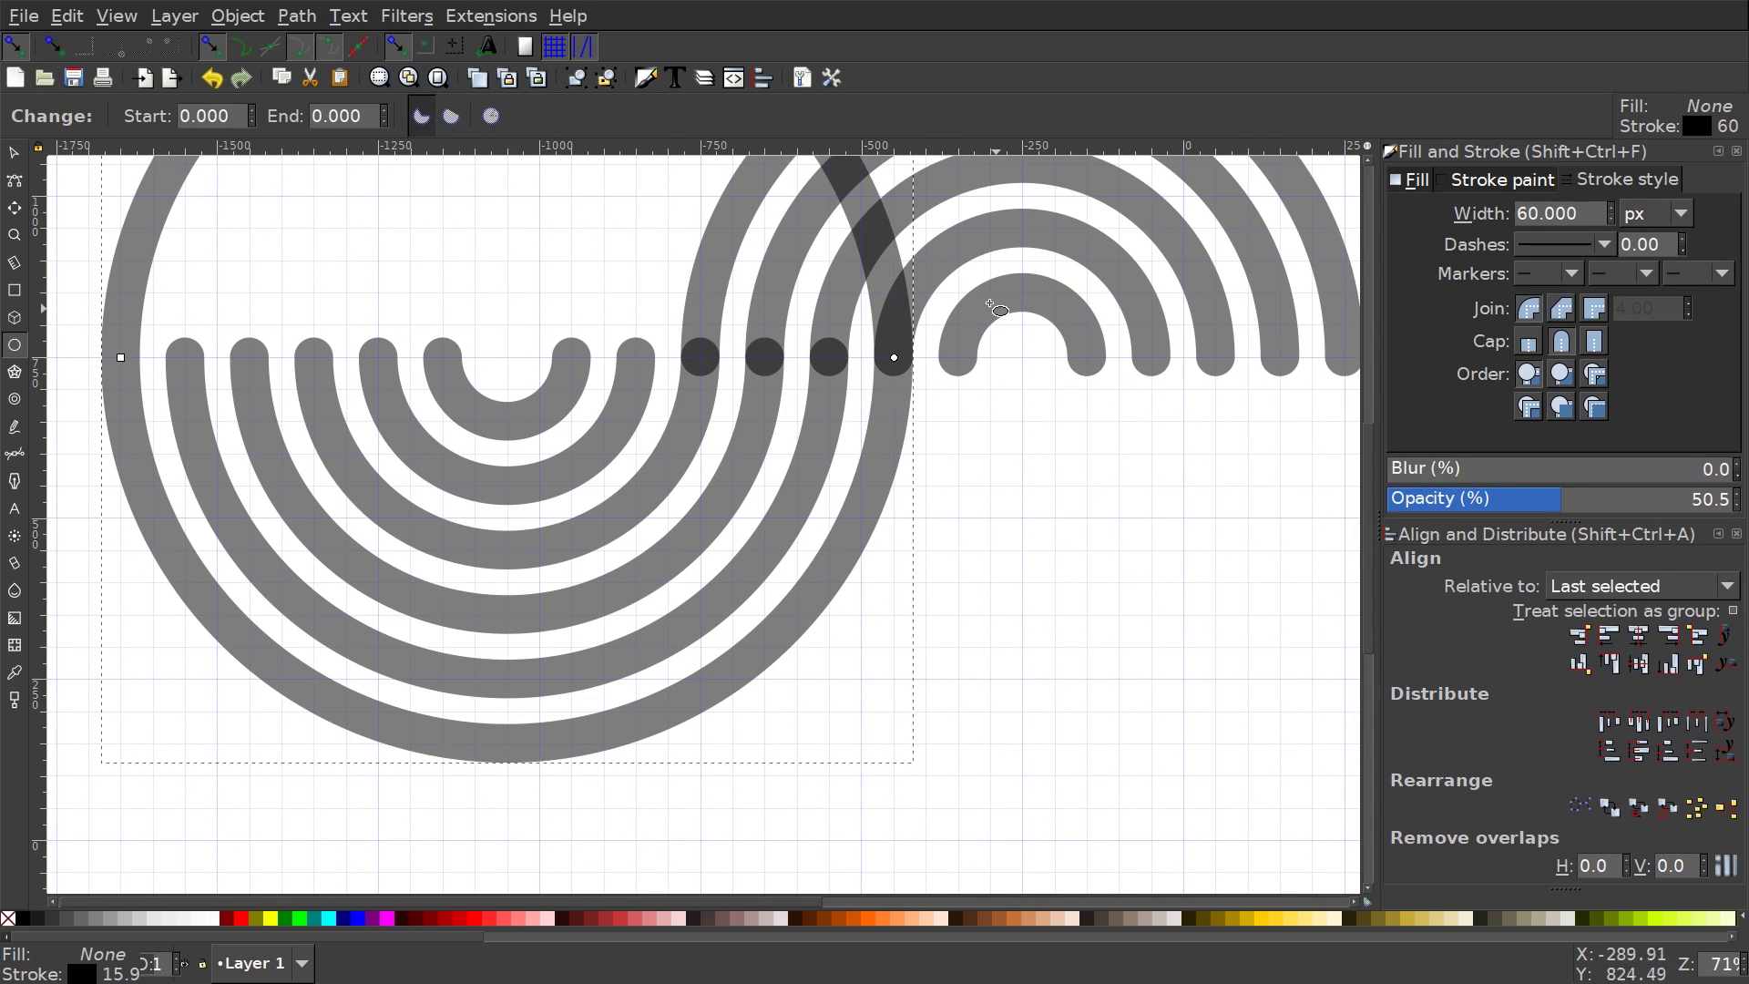
{"action": "left_click_drag", "start_coordinate": [1153, 522], "coordinate": [911, 506]}
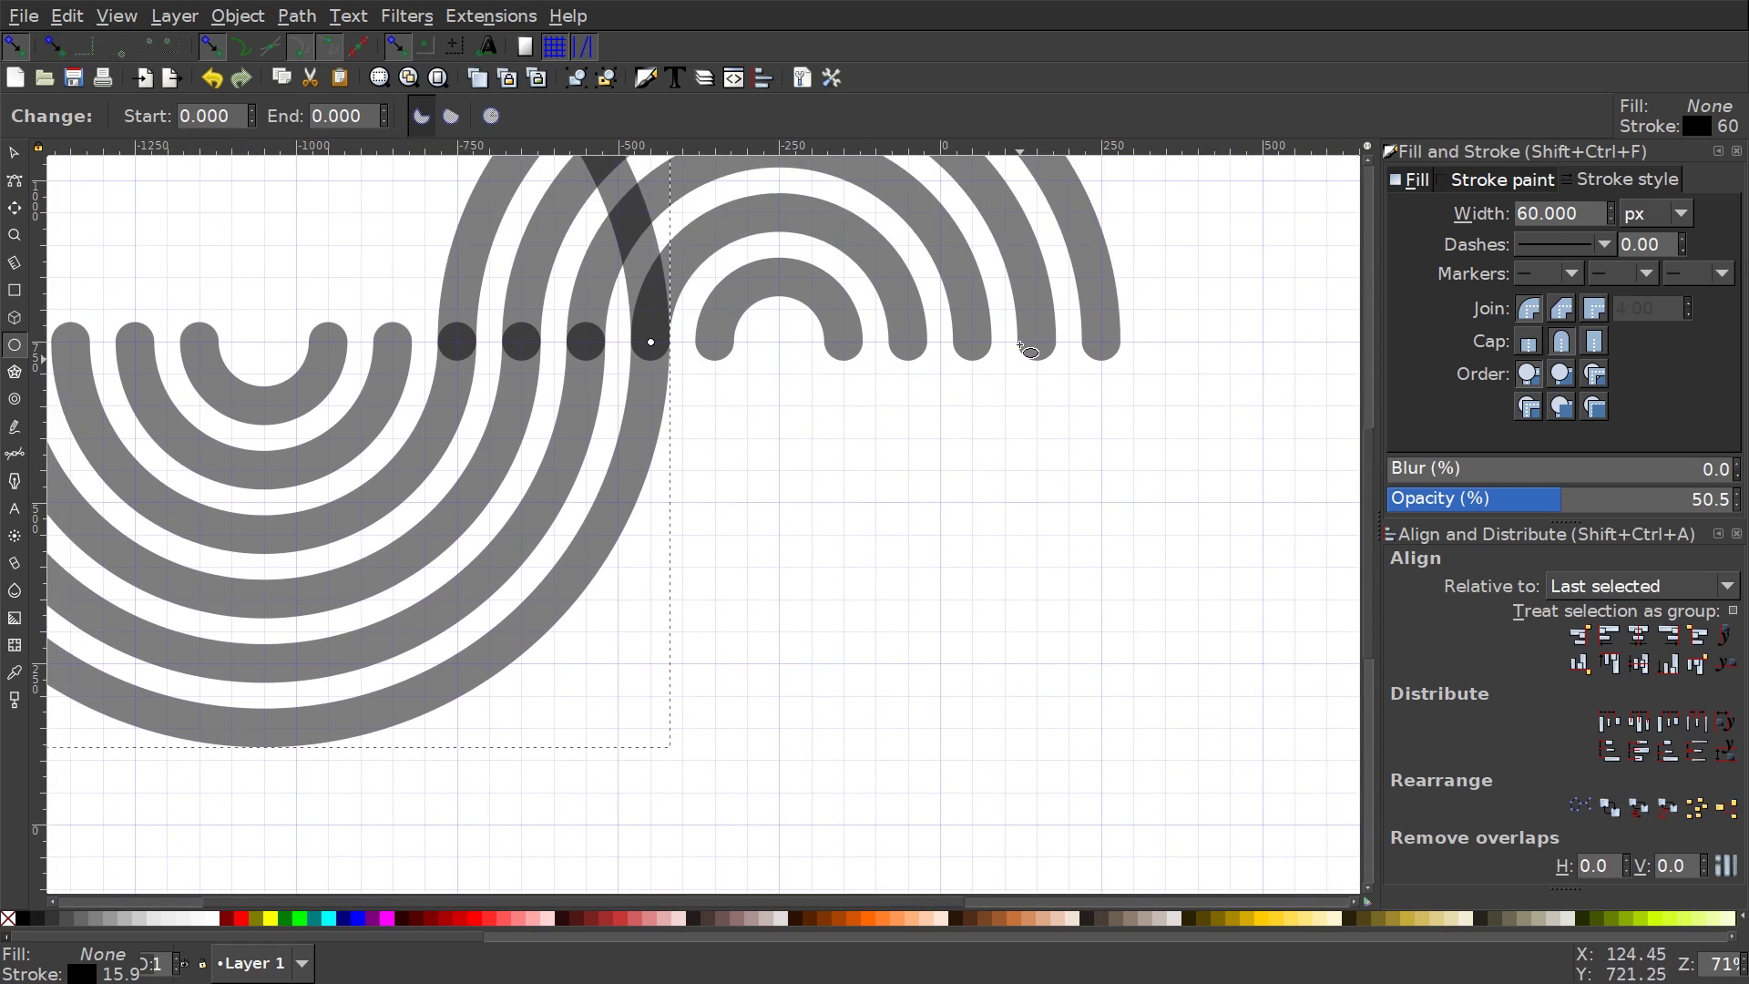
{"action": "left_click_drag", "start_coordinate": [600, 540], "coordinate": [734, 595]}
{"action": "scroll", "coordinate": [855, 522], "scroll_direction": "down", "scroll_amount": 1}
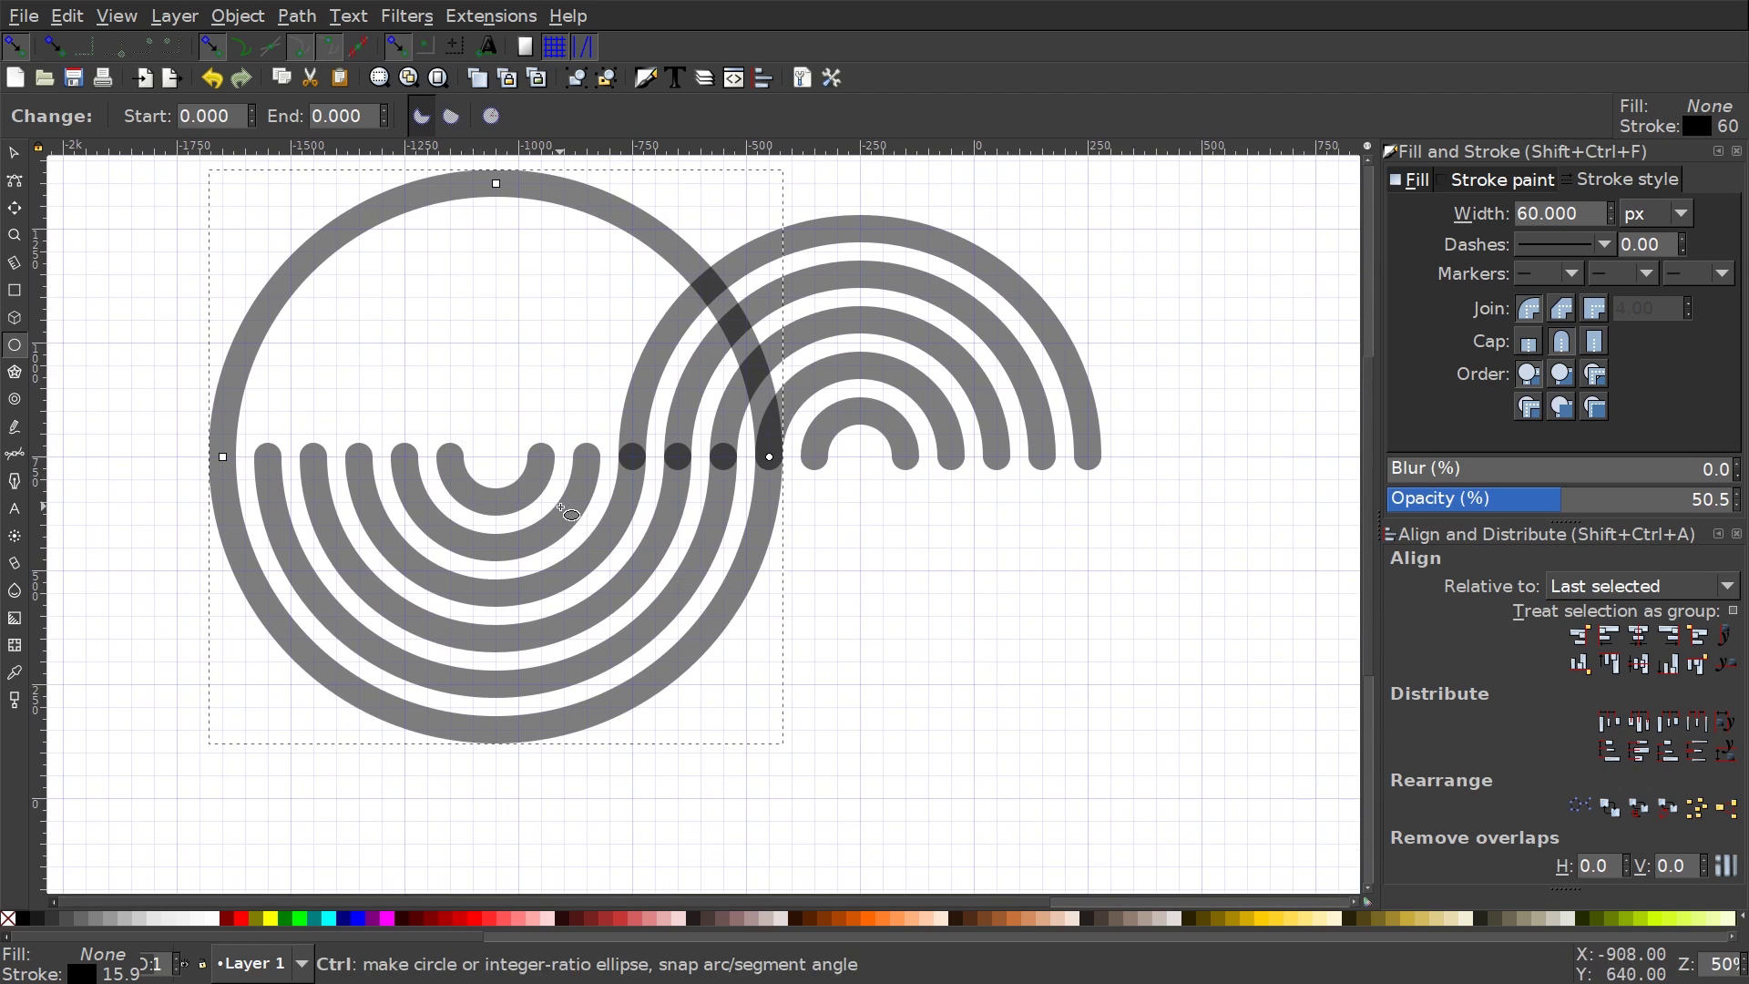
Draw two larger circles around the same centre, with radii of 700 px and 800 px
{"action": "scroll", "coordinate": [497, 465], "scroll_direction": "down", "scroll_amount": 1, "text": "ctrl"}
{"action": "scroll", "coordinate": [496, 465], "scroll_direction": "down", "scroll_amount": 1}
{"action": "scroll", "coordinate": [496, 466], "scroll_direction": "right", "scroll_amount": 1}
{"action": "scroll", "coordinate": [492, 464], "scroll_direction": "up", "scroll_amount": 1}
{"action": "scroll", "coordinate": [496, 469], "scroll_direction": "down", "scroll_amount": 1, "text": "ctrl"}
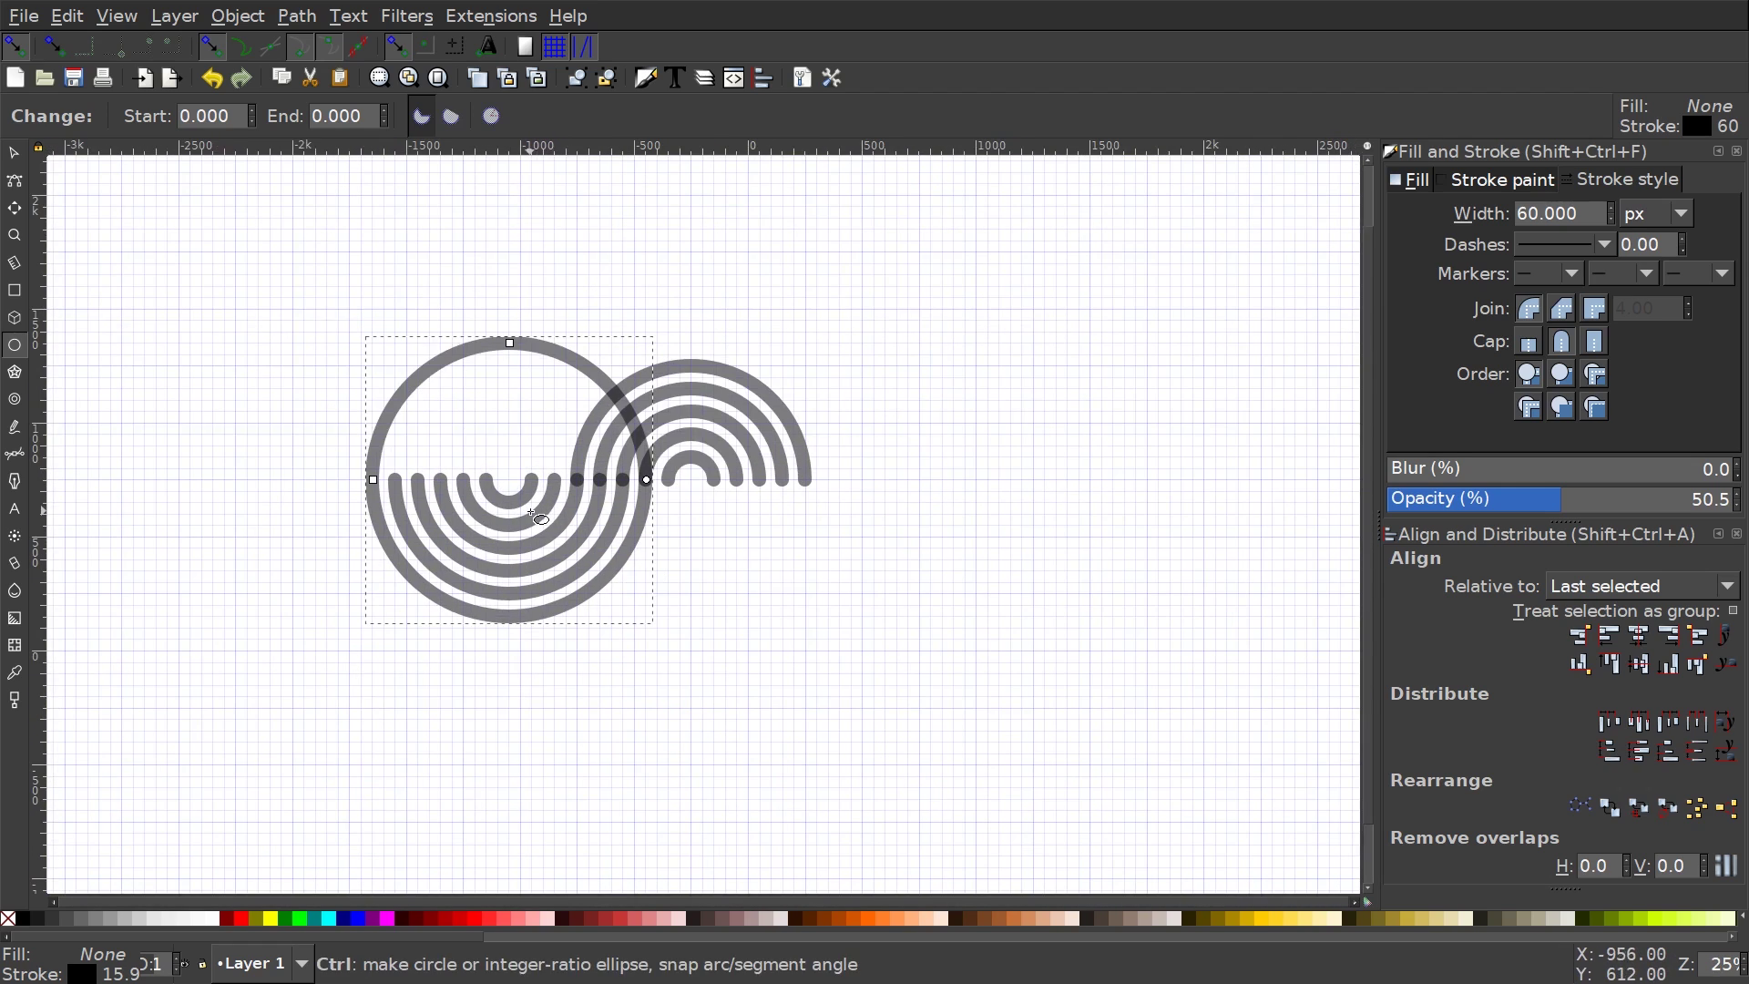
{"action": "left_click_drag", "start_coordinate": [506, 480], "coordinate": [675, 641]}
{"action": "left_click_drag", "start_coordinate": [507, 479], "coordinate": [692, 666]}
{"action": "scroll", "coordinate": [692, 507], "scroll_direction": "up", "scroll_amount": 3}
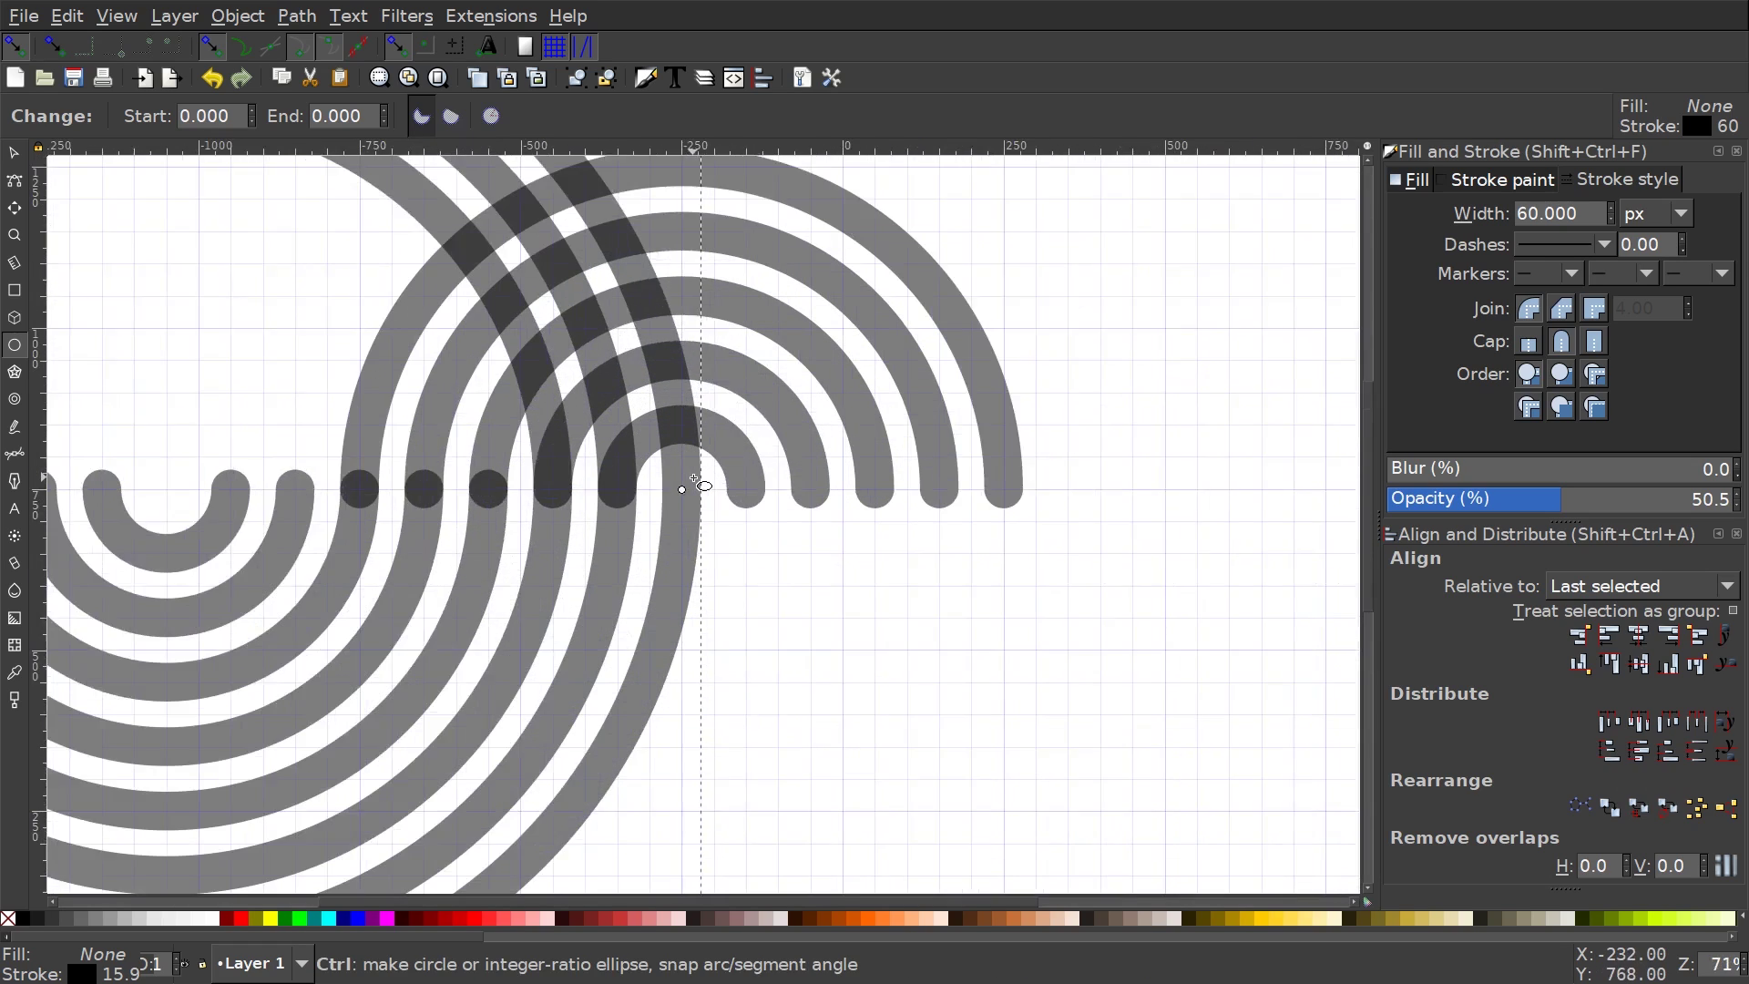
{"action": "scroll", "coordinate": [699, 558], "scroll_direction": "down", "scroll_amount": 2}
{"action": "left_click_drag", "start_coordinate": [409, 535], "coordinate": [466, 422]}
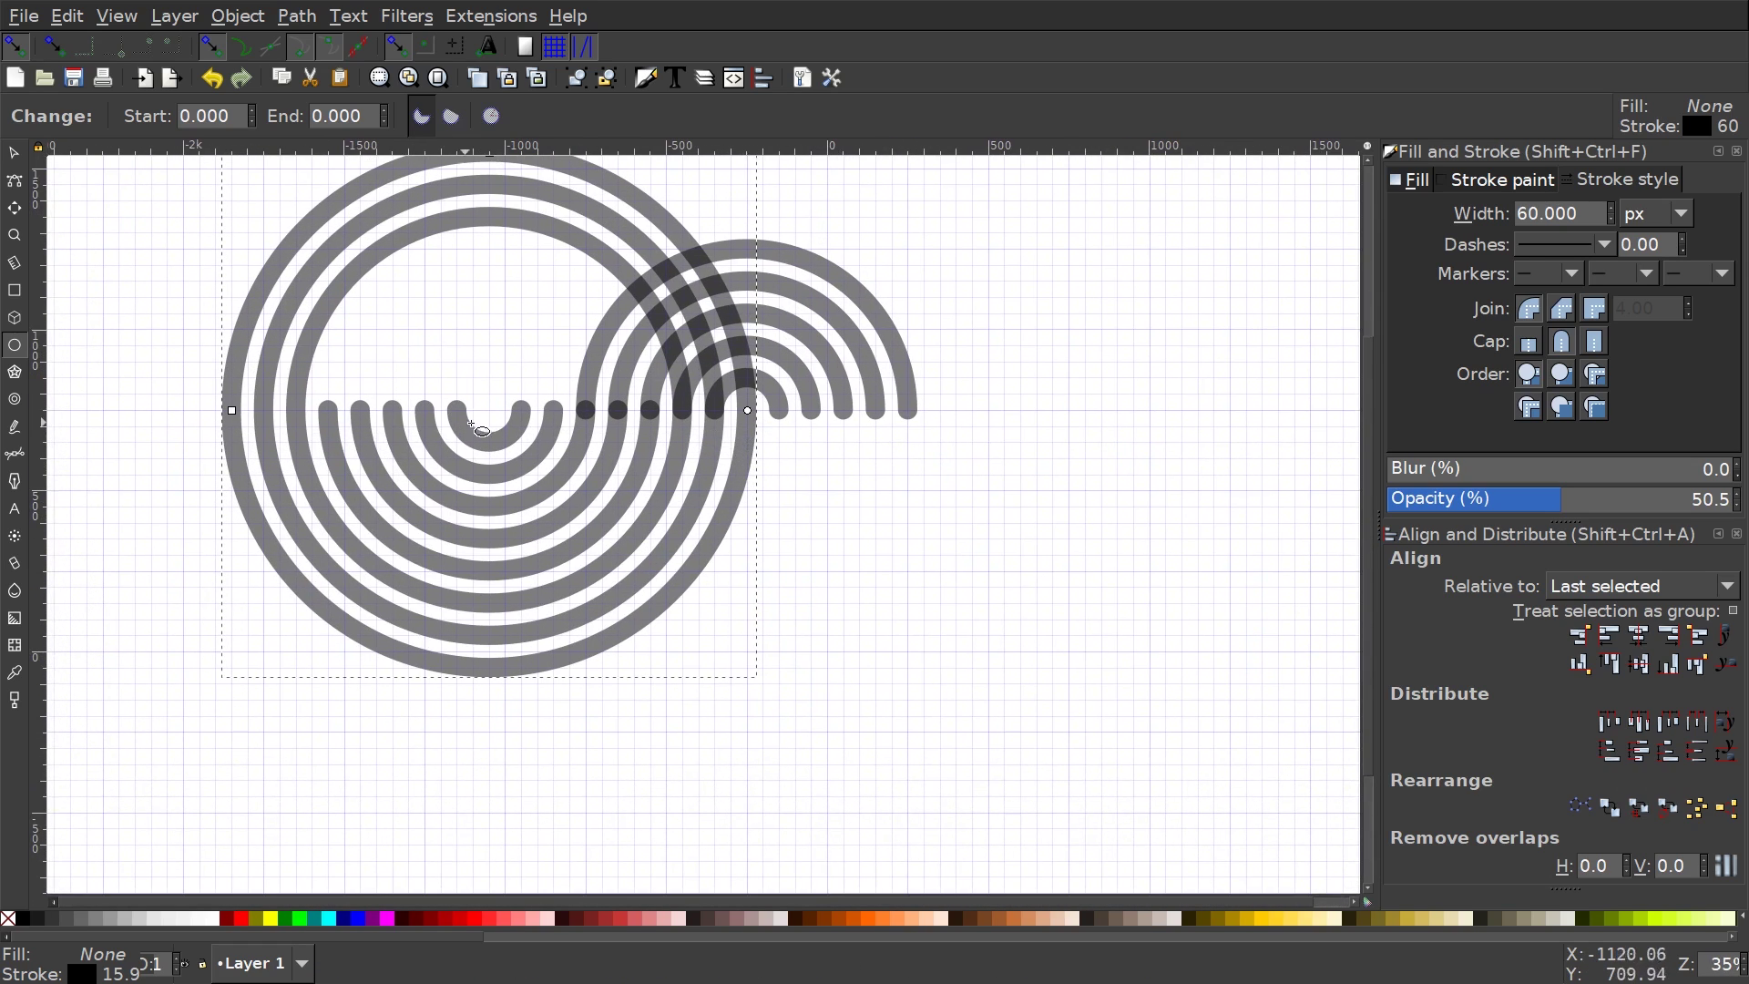
{"action": "scroll", "coordinate": [490, 412], "scroll_direction": "up", "scroll_amount": 2}
{"action": "scroll", "coordinate": [510, 435], "scroll_direction": "down", "scroll_amount": 2}
Draw five more concentric circles, increasing the radius by 100 px each time from 900 px to 1300 px
{"action": "left_click_drag", "start_coordinate": [490, 411], "coordinate": [782, 756]}
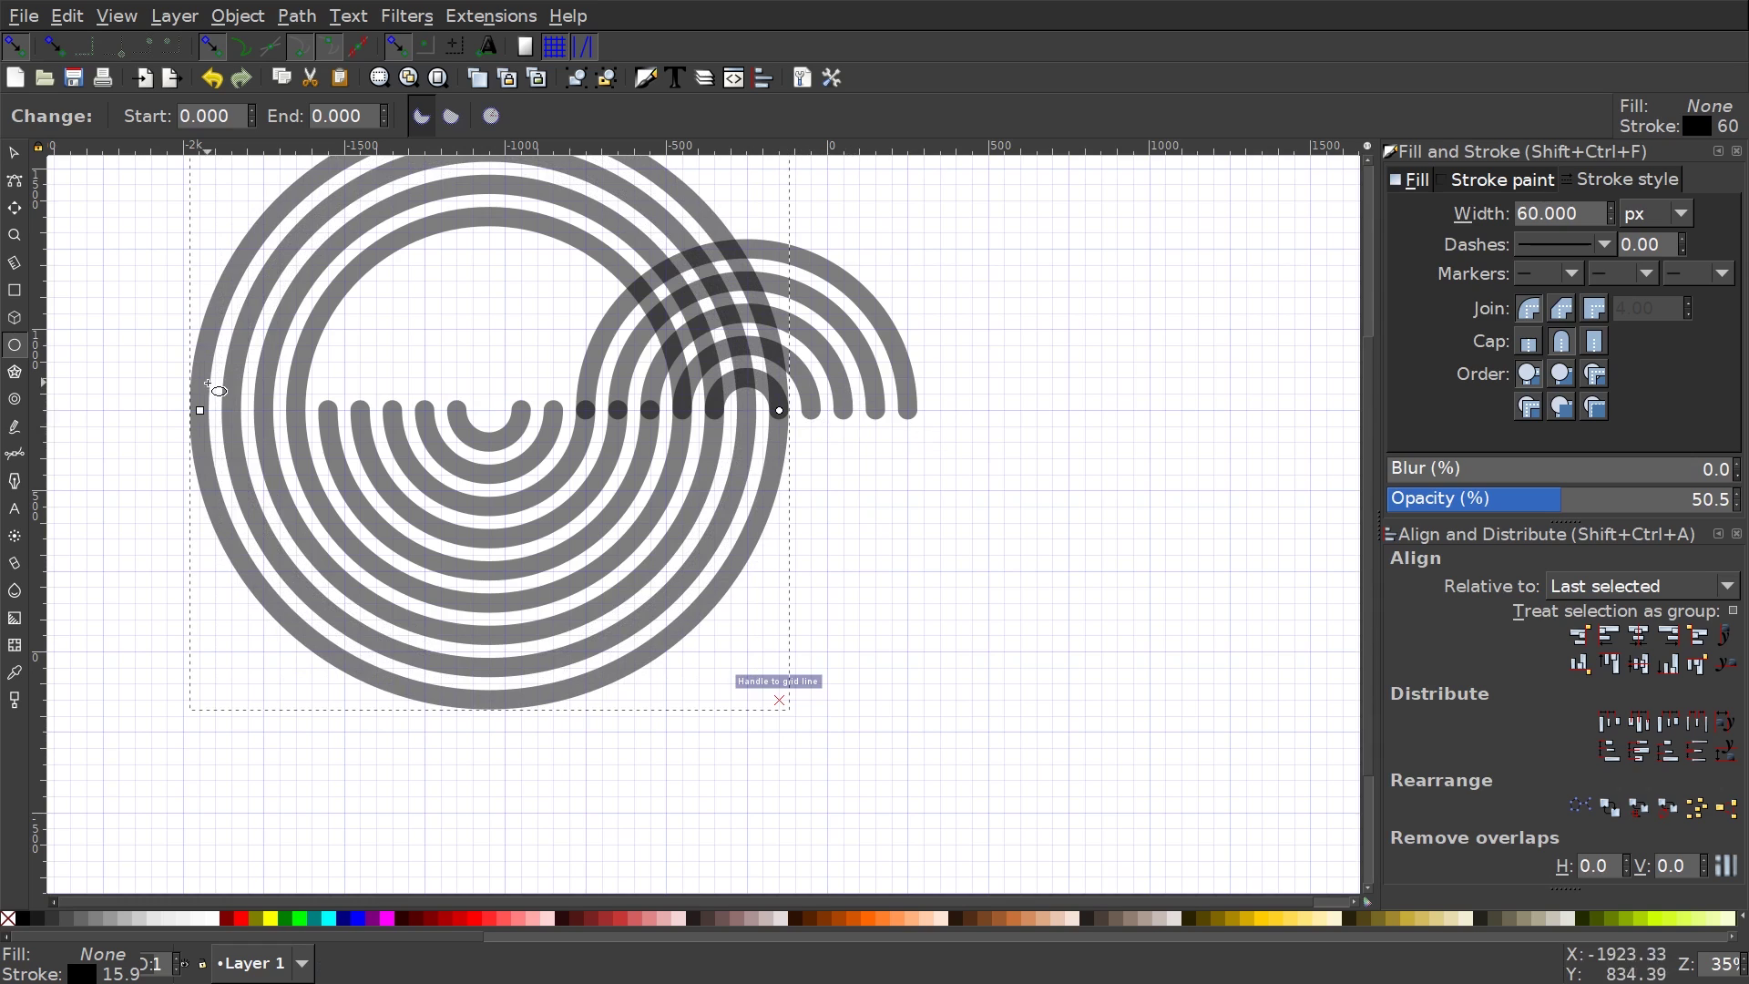
{"action": "left_click_drag", "start_coordinate": [490, 411], "coordinate": [828, 806]}
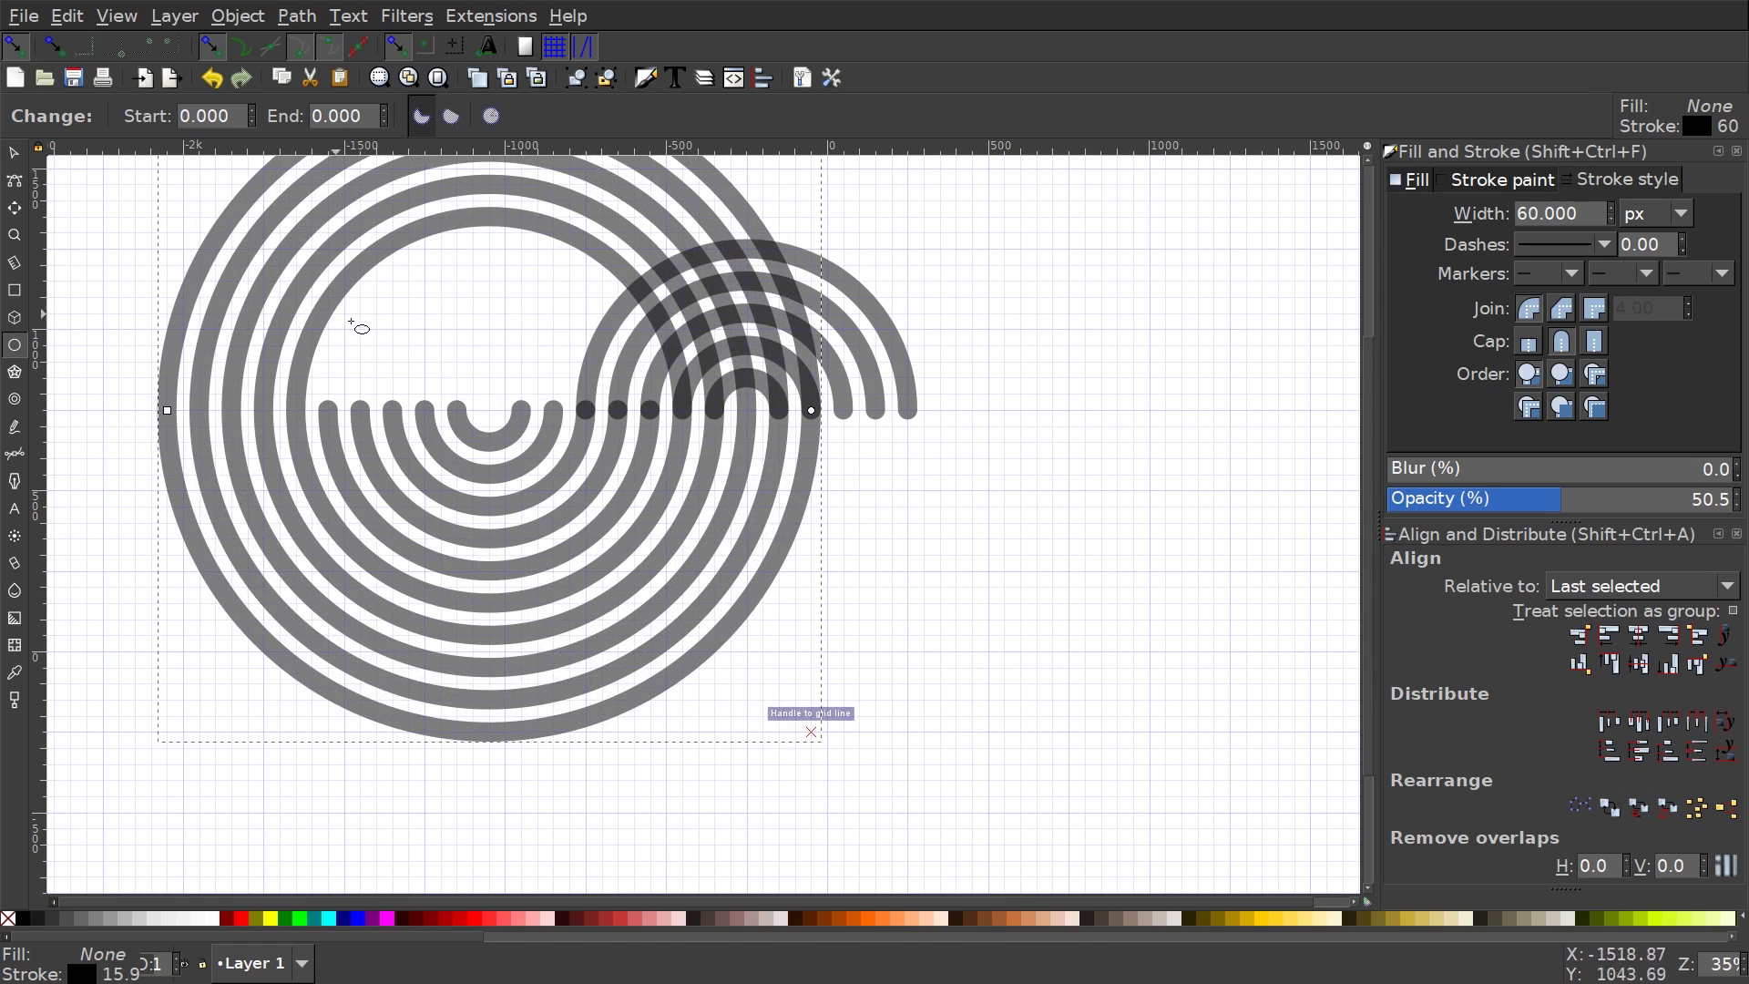
{"action": "left_click_drag", "start_coordinate": [486, 414], "coordinate": [843, 765]}
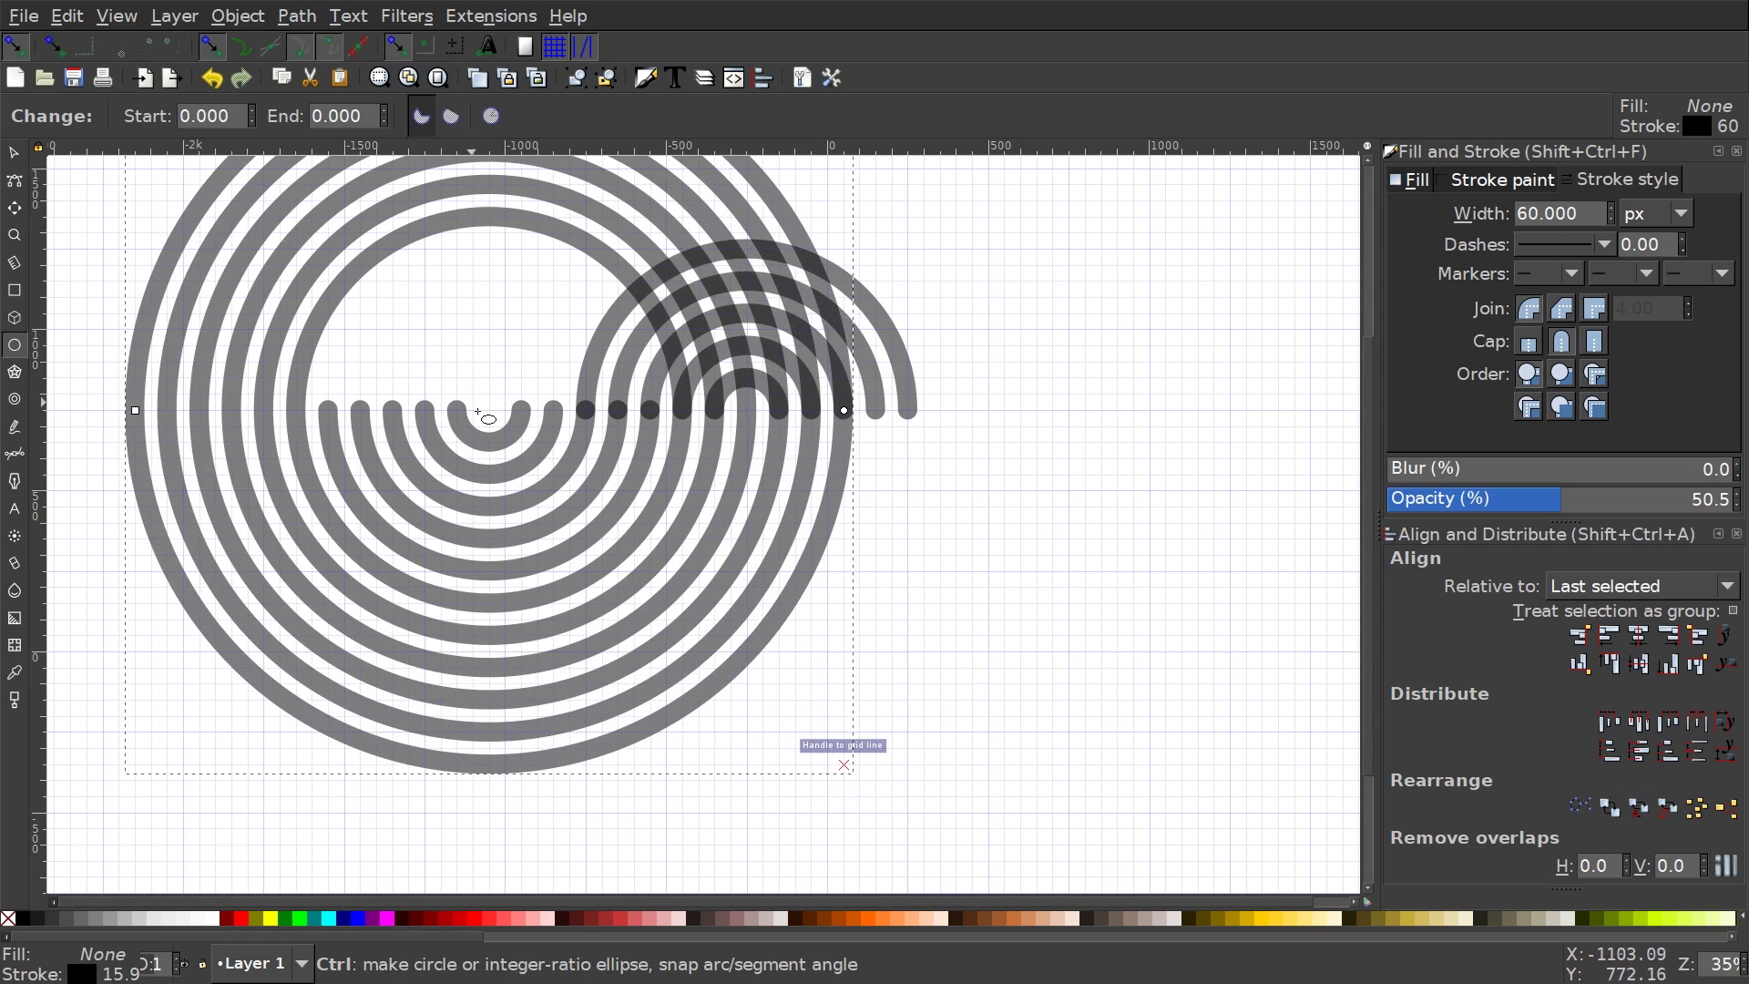
{"action": "left_click_drag", "start_coordinate": [489, 410], "coordinate": [876, 798]}
{"action": "left_click_drag", "start_coordinate": [489, 410], "coordinate": [936, 830]}
{"action": "left_click_drag", "start_coordinate": [838, 273], "coordinate": [816, 478]}
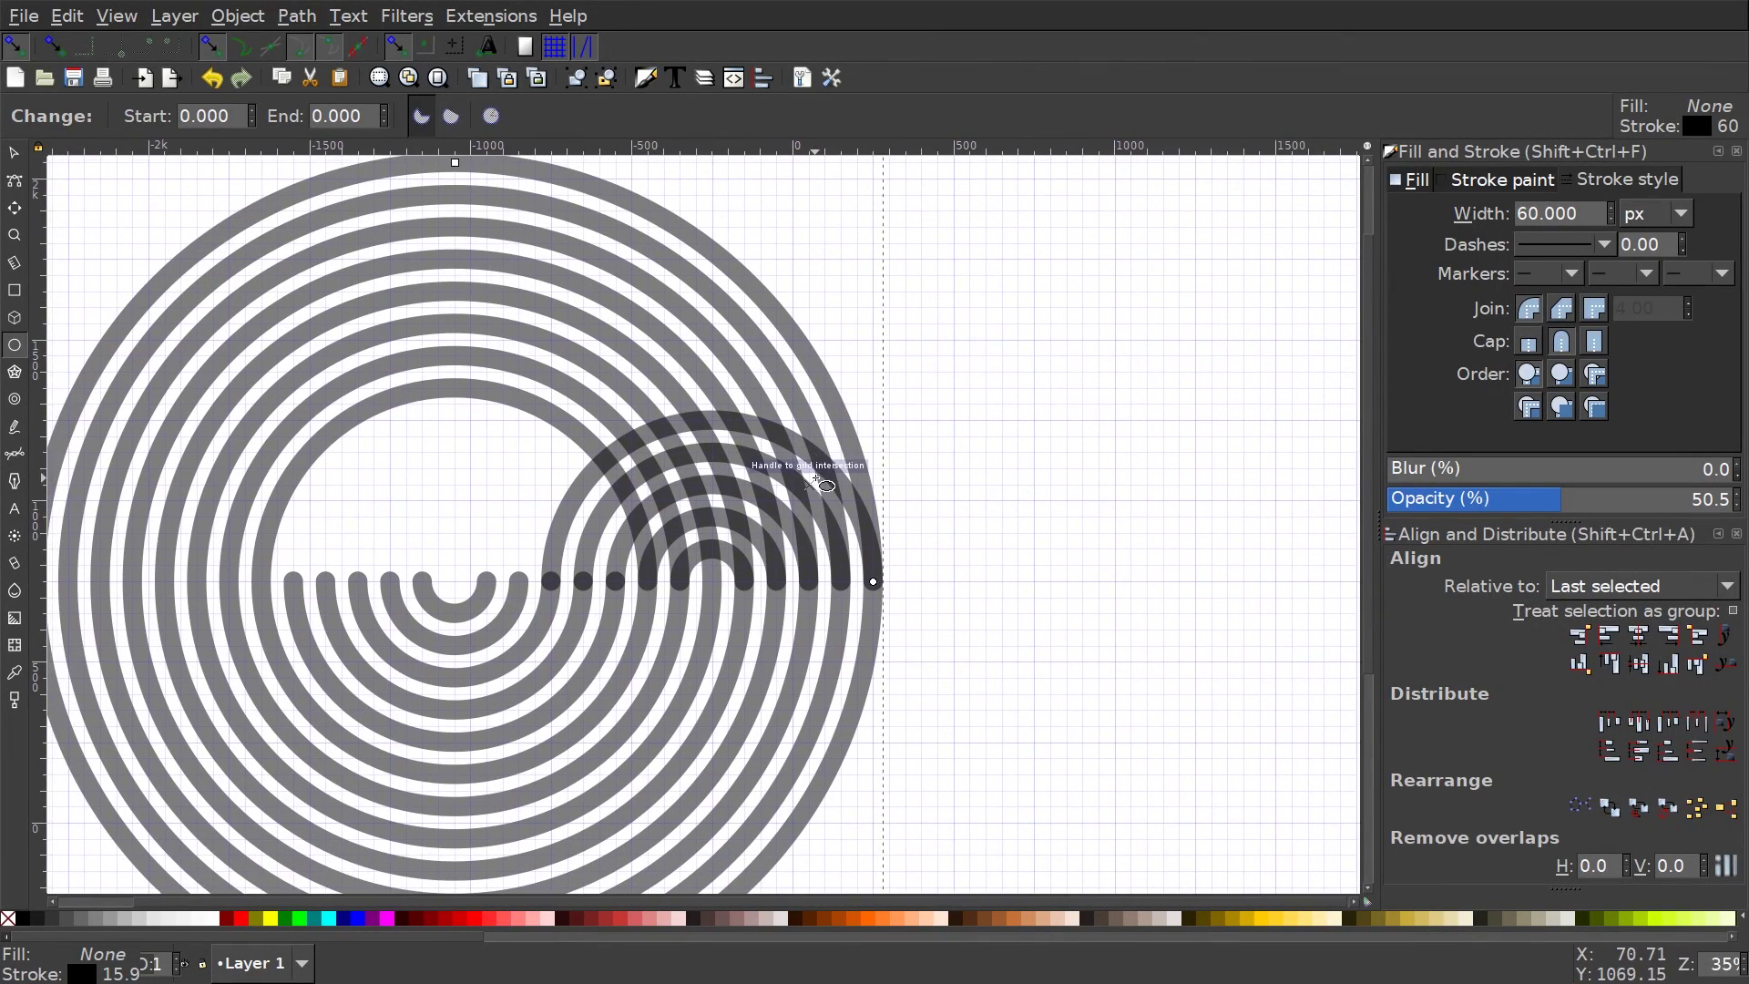
Select the five upper half-rings, give them a red stroke and group them
{"action": "left_click", "coordinate": [13, 155]}
{"action": "left_click_drag", "start_coordinate": [1000, 603], "coordinate": [515, 387]}
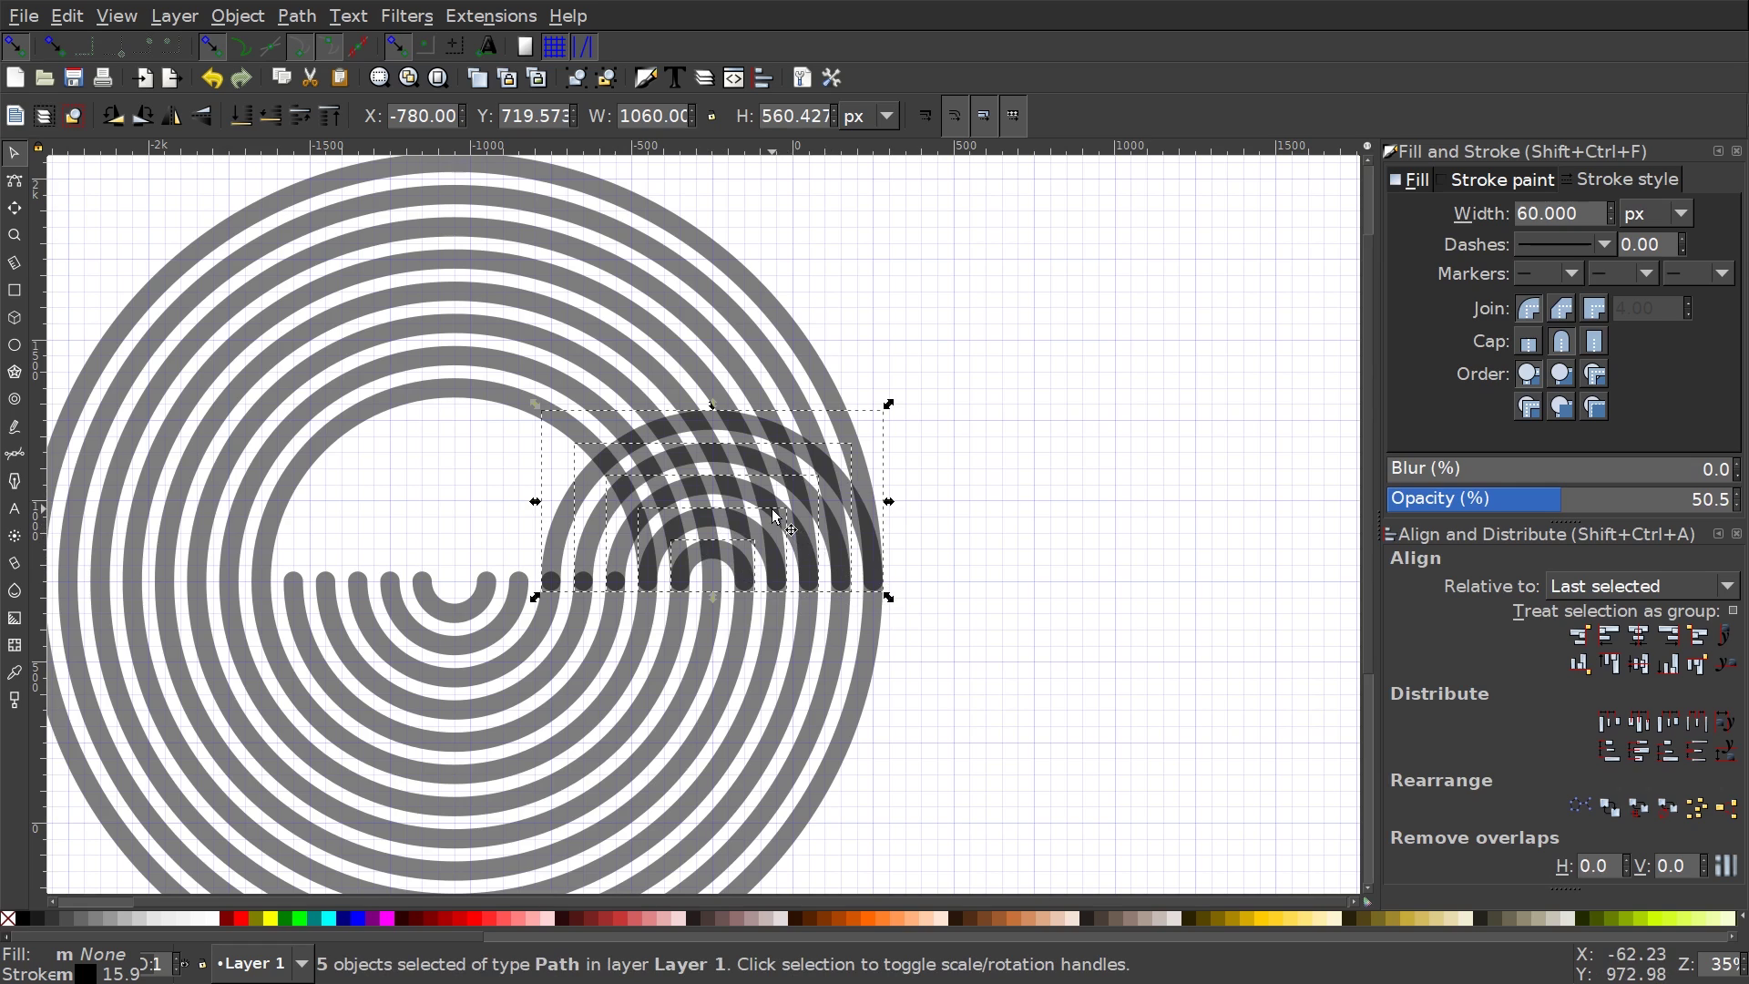
{"action": "left_click_drag", "start_coordinate": [874, 510], "coordinate": [912, 423]}
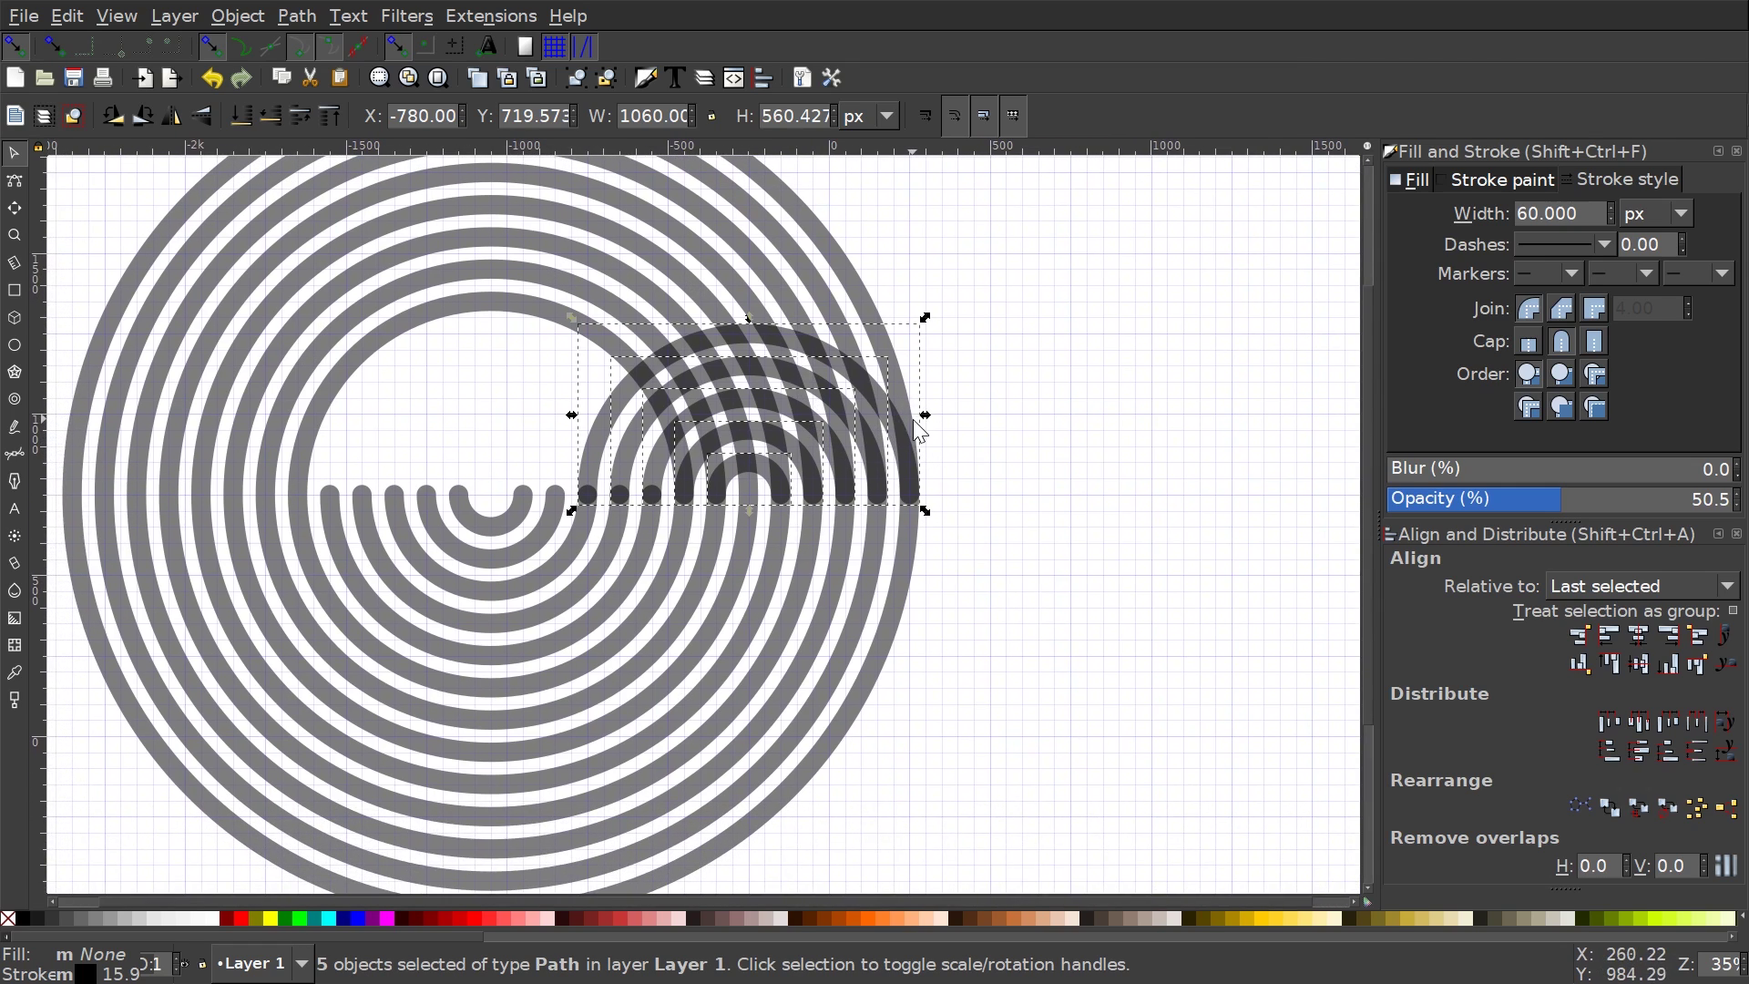
{"action": "left_click", "coordinate": [244, 918], "text": "shift"}
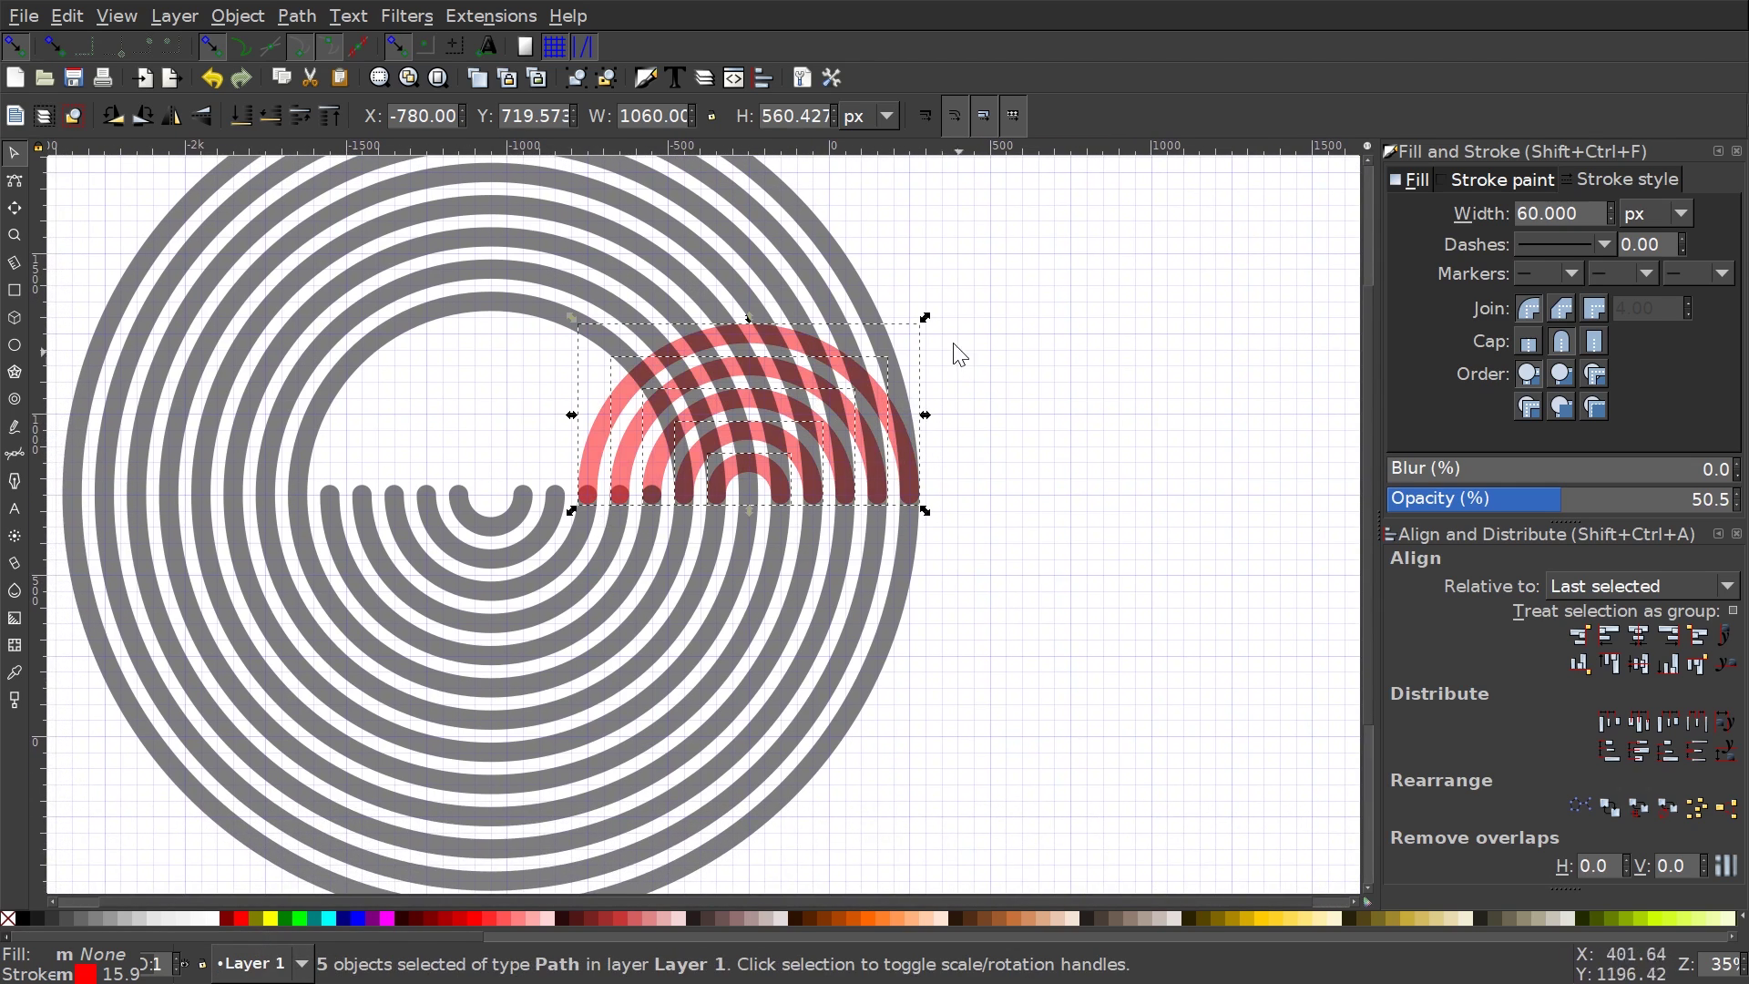
{"action": "scroll", "coordinate": [977, 424], "scroll_direction": "up", "scroll_amount": 1}
{"action": "scroll", "coordinate": [978, 424], "scroll_direction": "left", "scroll_amount": 1}
{"action": "scroll", "coordinate": [978, 423], "scroll_direction": "up", "scroll_amount": 1}
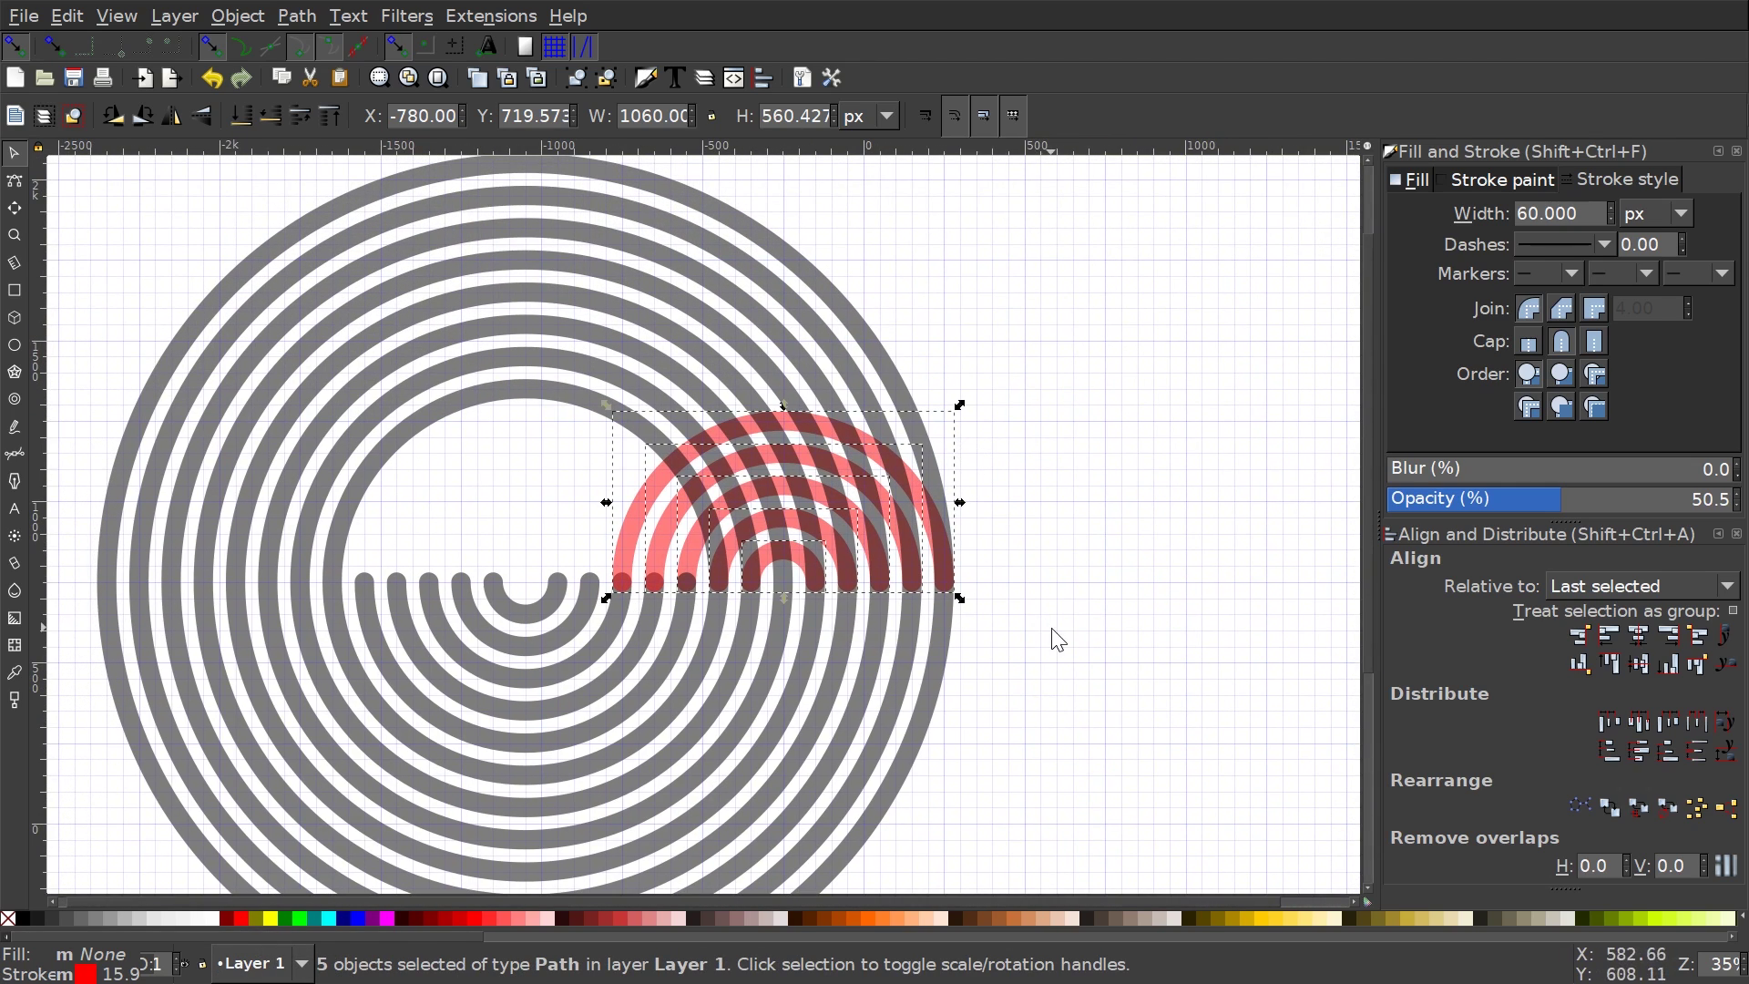
{"action": "left_click", "coordinate": [576, 79]}
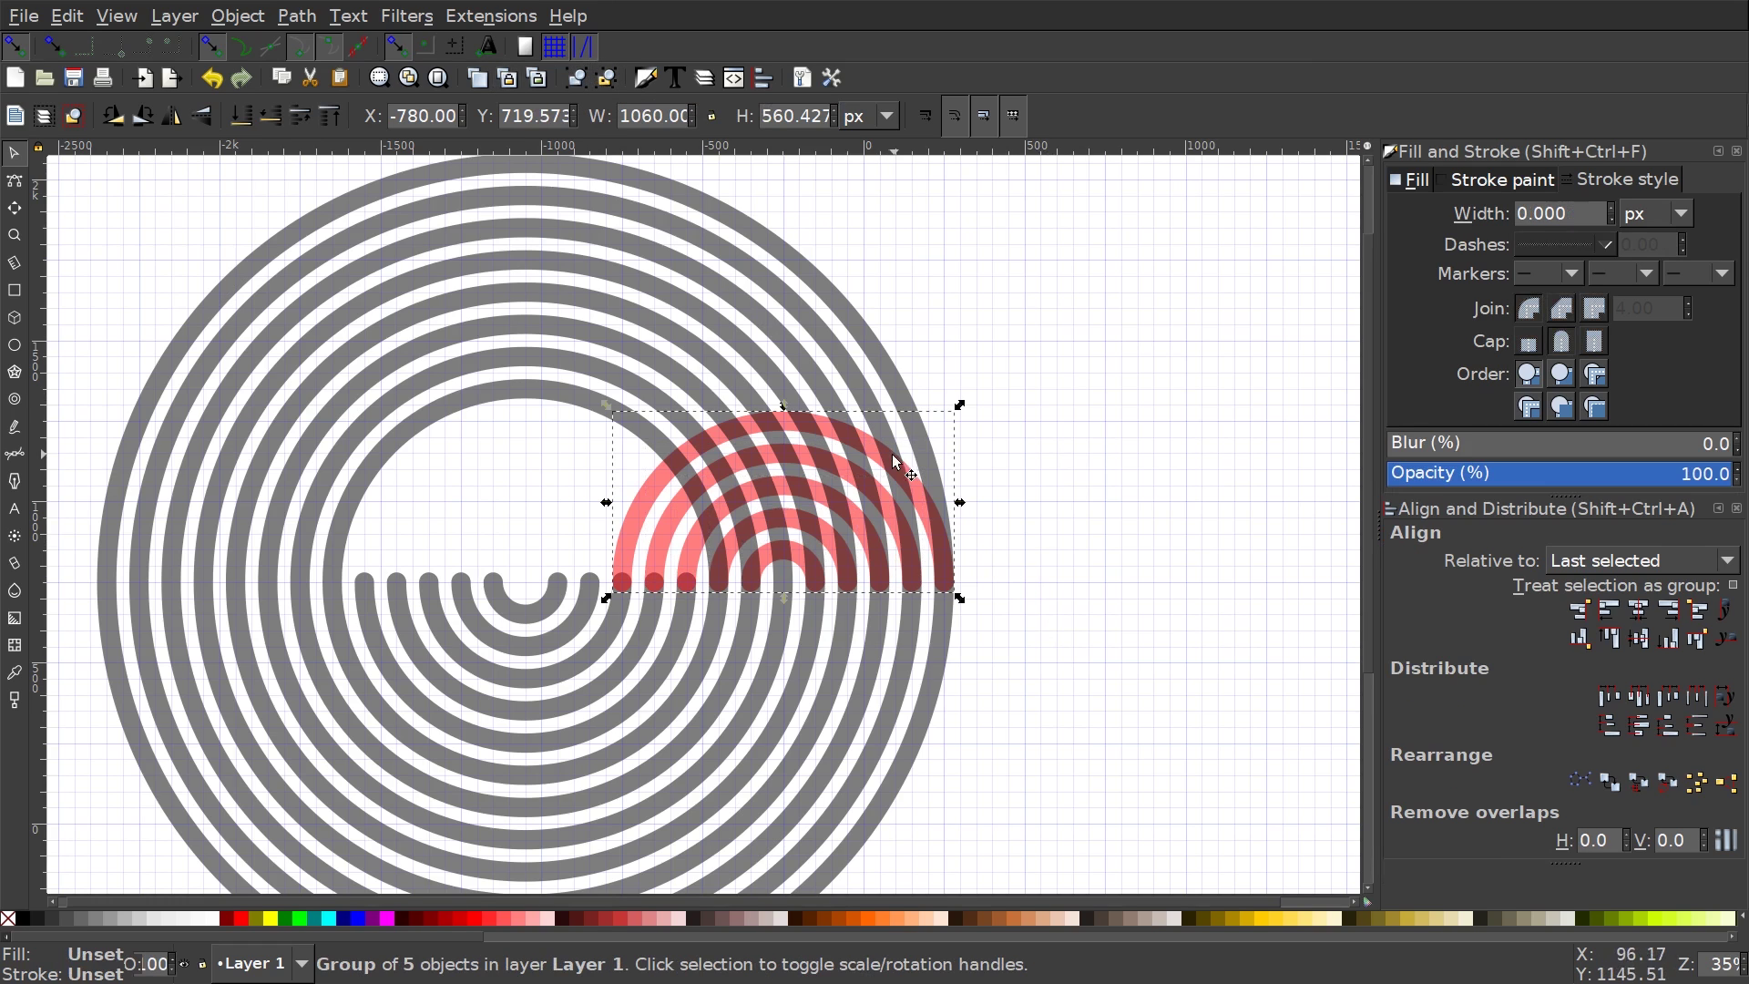
Select all the black circles and half-rings without the red group and combine them into a single path
{"action": "scroll", "coordinate": [814, 574], "scroll_direction": "right", "scroll_amount": 1}
{"action": "scroll", "coordinate": [814, 566], "scroll_direction": "down", "scroll_amount": 5}
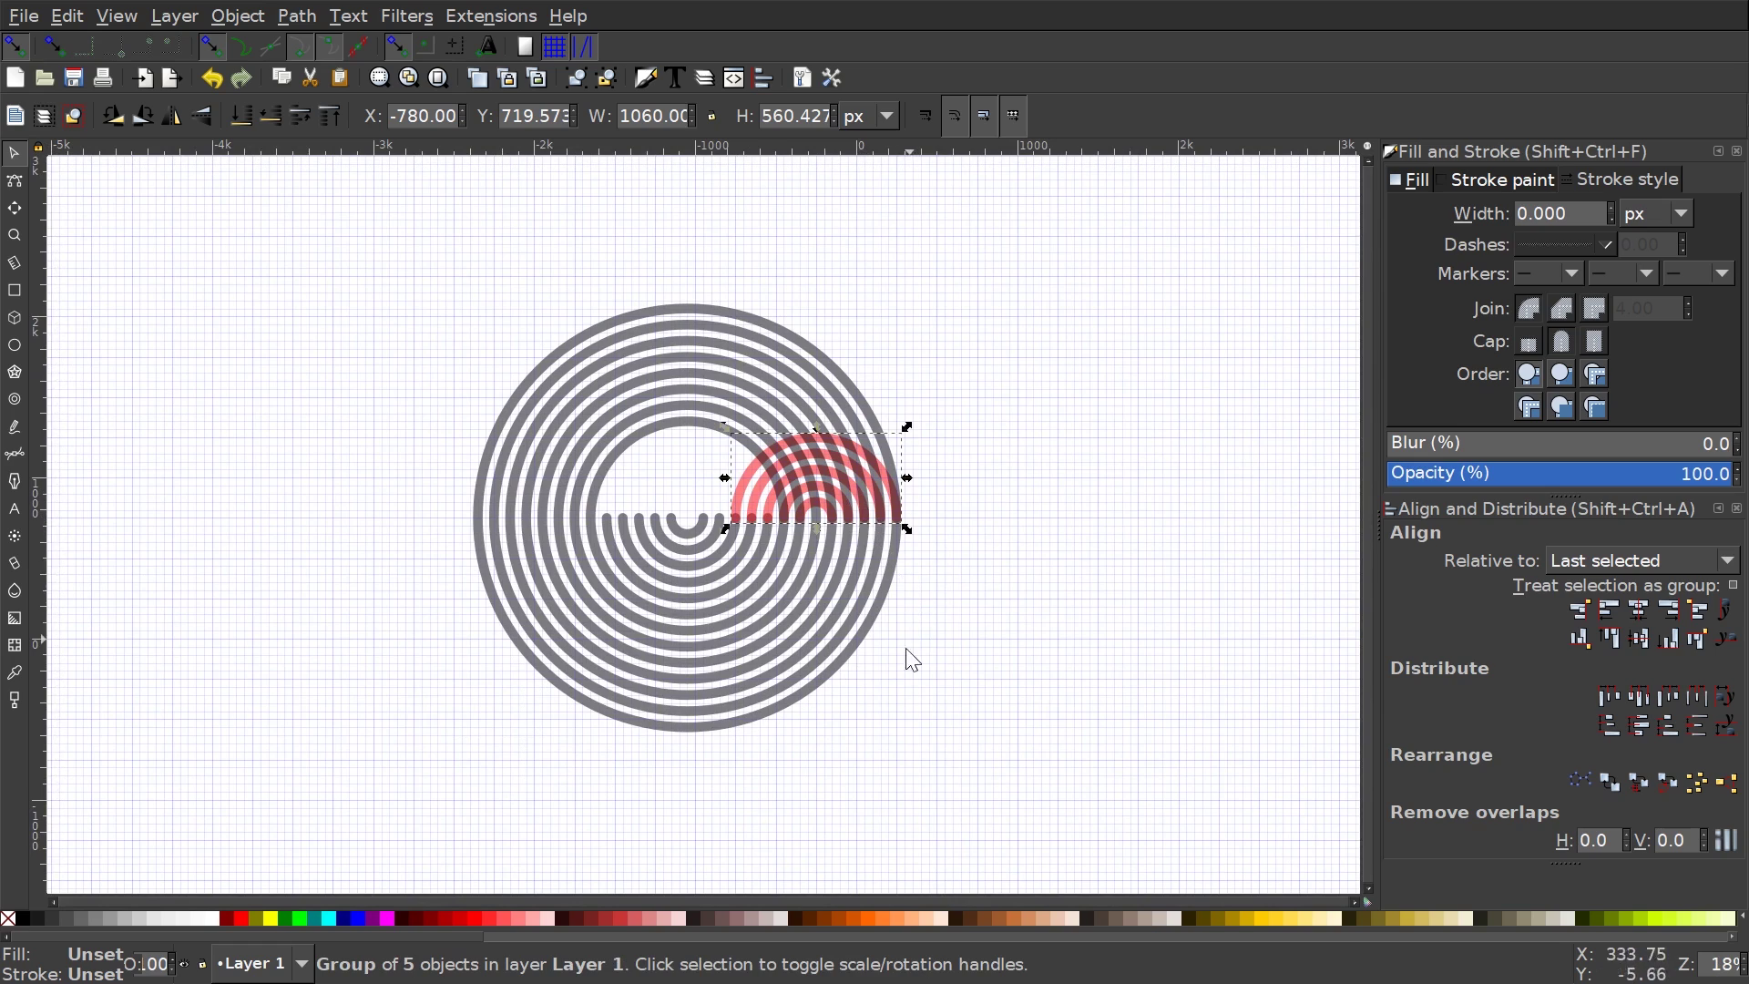
{"action": "left_click_drag", "start_coordinate": [1181, 792], "coordinate": [281, 170]}
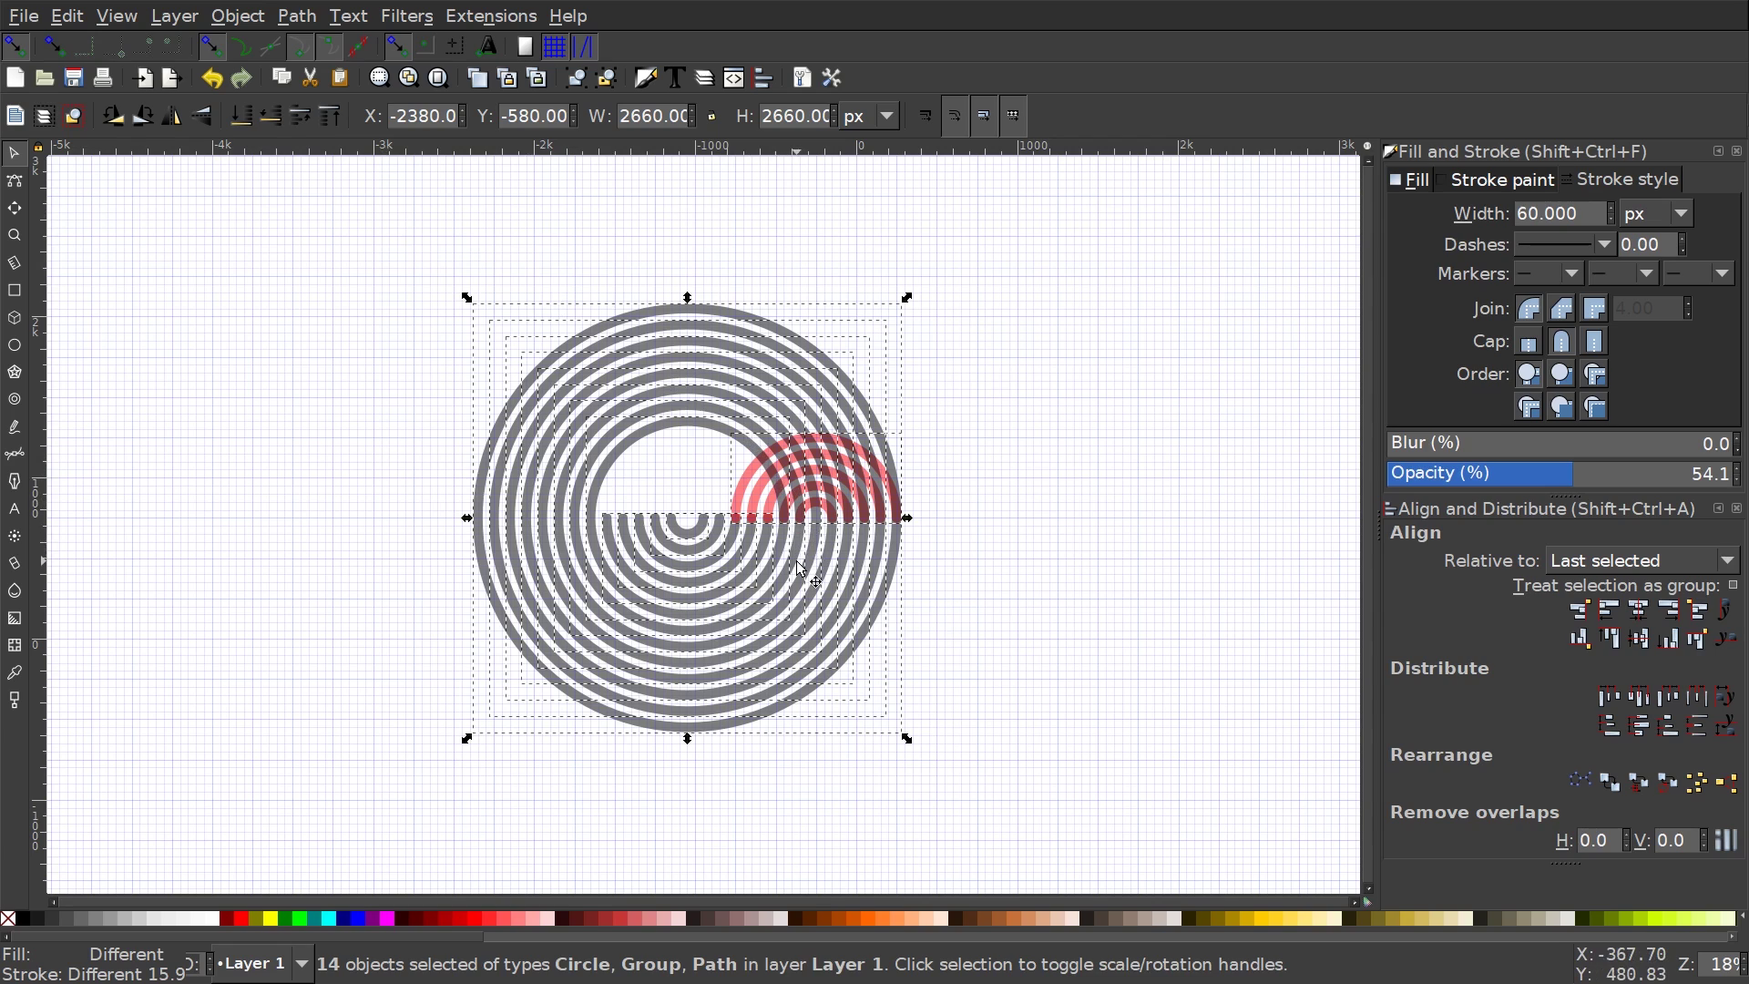
{"action": "key", "text": "shift"}
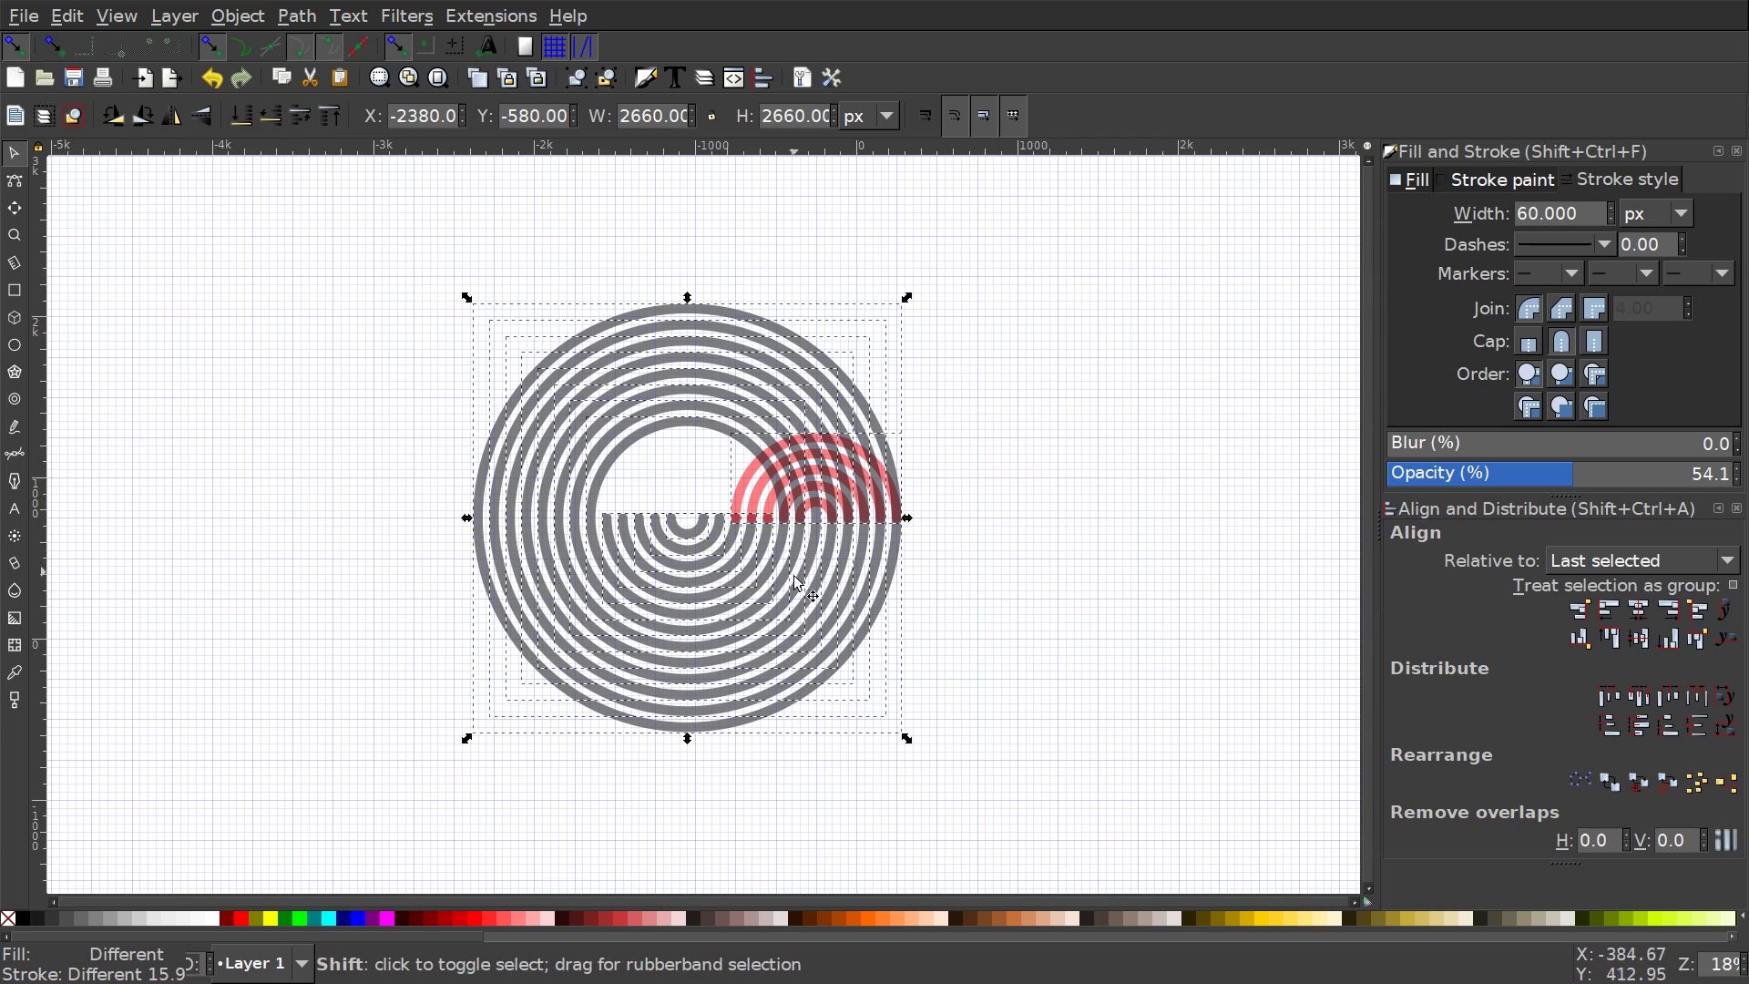
{"action": "left_click", "coordinate": [745, 496], "text": "shift"}
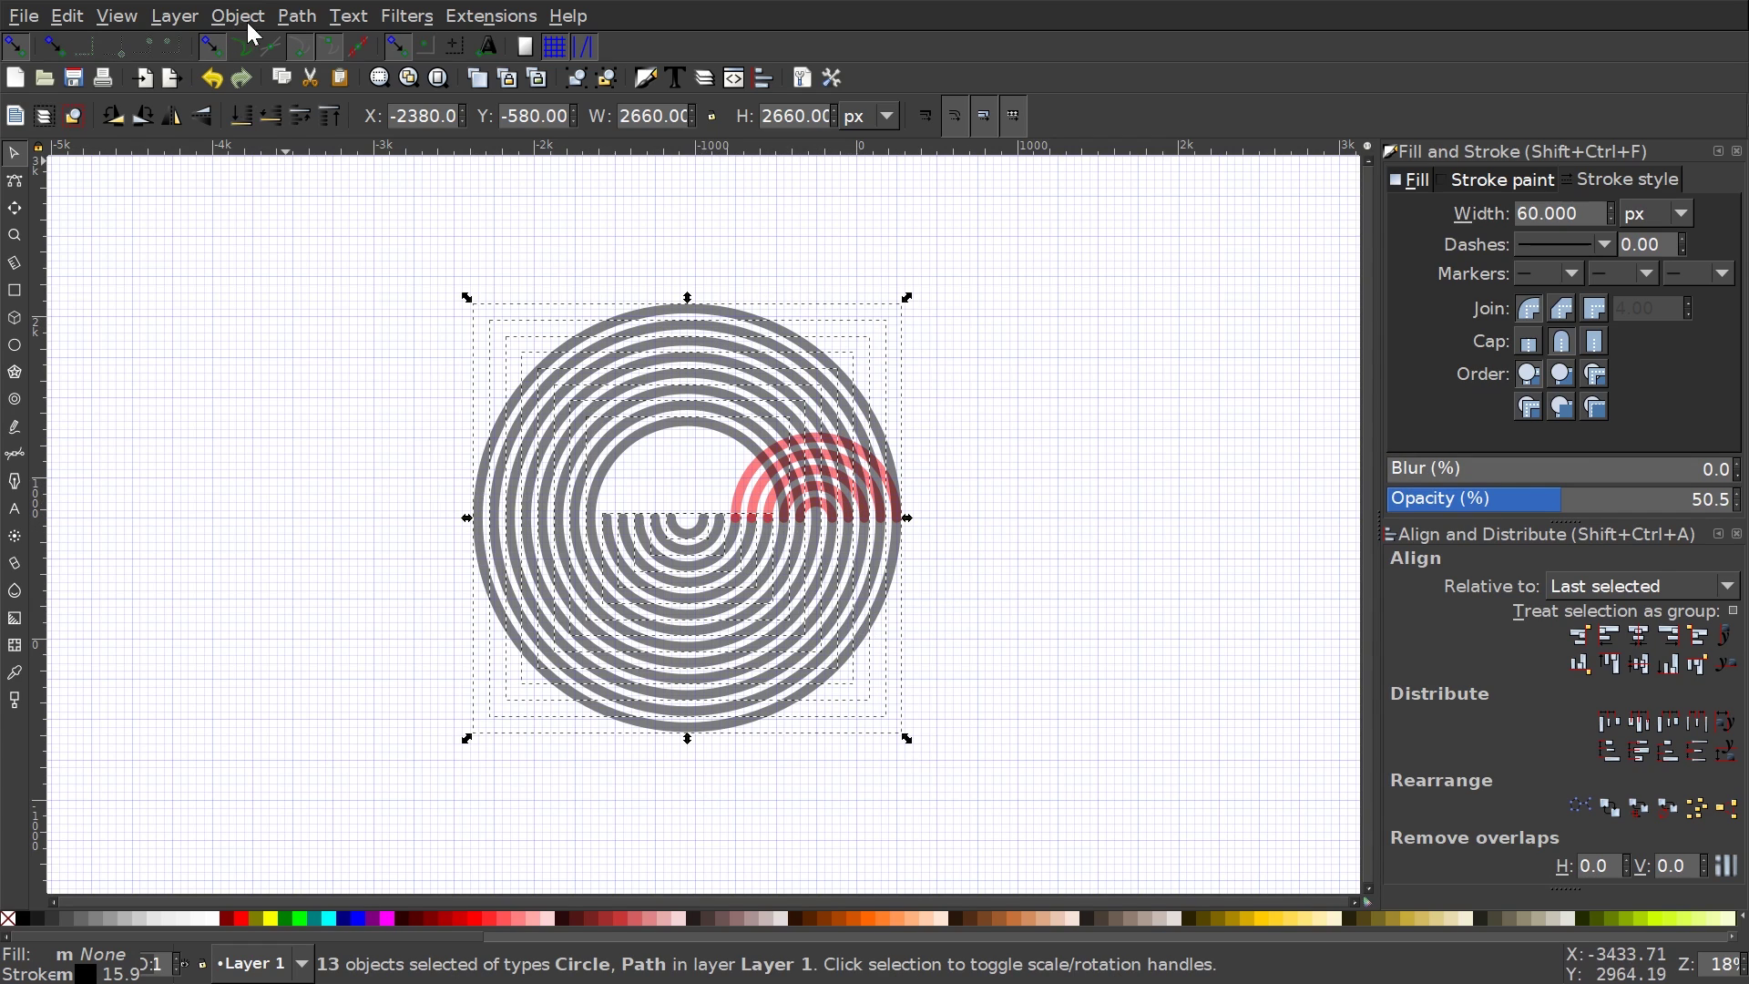
{"action": "left_click", "coordinate": [299, 16]}
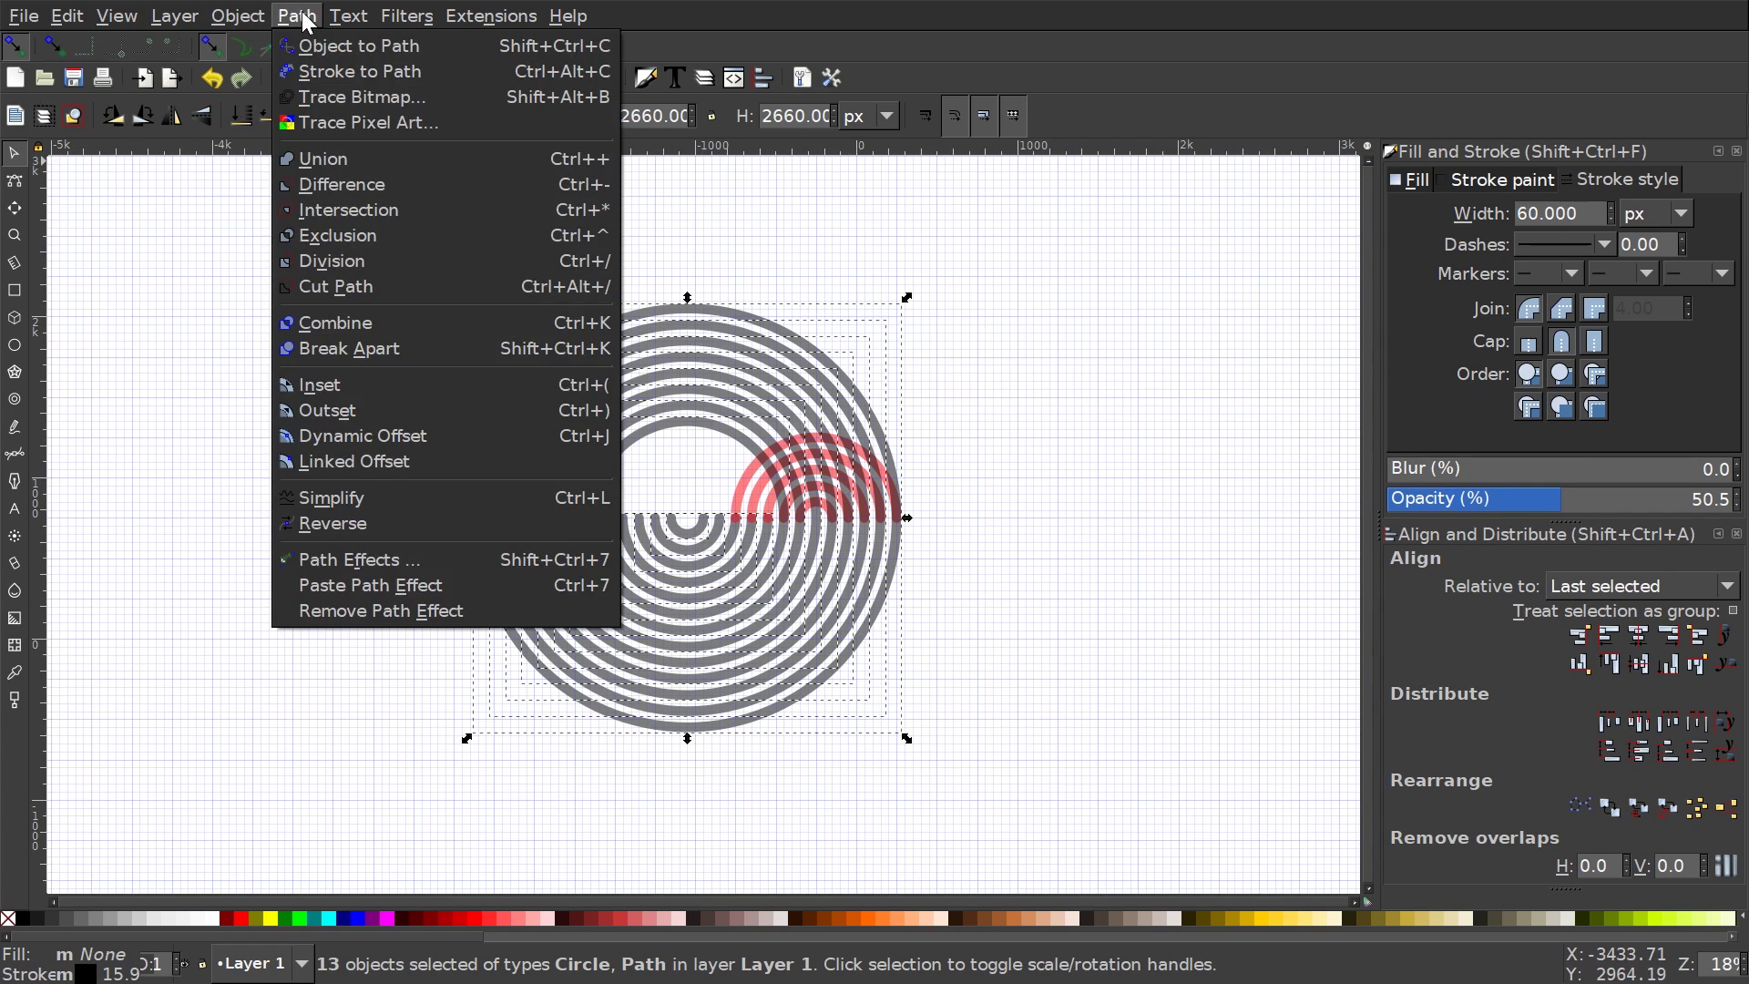
{"action": "left_click", "coordinate": [342, 321]}
{"action": "left_click_drag", "start_coordinate": [1017, 658], "coordinate": [955, 566]}
{"action": "scroll", "coordinate": [827, 483], "scroll_direction": "up", "scroll_amount": 1}
{"action": "left_click_drag", "start_coordinate": [824, 481], "coordinate": [833, 525]}
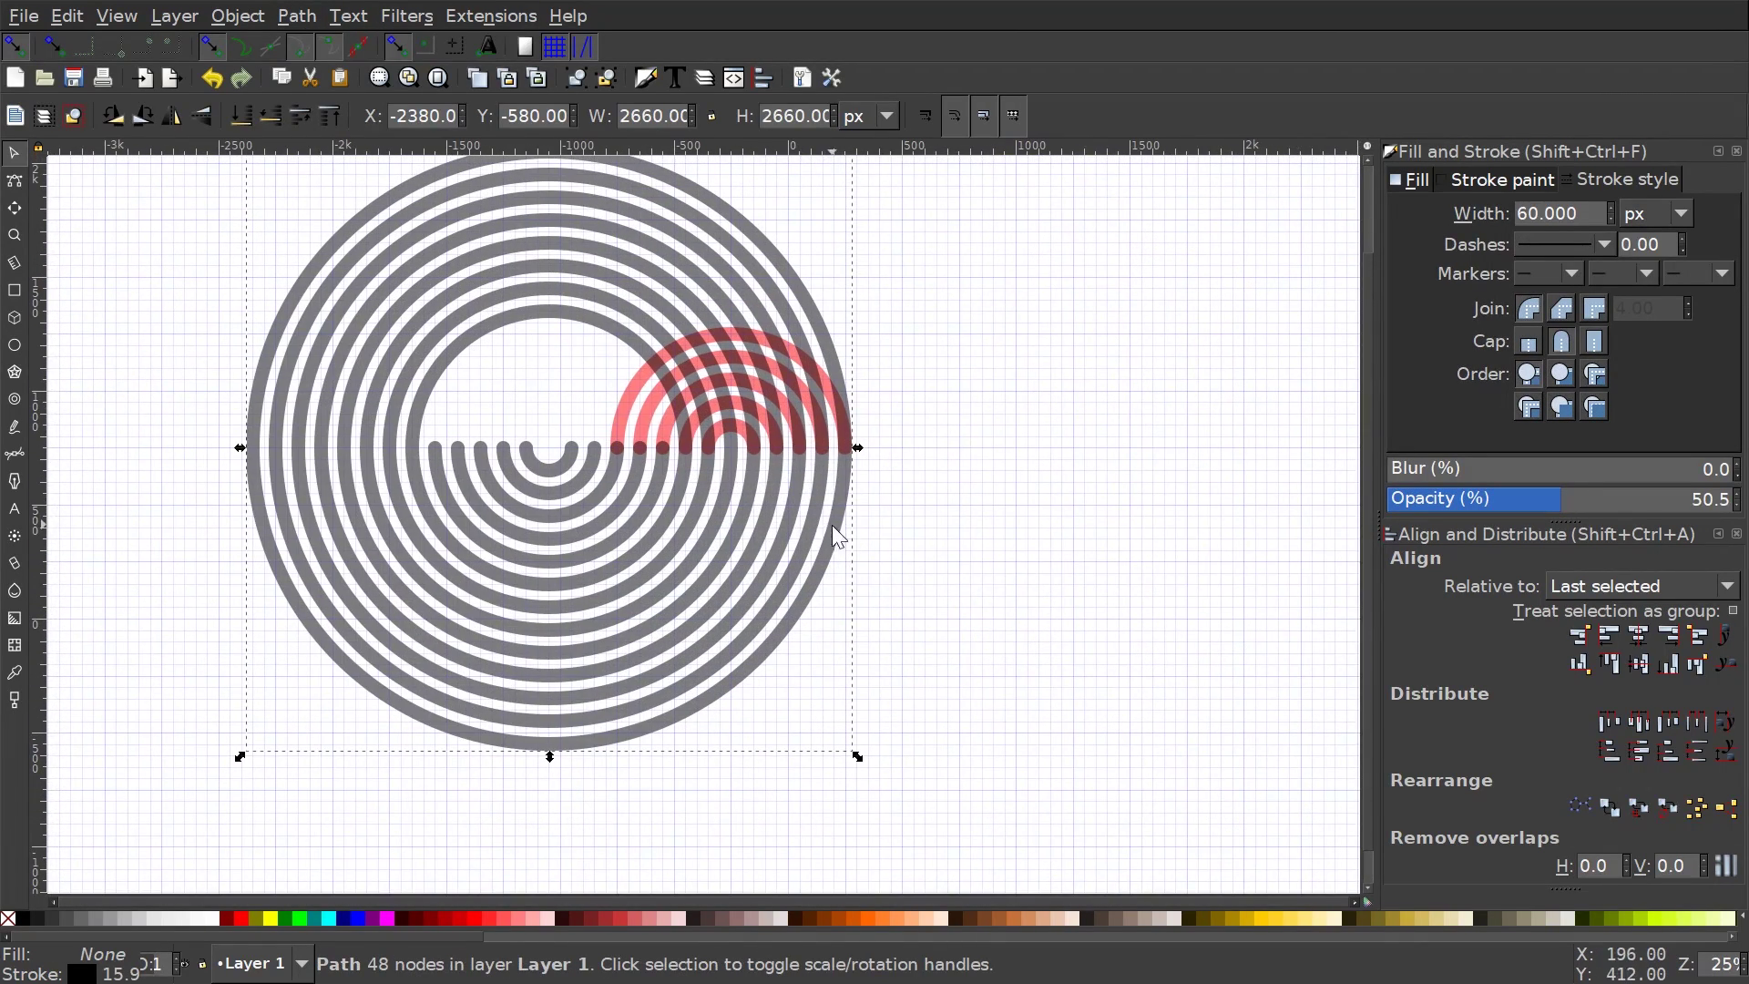
Copy the red half-ring group and lock its width-to-height ratio
{"action": "left_click", "coordinate": [638, 397]}
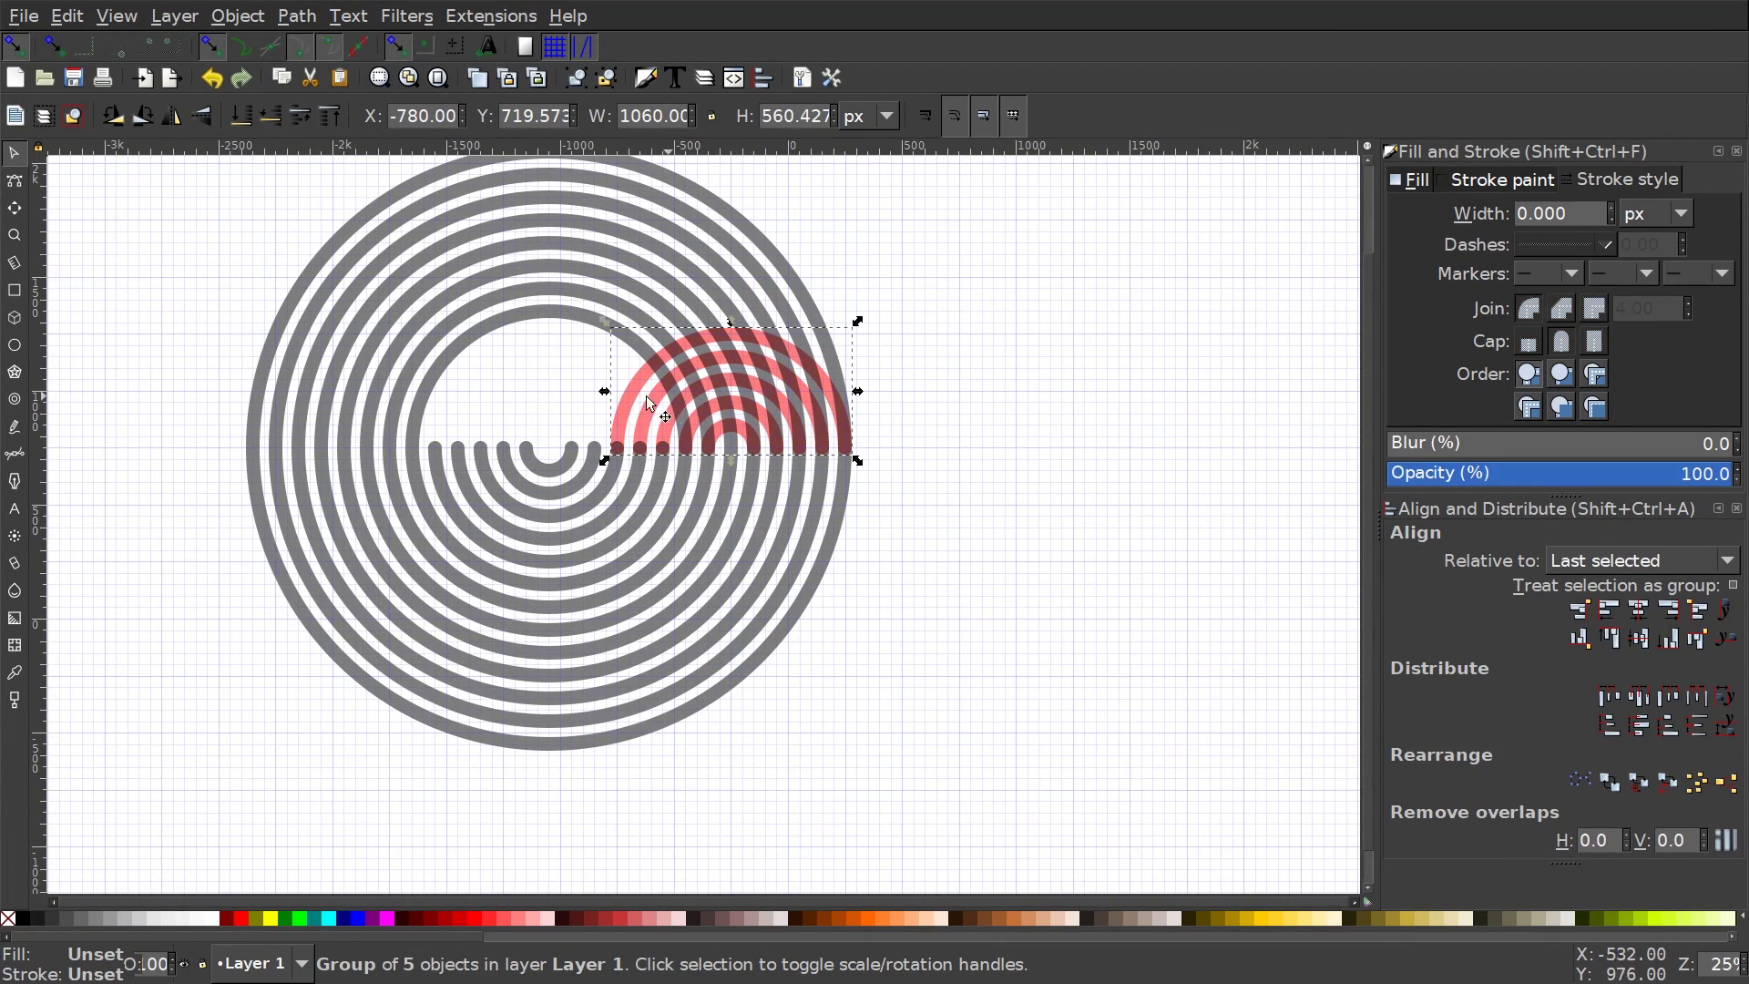
{"action": "left_click_drag", "start_coordinate": [679, 447], "coordinate": [685, 479]}
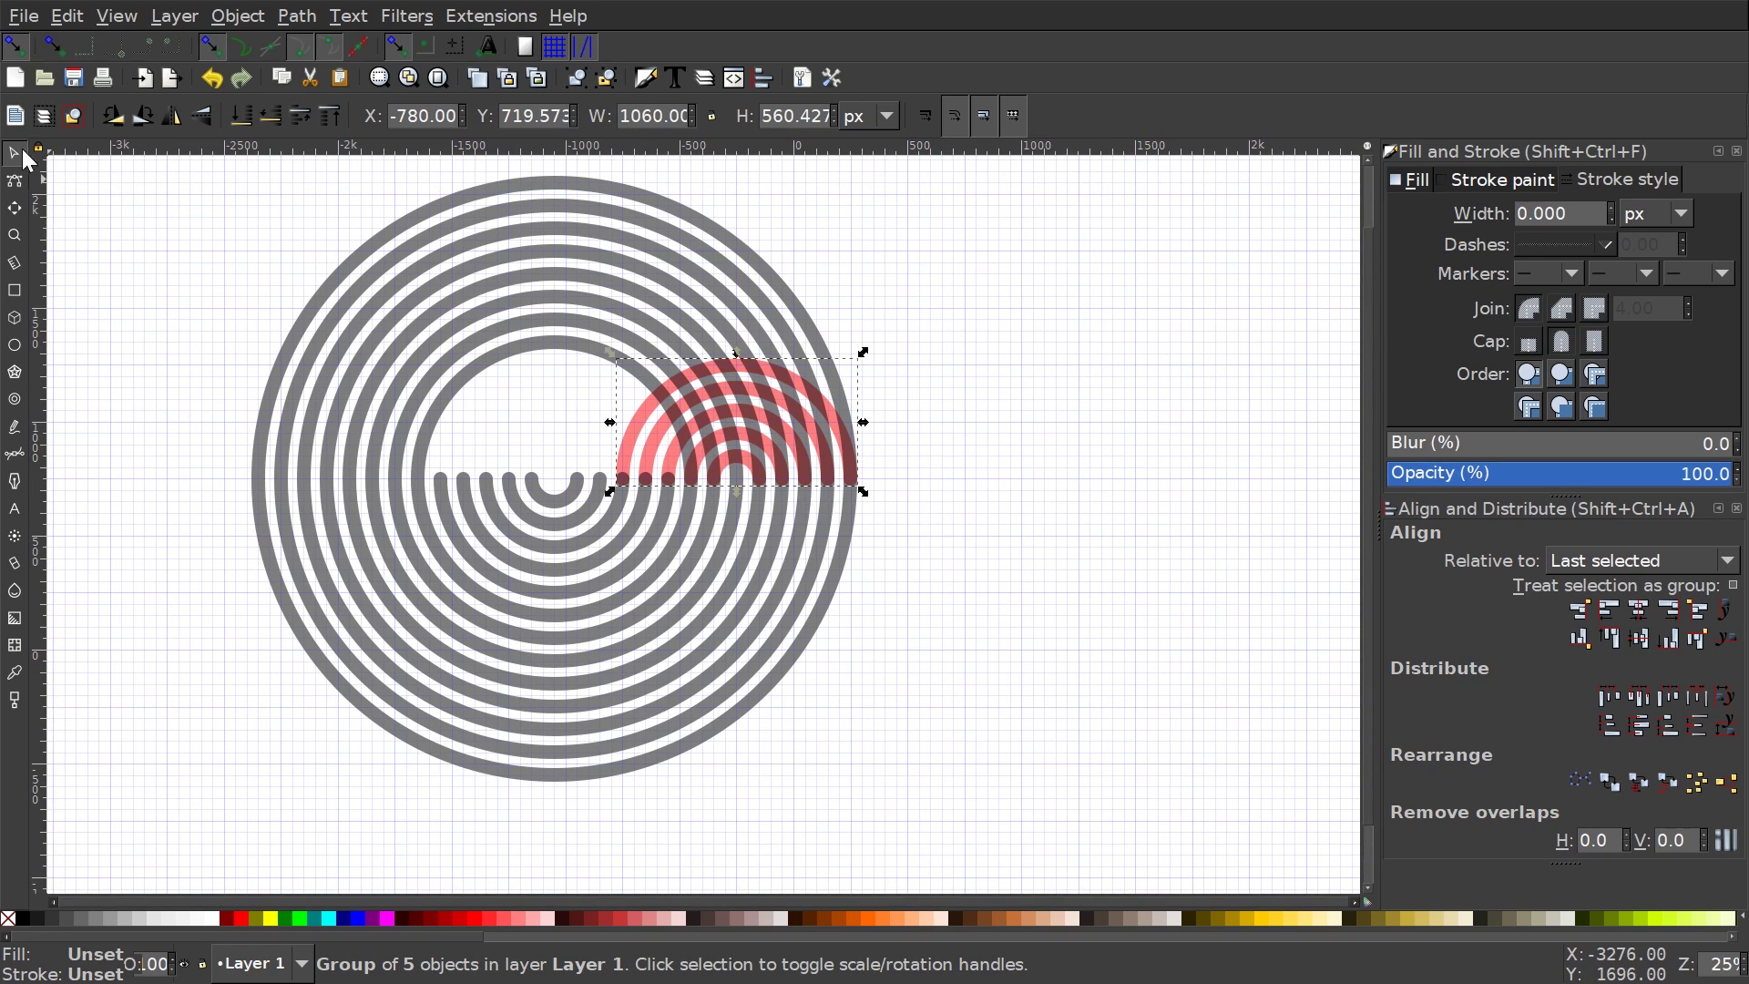
{"action": "left_click", "coordinate": [66, 15]}
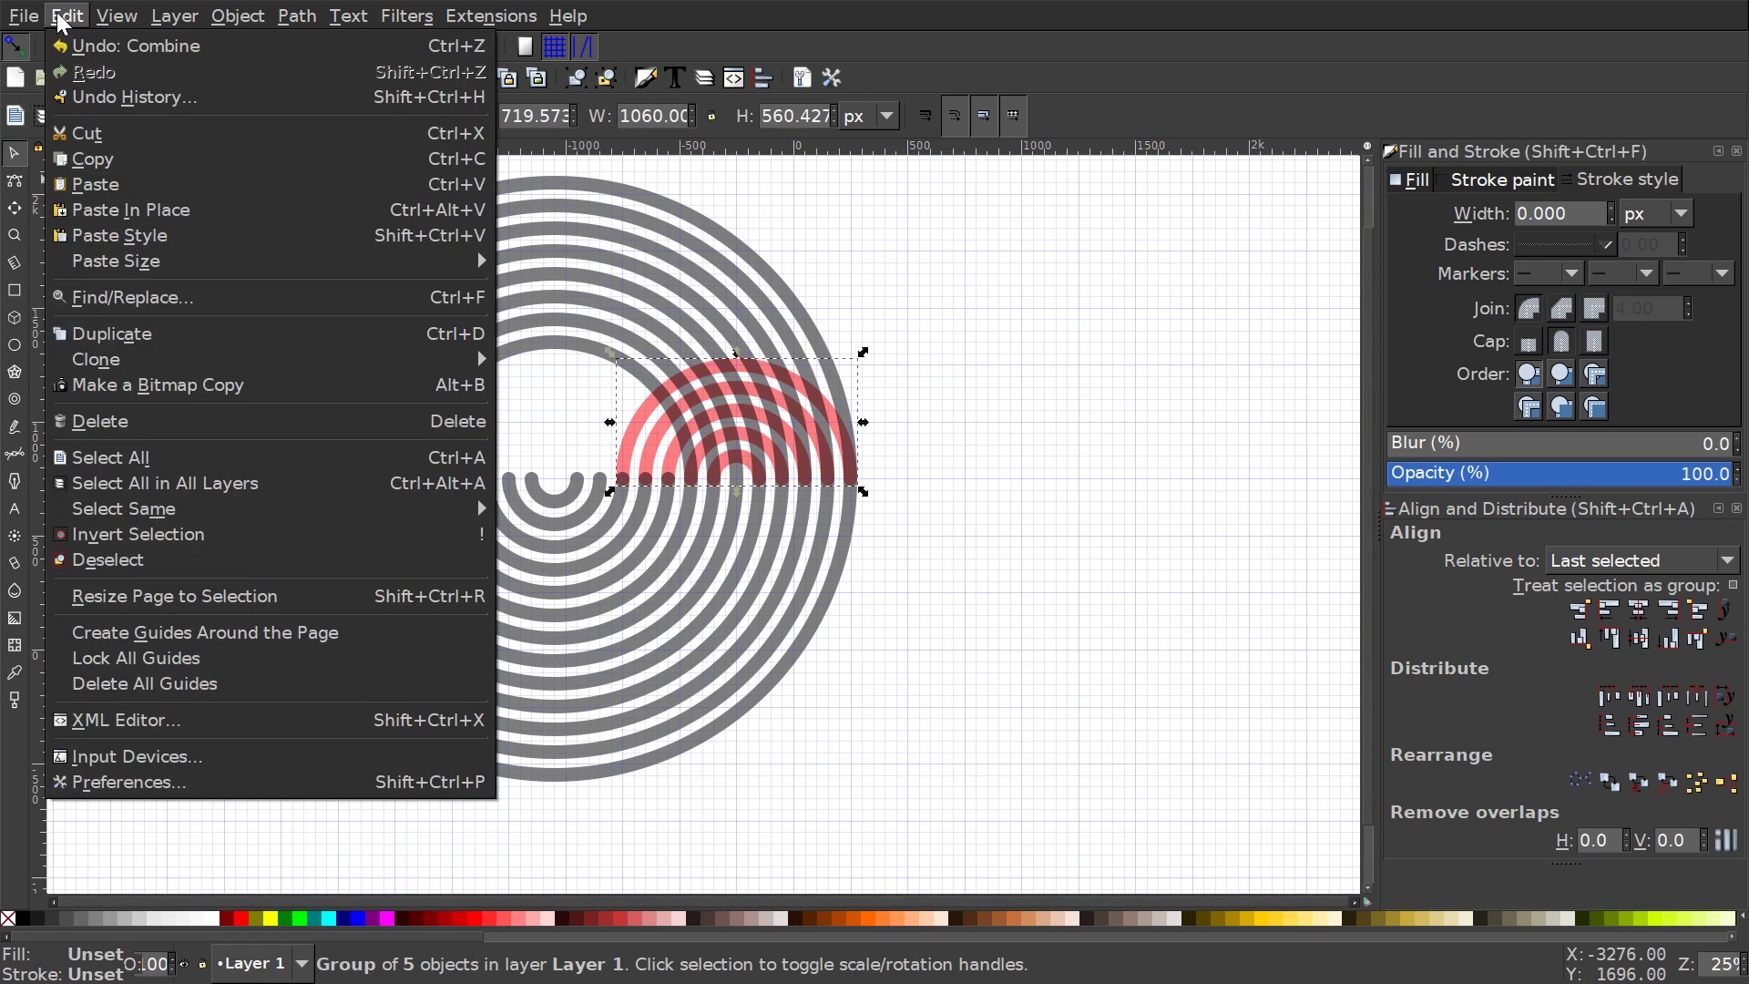
{"action": "left_click", "coordinate": [105, 160]}
{"action": "scroll", "coordinate": [628, 547], "scroll_direction": "right", "scroll_amount": 2}
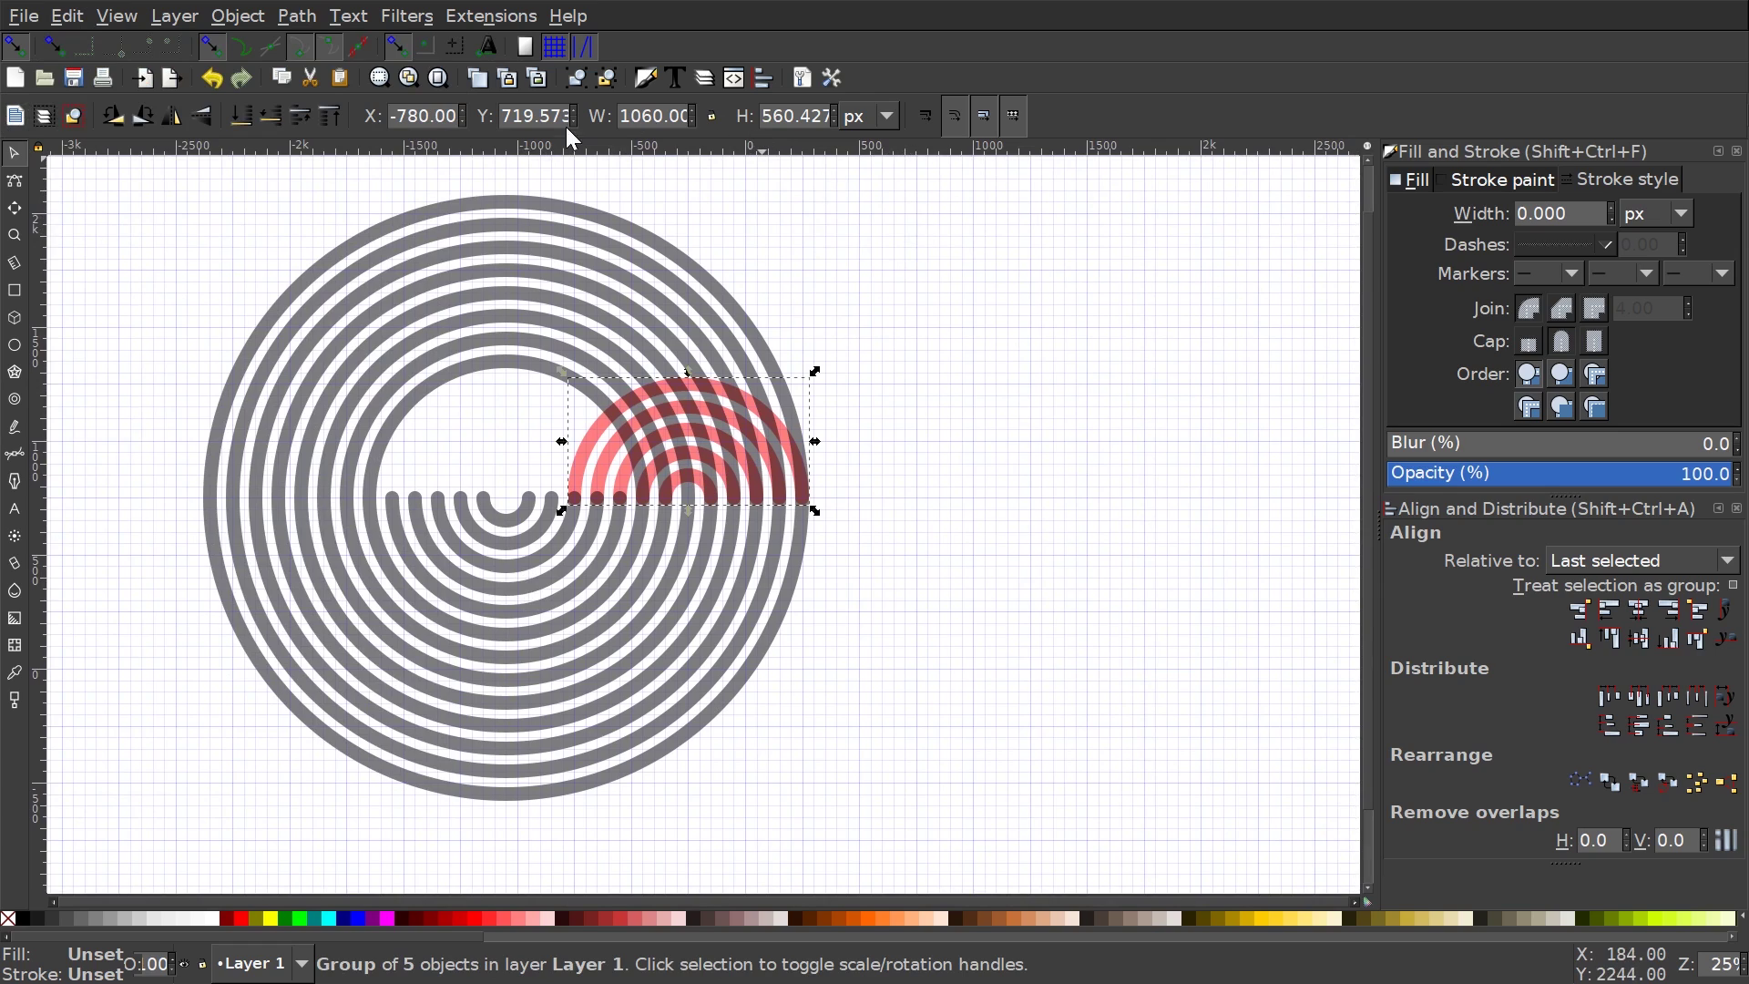
{"action": "left_click", "coordinate": [713, 116]}
{"action": "scroll", "coordinate": [601, 396], "scroll_direction": "right", "scroll_amount": 3}
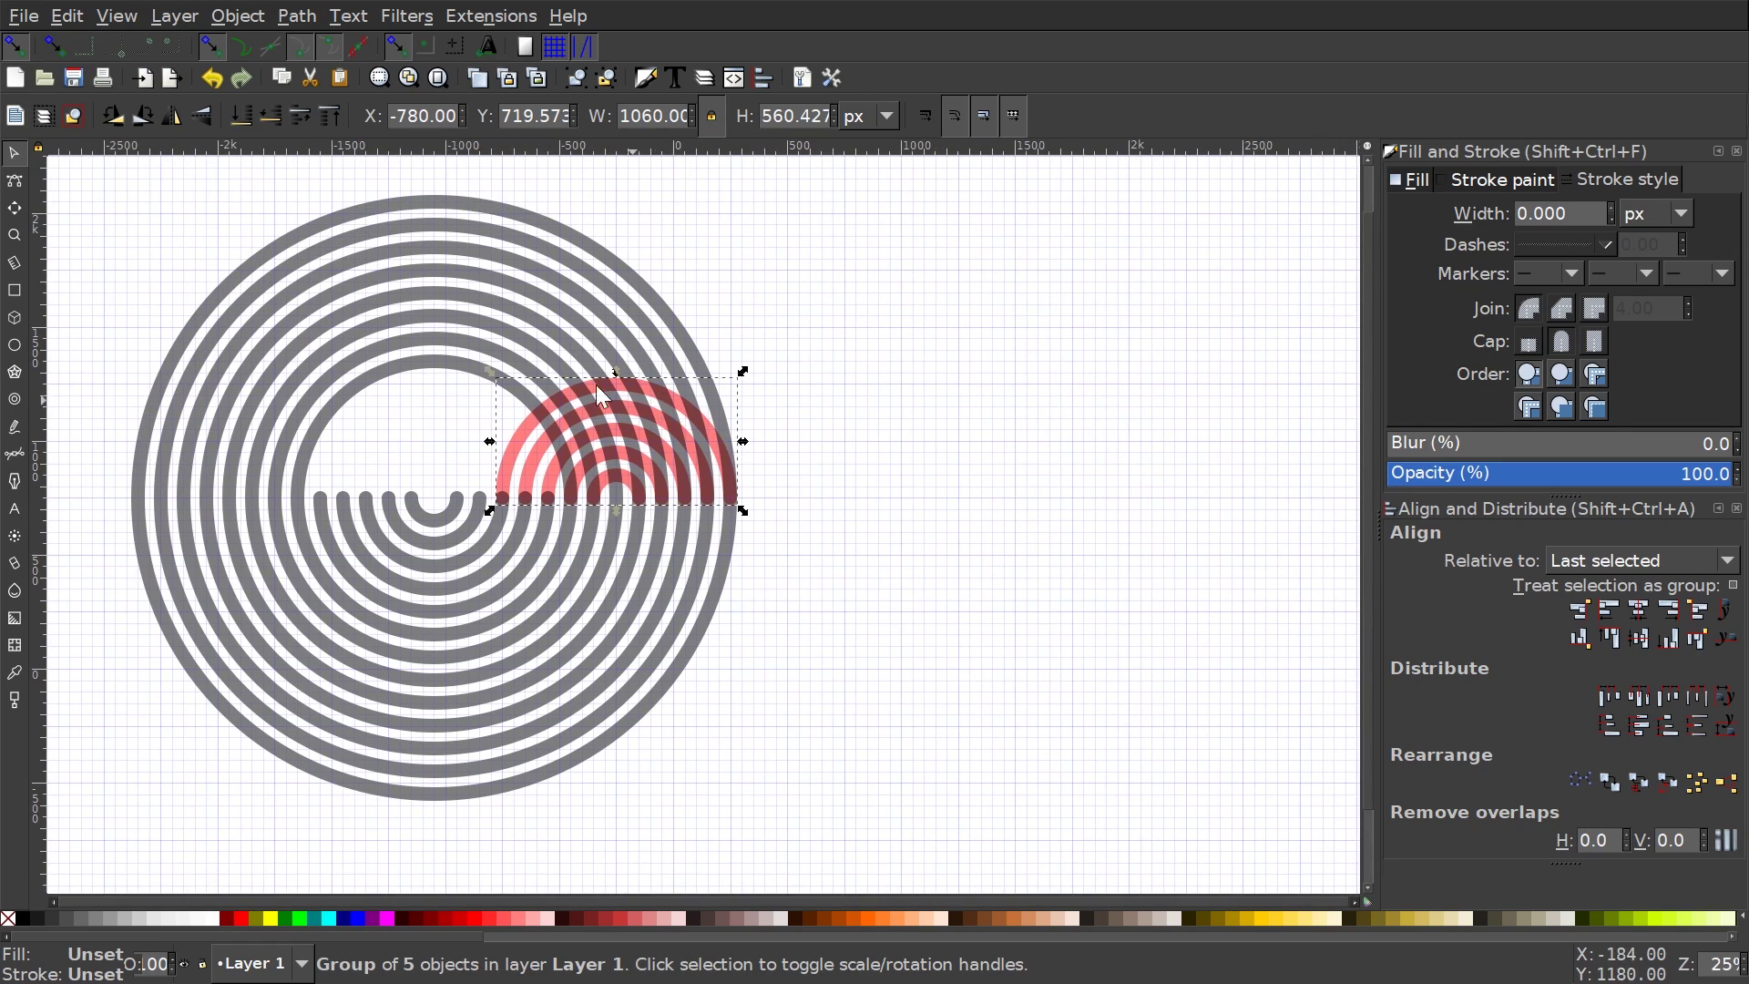
Draw a circle in the empty area beside the rings and give it a green fill with no stroke
{"action": "left_click", "coordinate": [14, 344]}
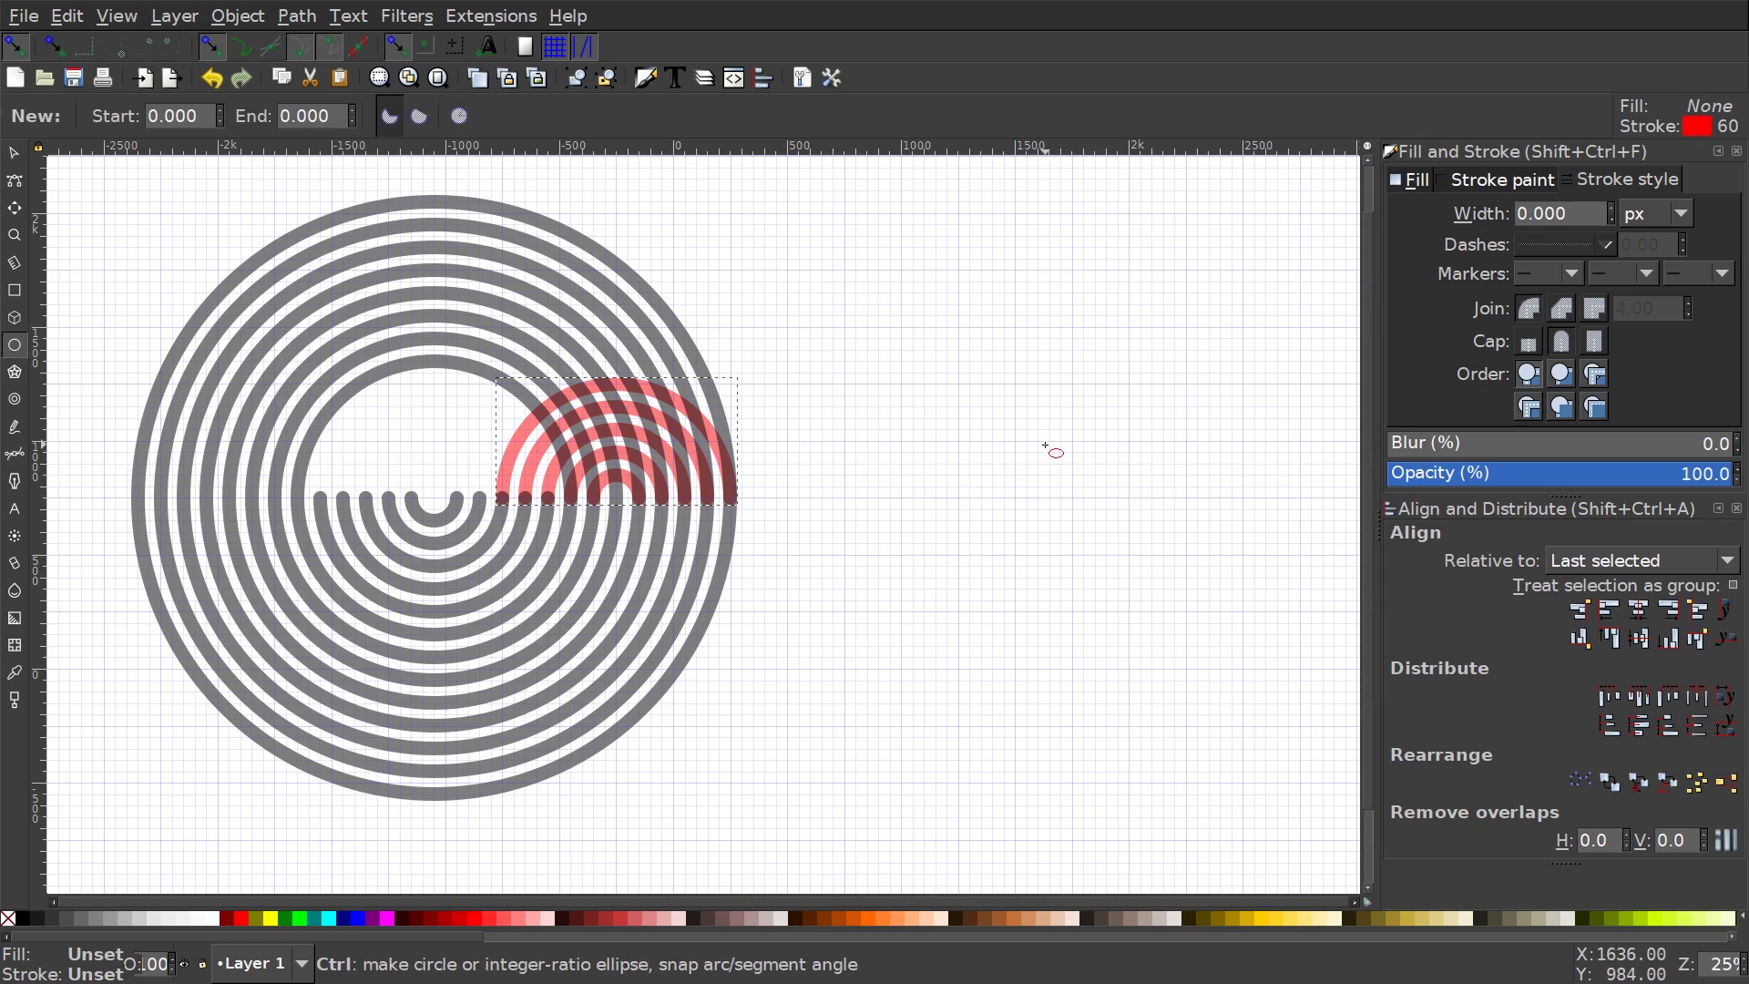
{"action": "left_click_drag", "start_coordinate": [1014, 429], "coordinate": [1097, 576]}
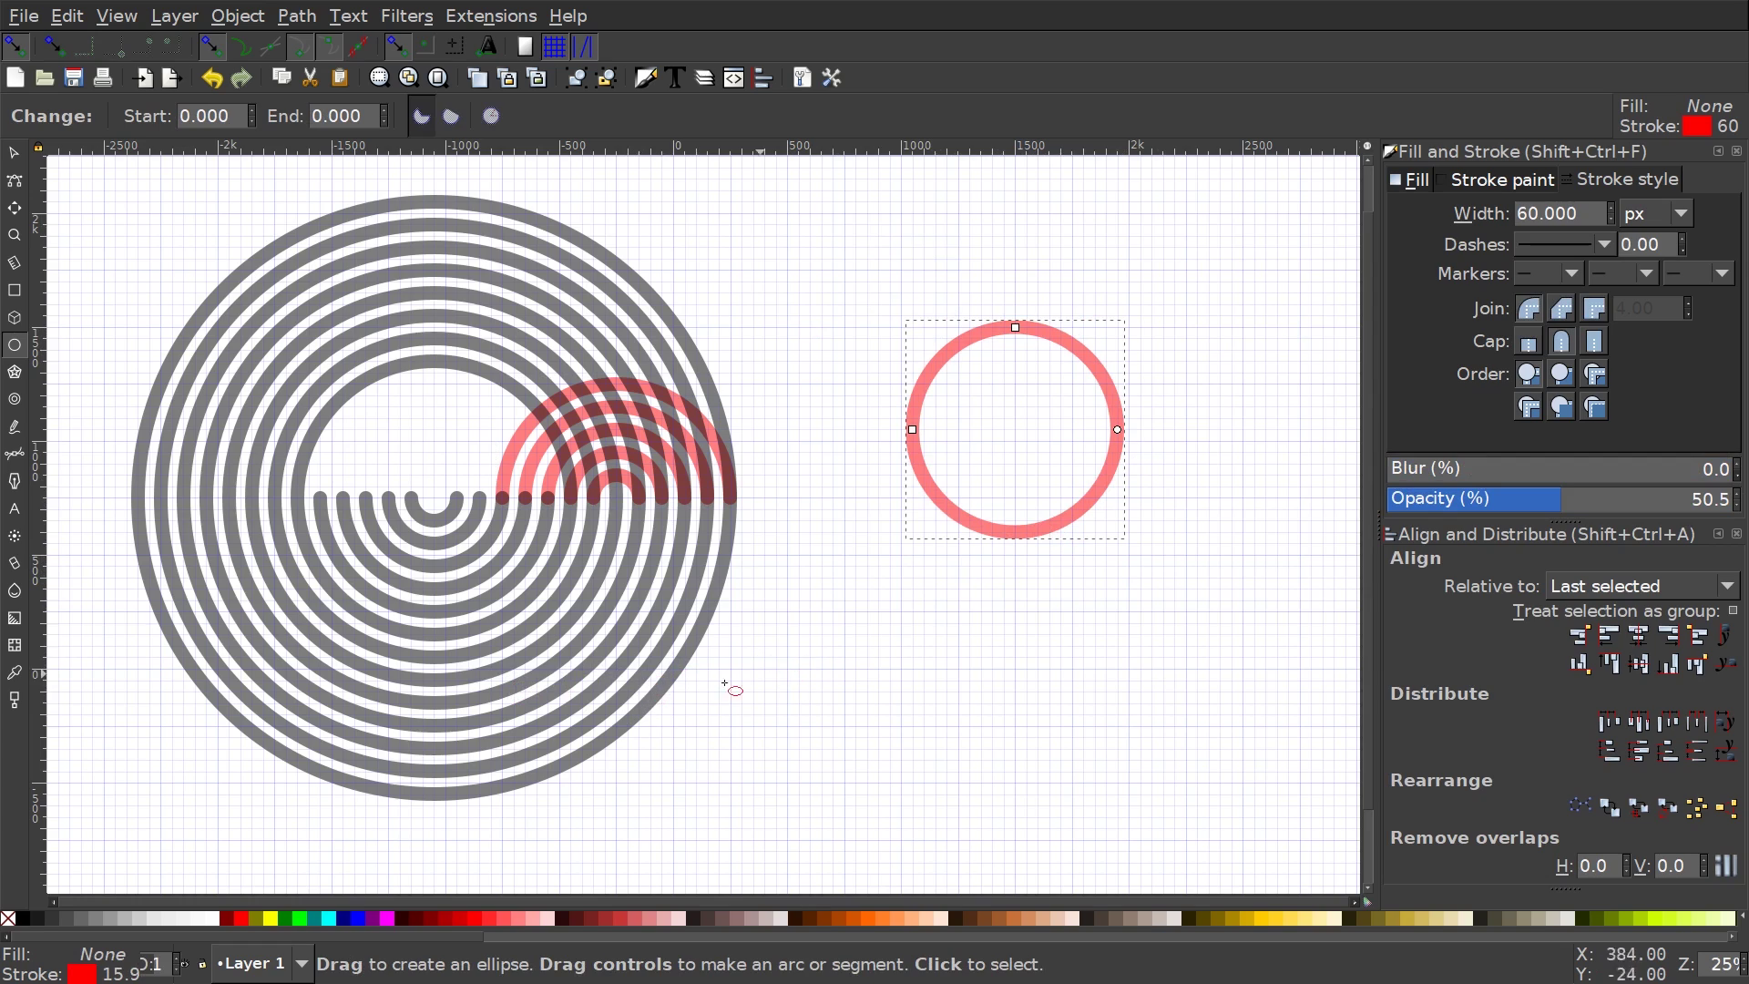
{"action": "left_click", "coordinate": [297, 918]}
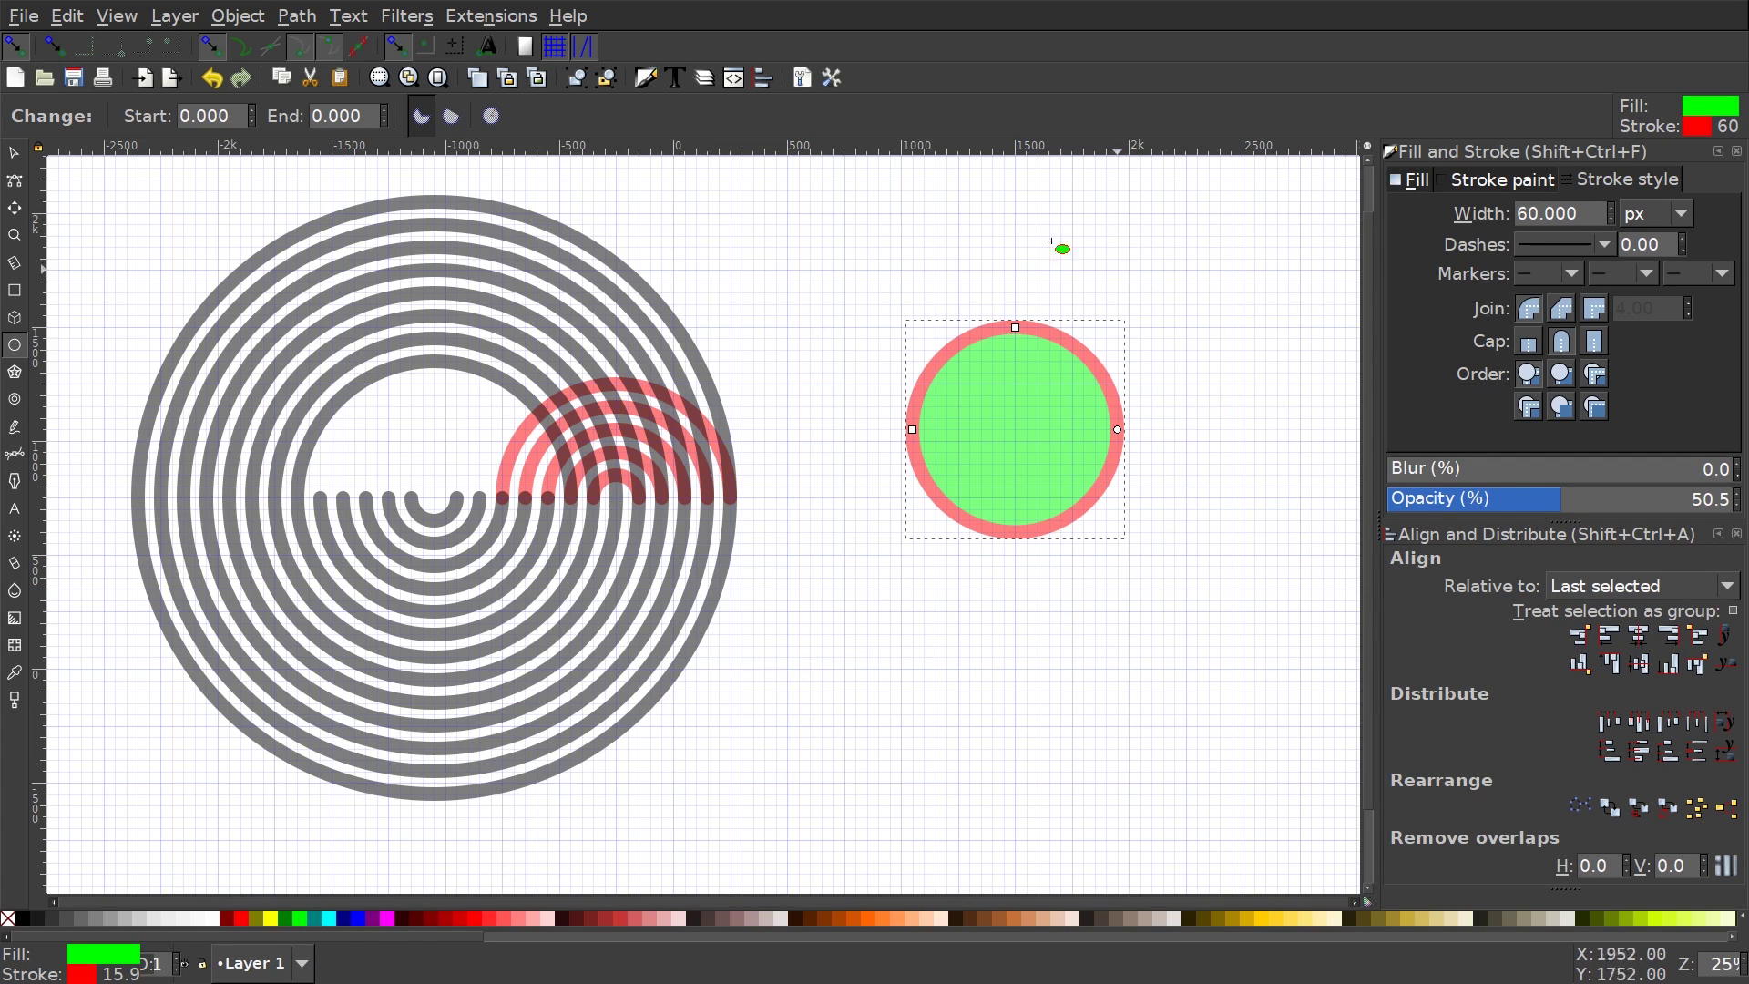
{"action": "key", "text": "shift"}
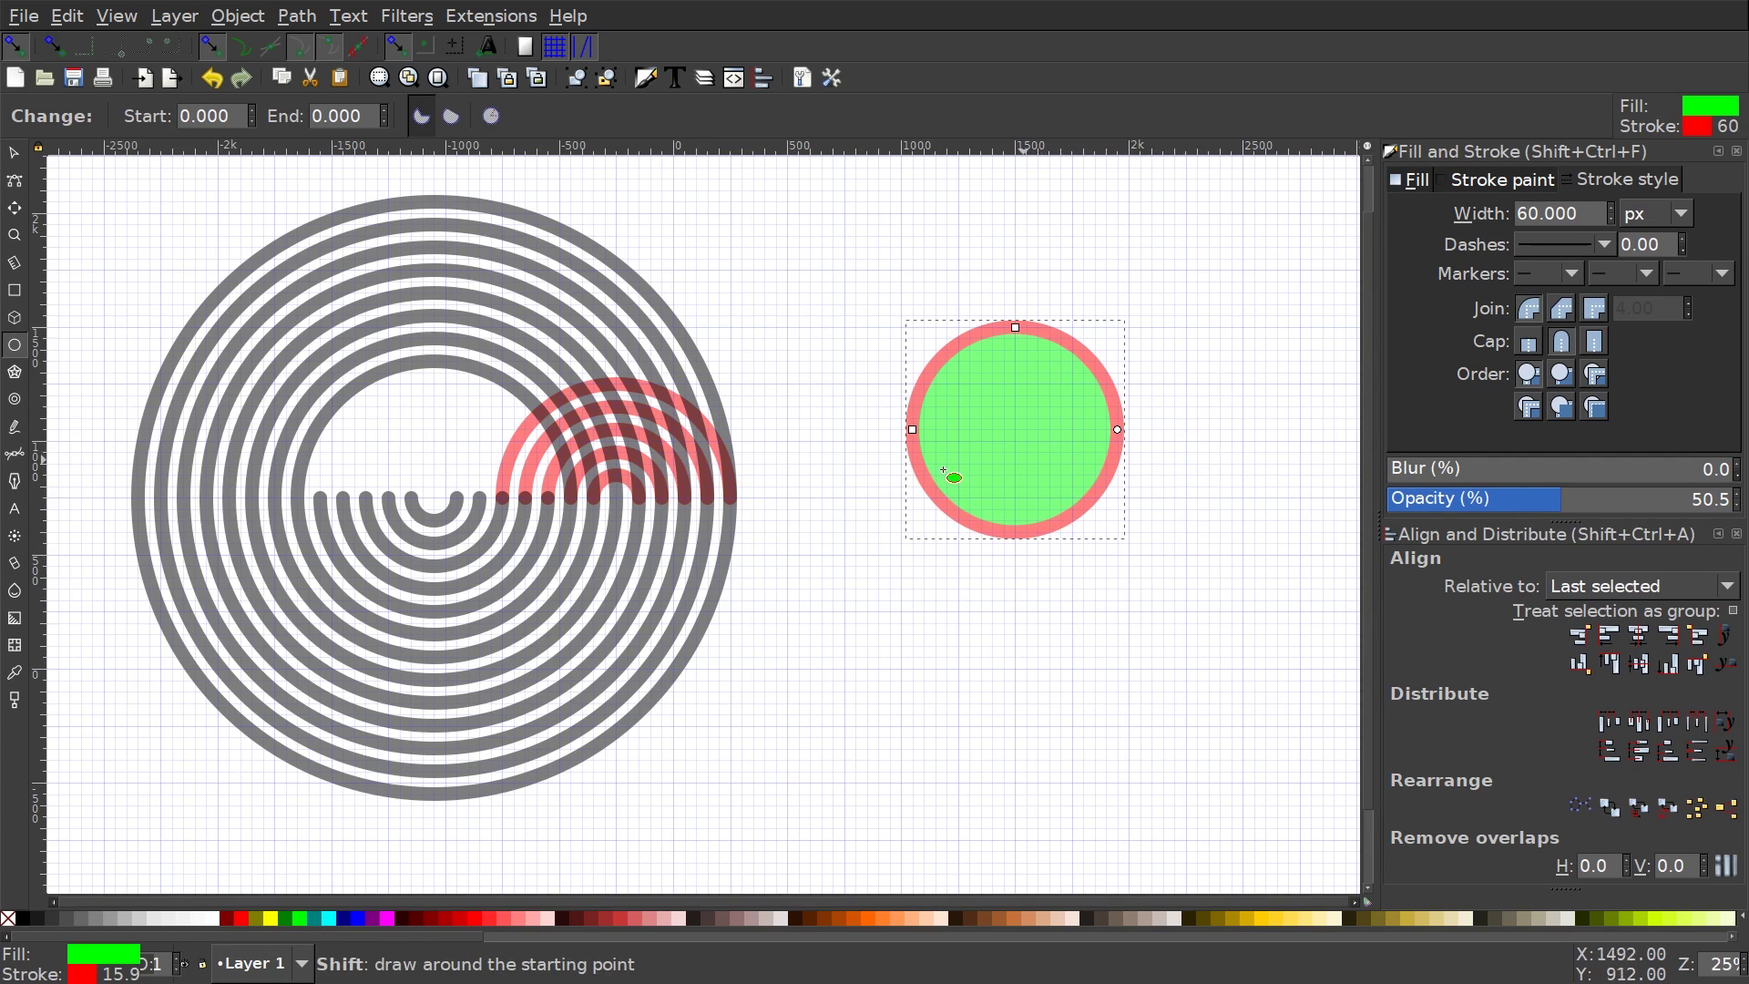
{"action": "left_click", "coordinate": [6, 920], "text": "shift"}
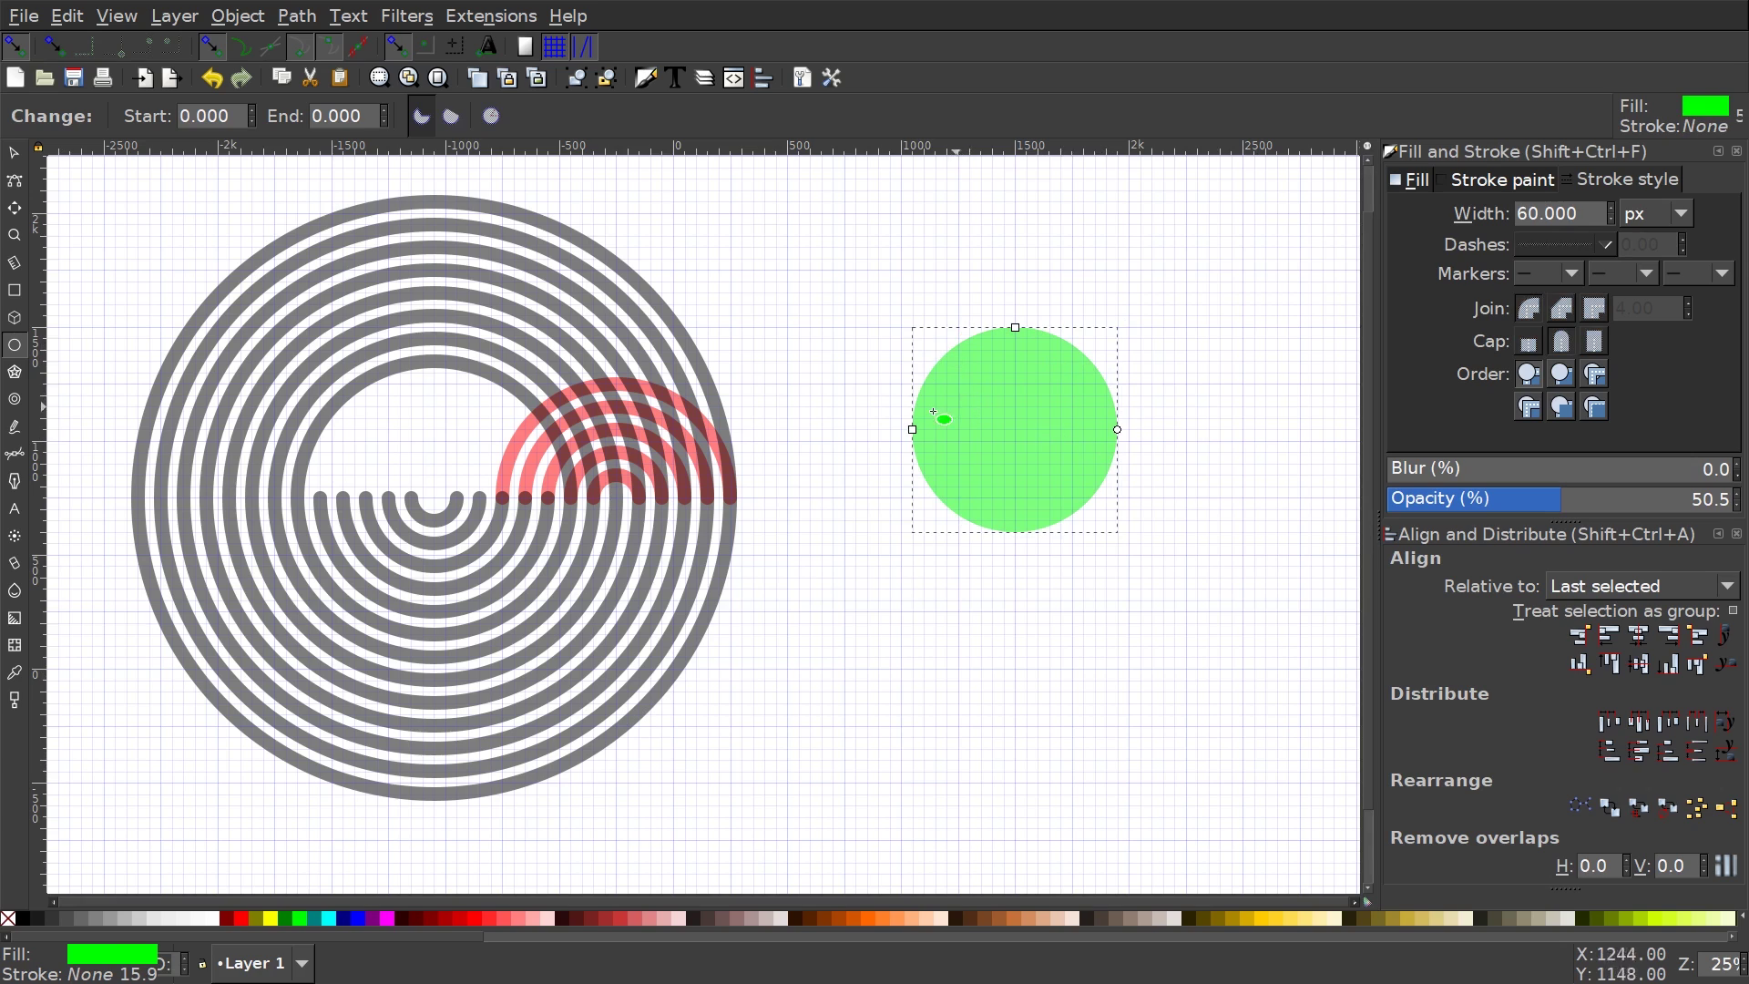
Resize the green circle proportionally by pasting the copied red group's width onto it
{"action": "left_click_drag", "start_coordinate": [954, 408], "coordinate": [913, 453]}
{"action": "left_click", "coordinate": [66, 15]}
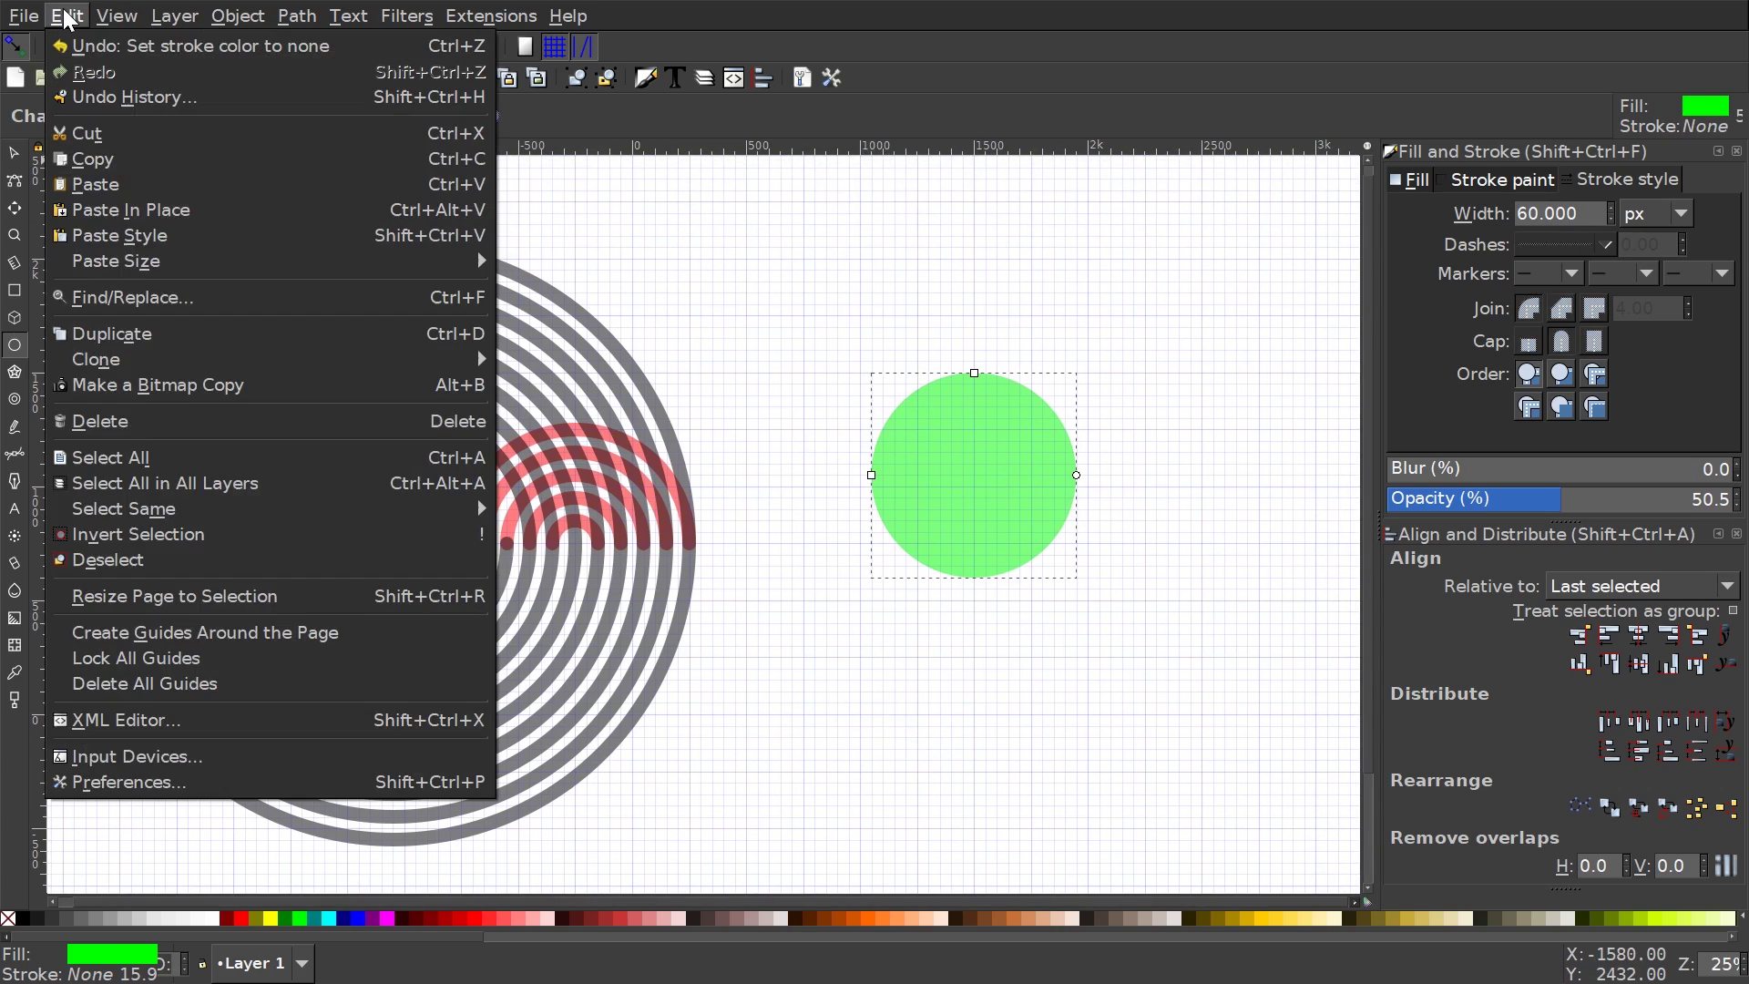
{"action": "mouse_move", "coordinate": [167, 266]}
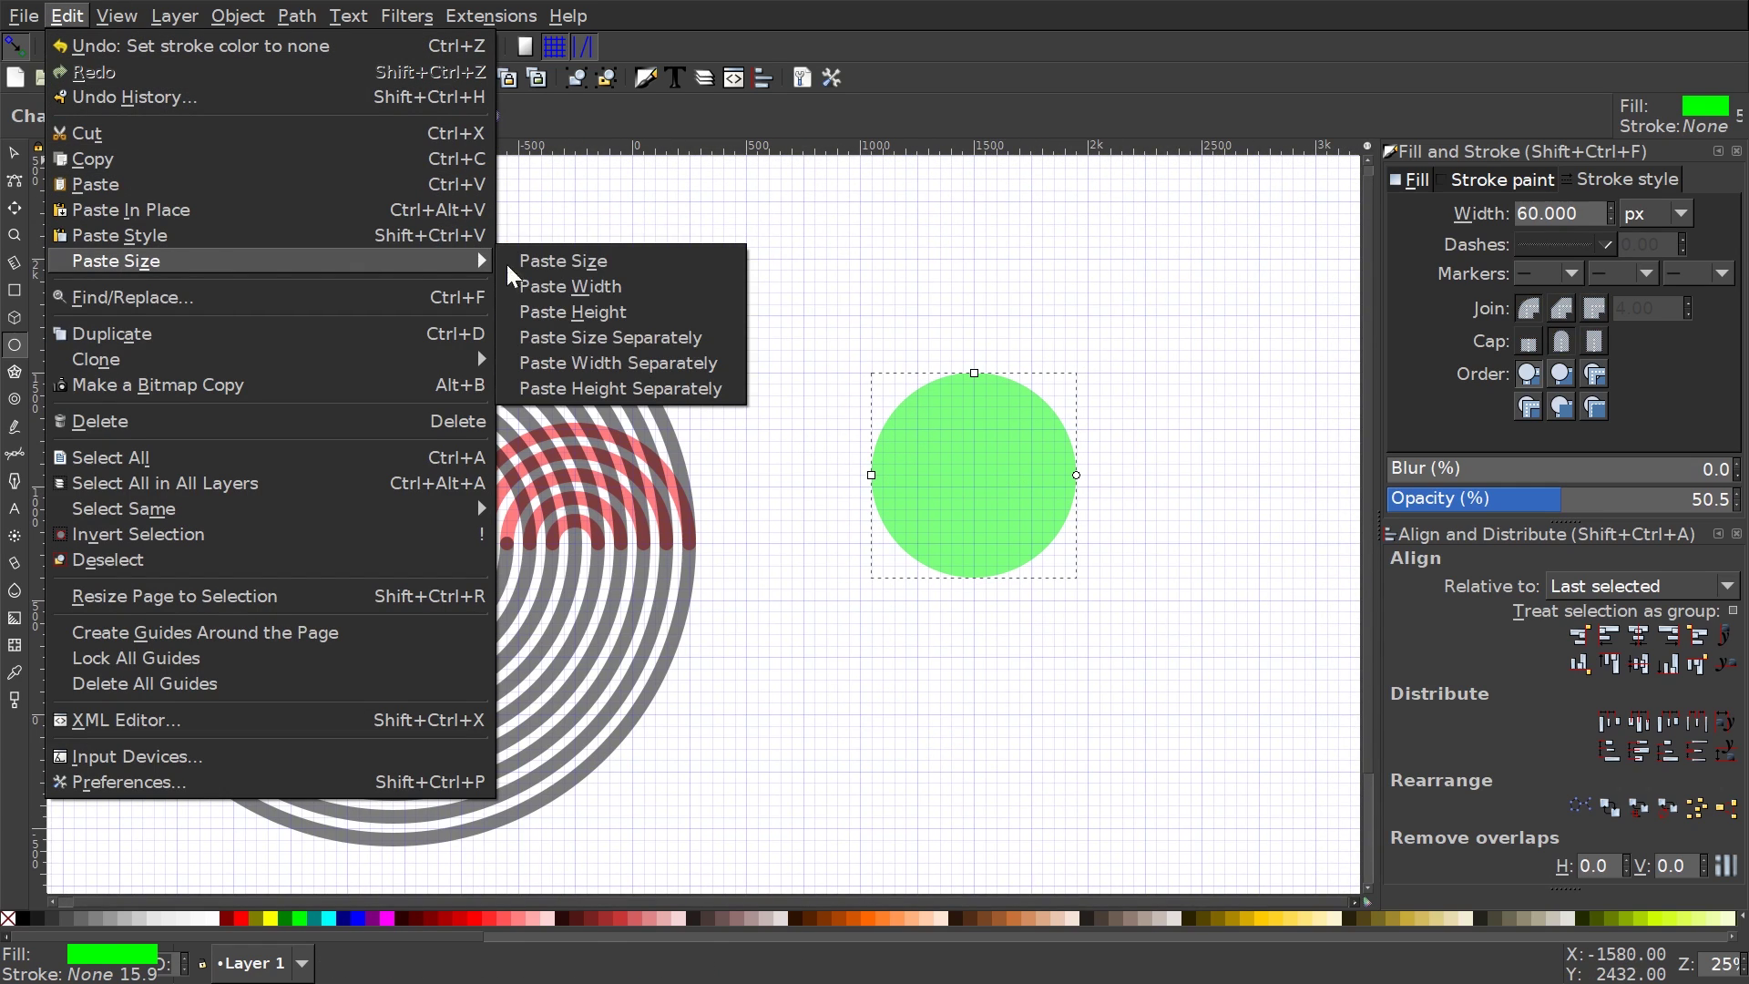
{"action": "left_click", "coordinate": [698, 283]}
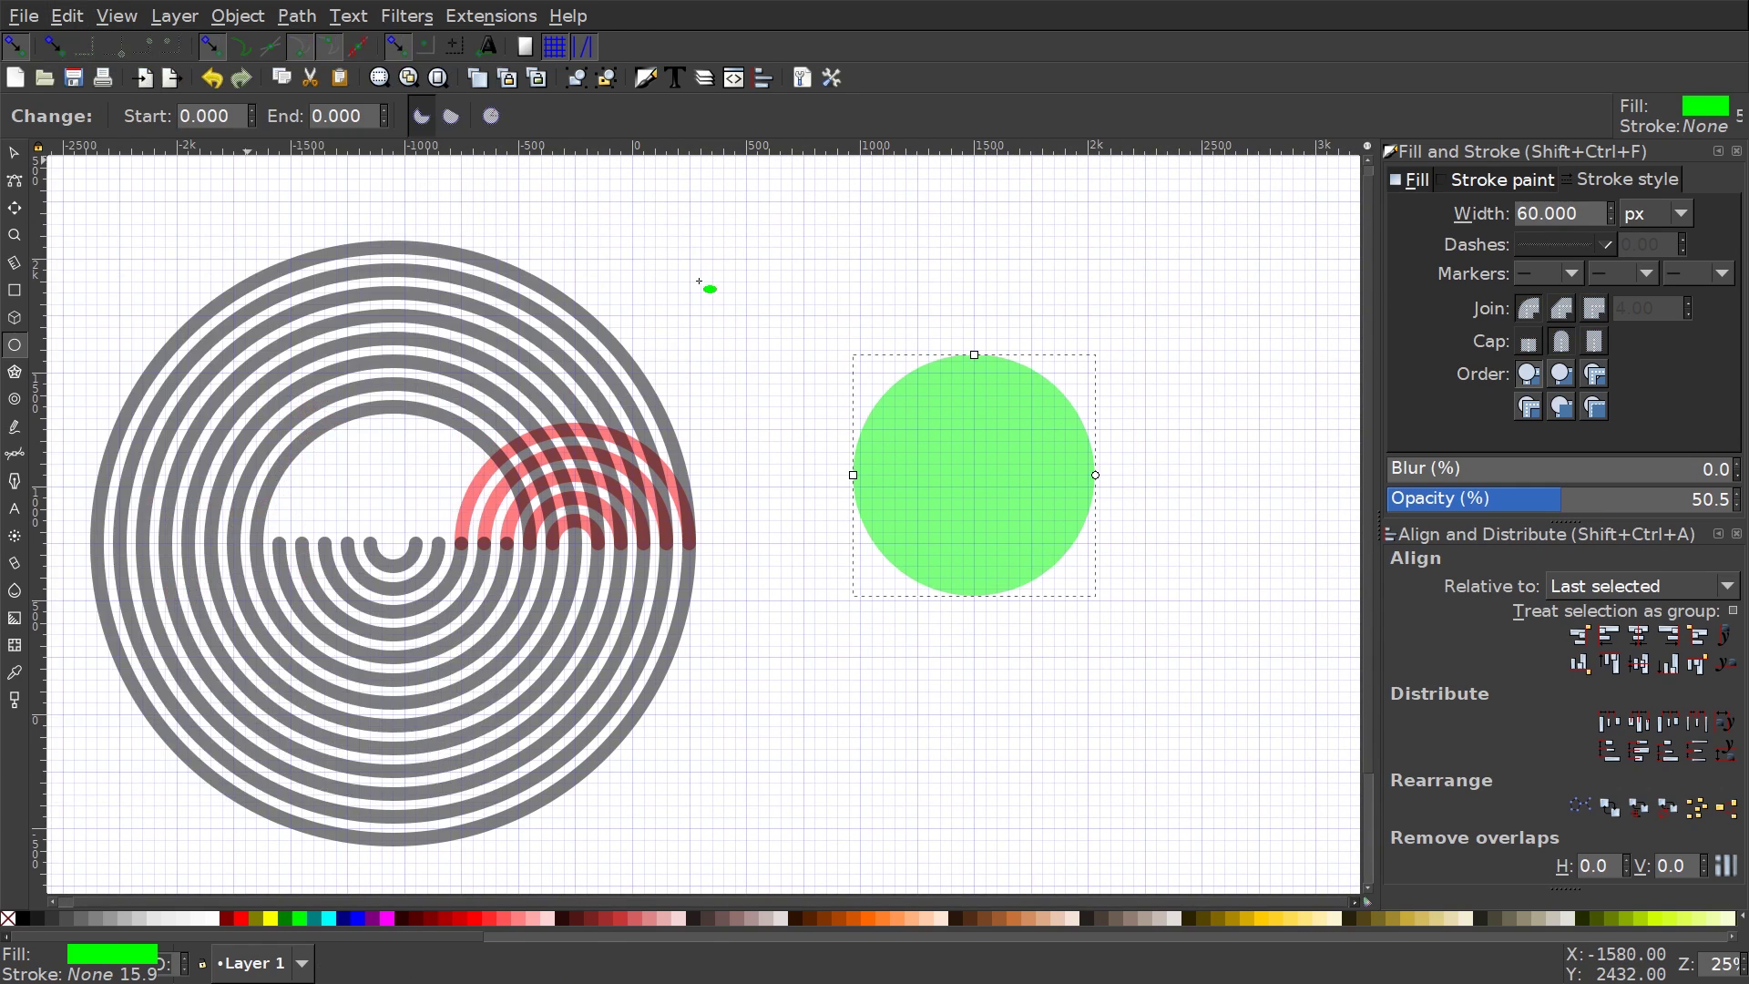
Align the green circle with the red half-ring group, centred on the vertical axis and with matching top edges
{"action": "left_click", "coordinate": [13, 152]}
{"action": "key", "text": "shift"}
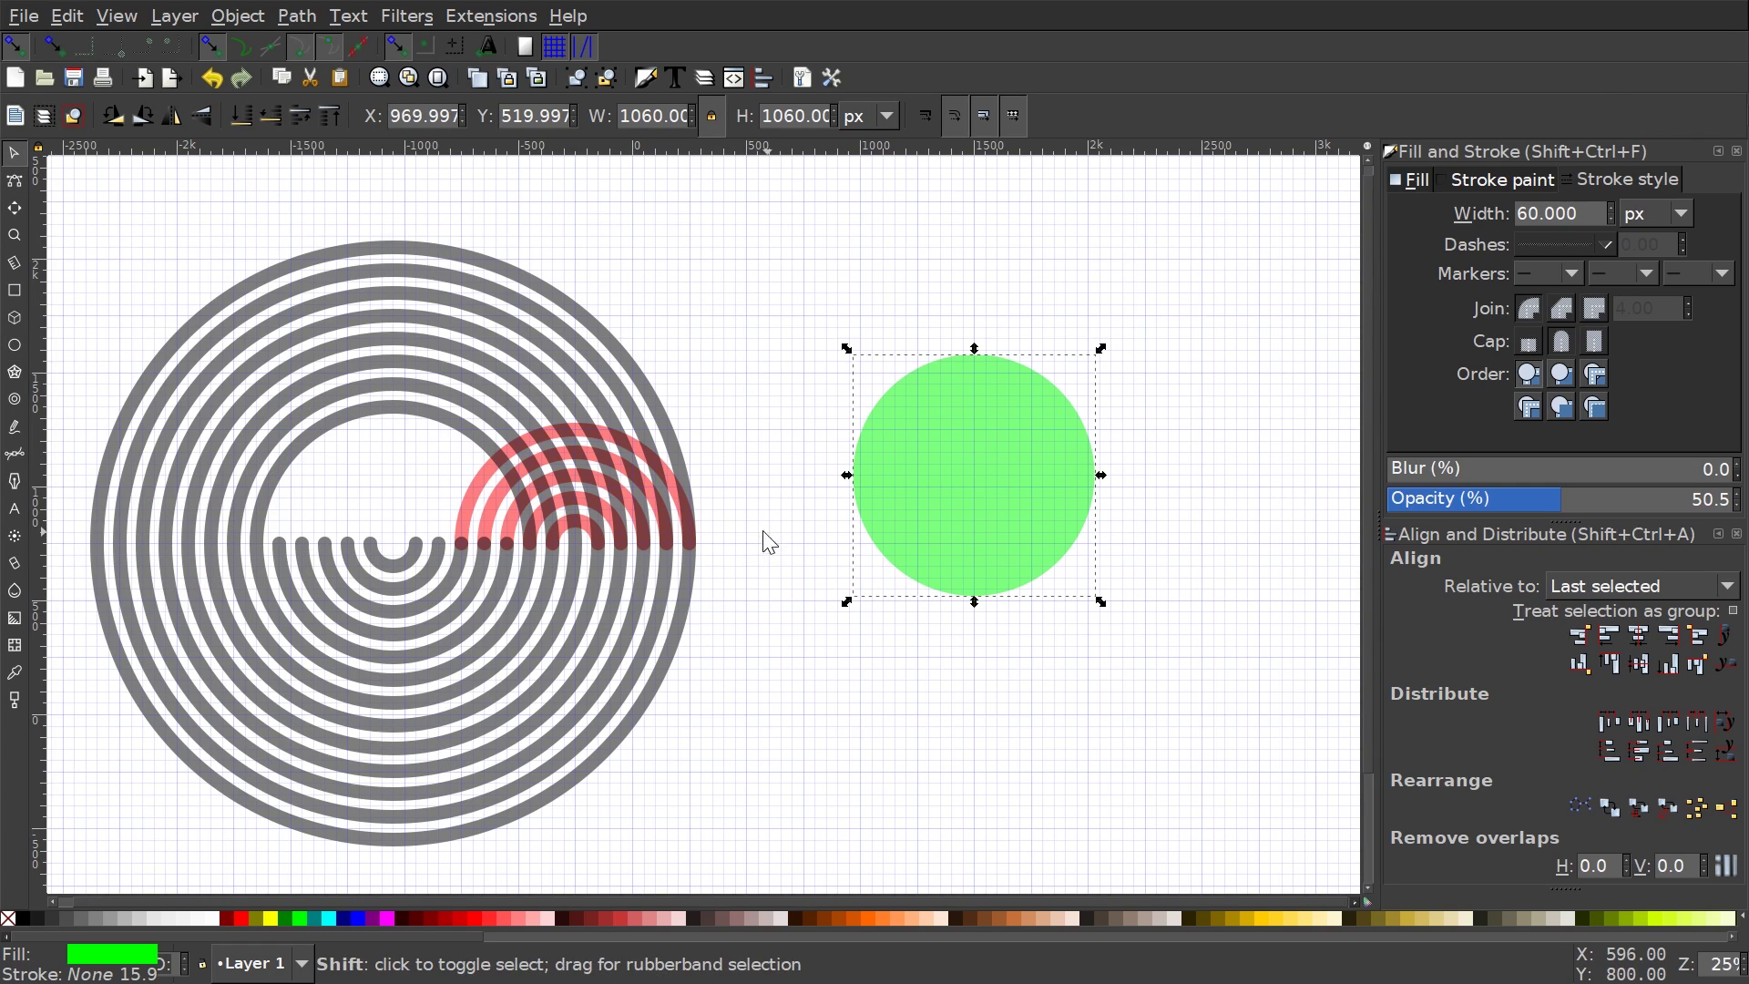
{"action": "left_click", "coordinate": [472, 491], "text": "shift"}
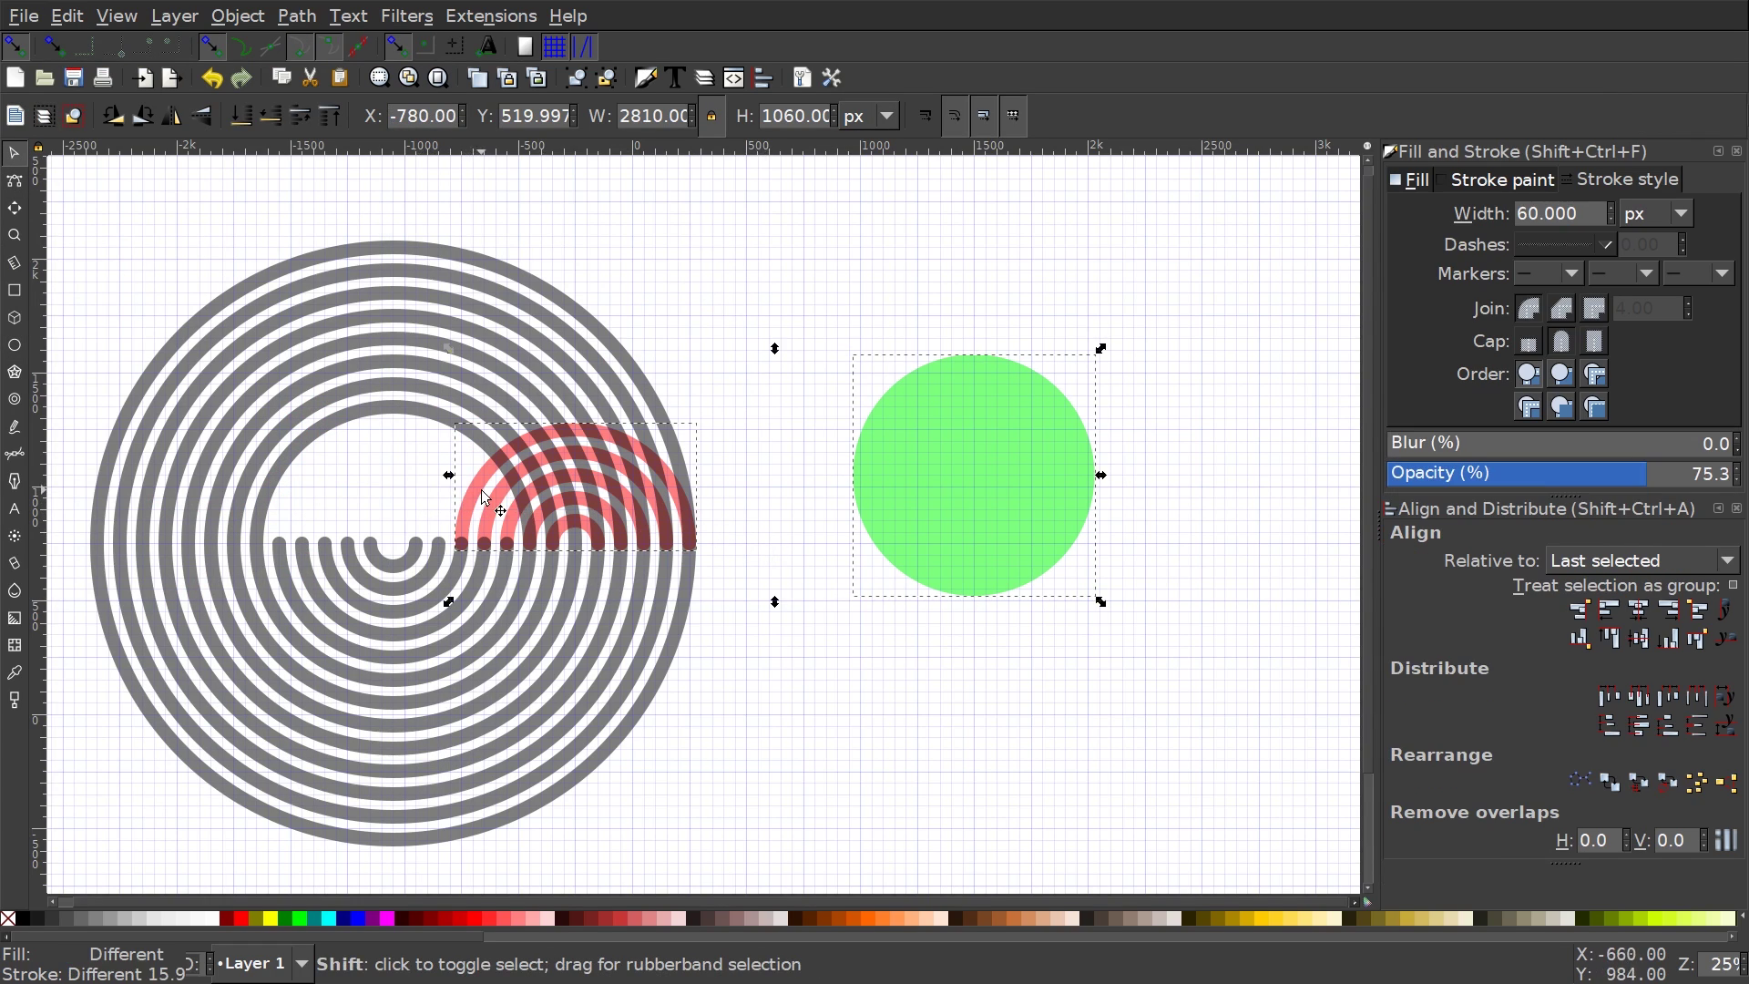
{"action": "left_click", "coordinate": [1626, 605]}
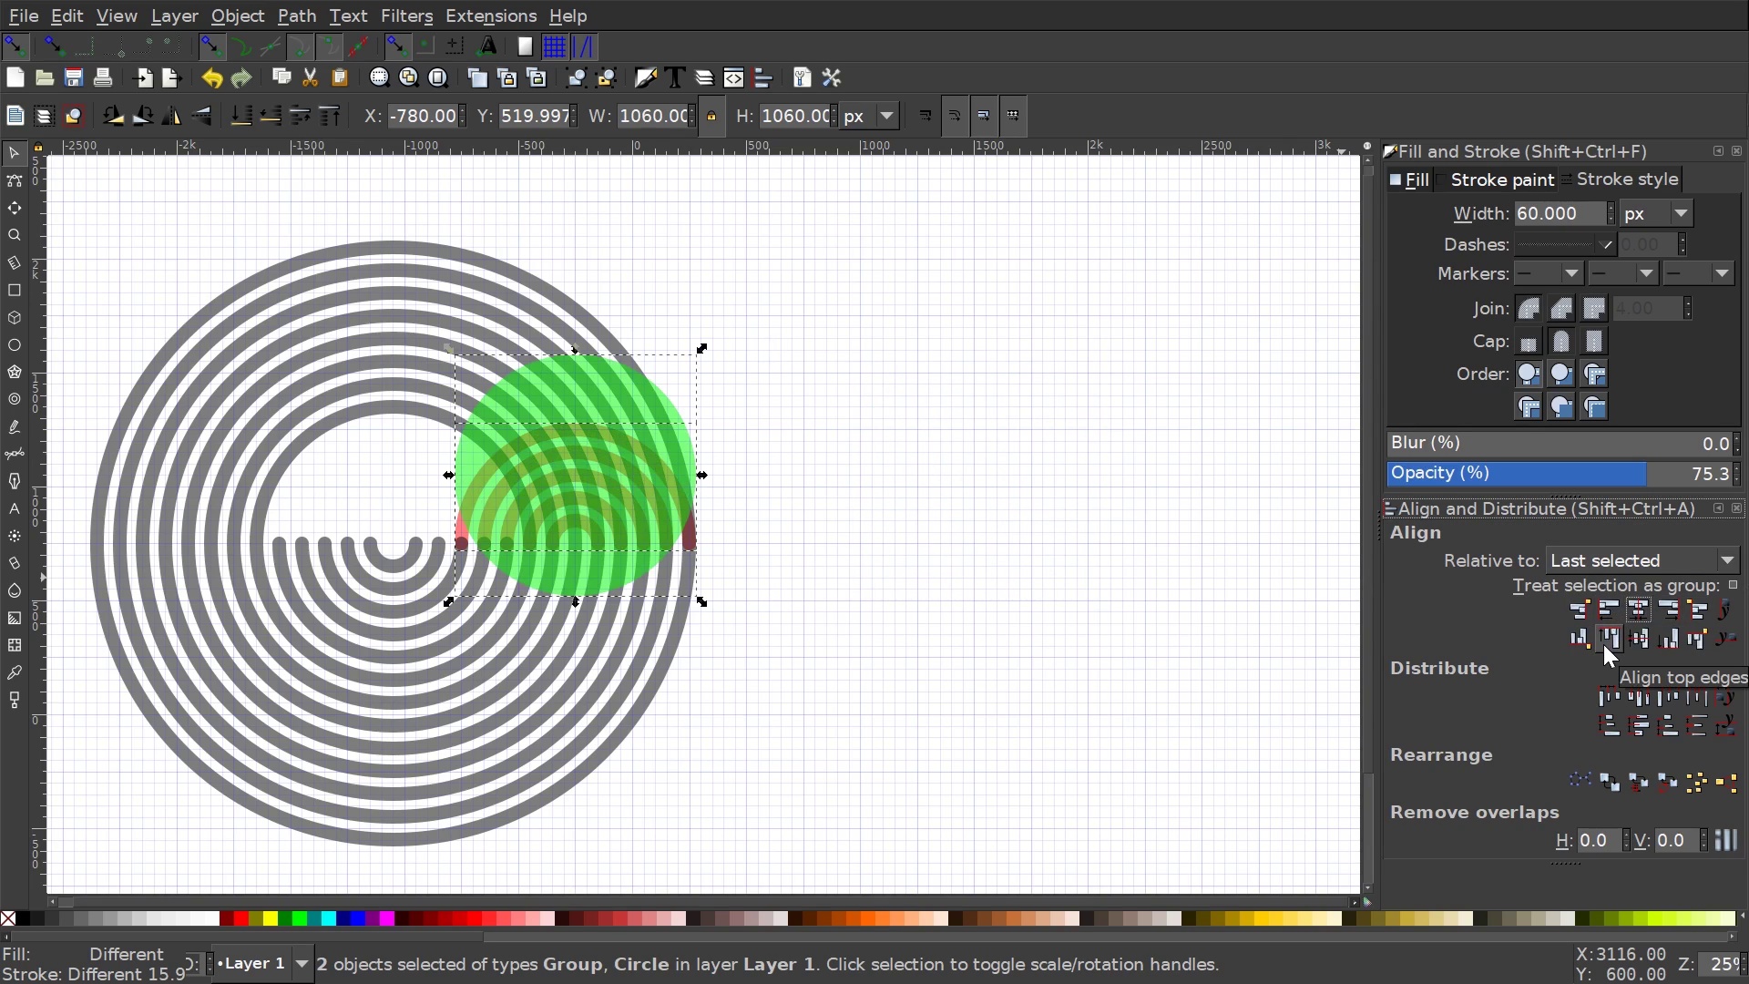
{"action": "left_click", "coordinate": [1613, 638]}
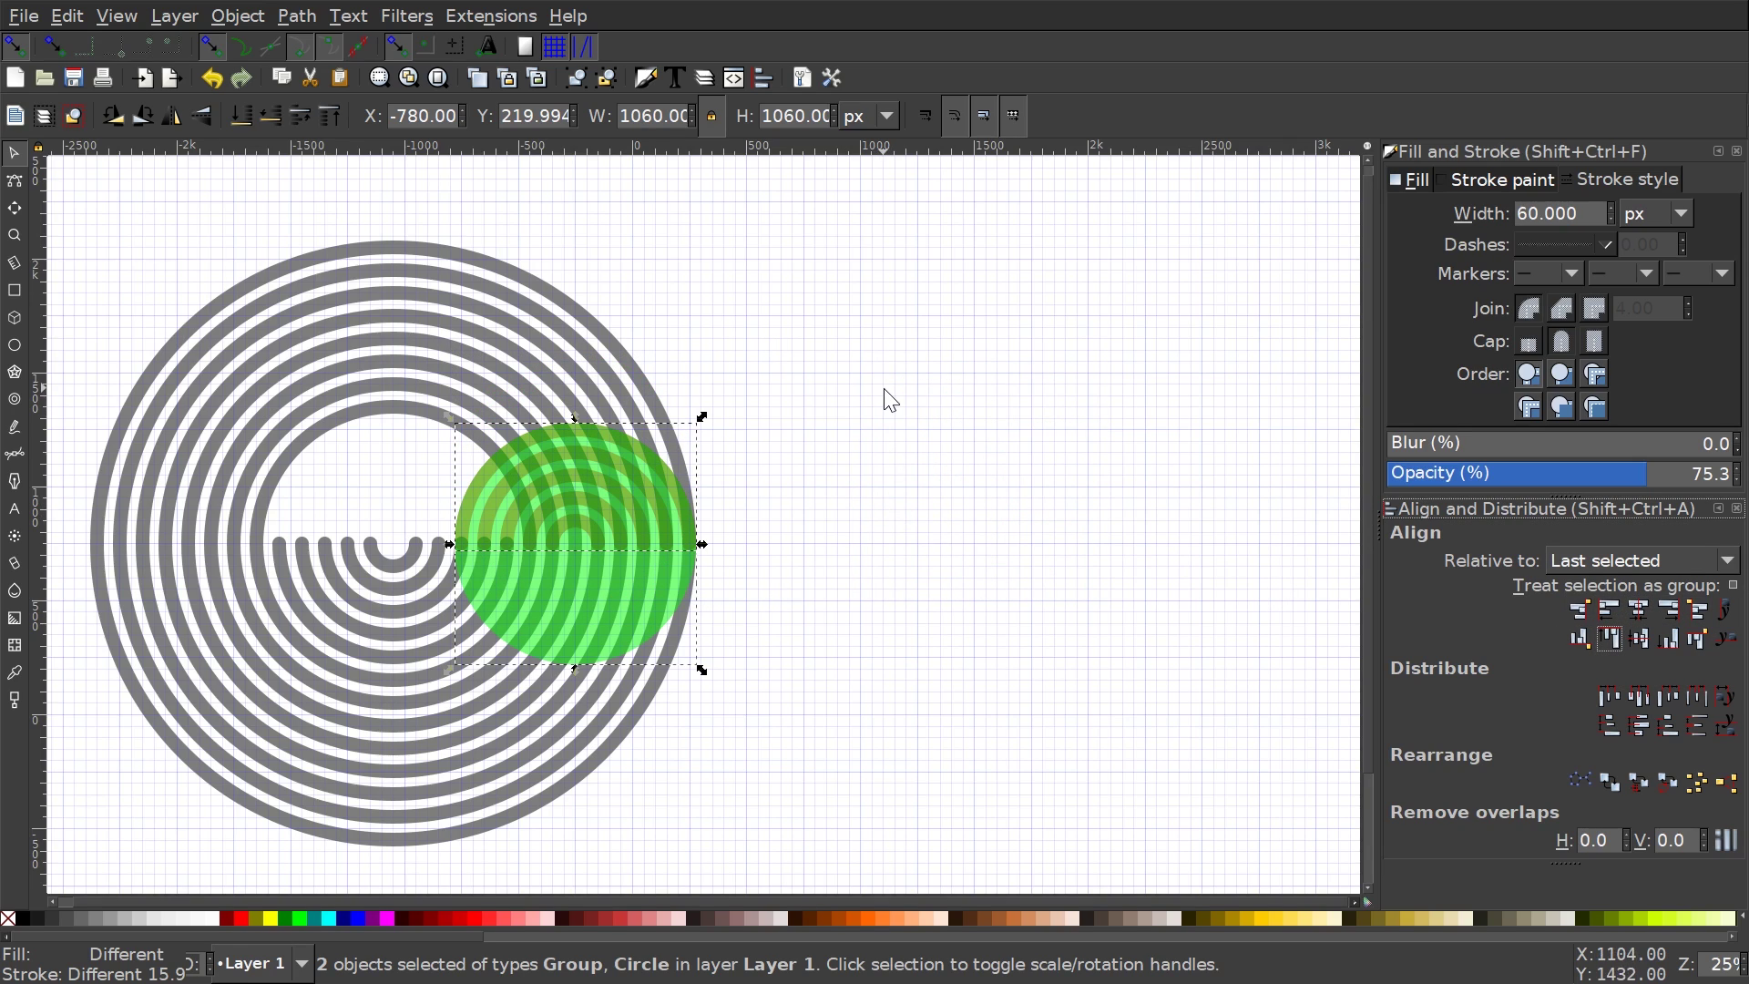
{"action": "left_click", "coordinate": [915, 547]}
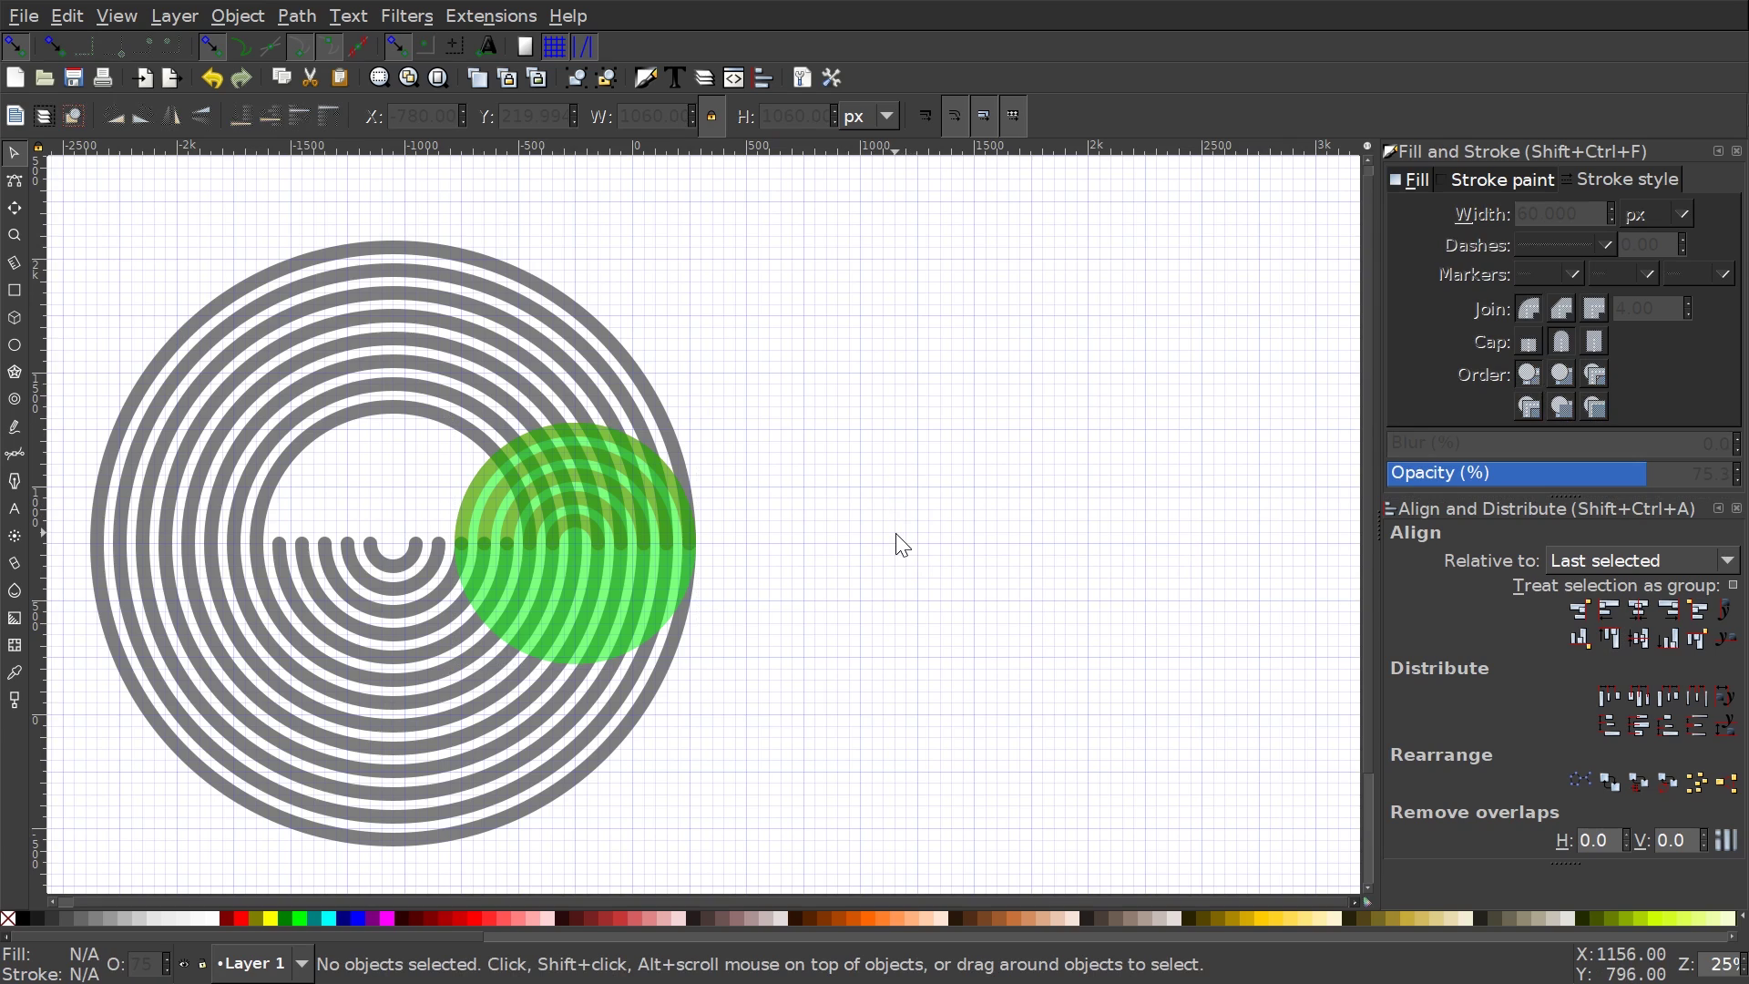
Cut the combined black rings path with the green circle using Cut Path, and deselect the pieces
{"action": "left_click", "coordinate": [603, 494]}
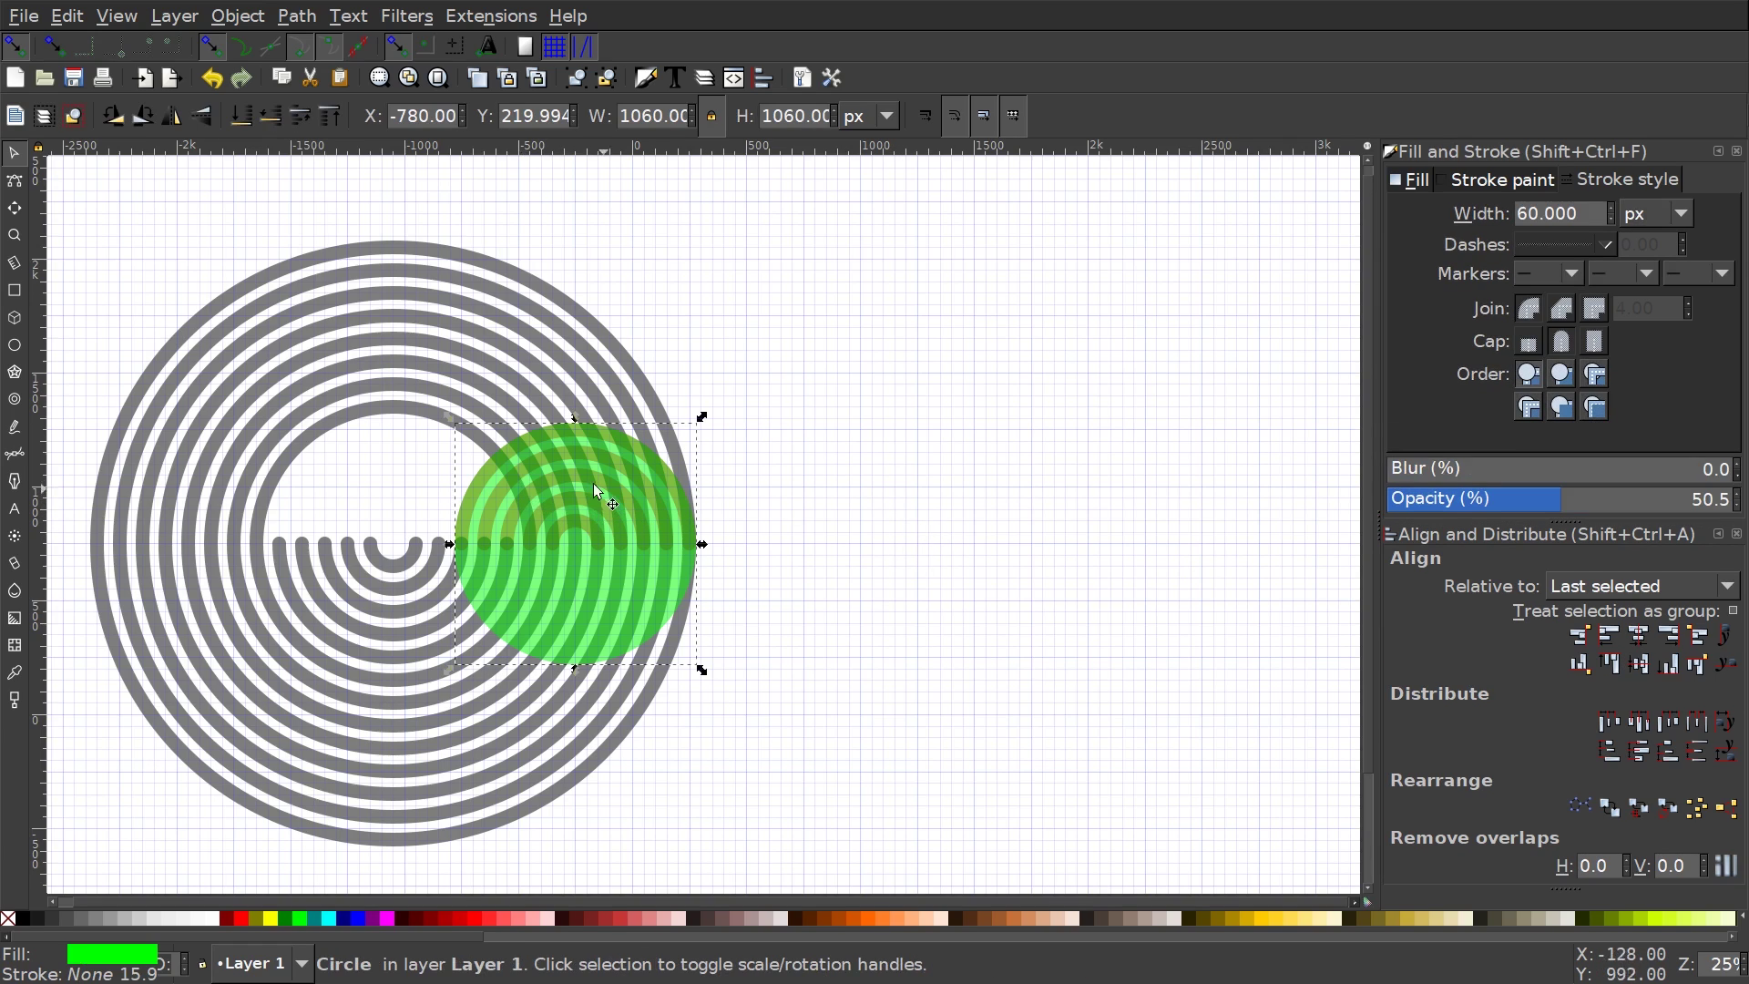
{"action": "key", "text": "shift"}
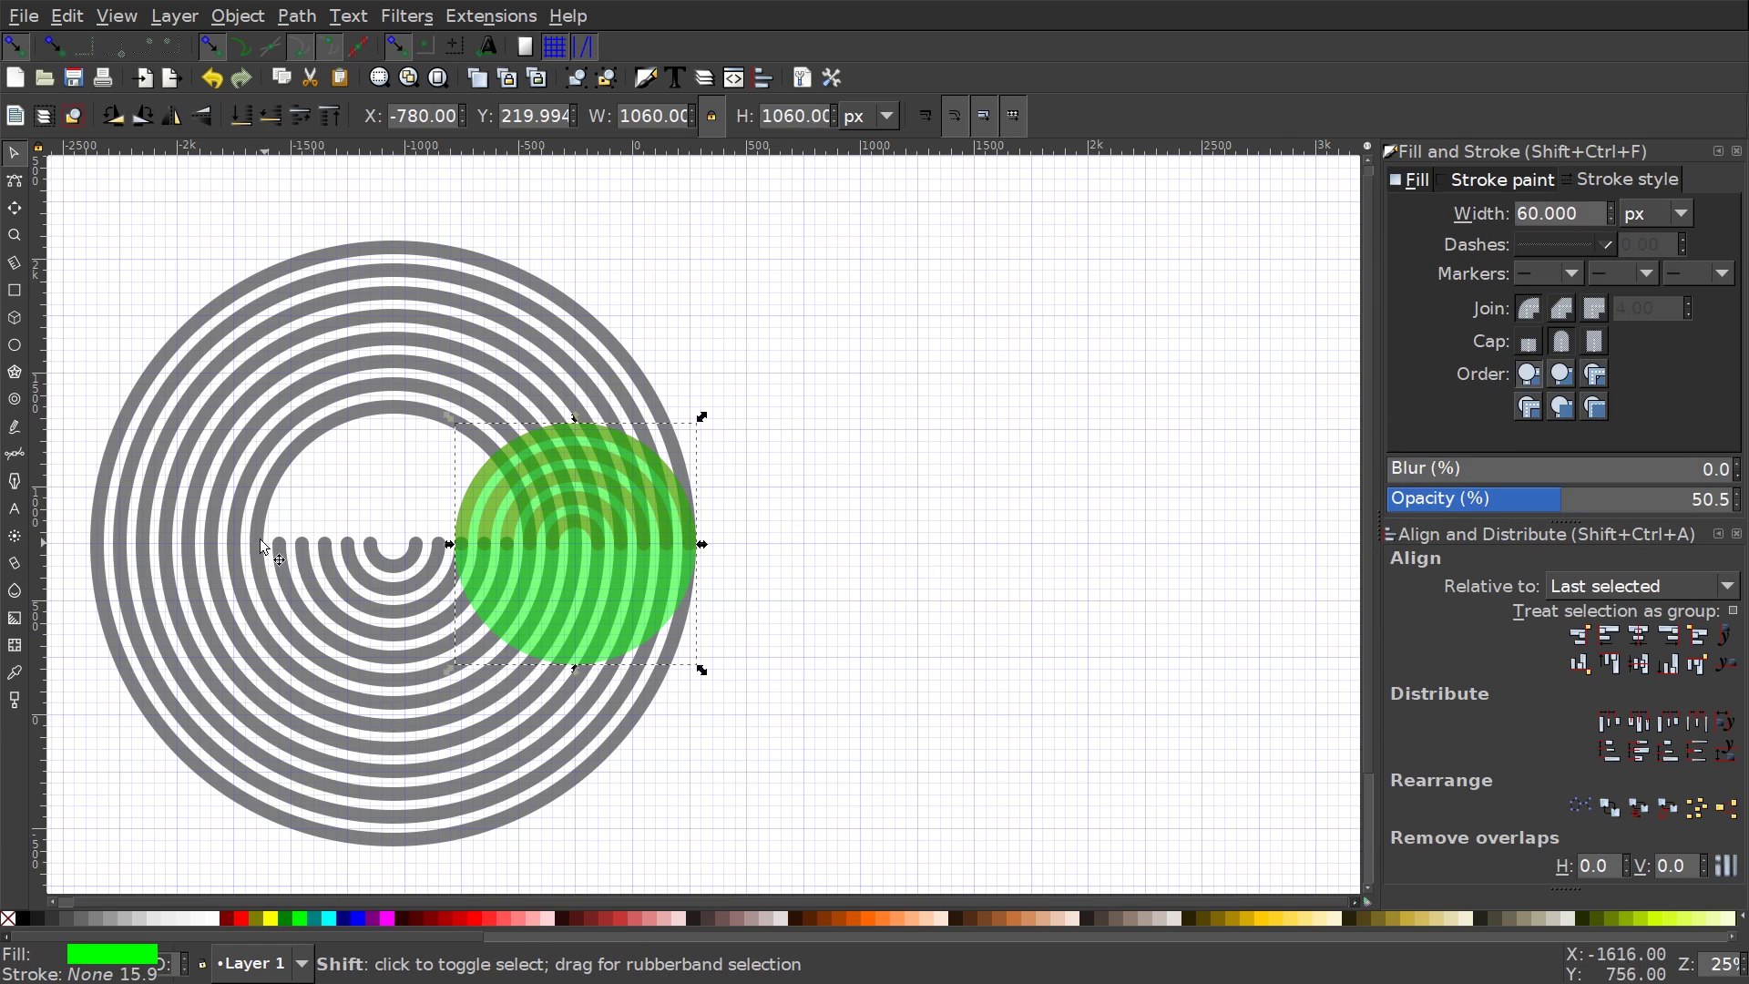
{"action": "left_click", "coordinate": [358, 422], "text": "shift"}
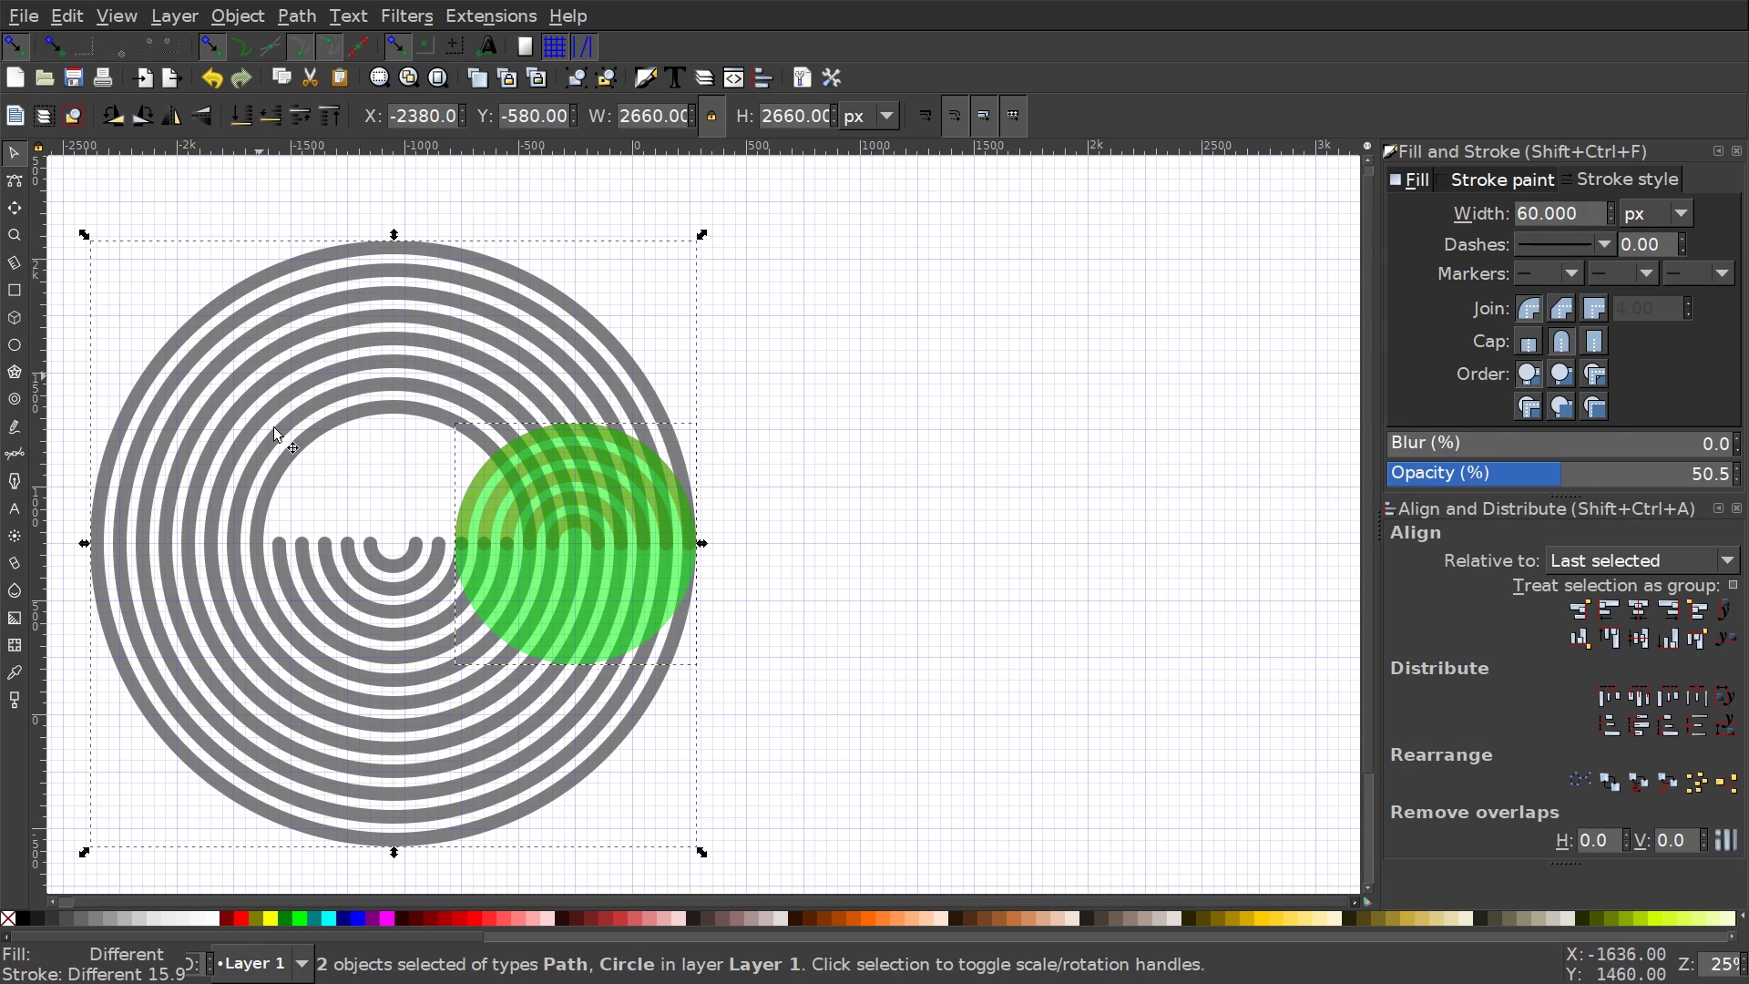
{"action": "left_click", "coordinate": [297, 16]}
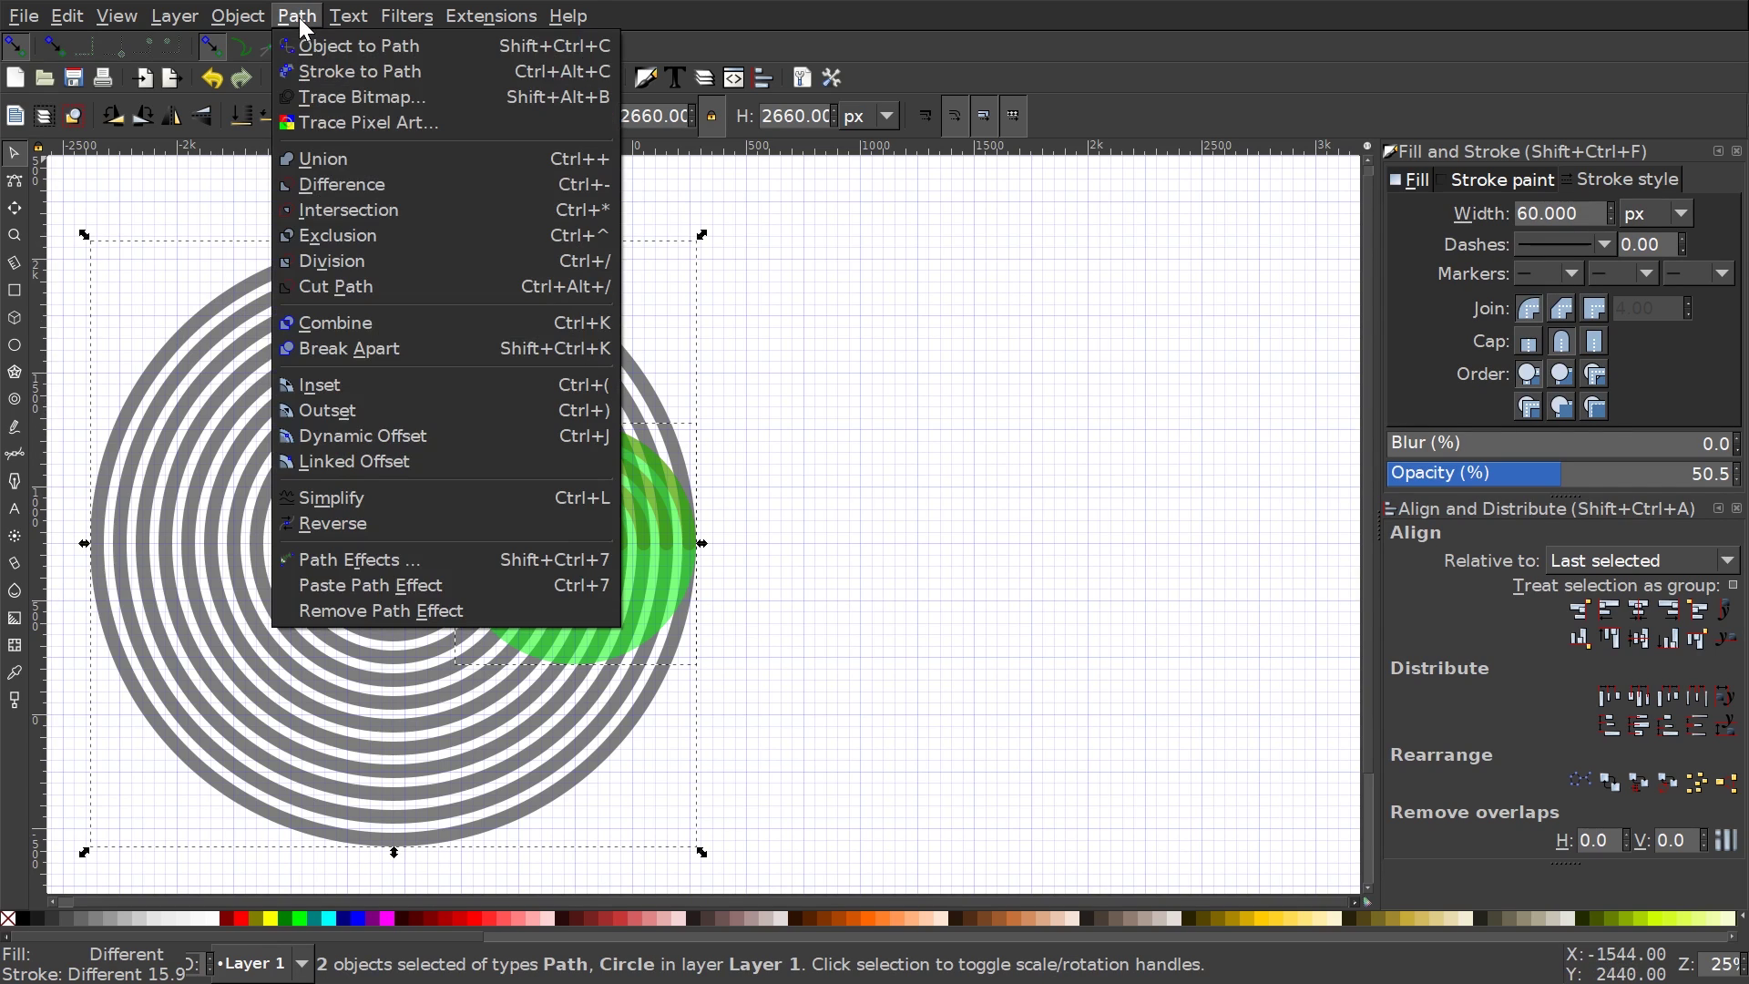
{"action": "left_click", "coordinate": [339, 288]}
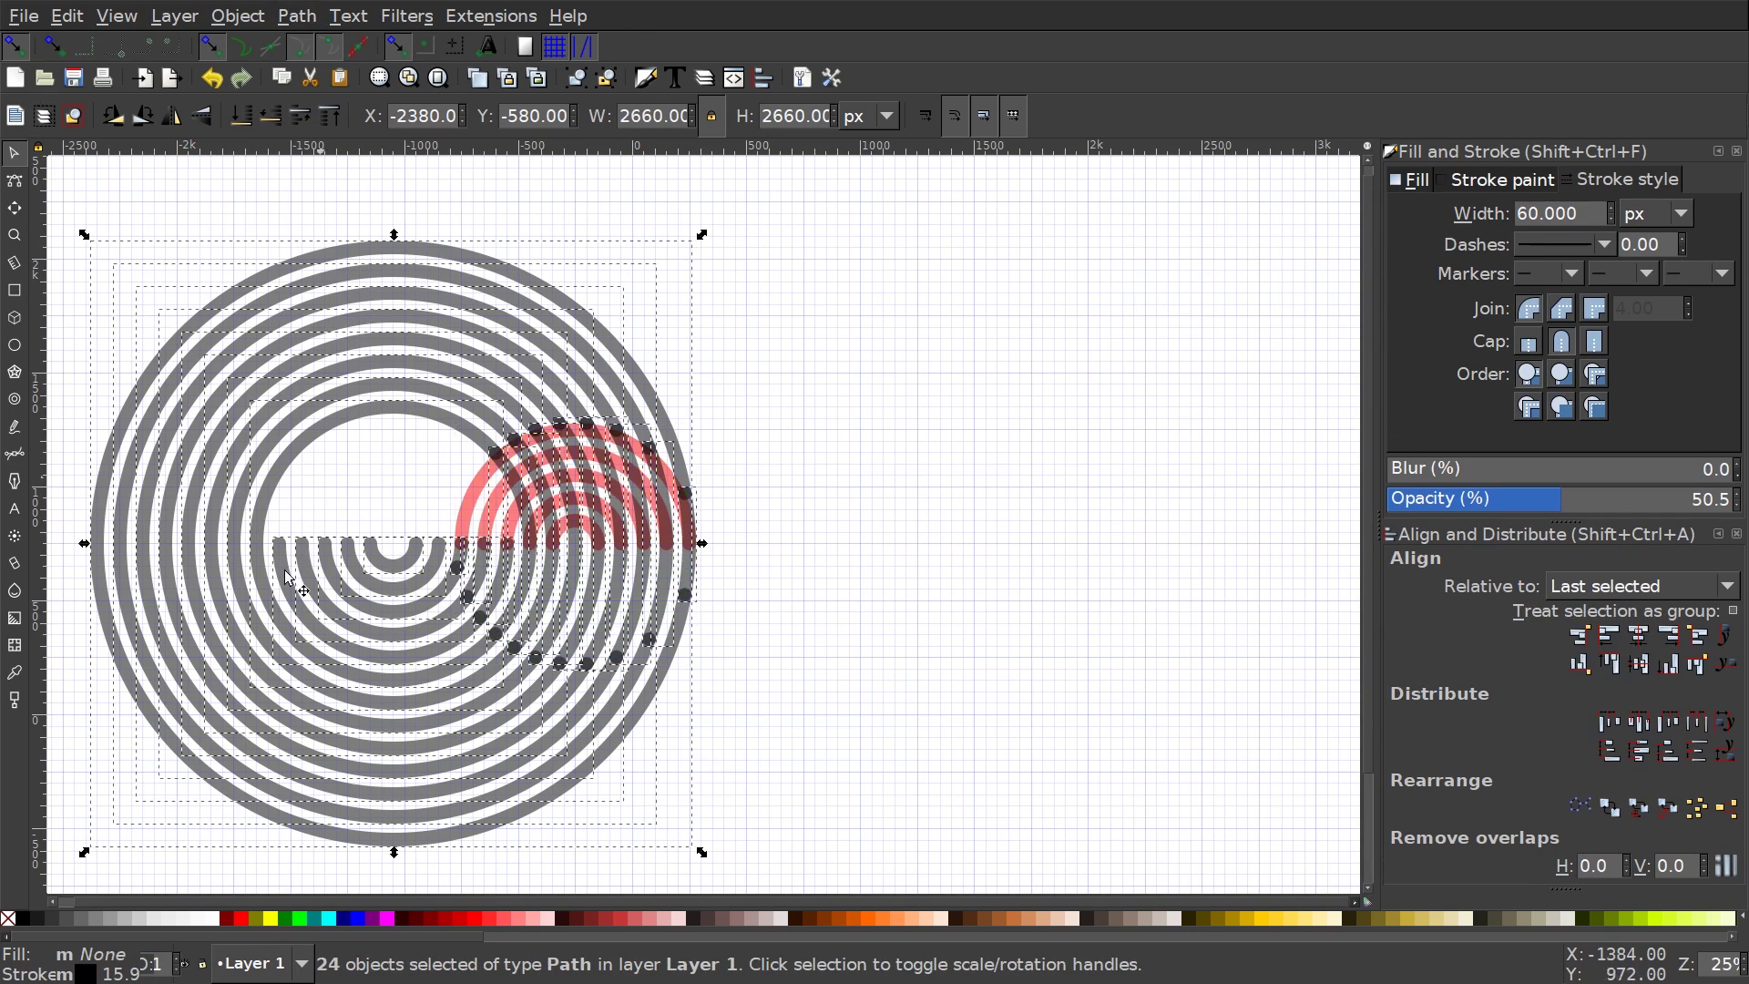
{"action": "left_click", "coordinate": [865, 496]}
Remove the larger black ring pieces outside the cutting circle, working from the outermost ring inward
{"action": "key", "text": "space"}
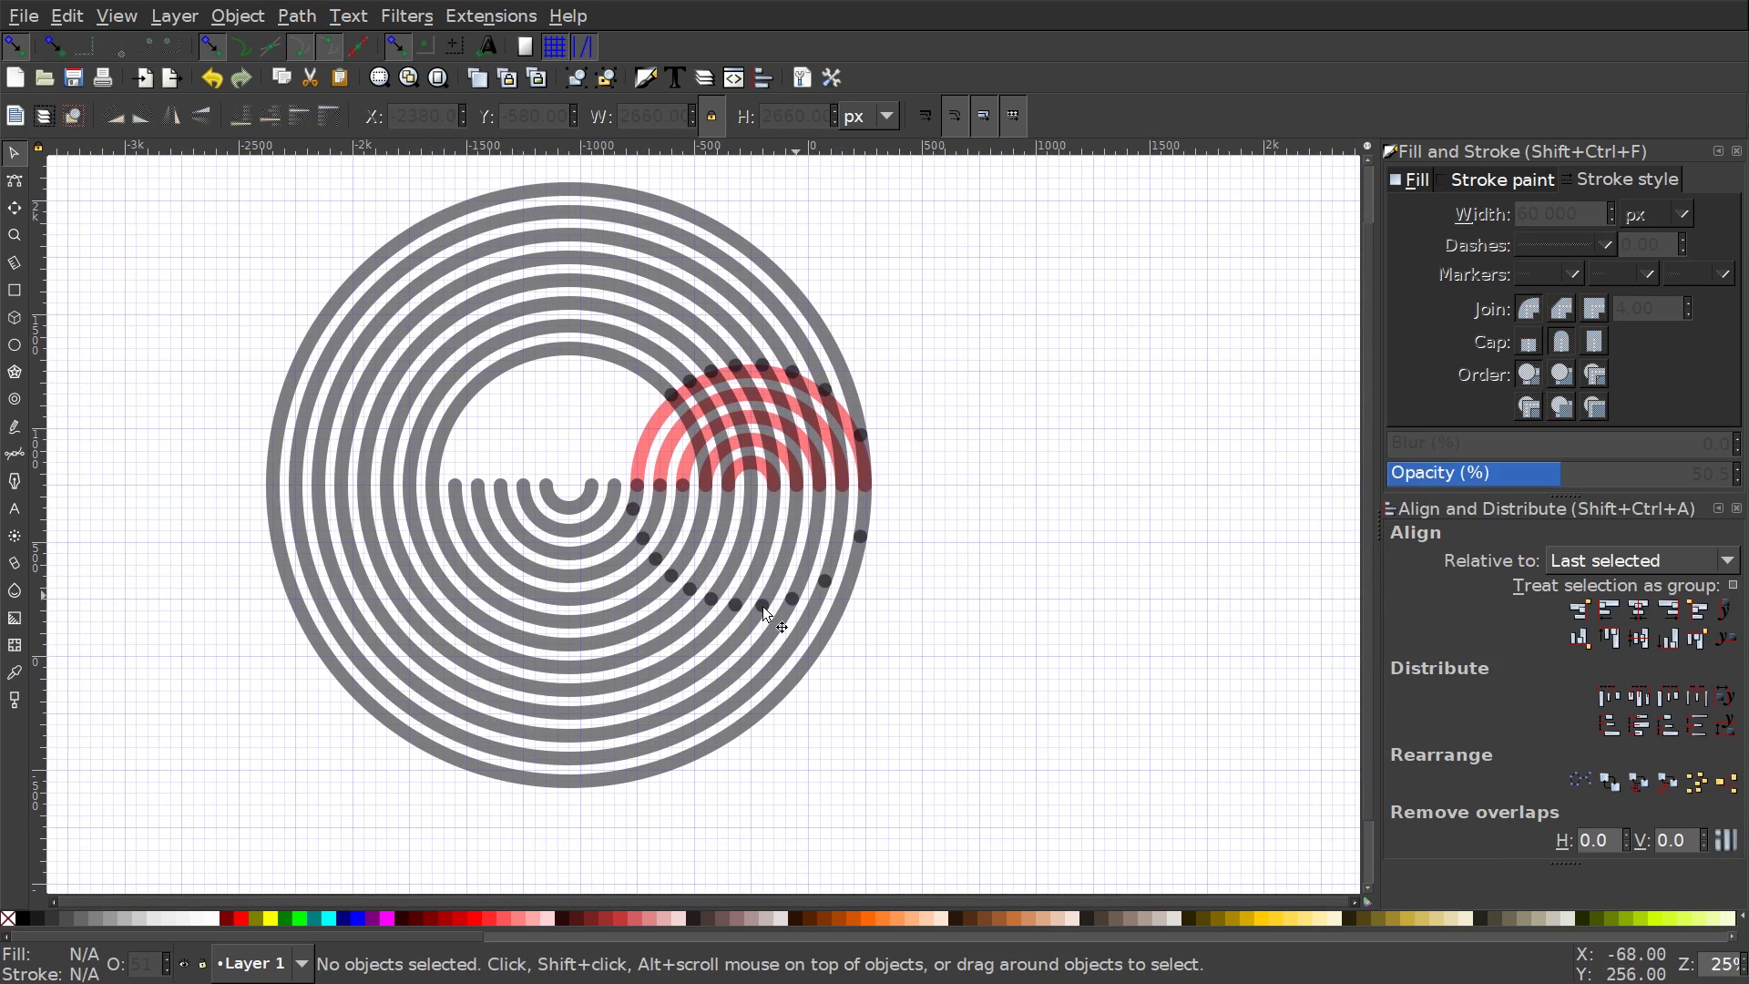
{"action": "left_click_drag", "start_coordinate": [818, 662], "coordinate": [660, 741]}
{"action": "left_click_drag", "start_coordinate": [777, 674], "coordinate": [551, 804]}
{"action": "key", "text": "Delete"}
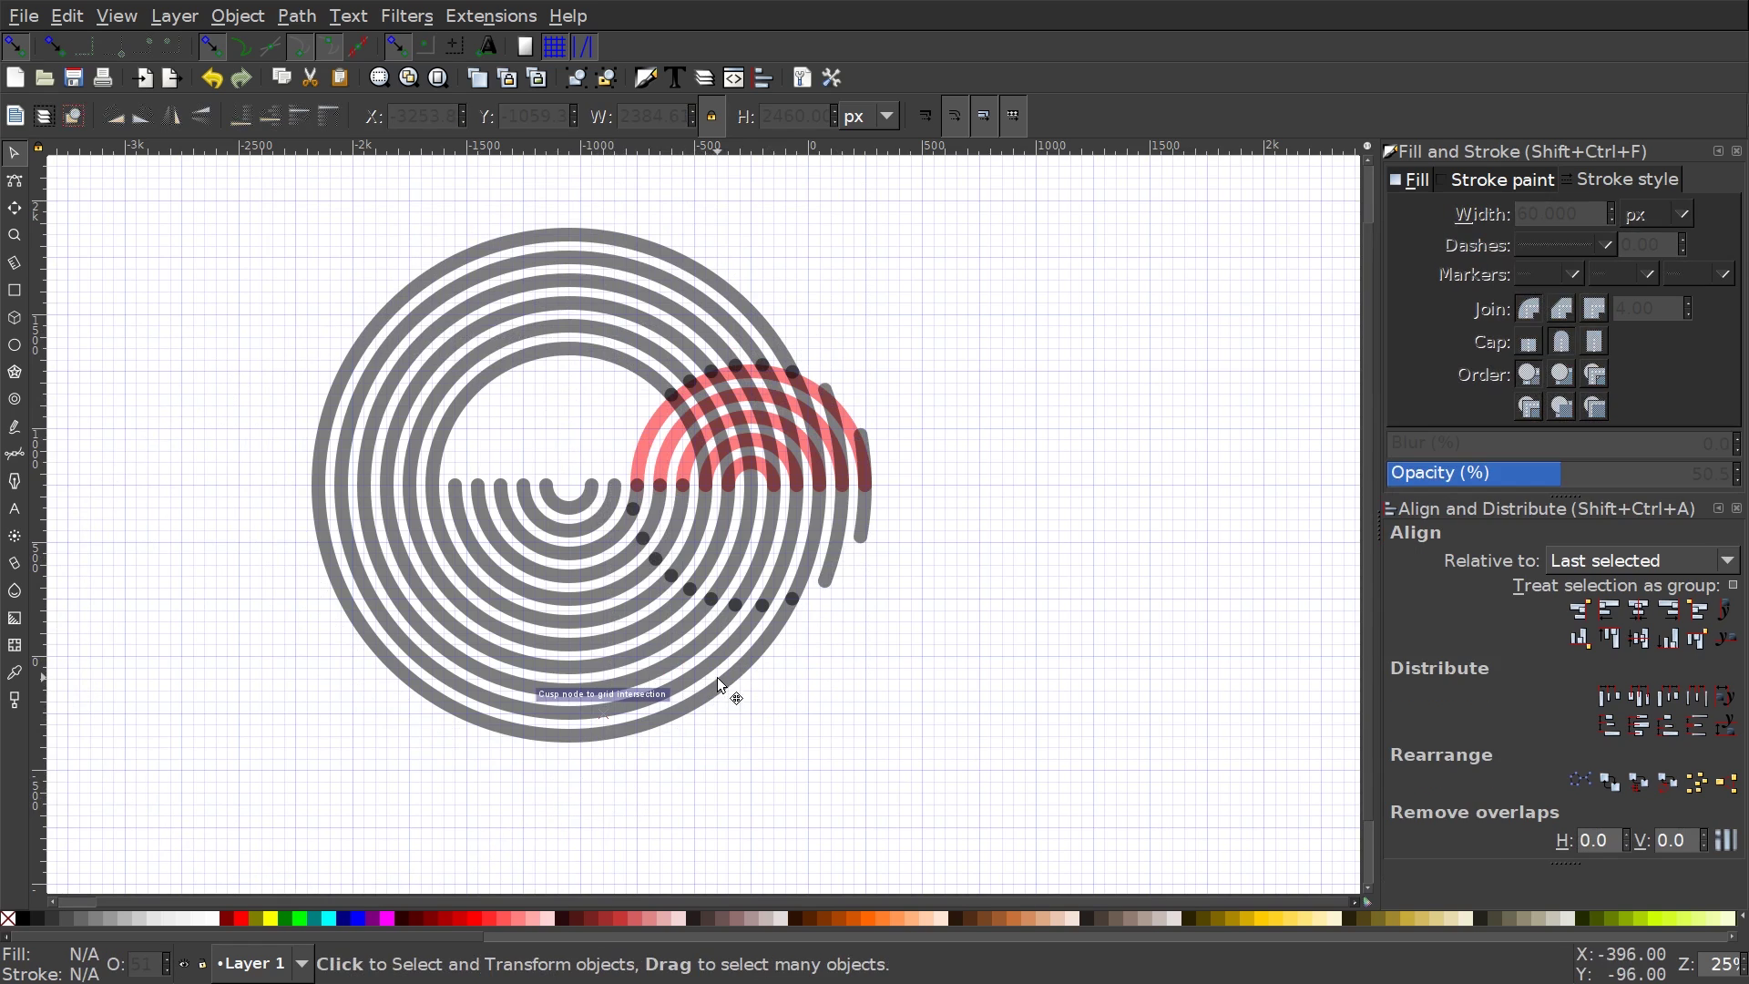
{"action": "left_click_drag", "start_coordinate": [721, 679], "coordinate": [564, 762]}
{"action": "key", "text": "Delete"}
{"action": "left_click_drag", "start_coordinate": [726, 658], "coordinate": [391, 665]}
{"action": "key", "text": "Delete"}
{"action": "left_click_drag", "start_coordinate": [588, 620], "coordinate": [395, 639]}
{"action": "key", "text": "Delete"}
{"action": "key", "text": "Delete"}
Pull the next outer arc piece away from the design, hide the page grid and delete that piece
{"action": "left_click_drag", "start_coordinate": [574, 571], "coordinate": [356, 629]}
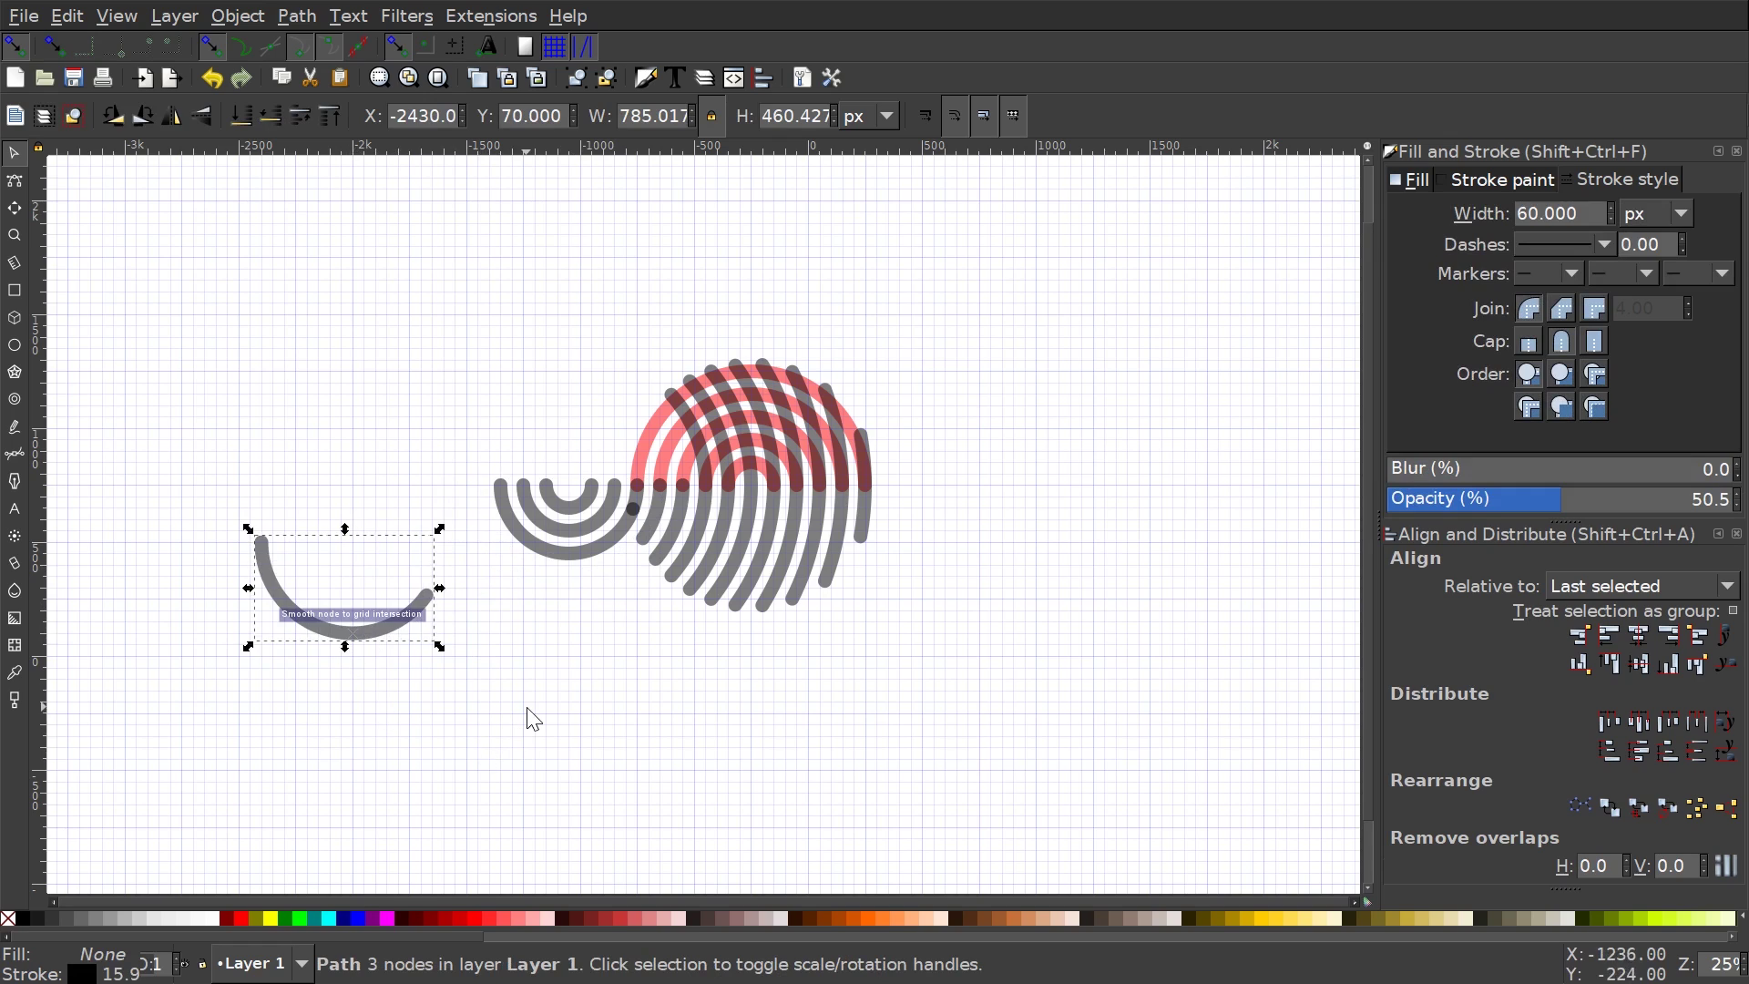
{"action": "left_click", "coordinate": [111, 17]}
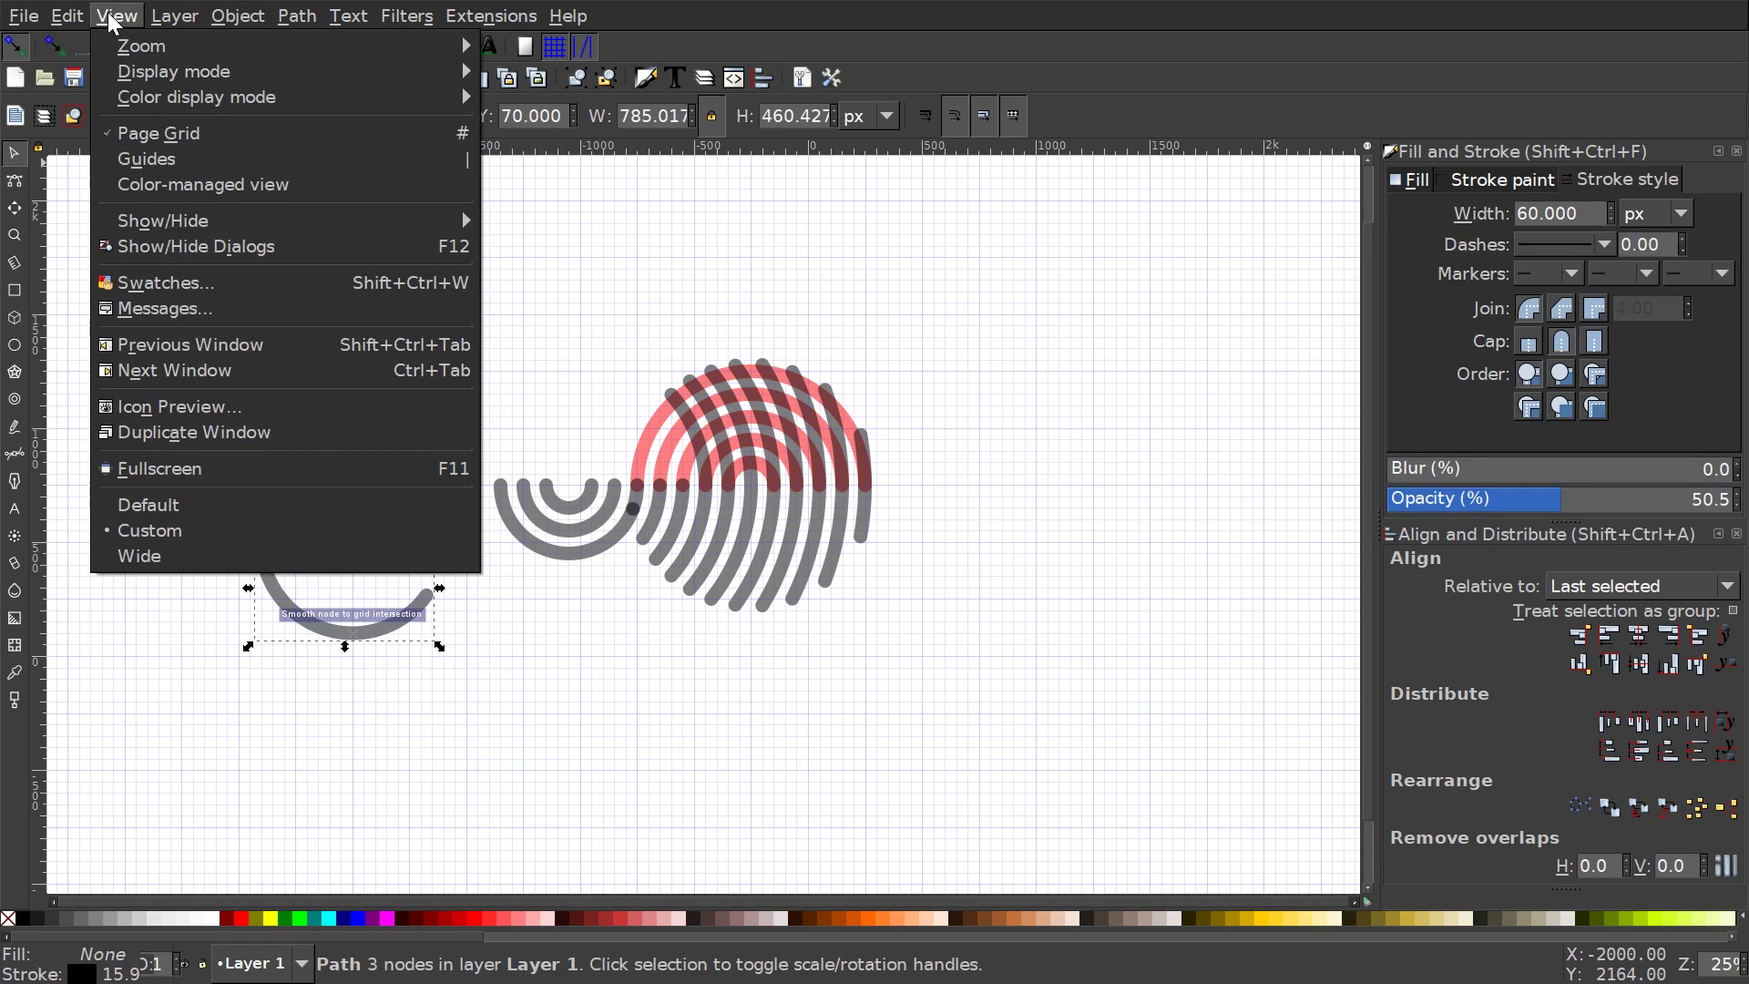
{"action": "left_click", "coordinate": [185, 132]}
{"action": "key", "text": "Delete"}
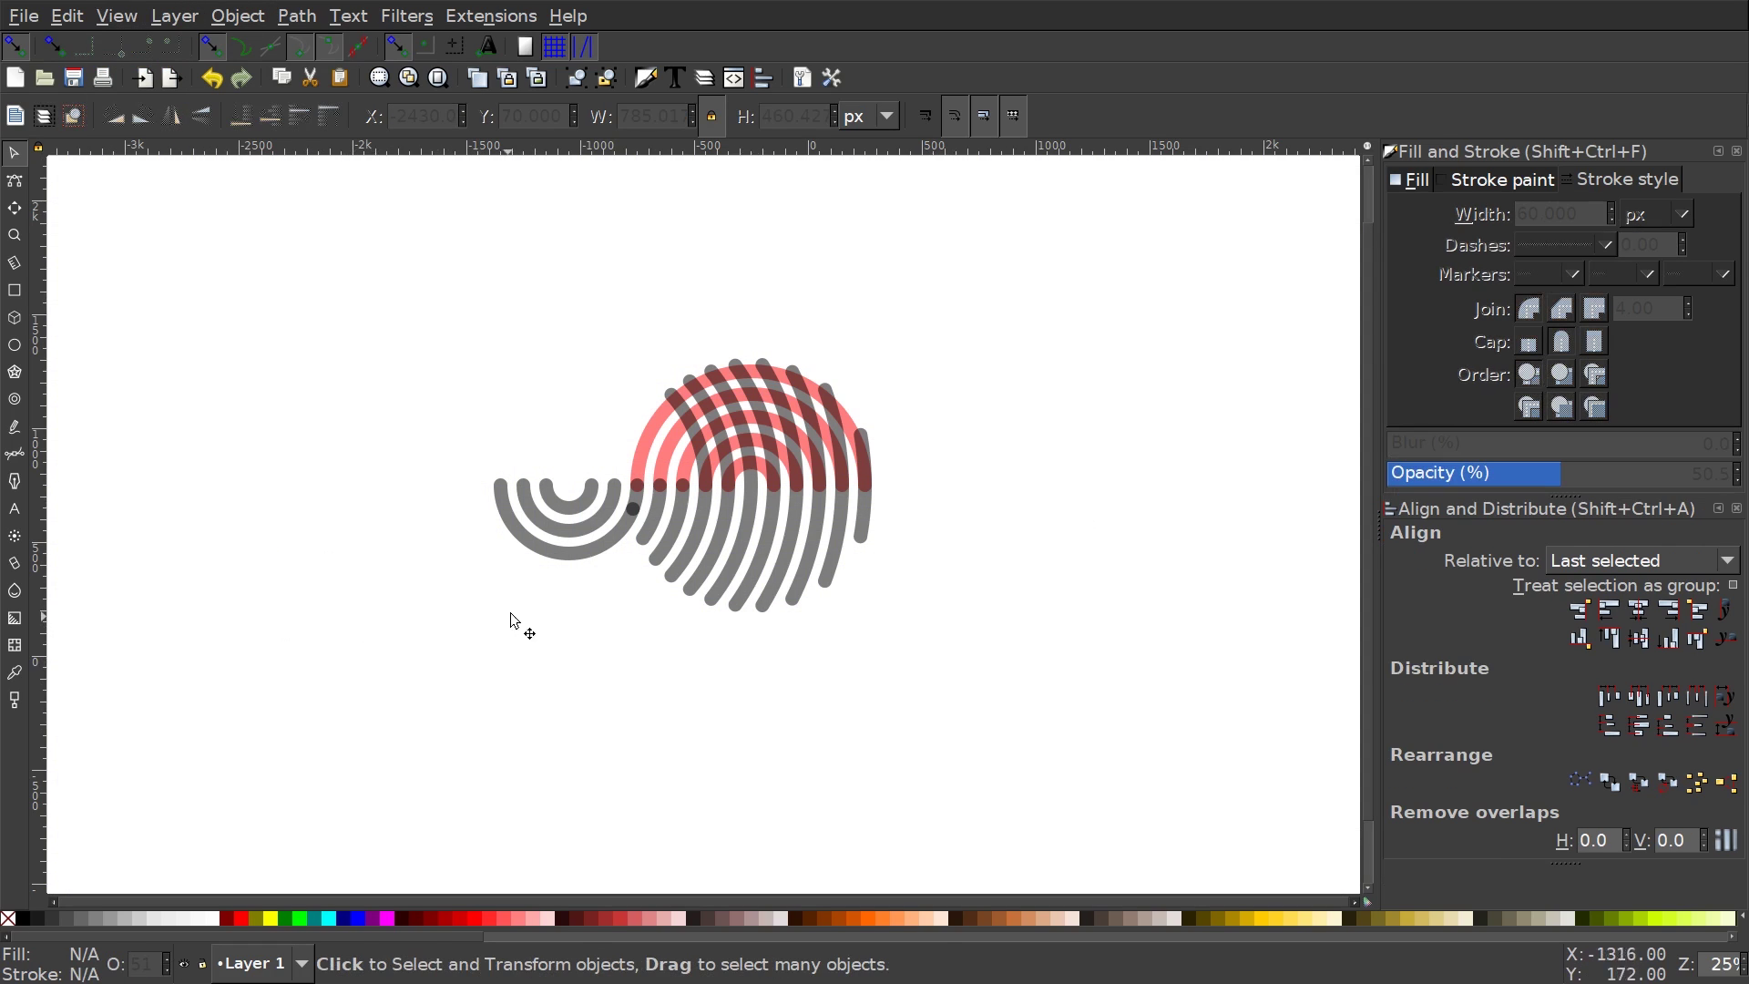
Delete the three small black half-rings remaining beside the red half-ring group
{"action": "left_click", "coordinate": [594, 557]}
{"action": "key", "text": "Delete"}
{"action": "left_click_drag", "start_coordinate": [517, 544], "coordinate": [356, 592]}
{"action": "key", "text": "Delete"}
{"action": "left_click_drag", "start_coordinate": [570, 504], "coordinate": [325, 566]}
{"action": "key", "text": "Delete"}
Select all eleven black strands without the red half-ring group and combine them into a single path
{"action": "scroll", "coordinate": [845, 477], "scroll_direction": "up", "scroll_amount": 2}
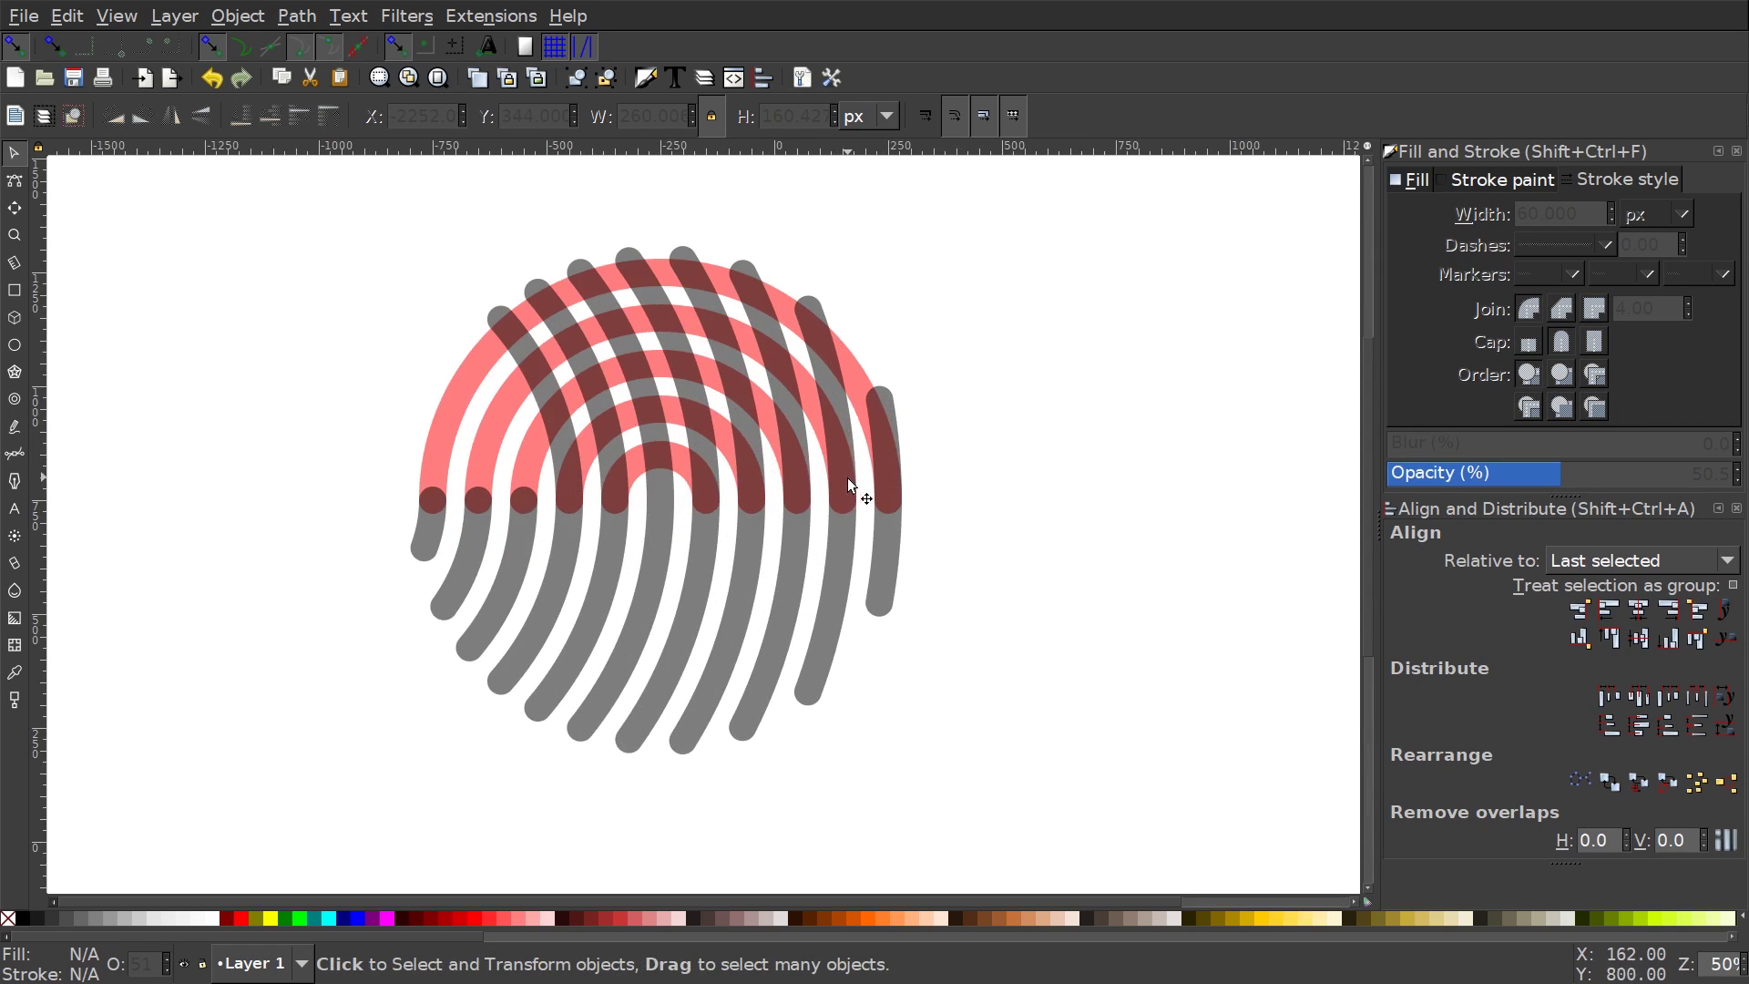
{"action": "mouse_move", "coordinate": [835, 711]}
{"action": "left_mouse_down"}
{"action": "mouse_move", "coordinate": [863, 547]}
{"action": "mouse_move", "coordinate": [827, 558]}
{"action": "left_mouse_up"}
{"action": "left_click", "coordinate": [865, 537]}
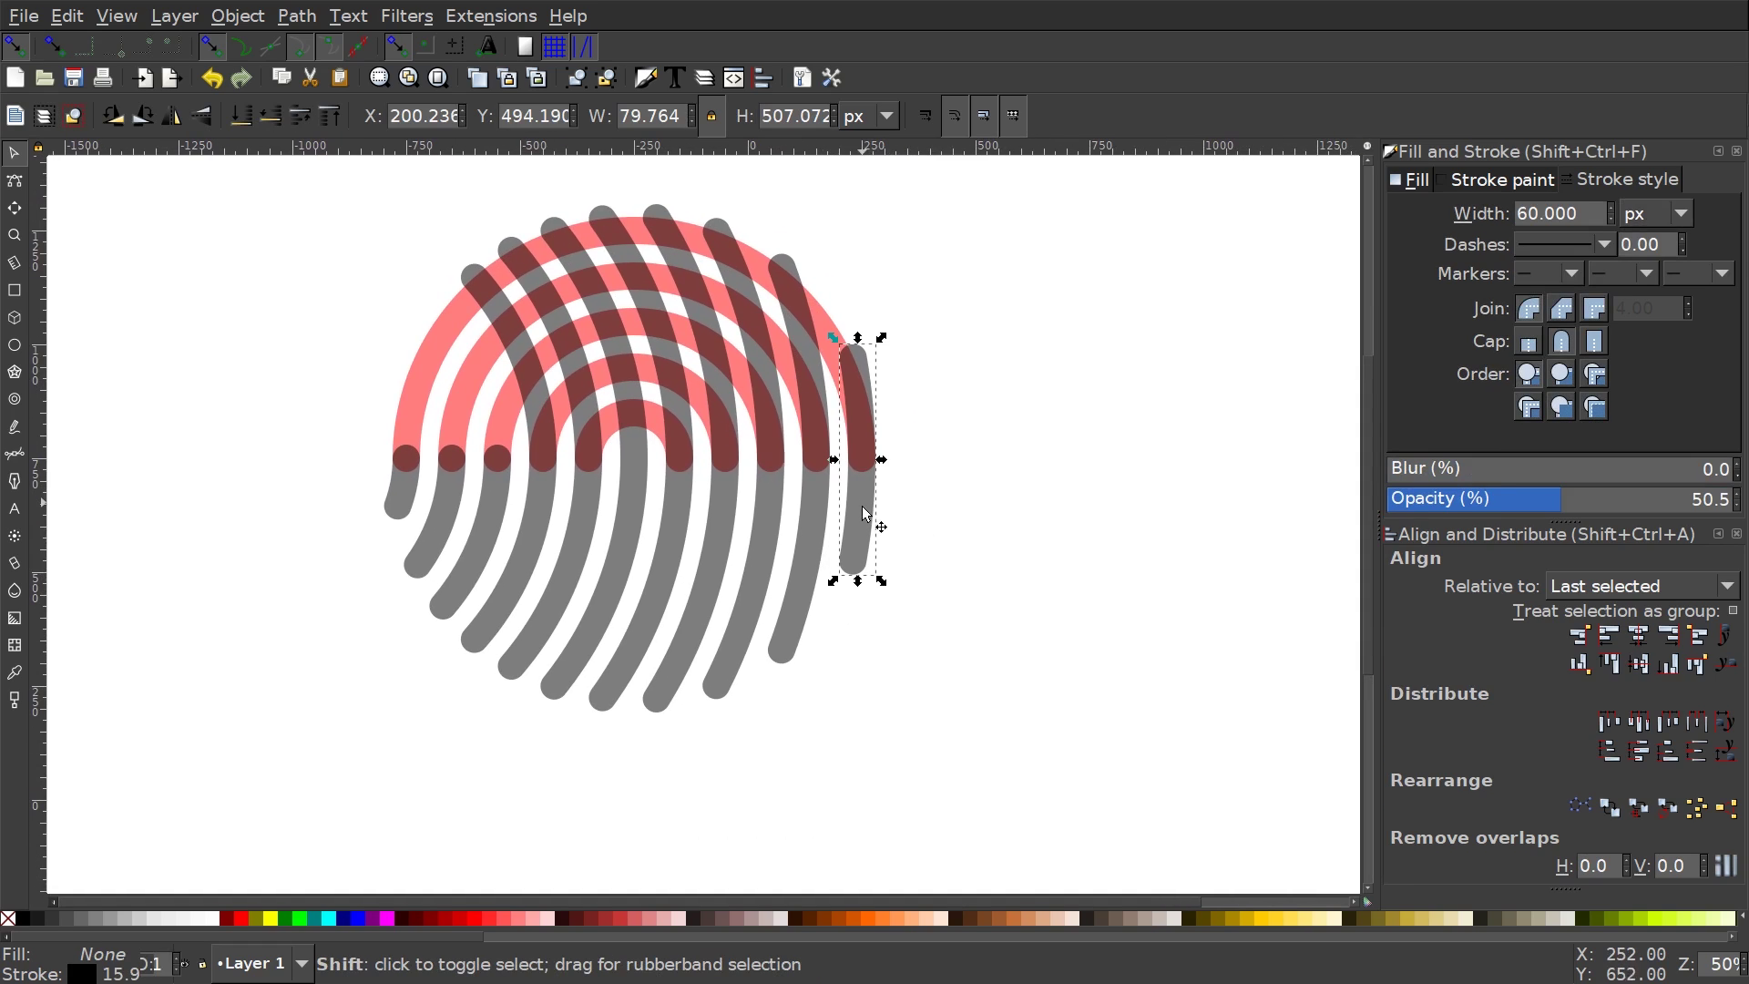
{"action": "left_click", "coordinate": [760, 558], "text": "shift"}
{"action": "left_click", "coordinate": [698, 567], "text": "shift"}
{"action": "left_click", "coordinate": [676, 578], "text": "shift"}
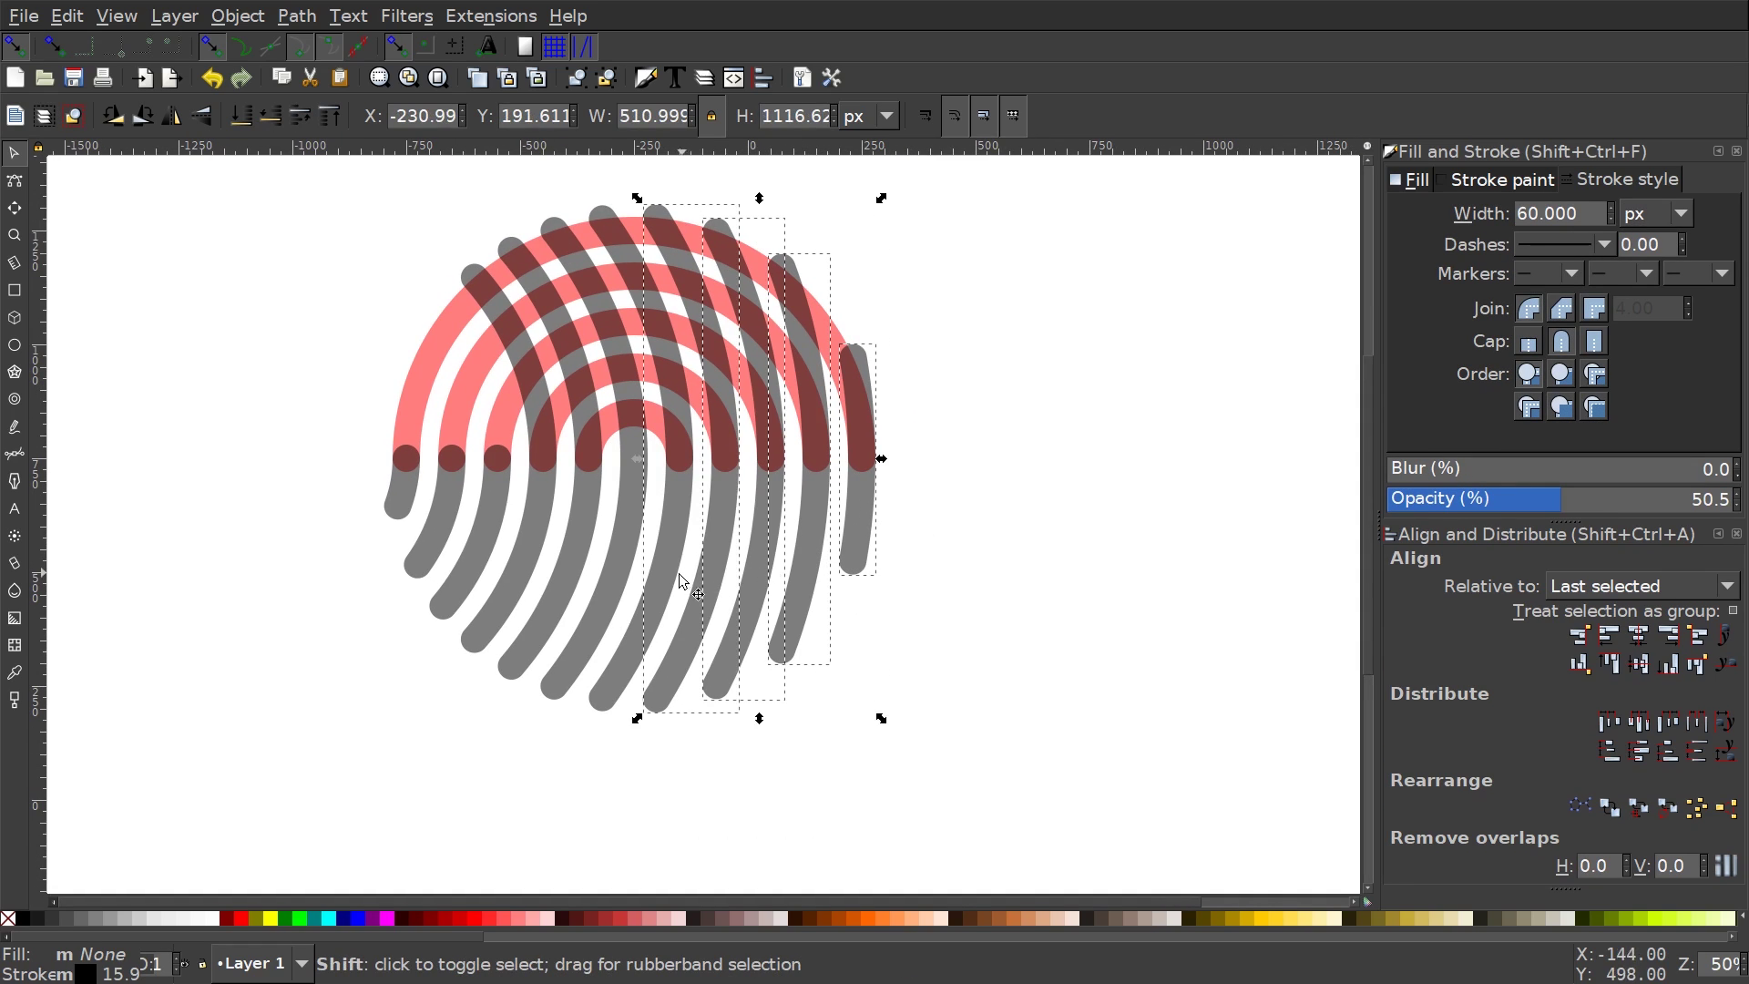
{"action": "left_click", "coordinate": [592, 599], "text": "shift"}
{"action": "left_click", "coordinate": [551, 605], "text": "shift"}
{"action": "left_click", "coordinate": [490, 596], "text": "shift"}
{"action": "left_click", "coordinate": [457, 584], "text": "shift"}
{"action": "left_click", "coordinate": [426, 539], "text": "shift"}
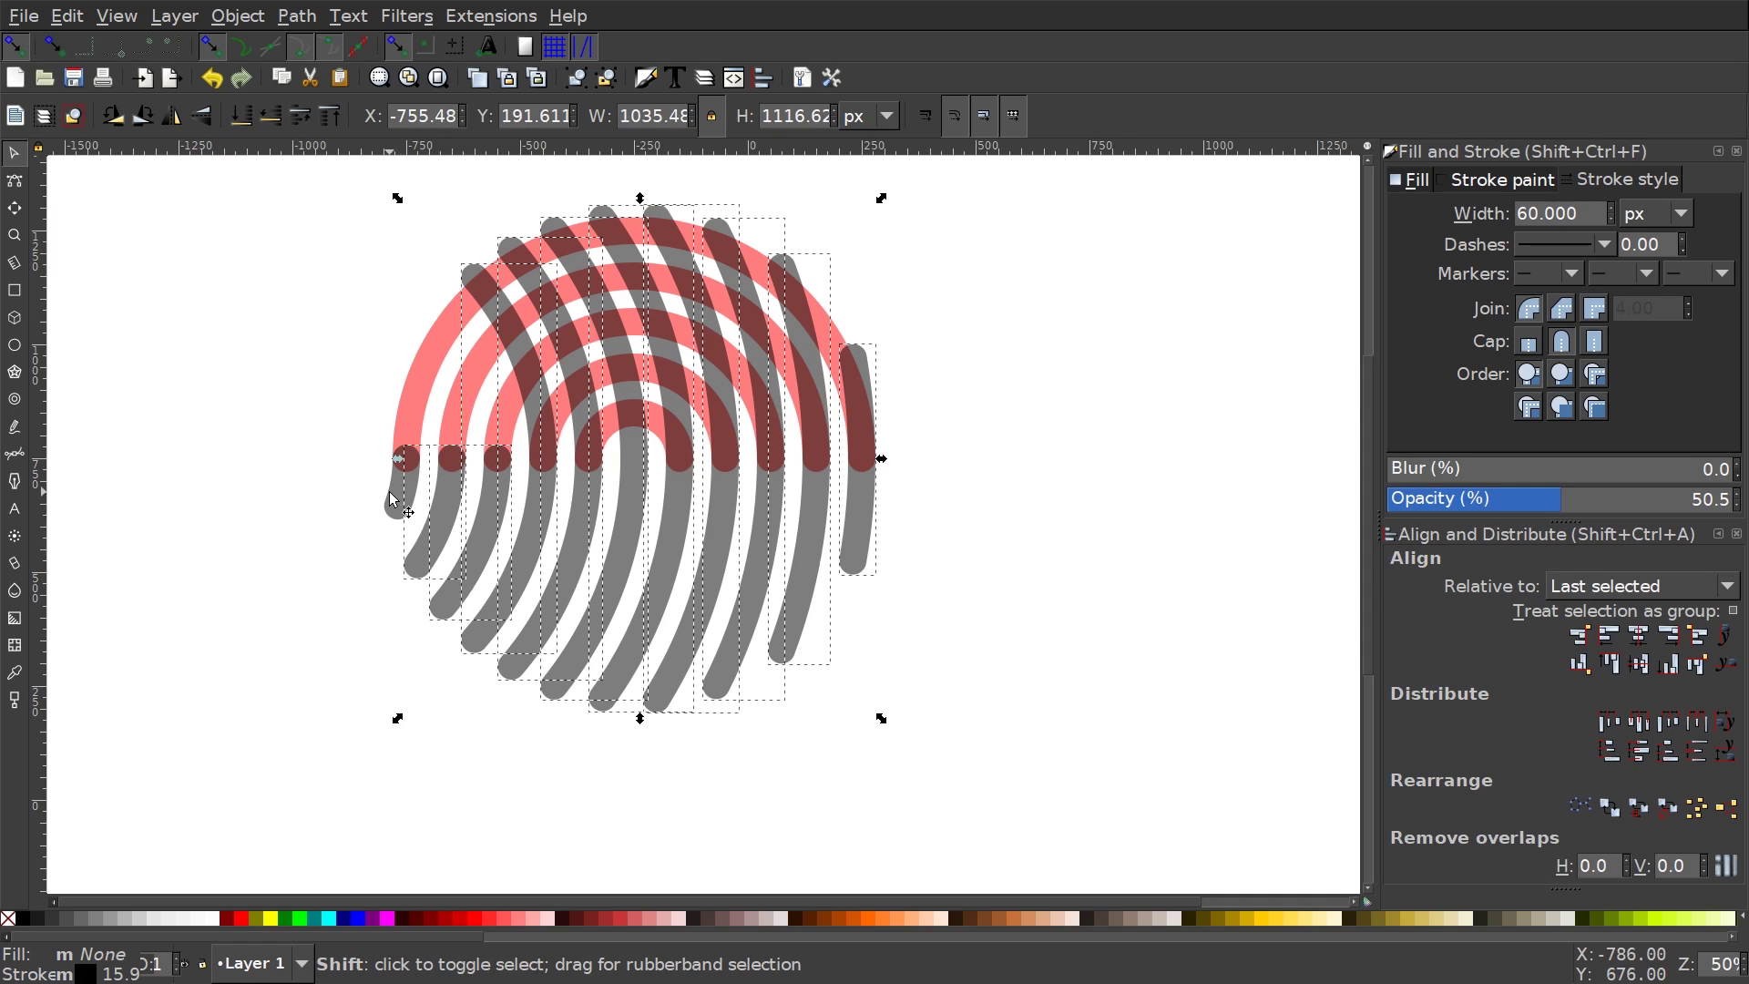
{"action": "left_click", "coordinate": [401, 490], "text": "shift"}
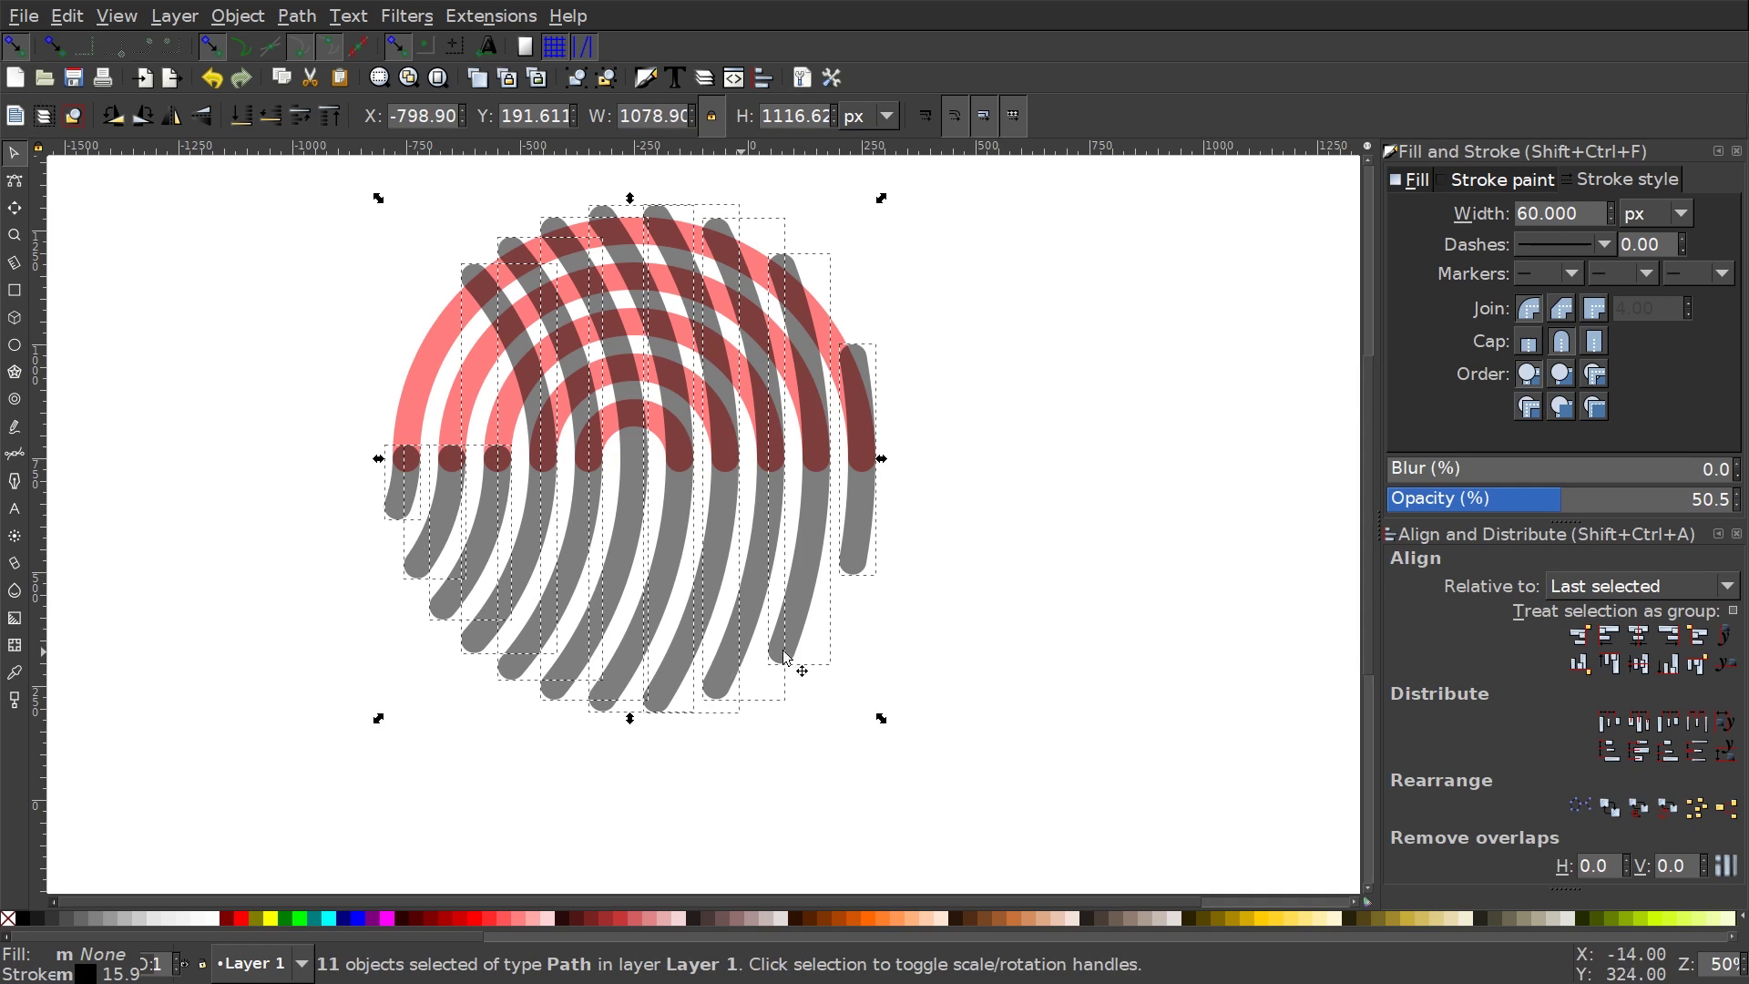
{"action": "left_click", "coordinate": [315, 17]}
{"action": "left_click", "coordinate": [364, 319]}
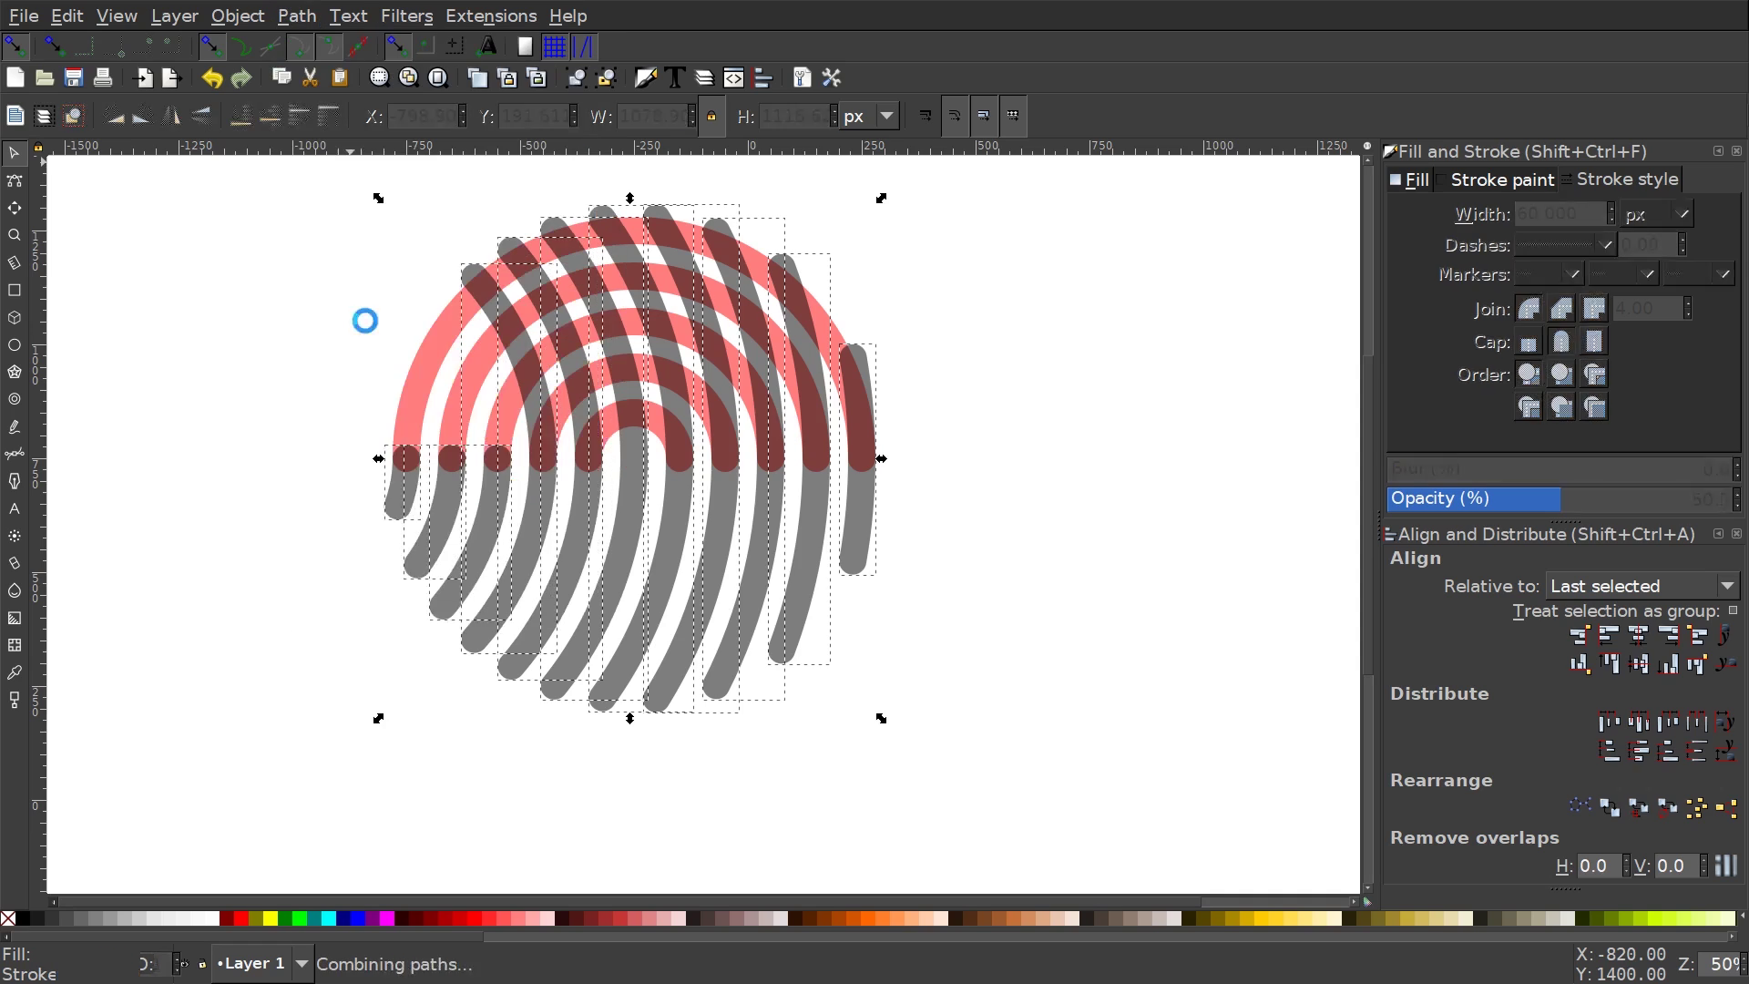
Move the combined black strands away from the red half-rings, undo the move and clear the selection
{"action": "left_click_drag", "start_coordinate": [765, 526], "coordinate": [637, 627]}
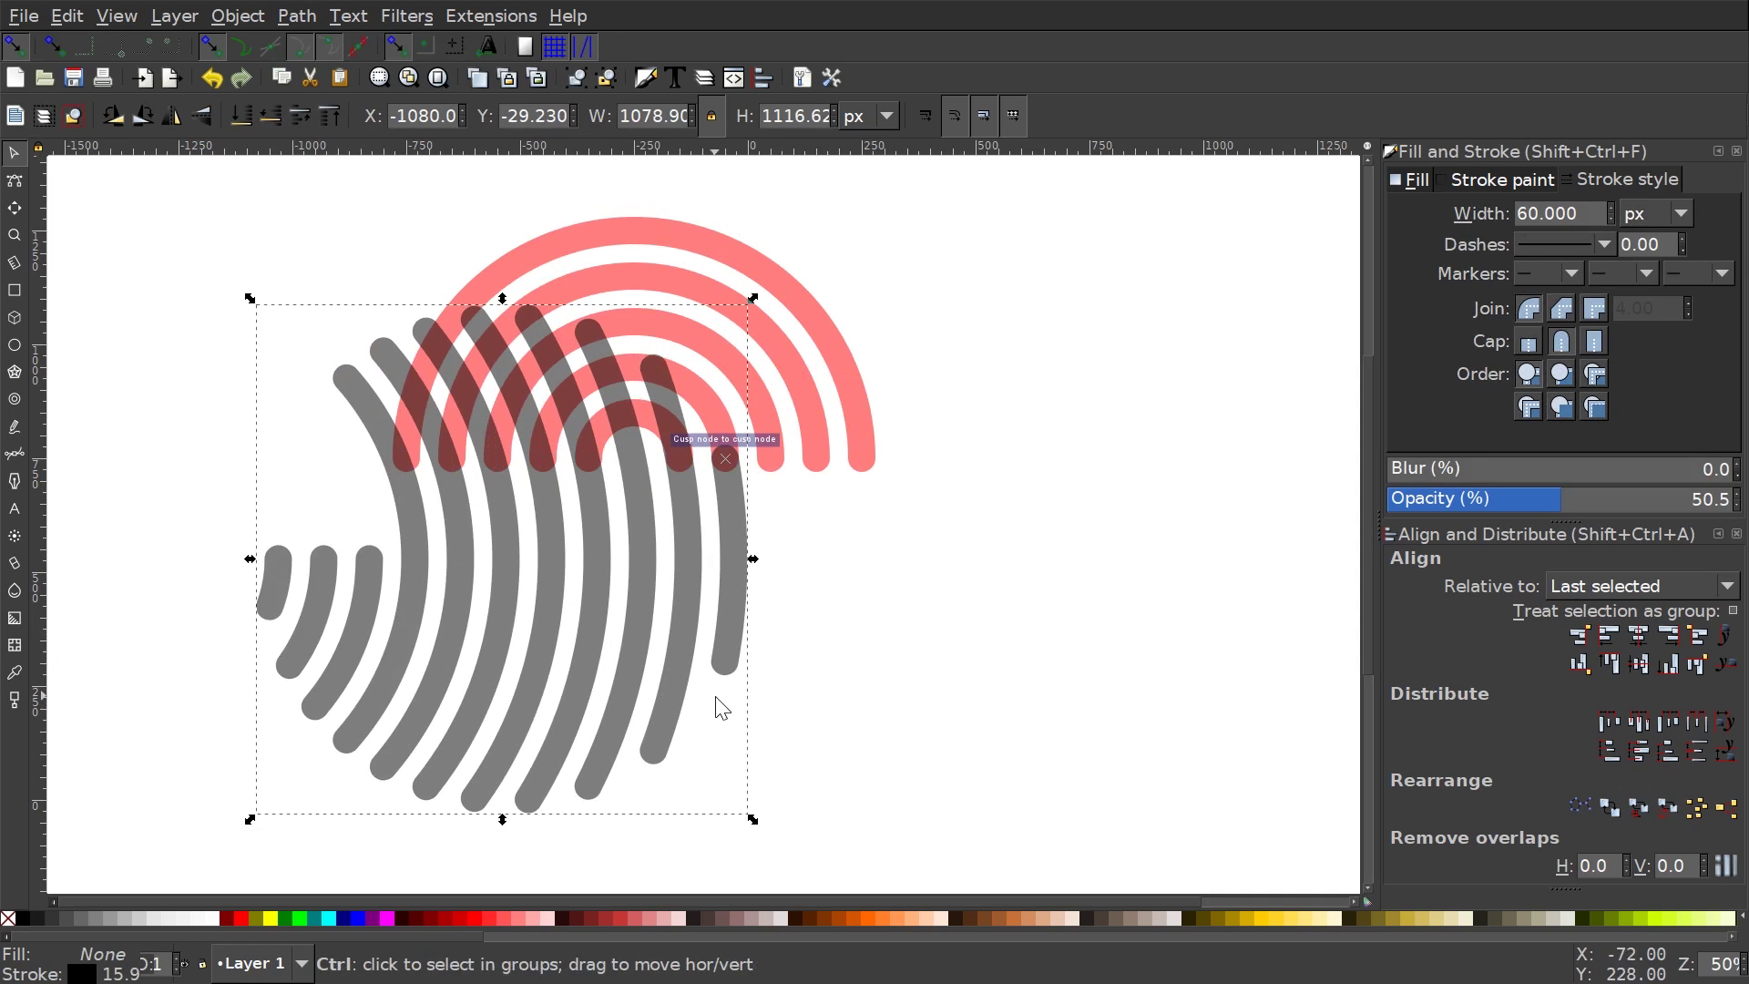
{"action": "key", "text": "ctrl+z"}
{"action": "left_click", "coordinate": [984, 668]}
Draw a green rectangle about 1992 by 884 px over the lower strands, starting at the outermost red half-ring's lower-end node
{"action": "left_click_drag", "start_coordinate": [951, 618], "coordinate": [922, 684]}
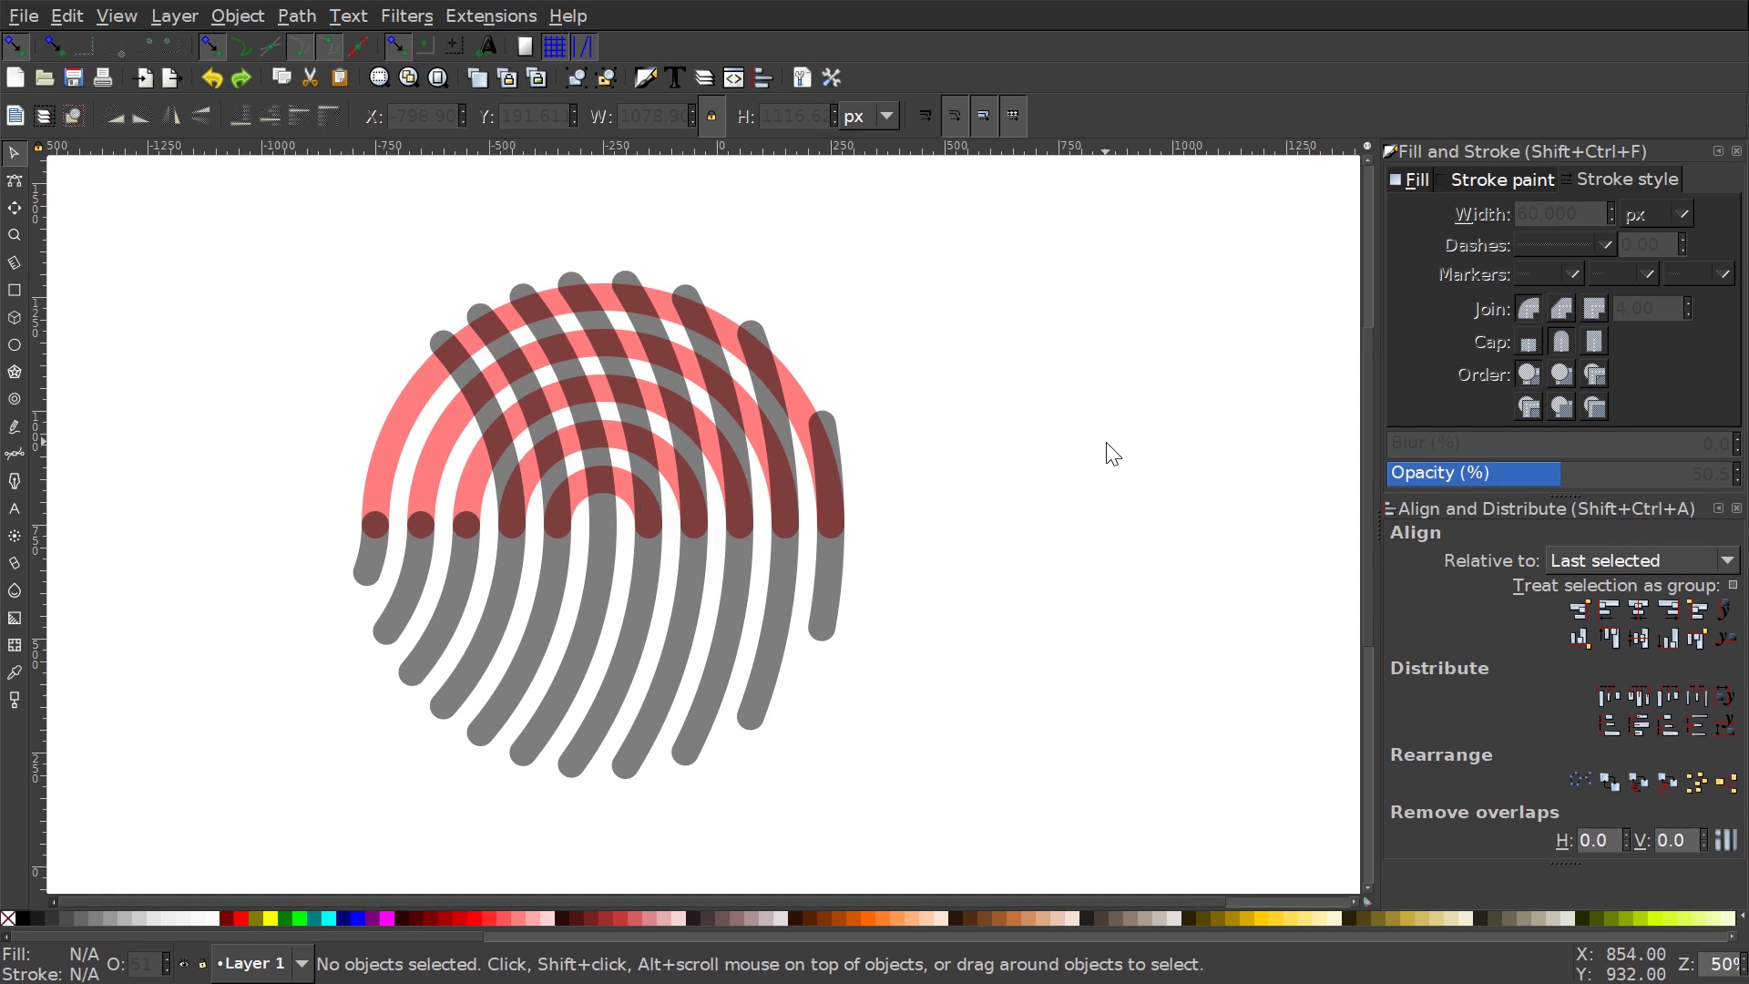
{"action": "left_click", "coordinate": [12, 300]}
{"action": "scroll", "coordinate": [383, 507], "scroll_direction": "down", "scroll_amount": 3}
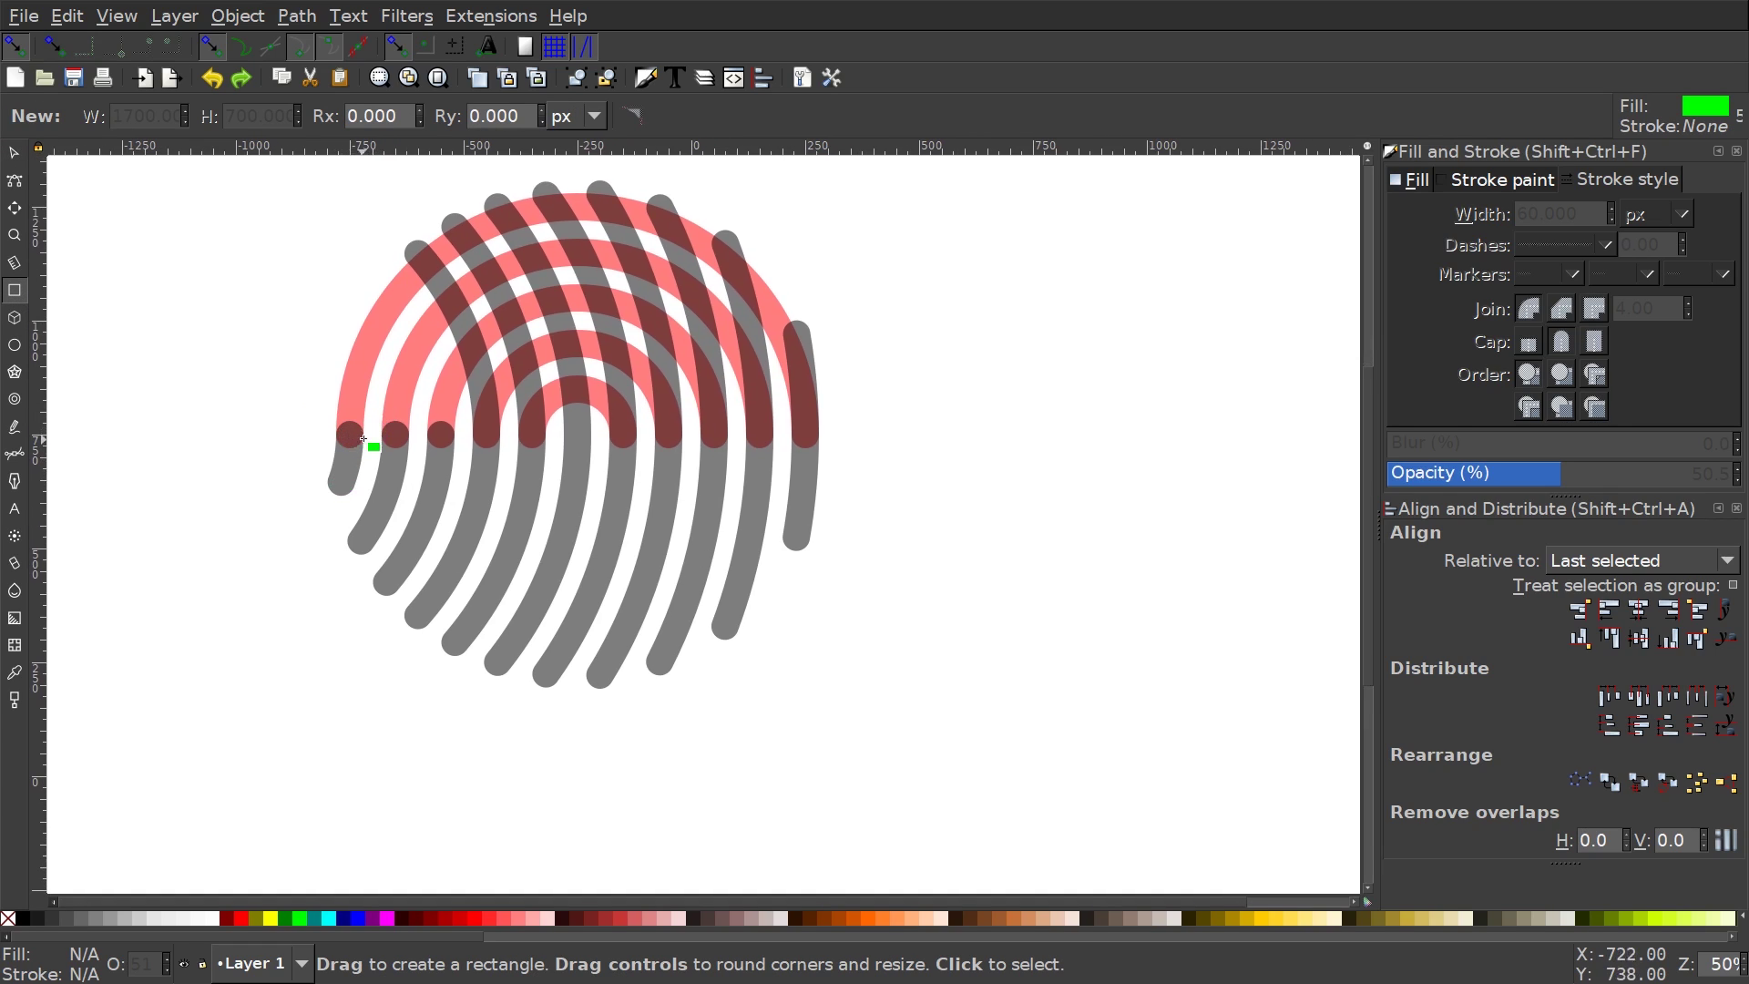
{"action": "left_click_drag", "start_coordinate": [355, 433], "coordinate": [1258, 837]}
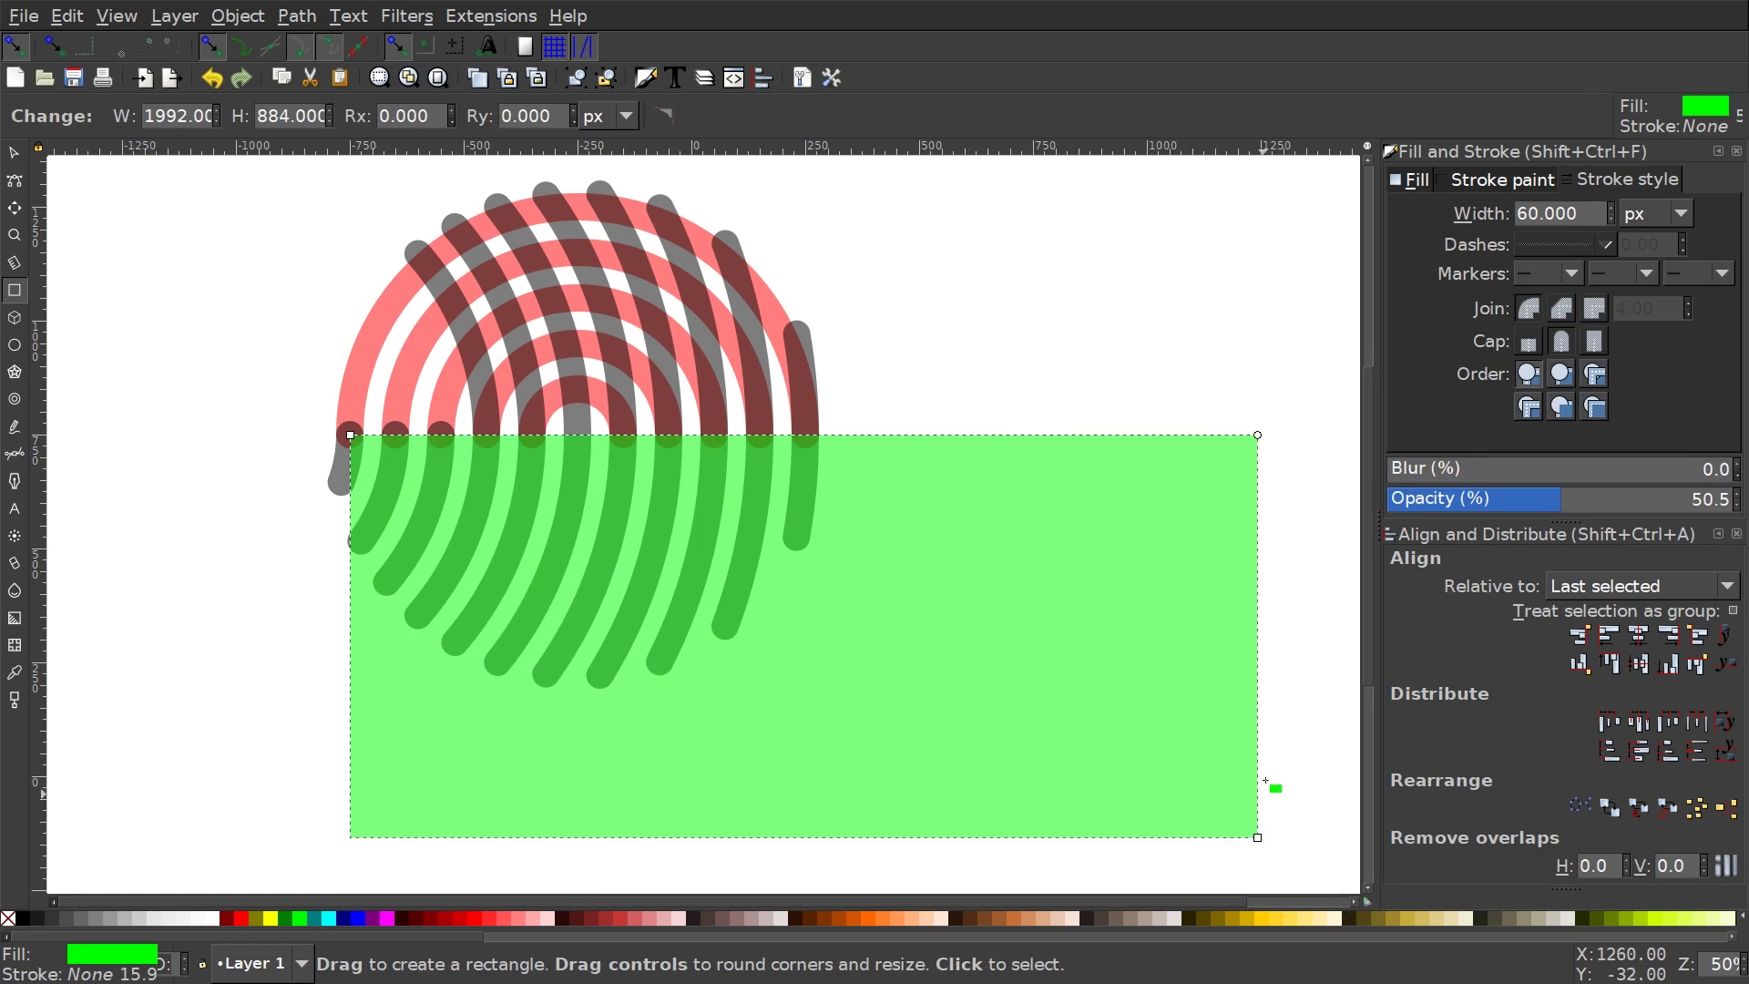
Centre the green rectangle horizontally on the combined black strands and split the strands along its edge with Cut Path
{"action": "left_click", "coordinate": [13, 157]}
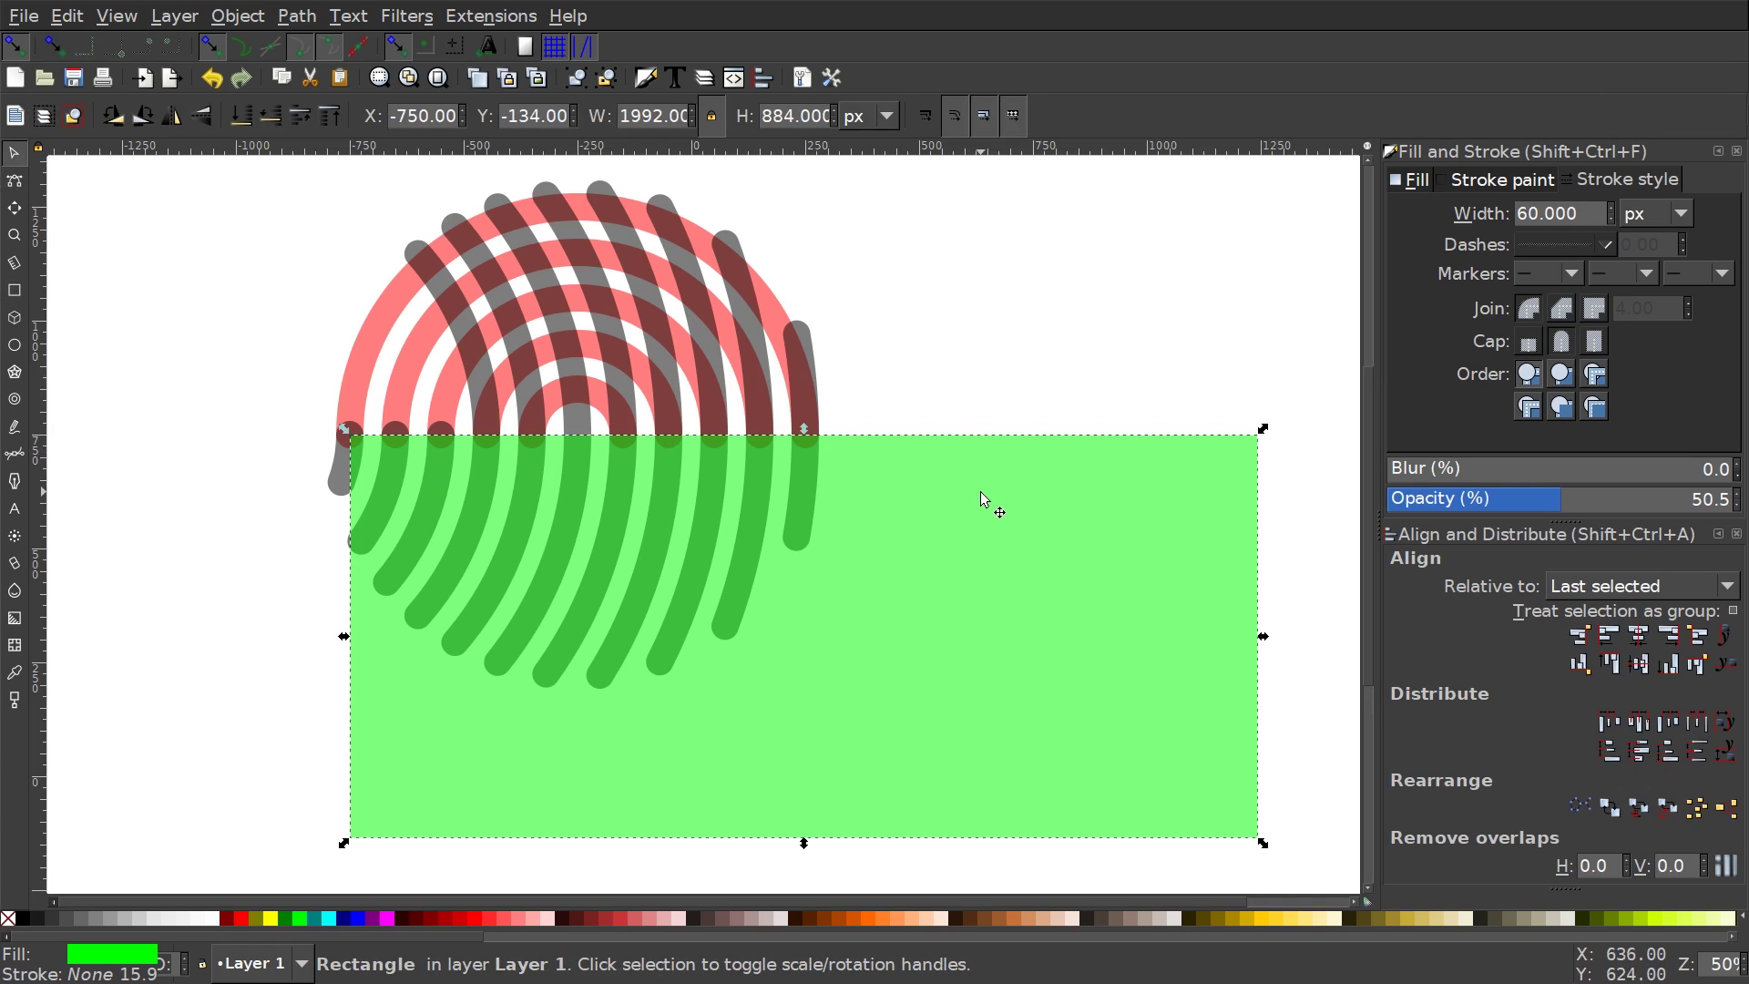
{"action": "key", "text": "shift"}
{"action": "left_click", "coordinate": [724, 252], "text": "shift"}
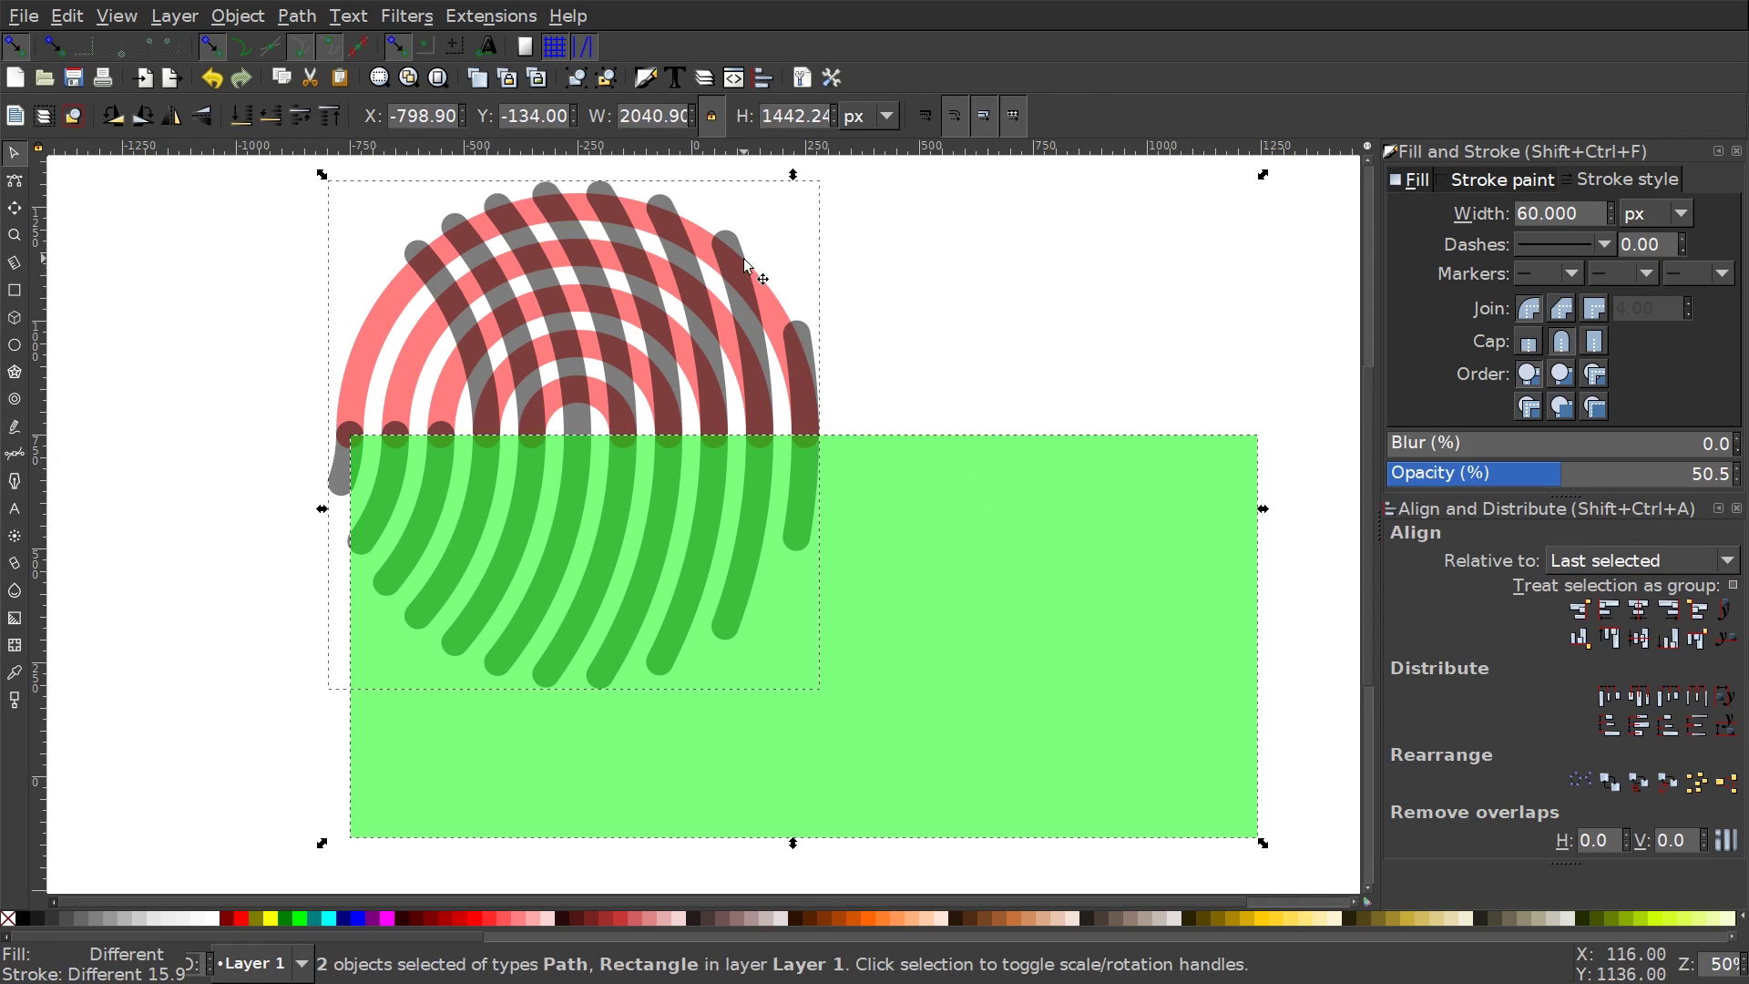
{"action": "left_click", "coordinate": [1639, 612]}
{"action": "left_click", "coordinate": [300, 18]}
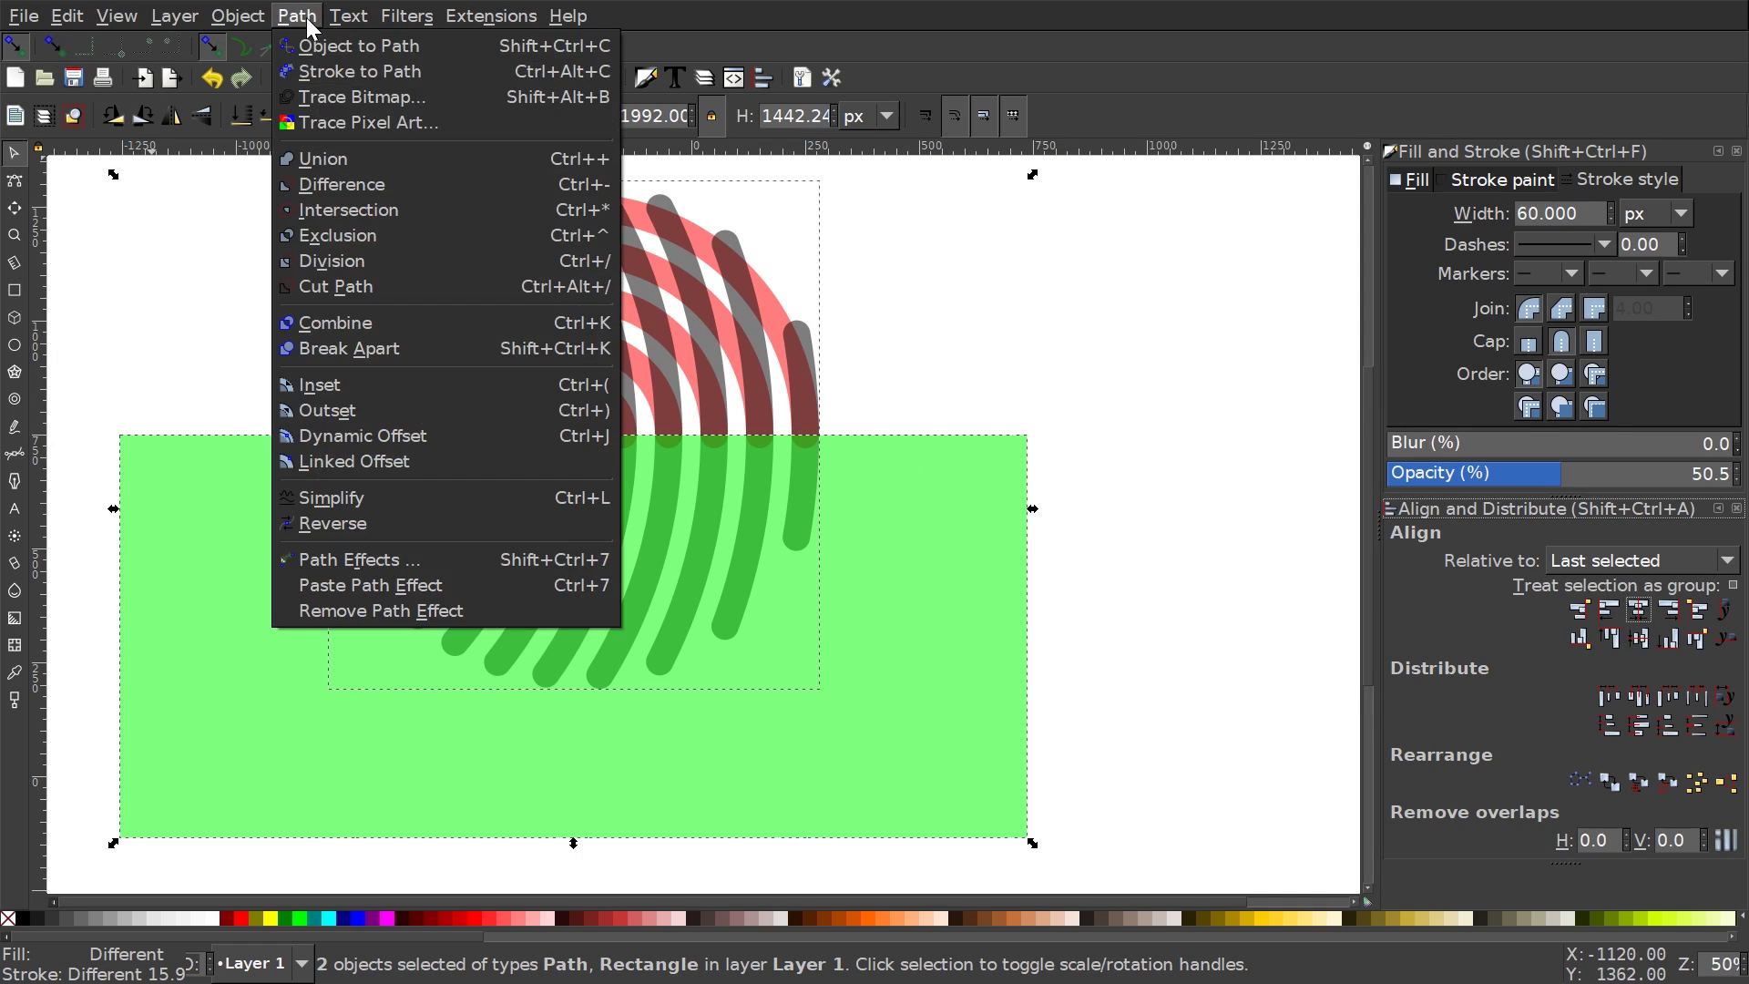
{"action": "left_click", "coordinate": [362, 288]}
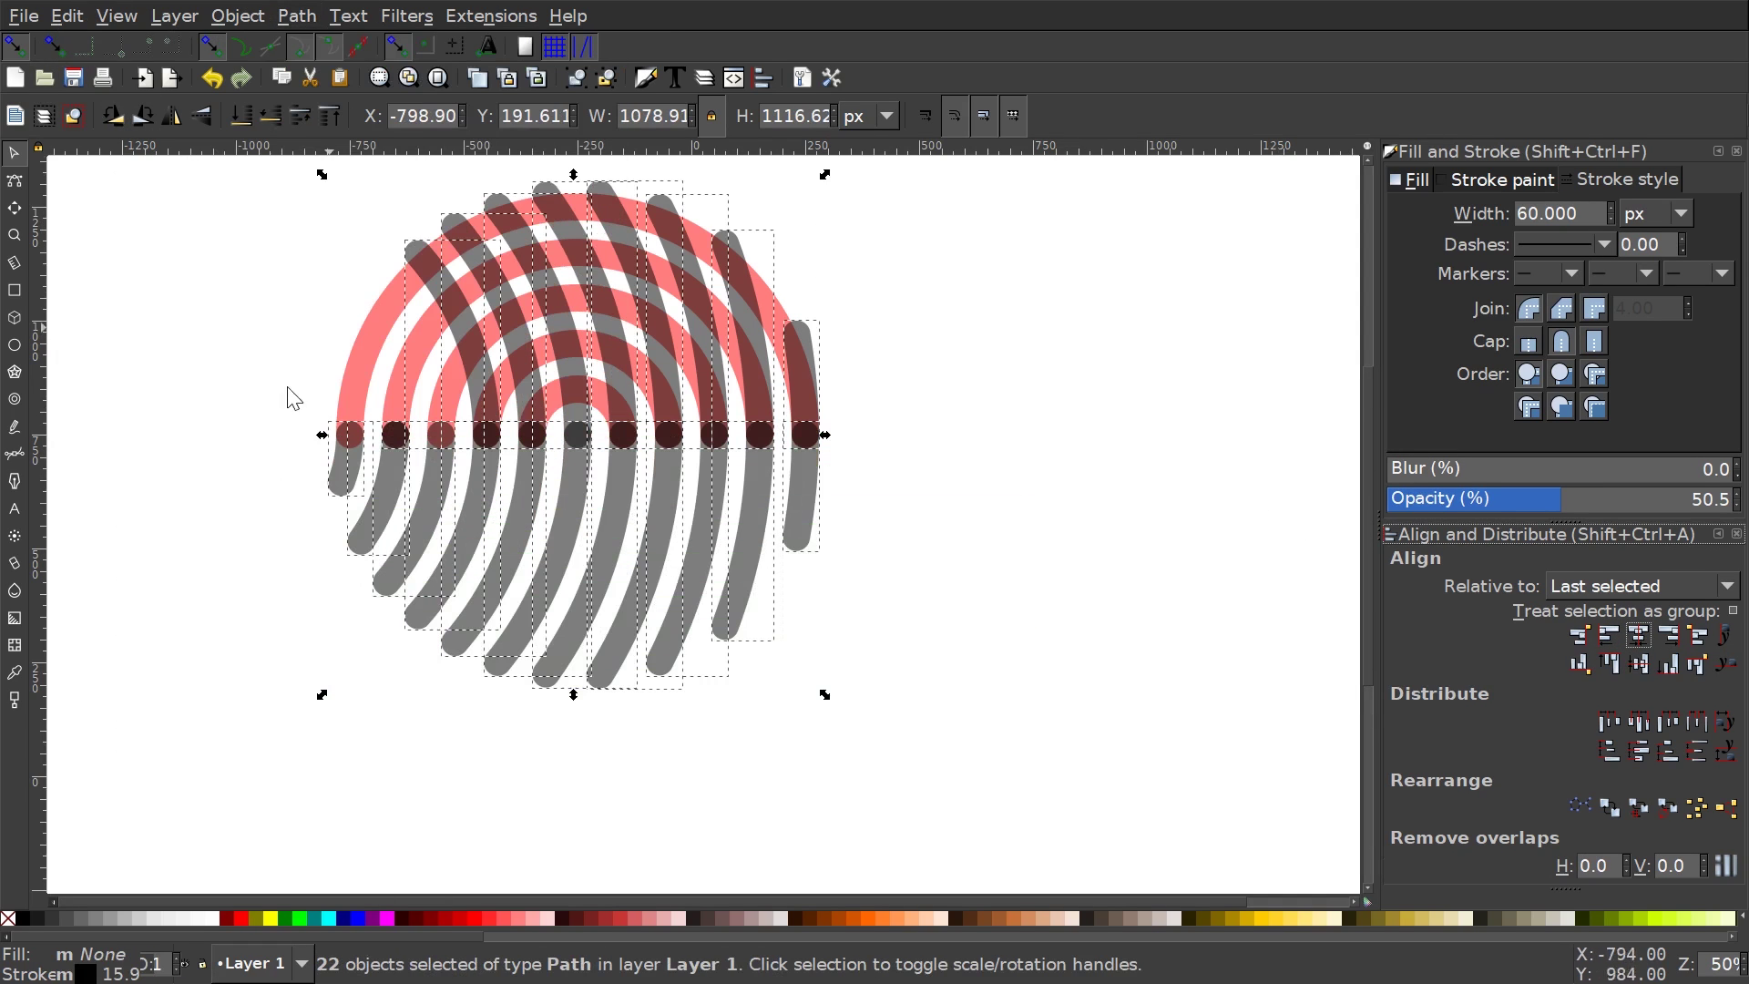
{"action": "left_click", "coordinate": [1036, 374]}
Delete all the cut black strand pieces that lie over and above the red half-rings, keeping the lower pieces
{"action": "key", "text": "space"}
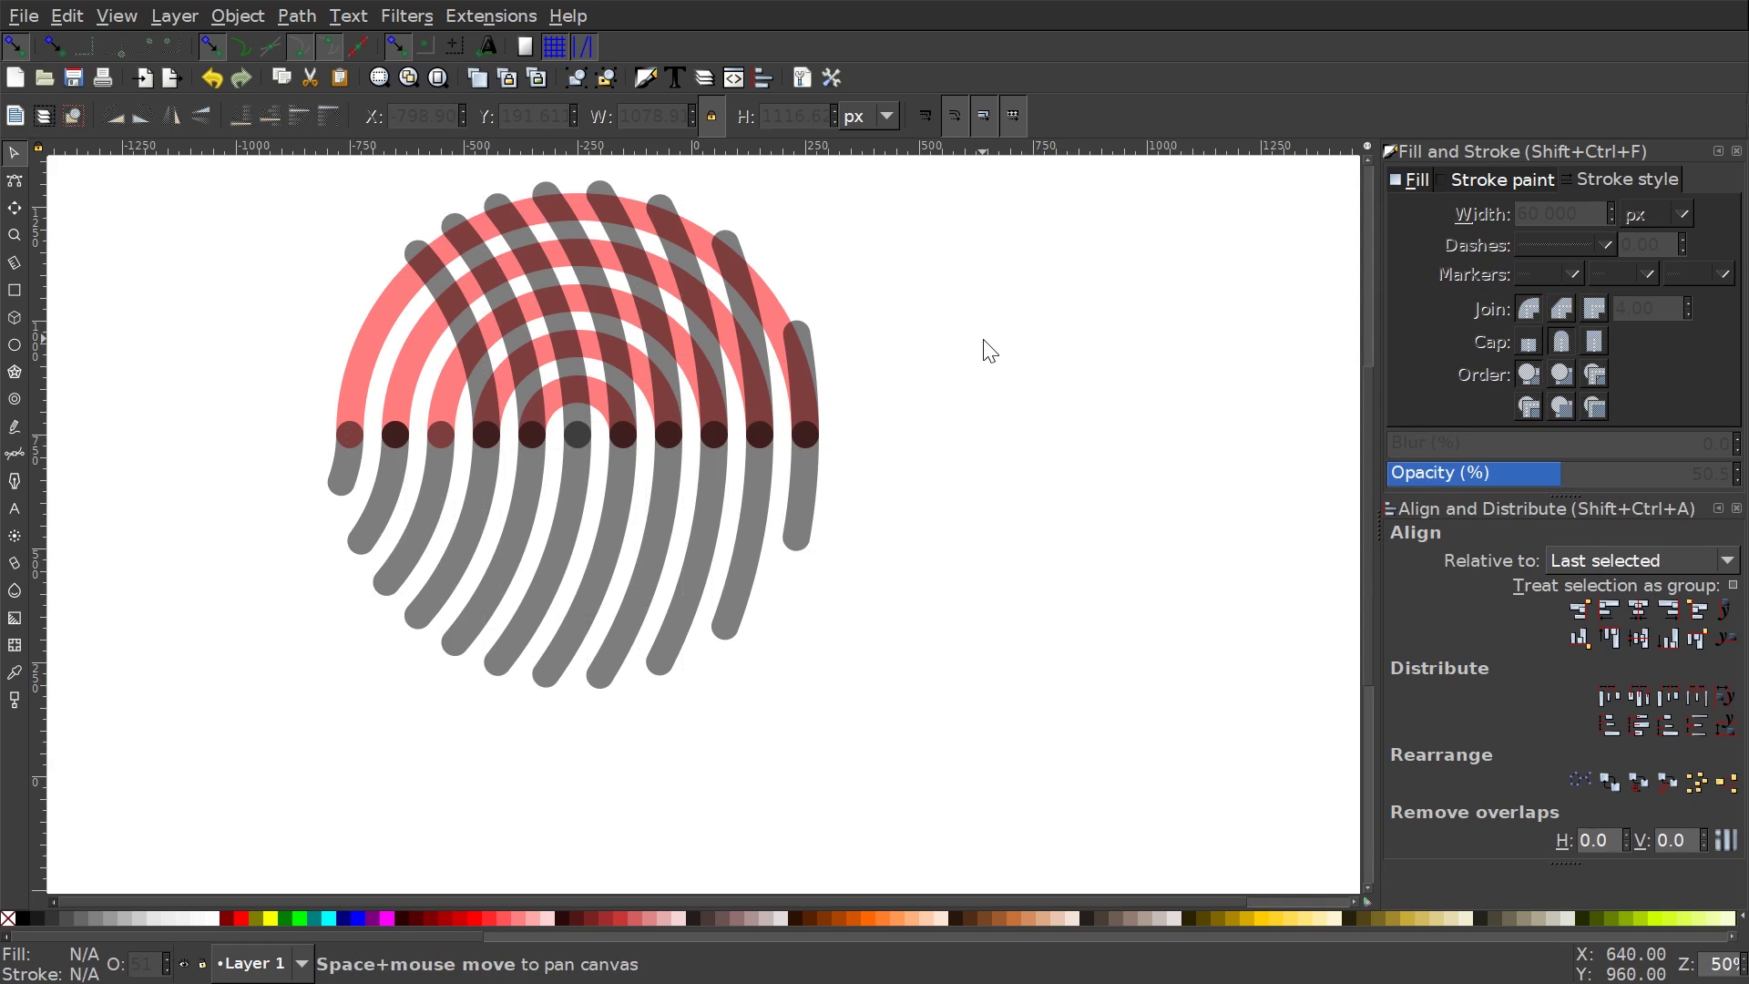
{"action": "left_click_drag", "start_coordinate": [984, 347], "coordinate": [1047, 441]}
{"action": "left_click_drag", "start_coordinate": [871, 470], "coordinate": [977, 368]}
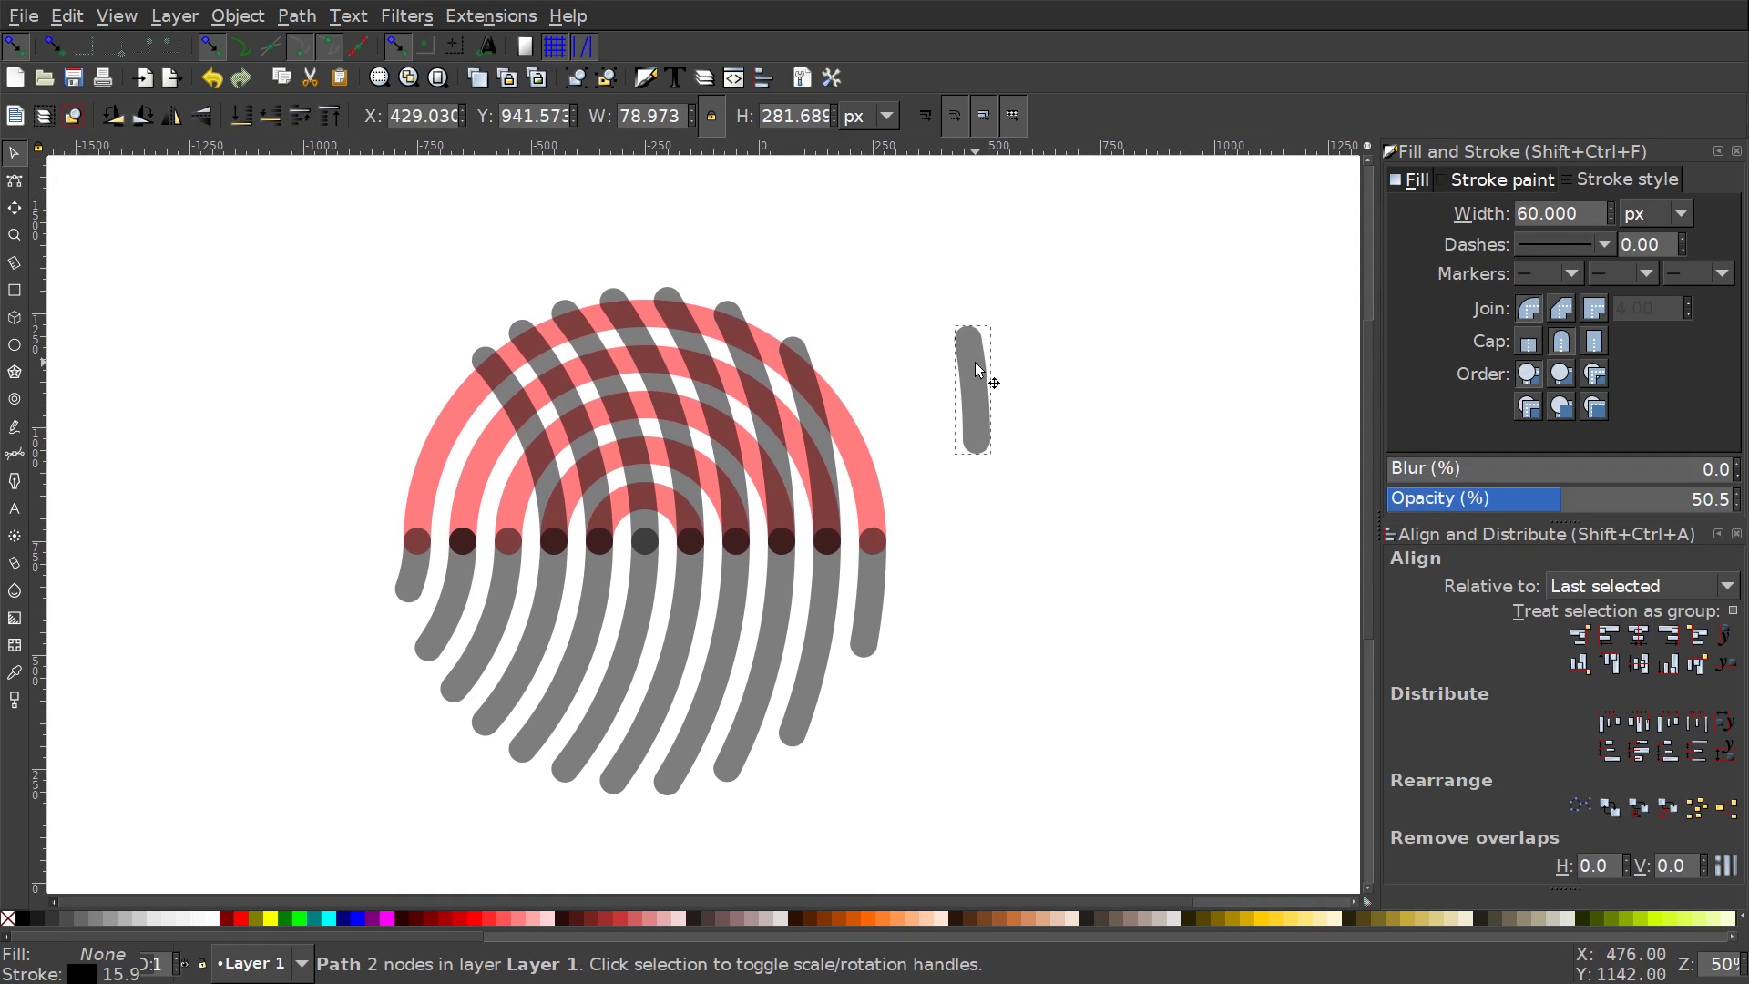
{"action": "key", "text": "Delete"}
{"action": "left_click_drag", "start_coordinate": [816, 413], "coordinate": [915, 273]}
{"action": "key", "text": "Delete"}
{"action": "left_click_drag", "start_coordinate": [758, 391], "coordinate": [903, 256]}
{"action": "key", "text": "Delete"}
{"action": "left_click_drag", "start_coordinate": [707, 403], "coordinate": [833, 286]}
{"action": "key", "text": "Delete"}
{"action": "left_click_drag", "start_coordinate": [663, 443], "coordinate": [734, 290]}
{"action": "key", "text": "Delete"}
{"action": "key", "text": "Delete"}
{"action": "left_click_drag", "start_coordinate": [596, 449], "coordinate": [734, 285]}
{"action": "key", "text": "Delete"}
{"action": "left_click_drag", "start_coordinate": [542, 454], "coordinate": [687, 296]}
{"action": "key", "text": "Delete"}
{"action": "left_click_drag", "start_coordinate": [967, 652], "coordinate": [991, 611]}
{"action": "scroll", "coordinate": [912, 631], "scroll_direction": "down", "scroll_amount": 1}
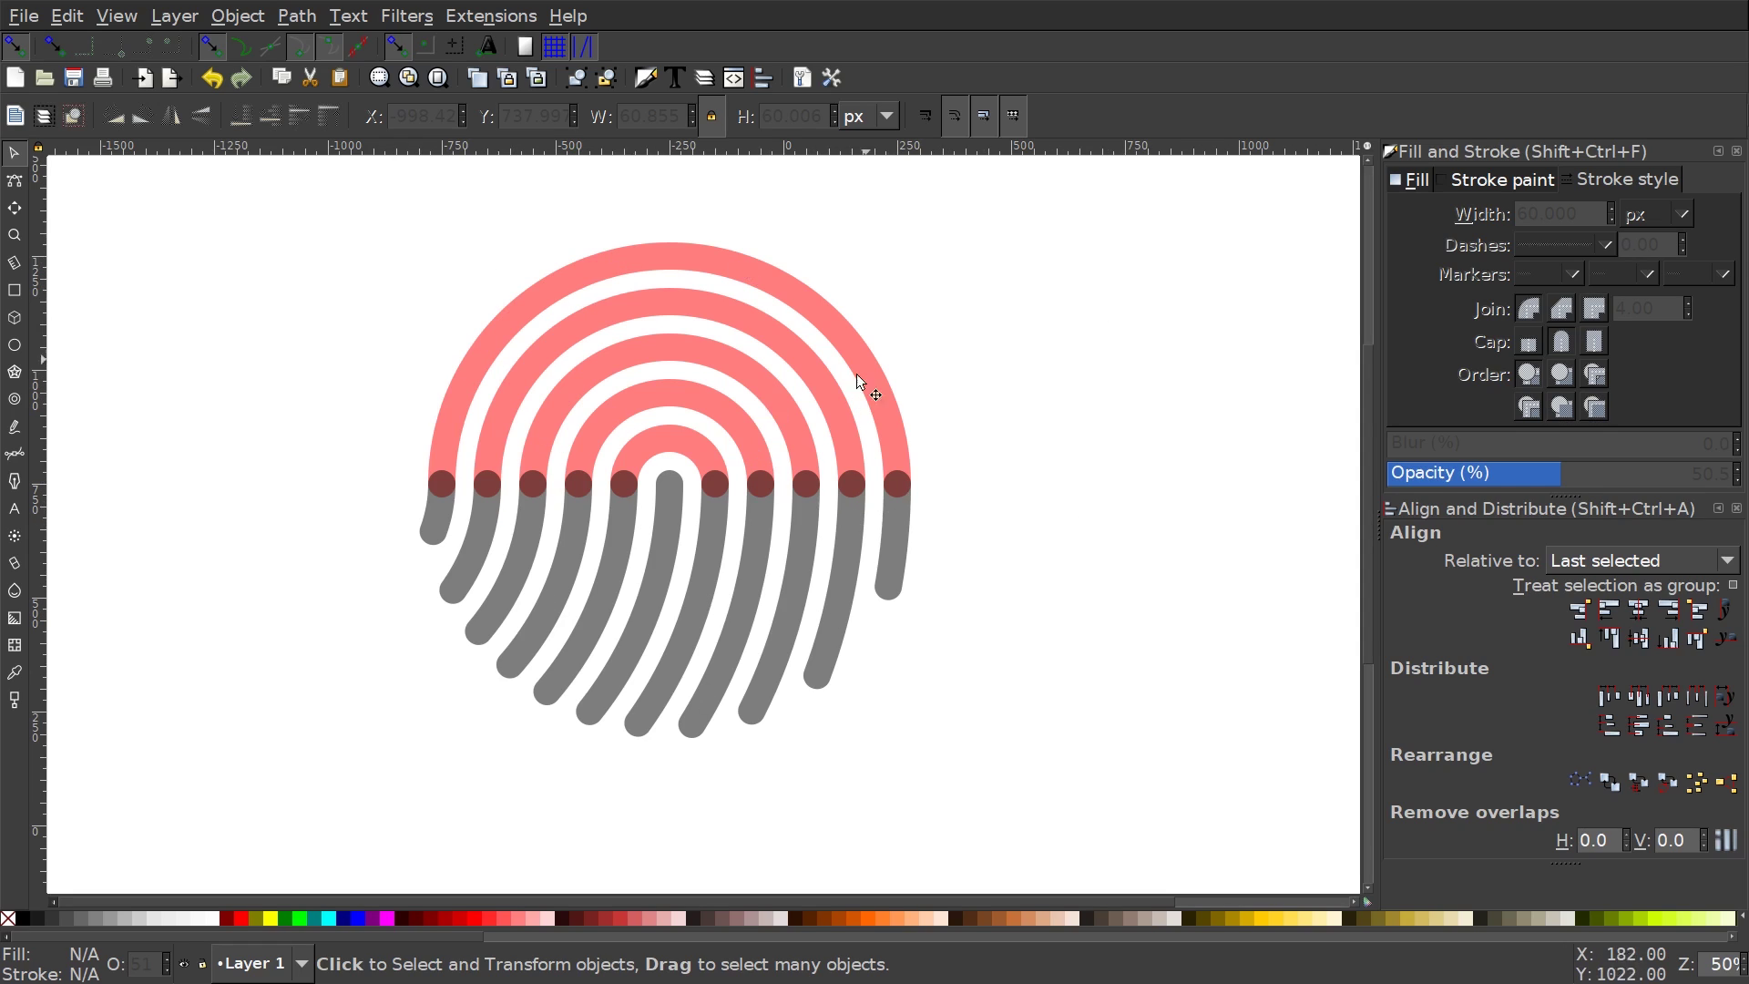
Select all the lower strands together with the red half-ring group and set their stroke colour to black
{"action": "mouse_move", "coordinate": [1173, 791]}
{"action": "left_mouse_down"}
{"action": "mouse_move", "coordinate": [370, 292]}
{"action": "mouse_move", "coordinate": [282, 177]}
{"action": "left_mouse_up"}
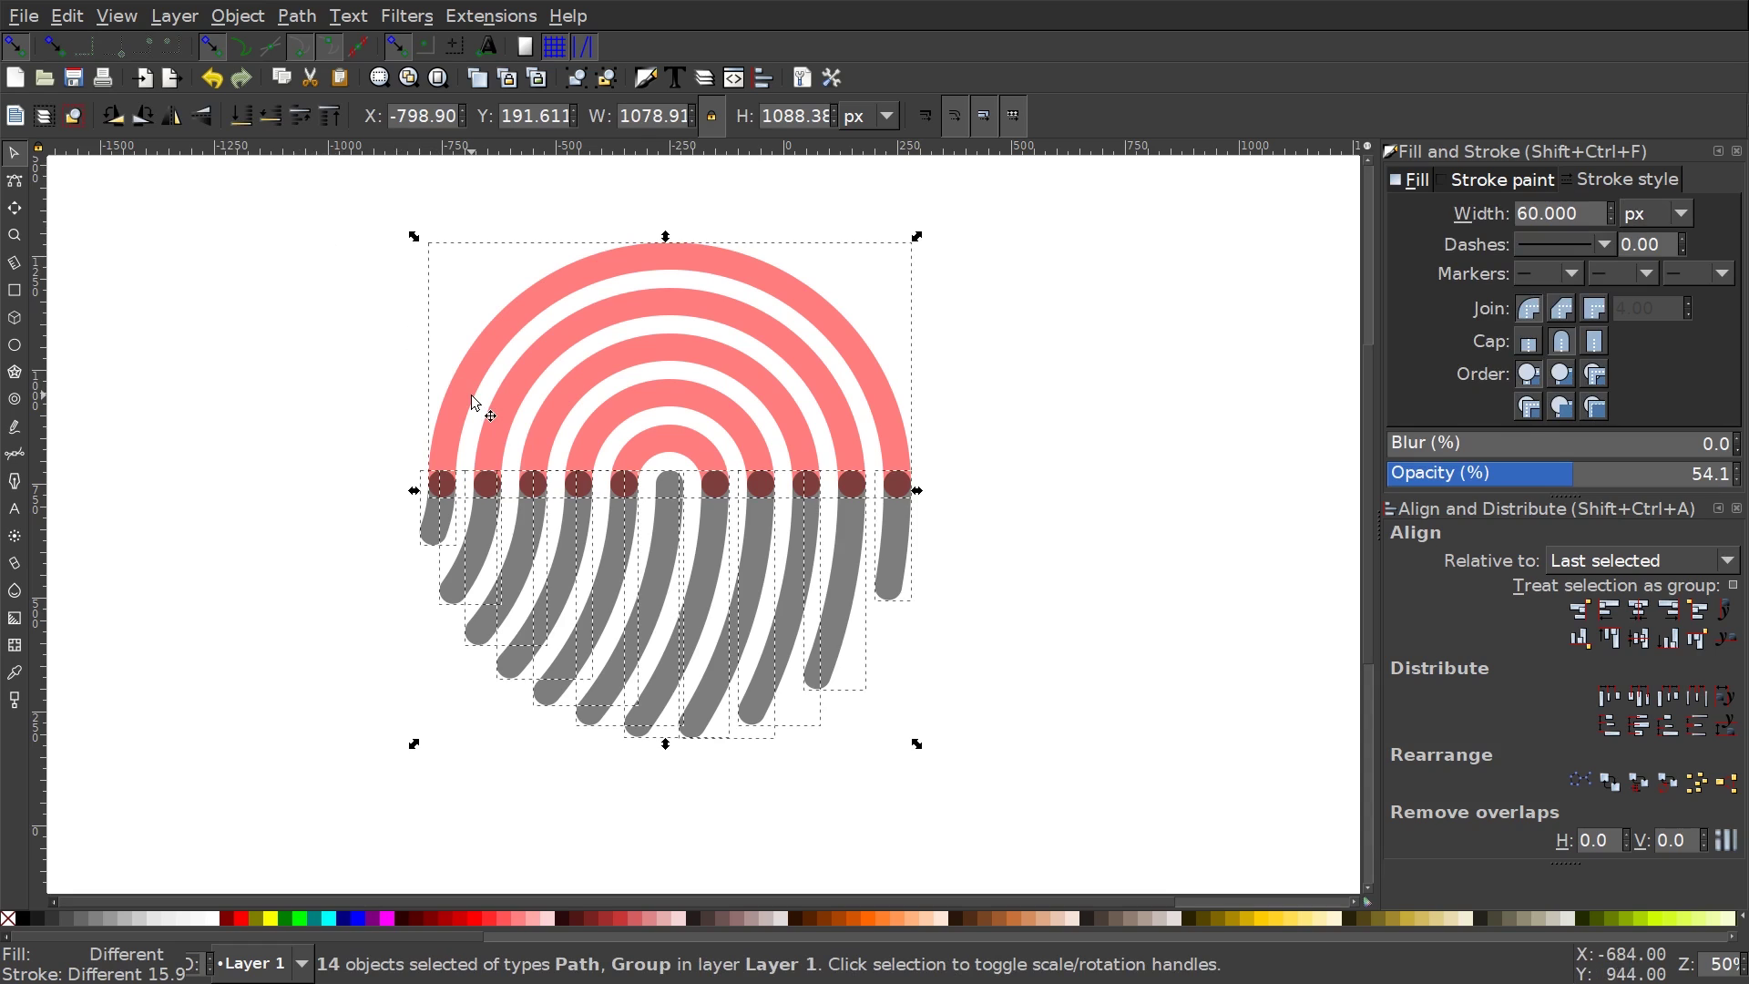
{"action": "key", "text": "shift"}
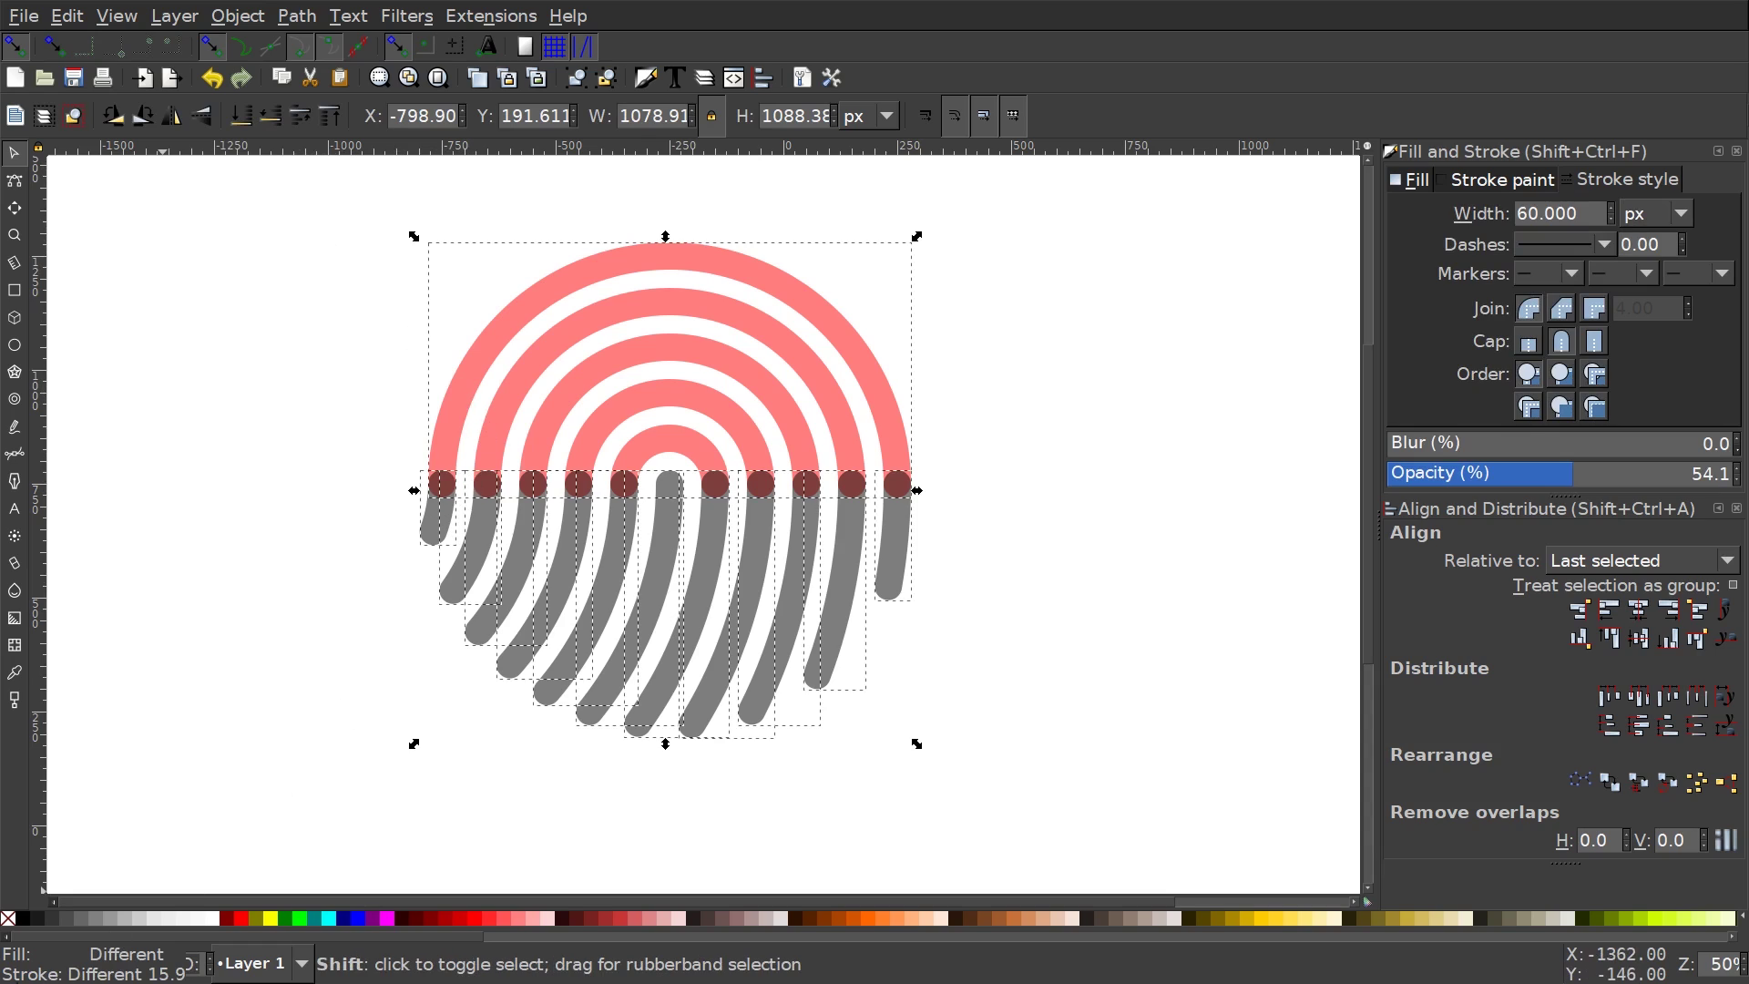
{"action": "left_click", "coordinate": [22, 915], "text": "shift"}
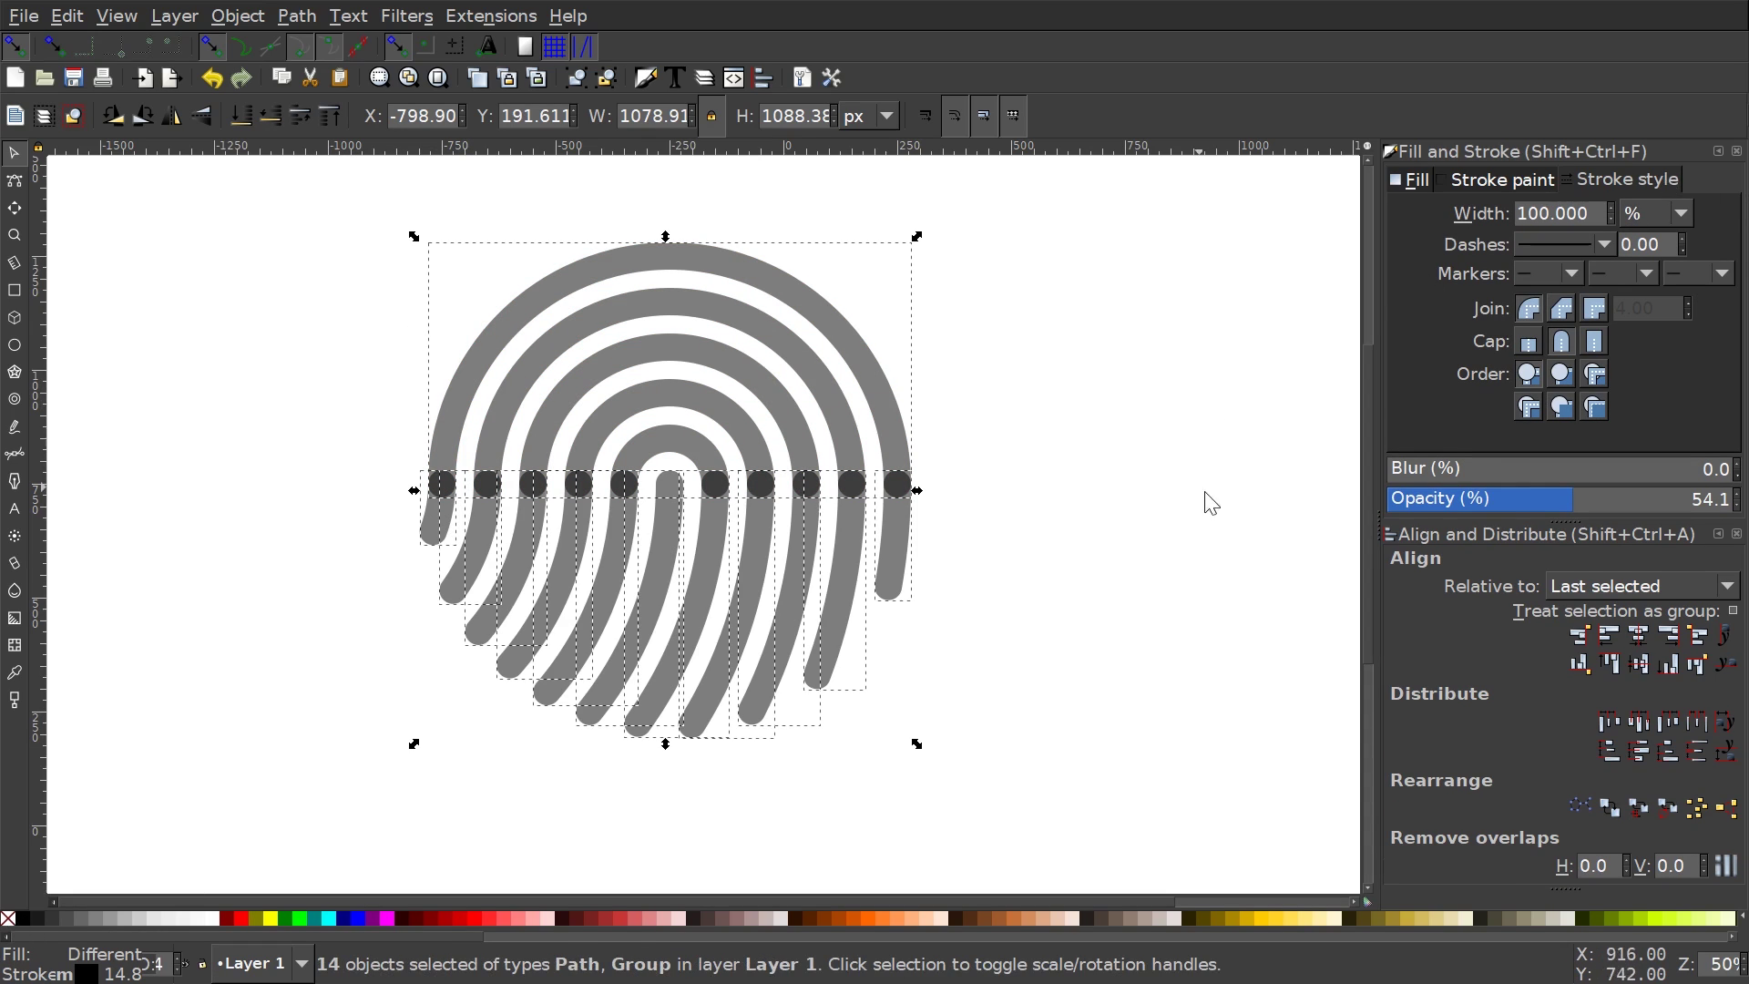
{"action": "left_click", "coordinate": [1040, 340]}
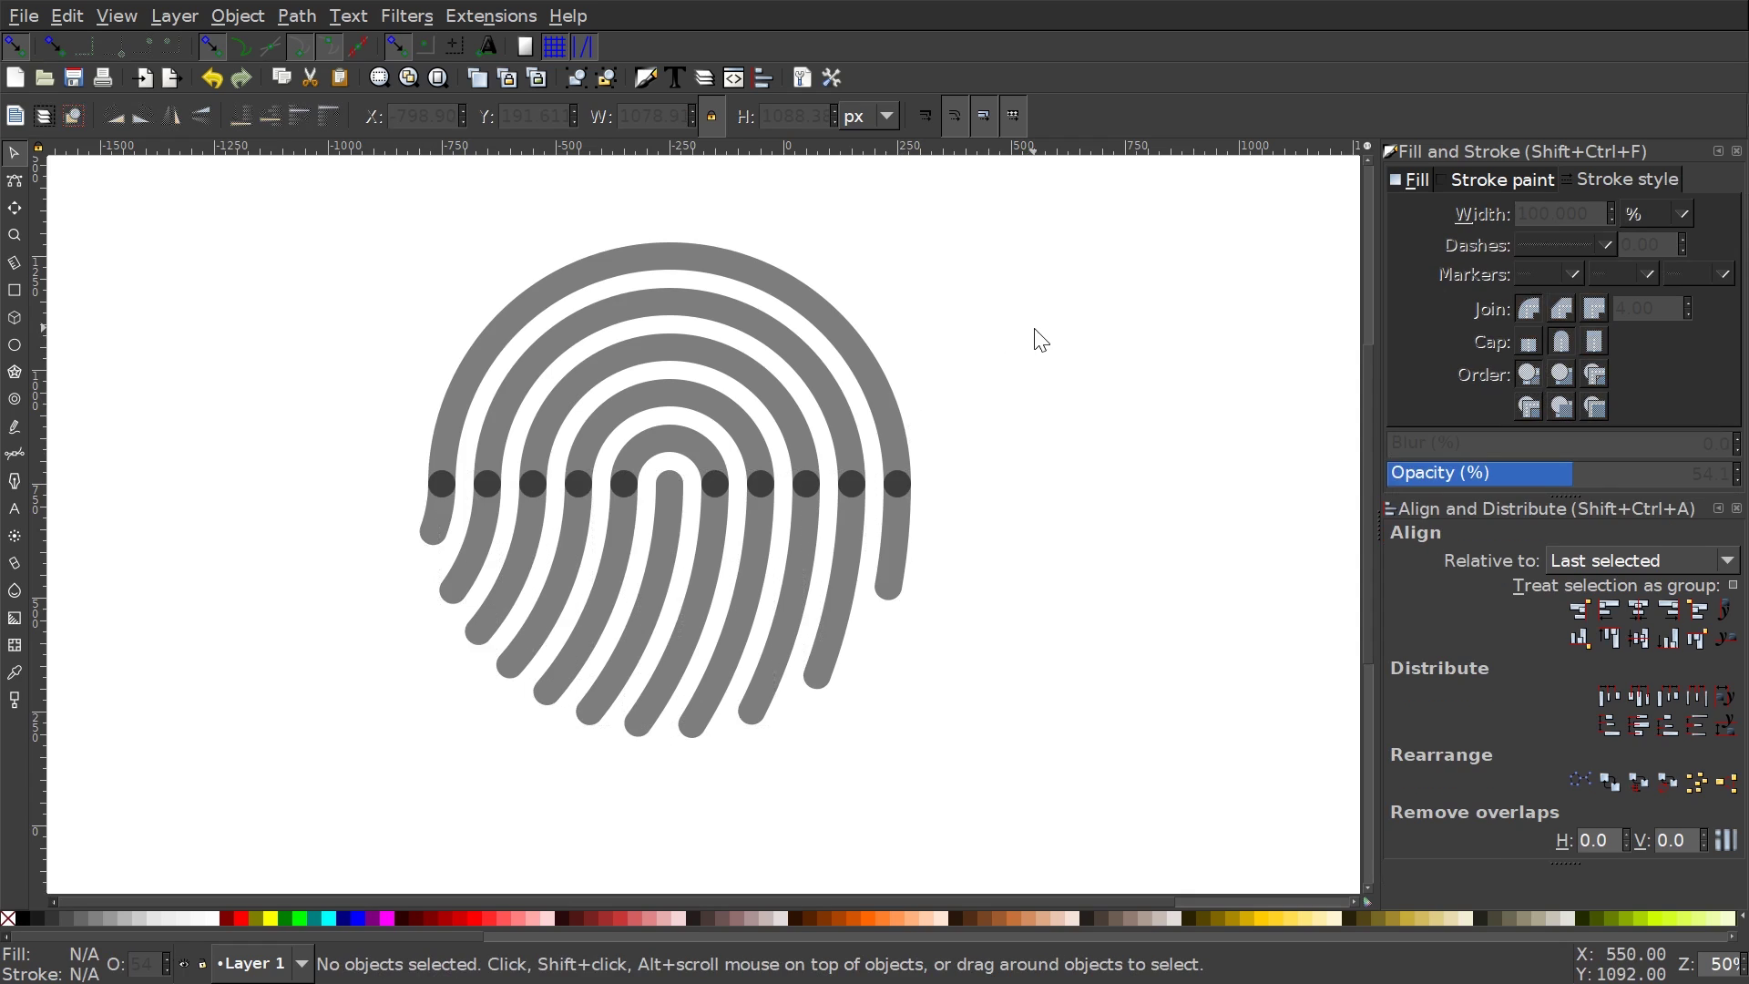
Insert a node near the top of the lower strand that meets the innermost half-ring's left end, at about X -357, Y 652 px
{"action": "scroll", "coordinate": [720, 510], "scroll_direction": "left", "scroll_amount": 2}
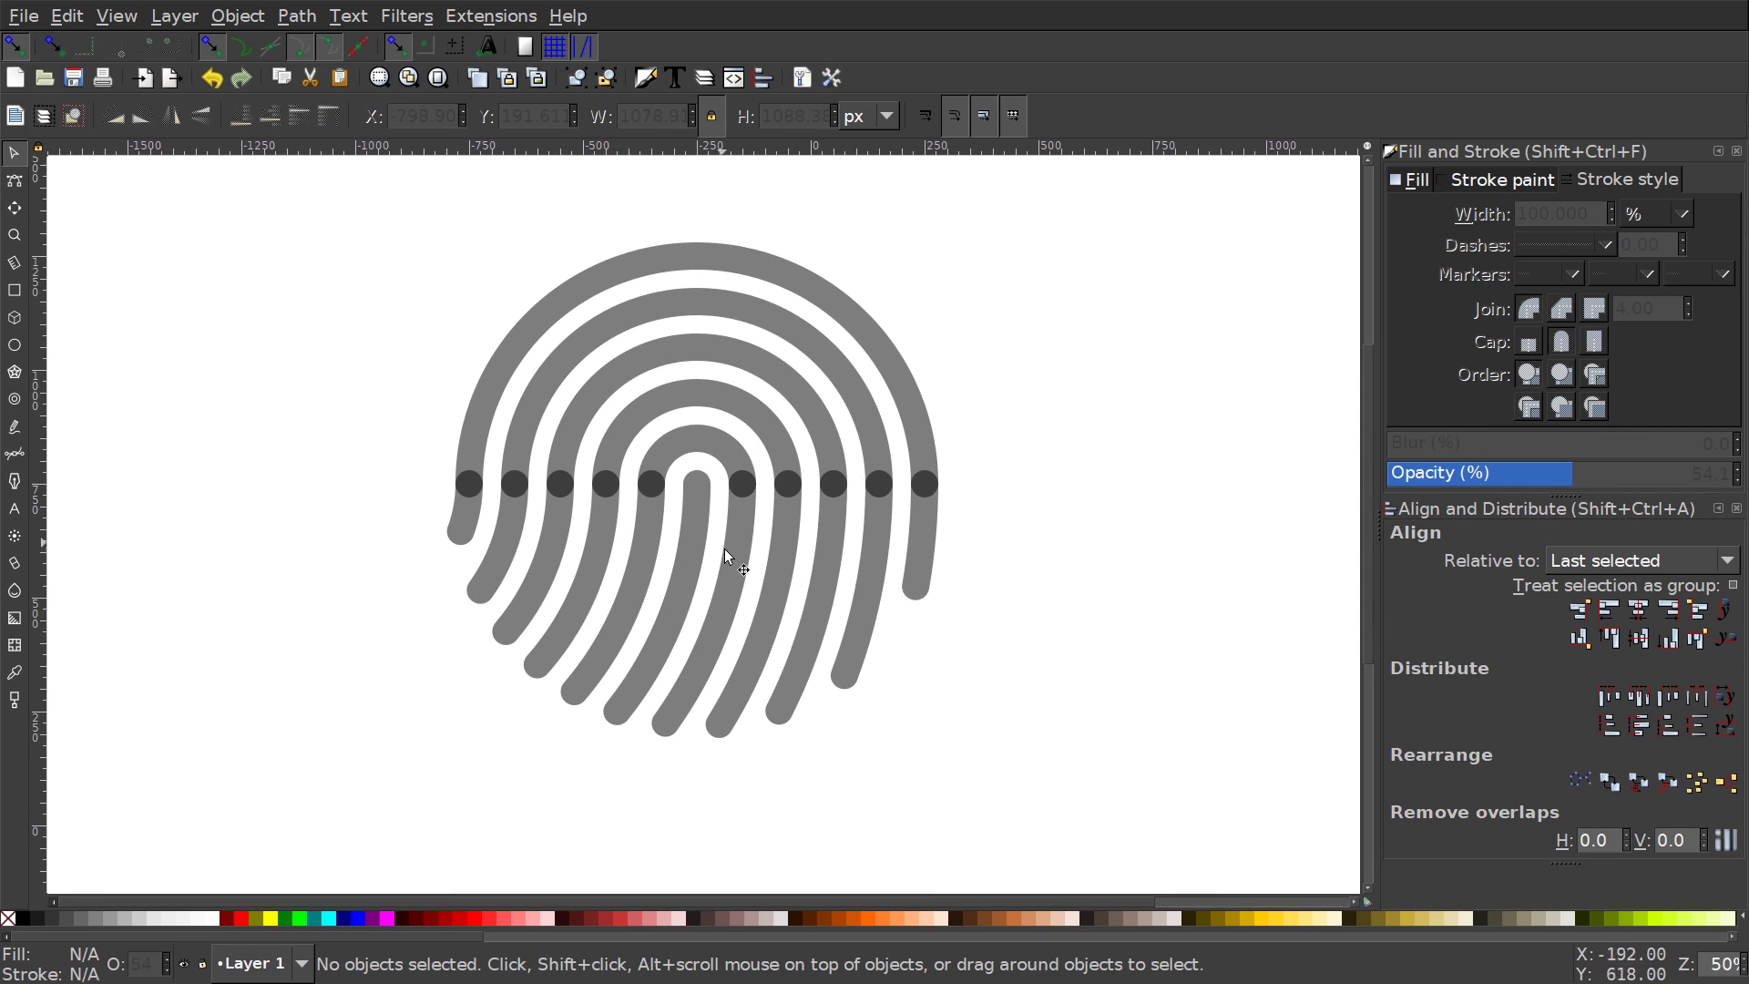
{"action": "scroll", "coordinate": [780, 550], "scroll_direction": "down", "scroll_amount": 1}
{"action": "scroll", "coordinate": [720, 482], "scroll_direction": "up", "scroll_amount": 1}
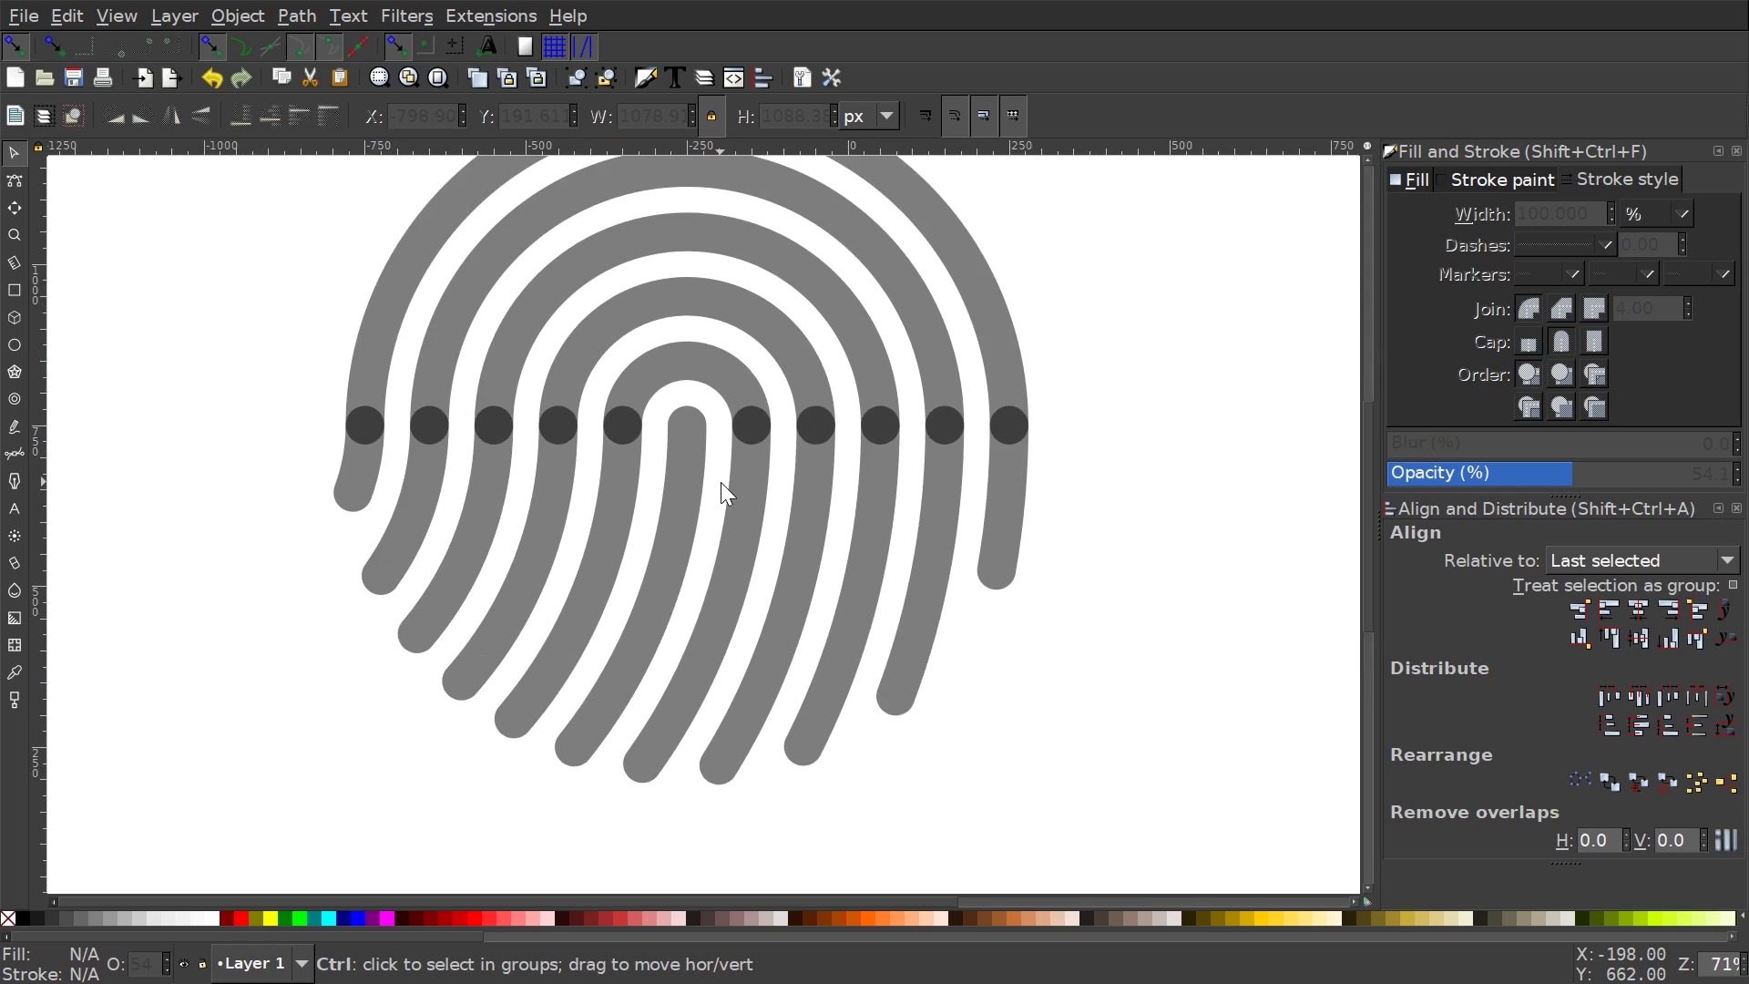
{"action": "mouse_move", "coordinate": [733, 476]}
{"action": "left_mouse_down"}
{"action": "mouse_move", "coordinate": [756, 566]}
{"action": "mouse_move", "coordinate": [783, 435]}
{"action": "left_mouse_up"}
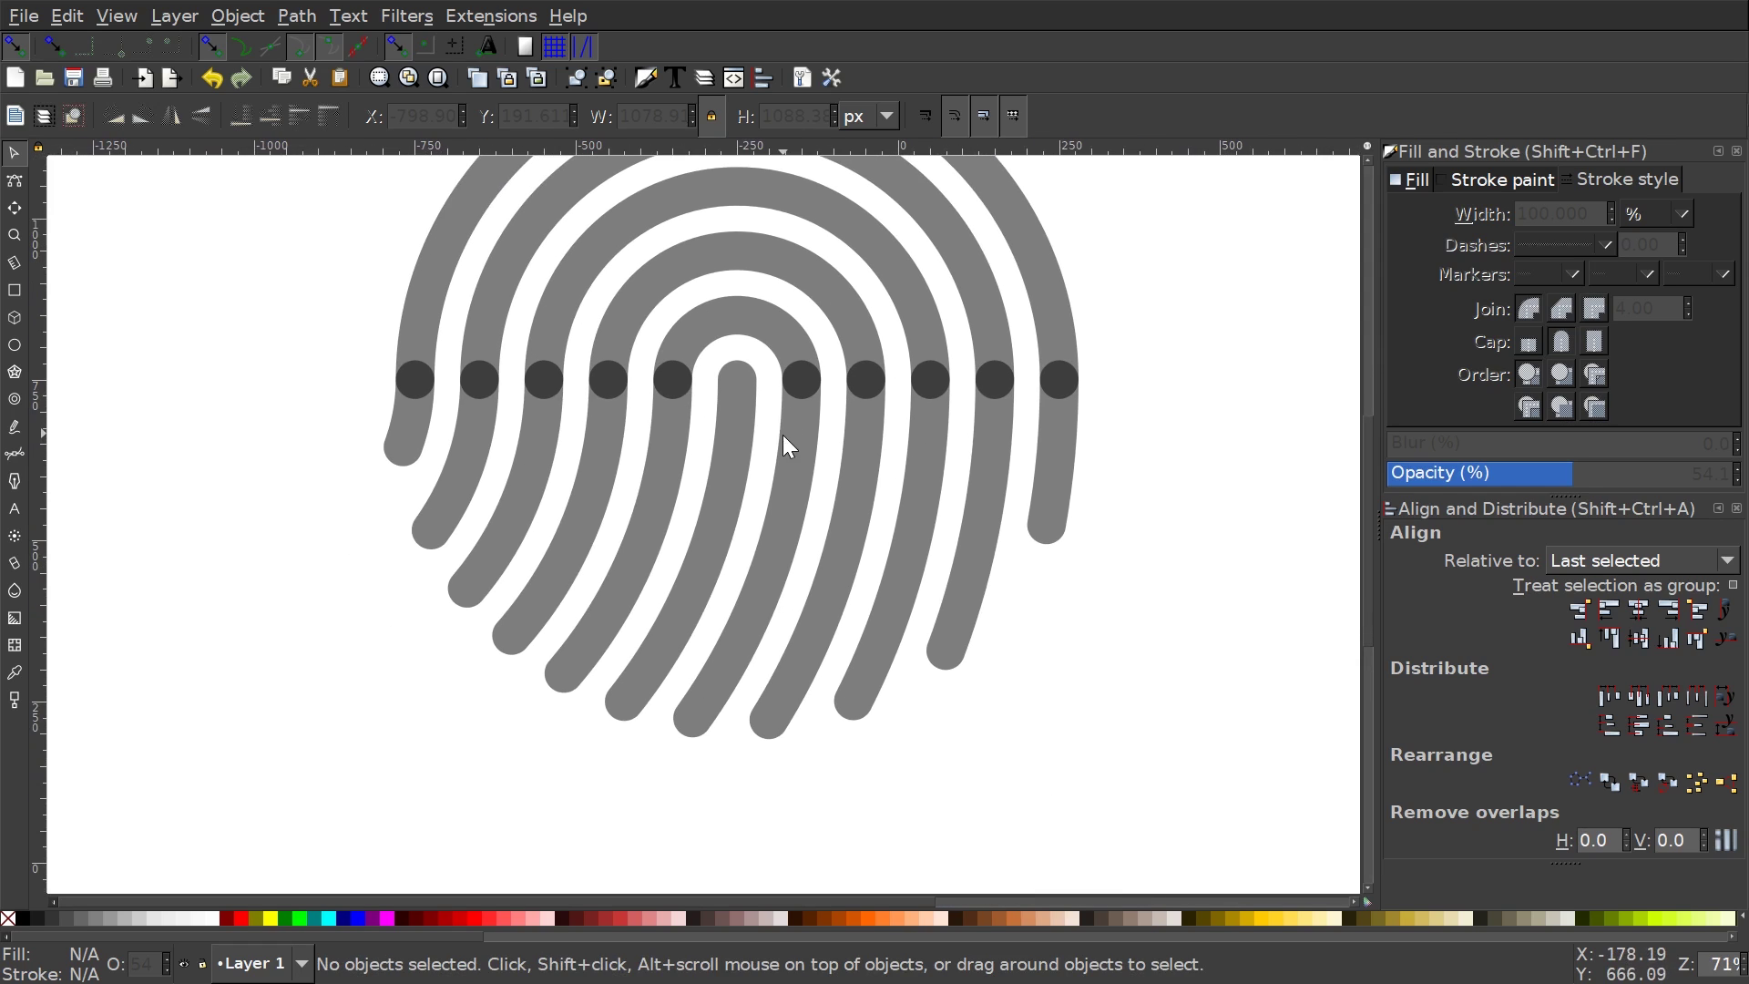
{"action": "left_click", "coordinate": [586, 477]}
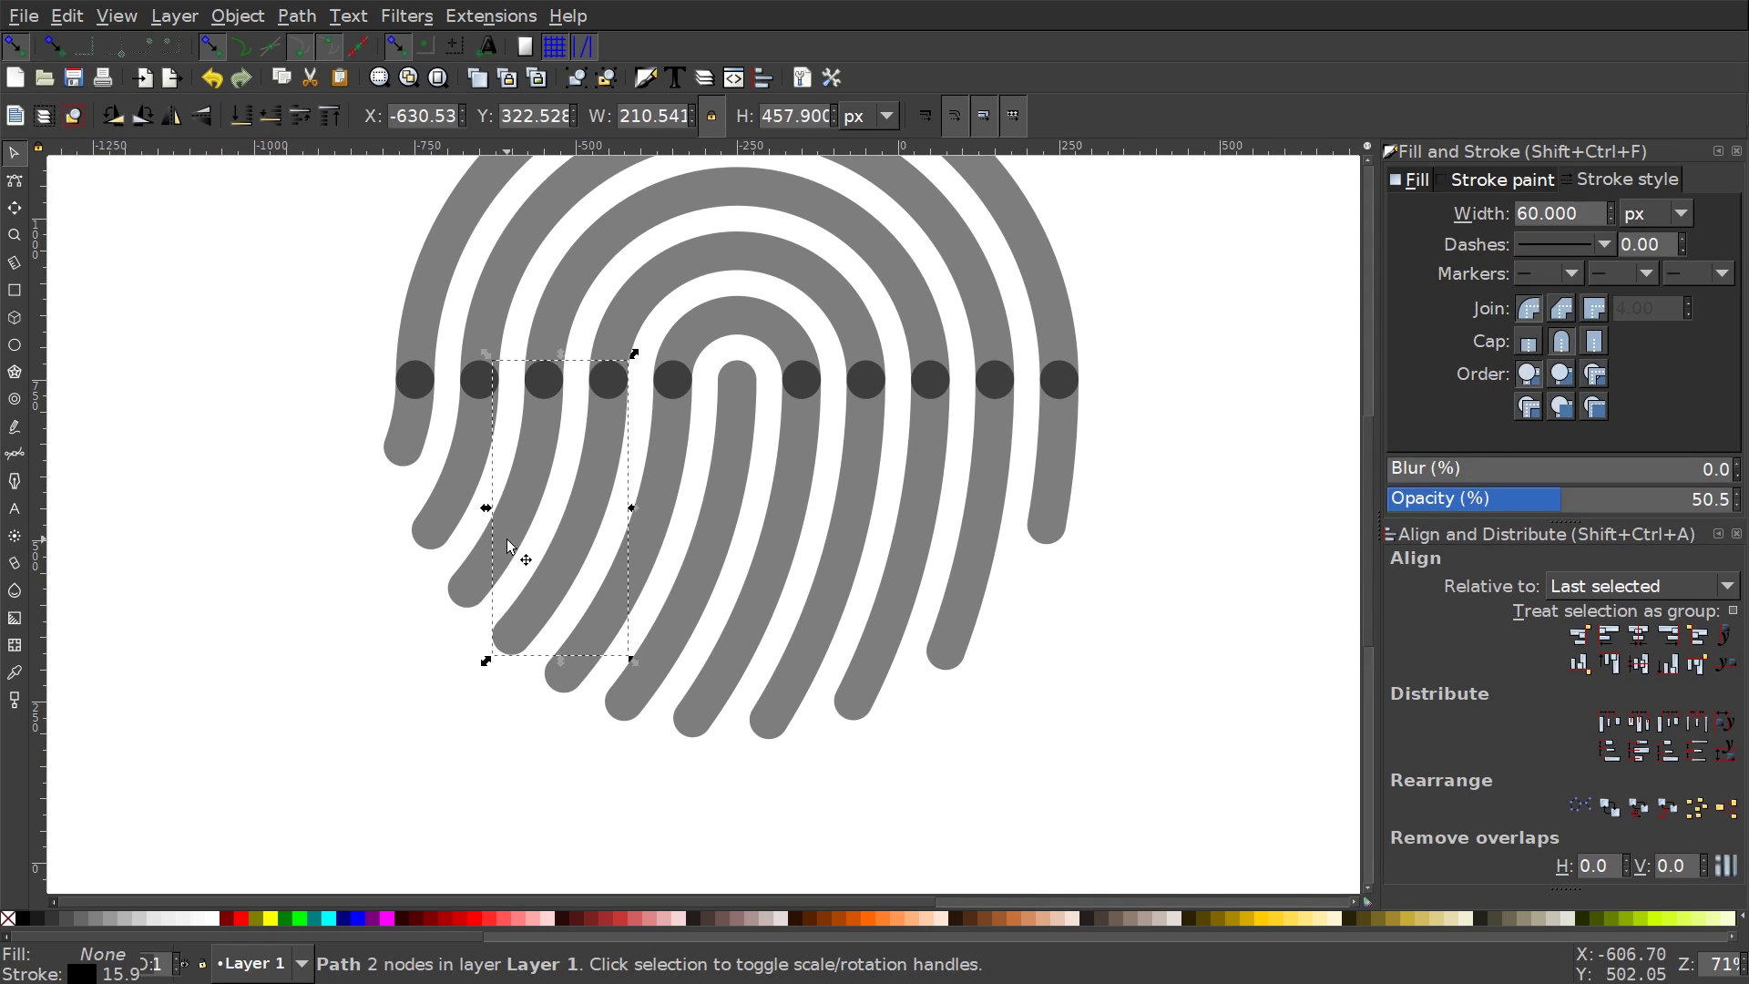
{"action": "left_click", "coordinate": [663, 522]}
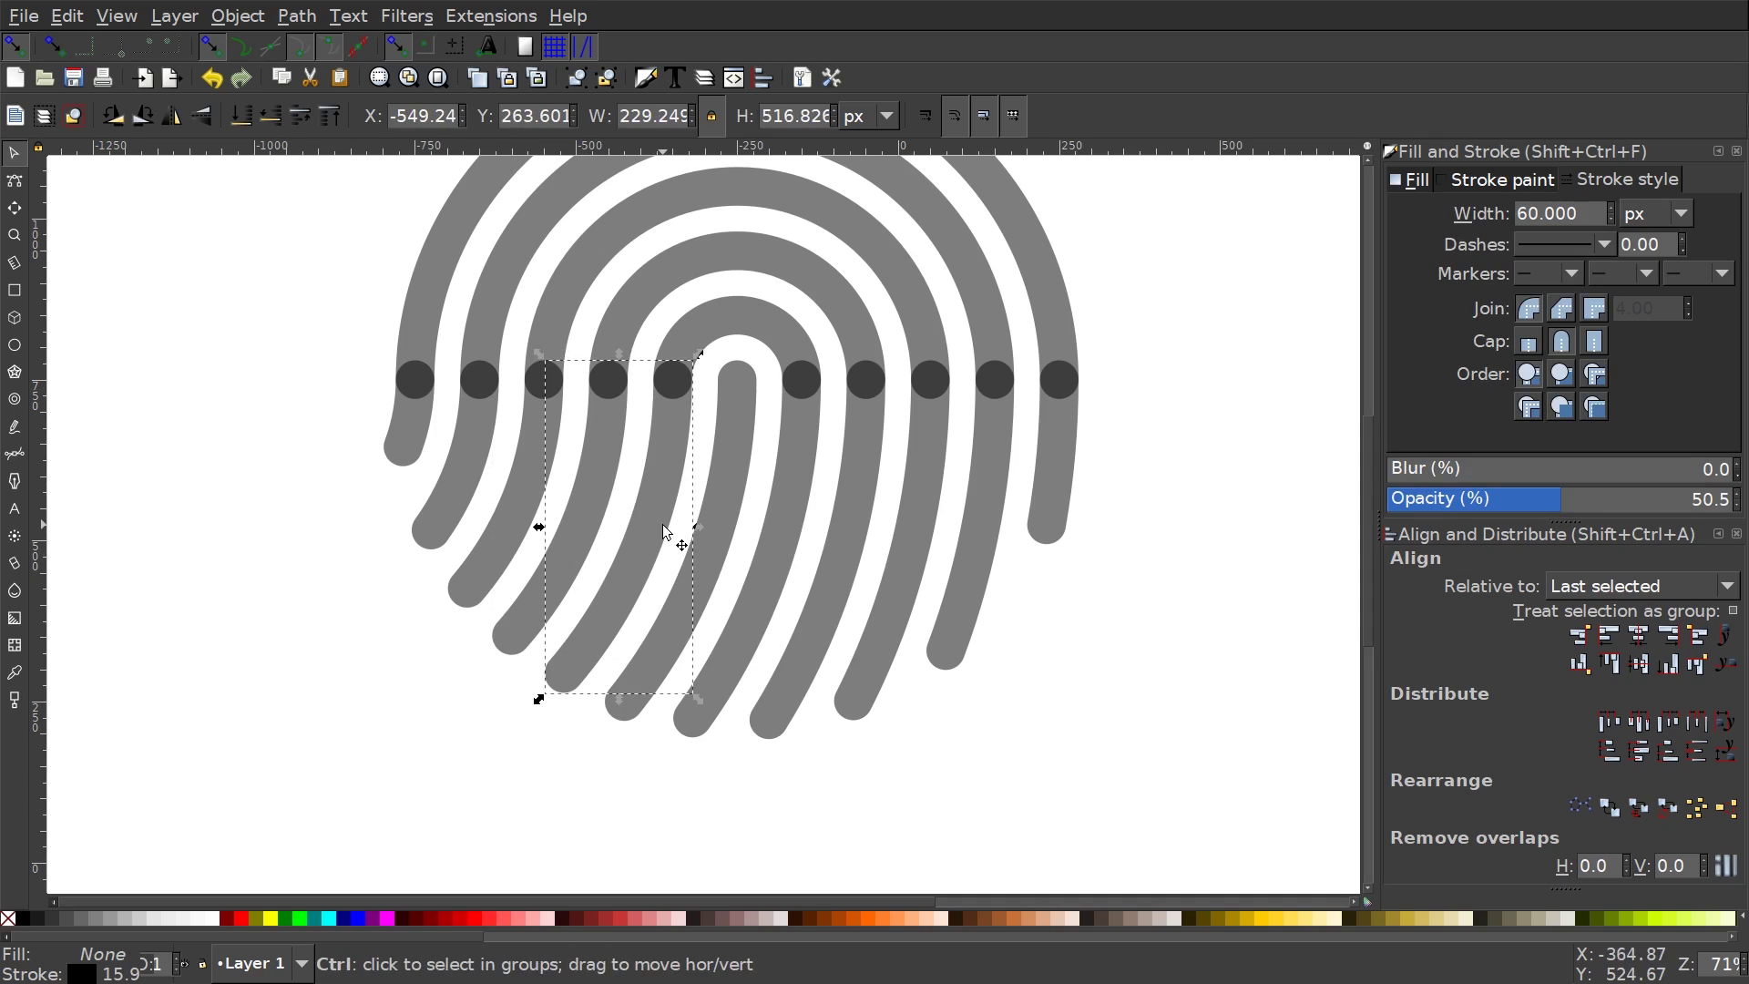
{"action": "scroll", "coordinate": [663, 523], "scroll_direction": "up", "scroll_amount": 1}
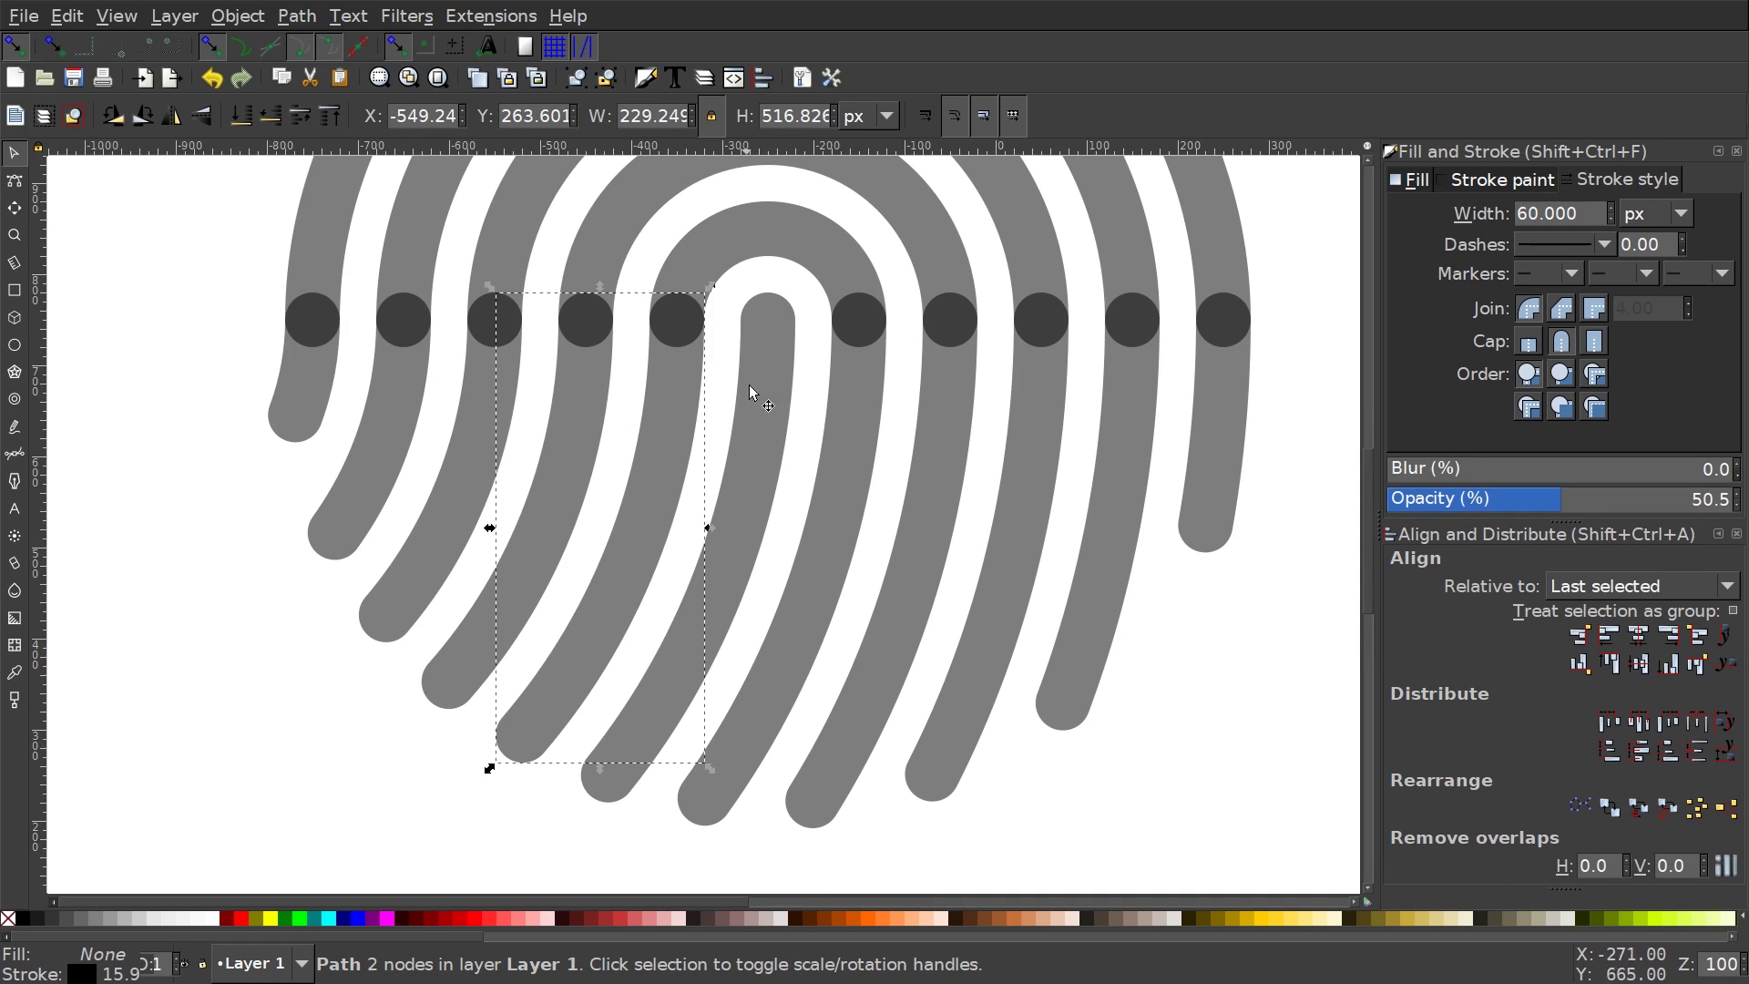
{"action": "left_click_drag", "start_coordinate": [789, 589], "coordinate": [752, 557]}
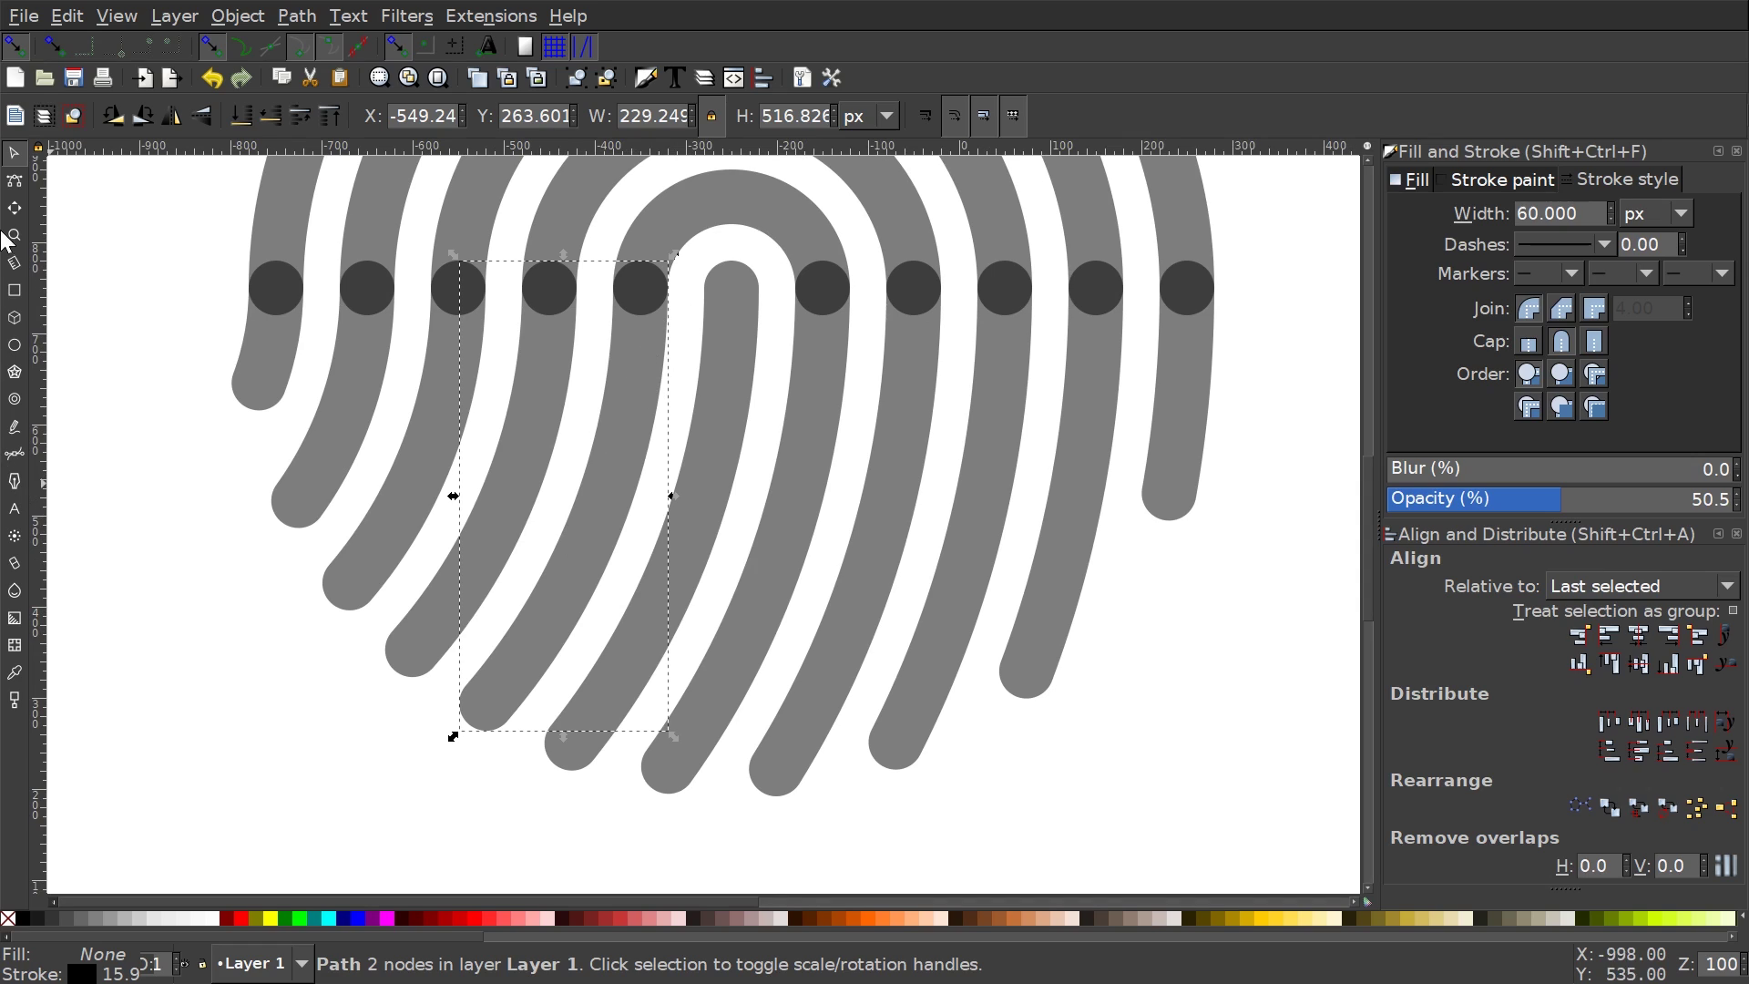
{"action": "left_click", "coordinate": [14, 181]}
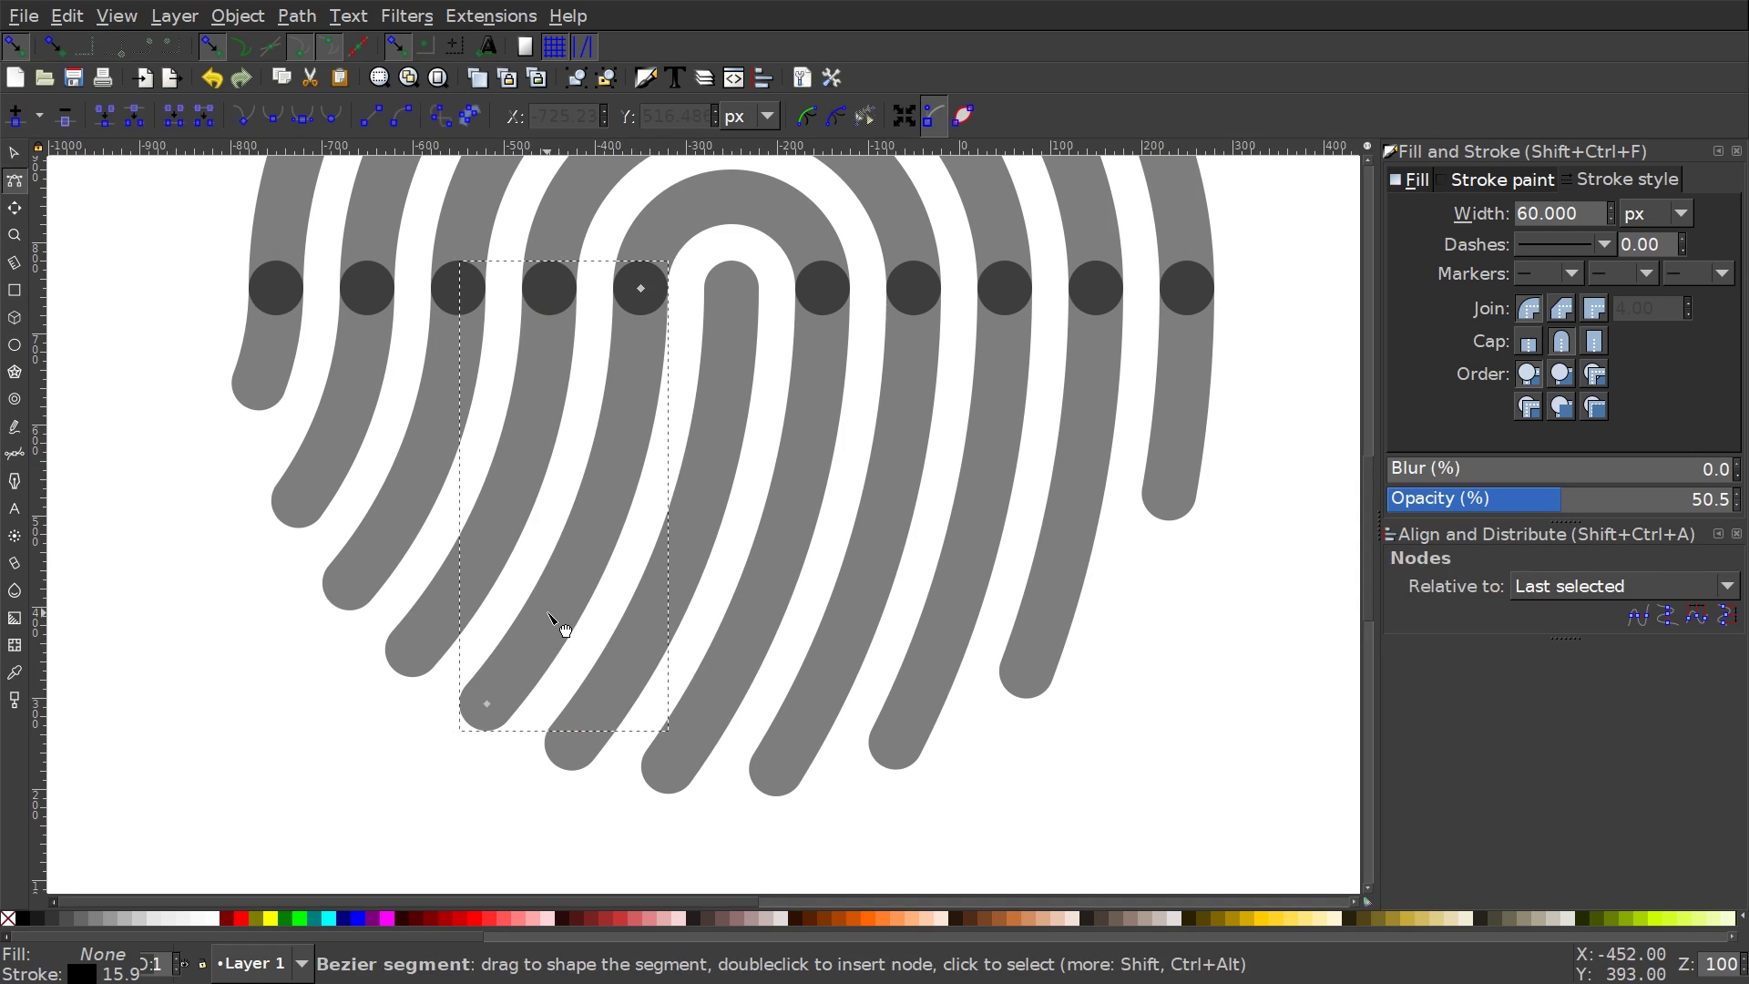
{"action": "left_click", "coordinate": [642, 391]}
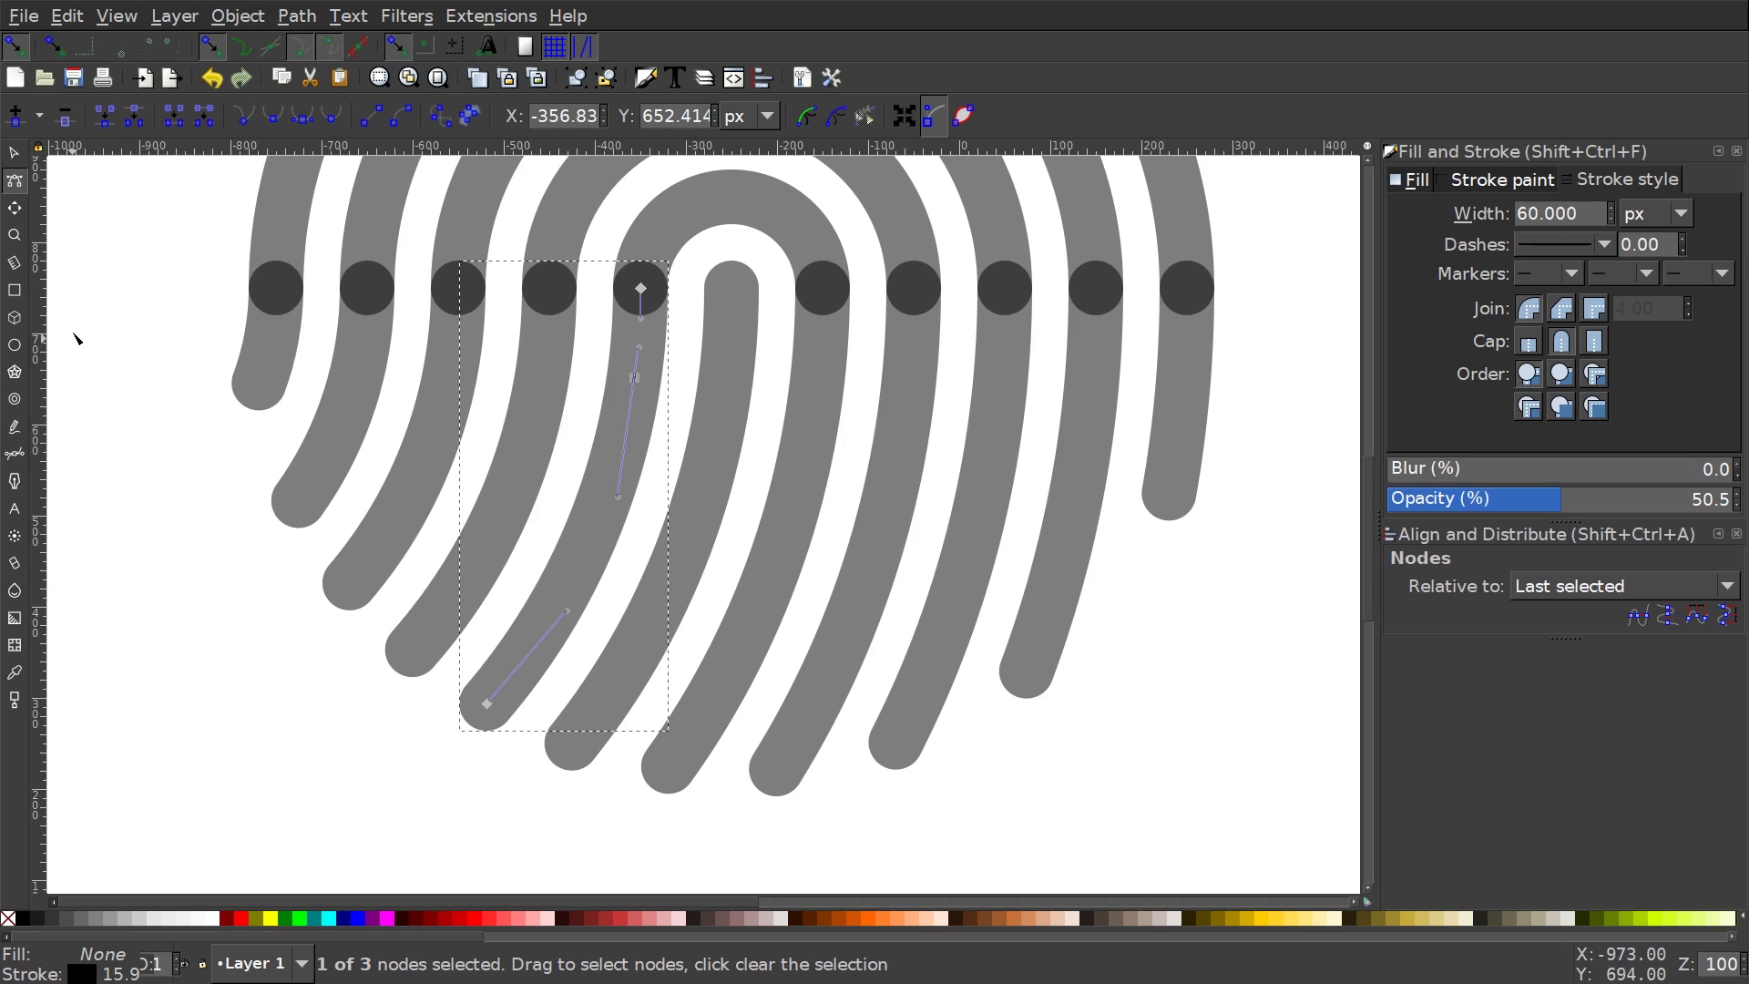
Break the strand at the new node and delete its short upper piece to leave a gap below the innermost half-ring
{"action": "left_click", "coordinate": [142, 117]}
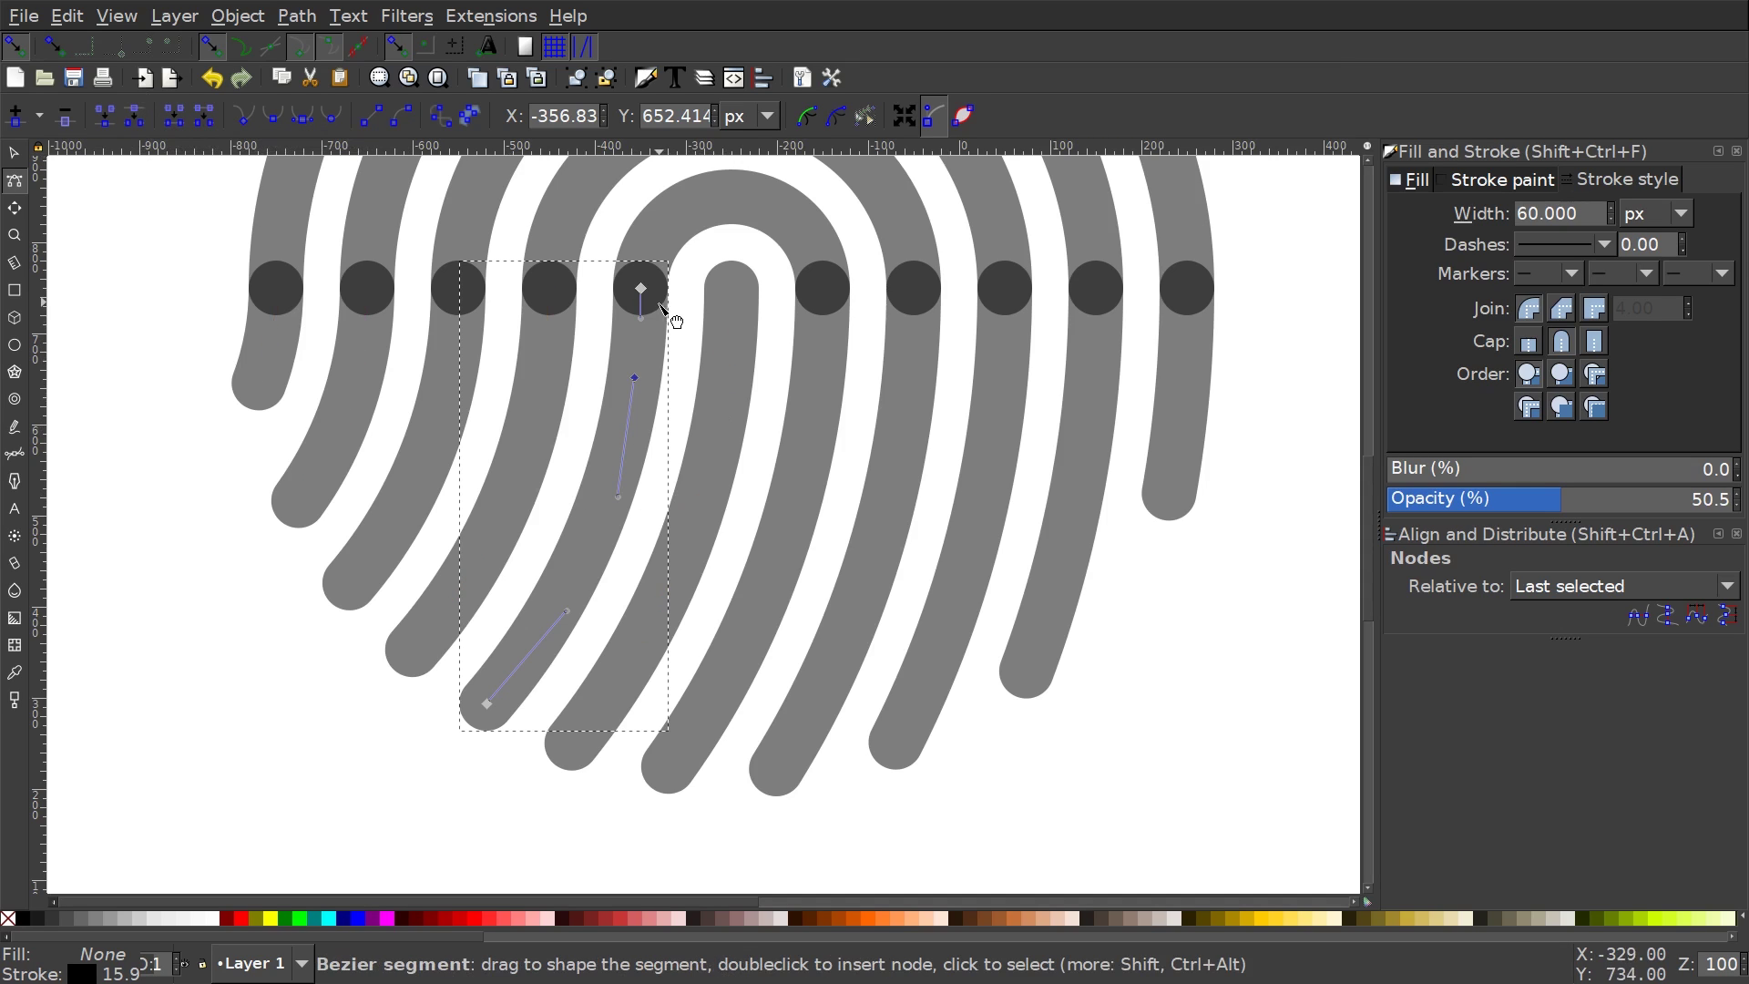
{"action": "mouse_move", "coordinate": [640, 289]}
{"action": "left_mouse_down"}
{"action": "mouse_move", "coordinate": [733, 312]}
{"action": "mouse_move", "coordinate": [726, 339]}
{"action": "mouse_move", "coordinate": [650, 369]}
{"action": "left_mouse_up"}
{"action": "key", "text": "Delete"}
Insert two nodes on the lower half of the strand under the innermost half-ring's right end and break the path at both
{"action": "mouse_move", "coordinate": [702, 589]}
{"action": "left_mouse_down"}
{"action": "mouse_move", "coordinate": [714, 465]}
{"action": "mouse_move", "coordinate": [687, 529]}
{"action": "left_mouse_up"}
{"action": "scroll", "coordinate": [688, 529], "scroll_direction": "up", "scroll_amount": 3}
{"action": "scroll", "coordinate": [701, 563], "scroll_direction": "right", "scroll_amount": 1}
{"action": "left_click", "coordinate": [639, 680]}
{"action": "double_click", "coordinate": [690, 567]}
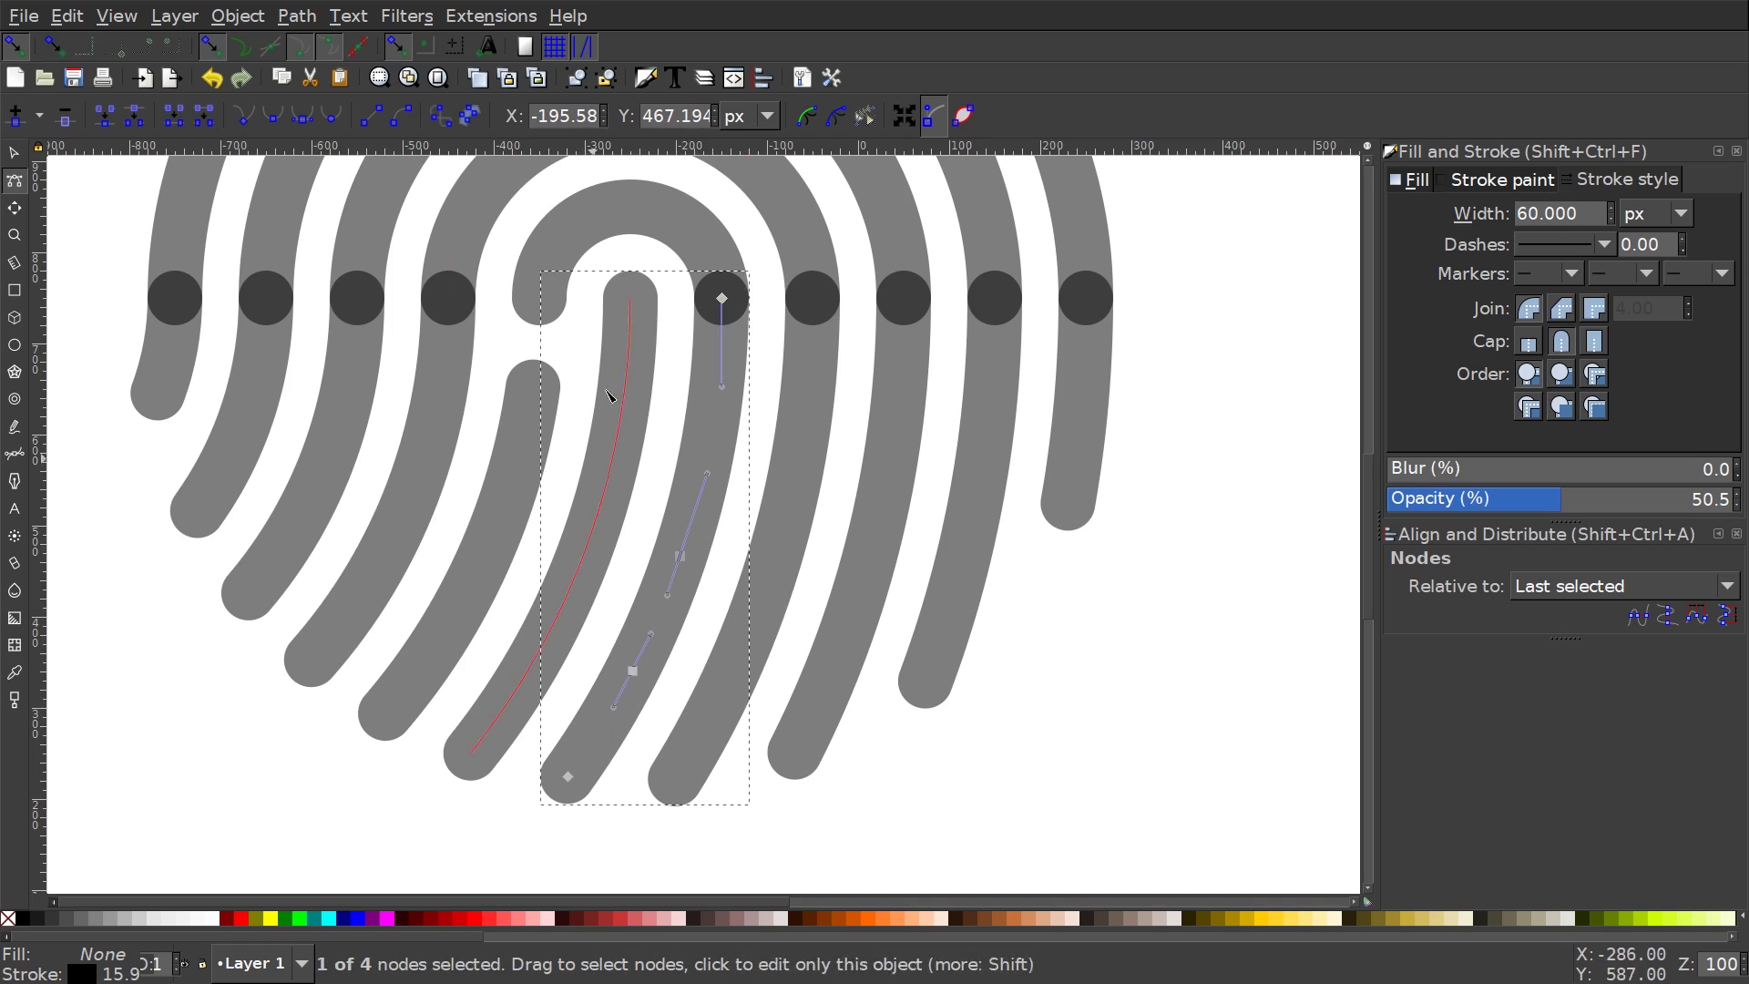
{"action": "left_click_drag", "start_coordinate": [774, 610], "coordinate": [830, 595]}
{"action": "left_click", "coordinate": [690, 655]}
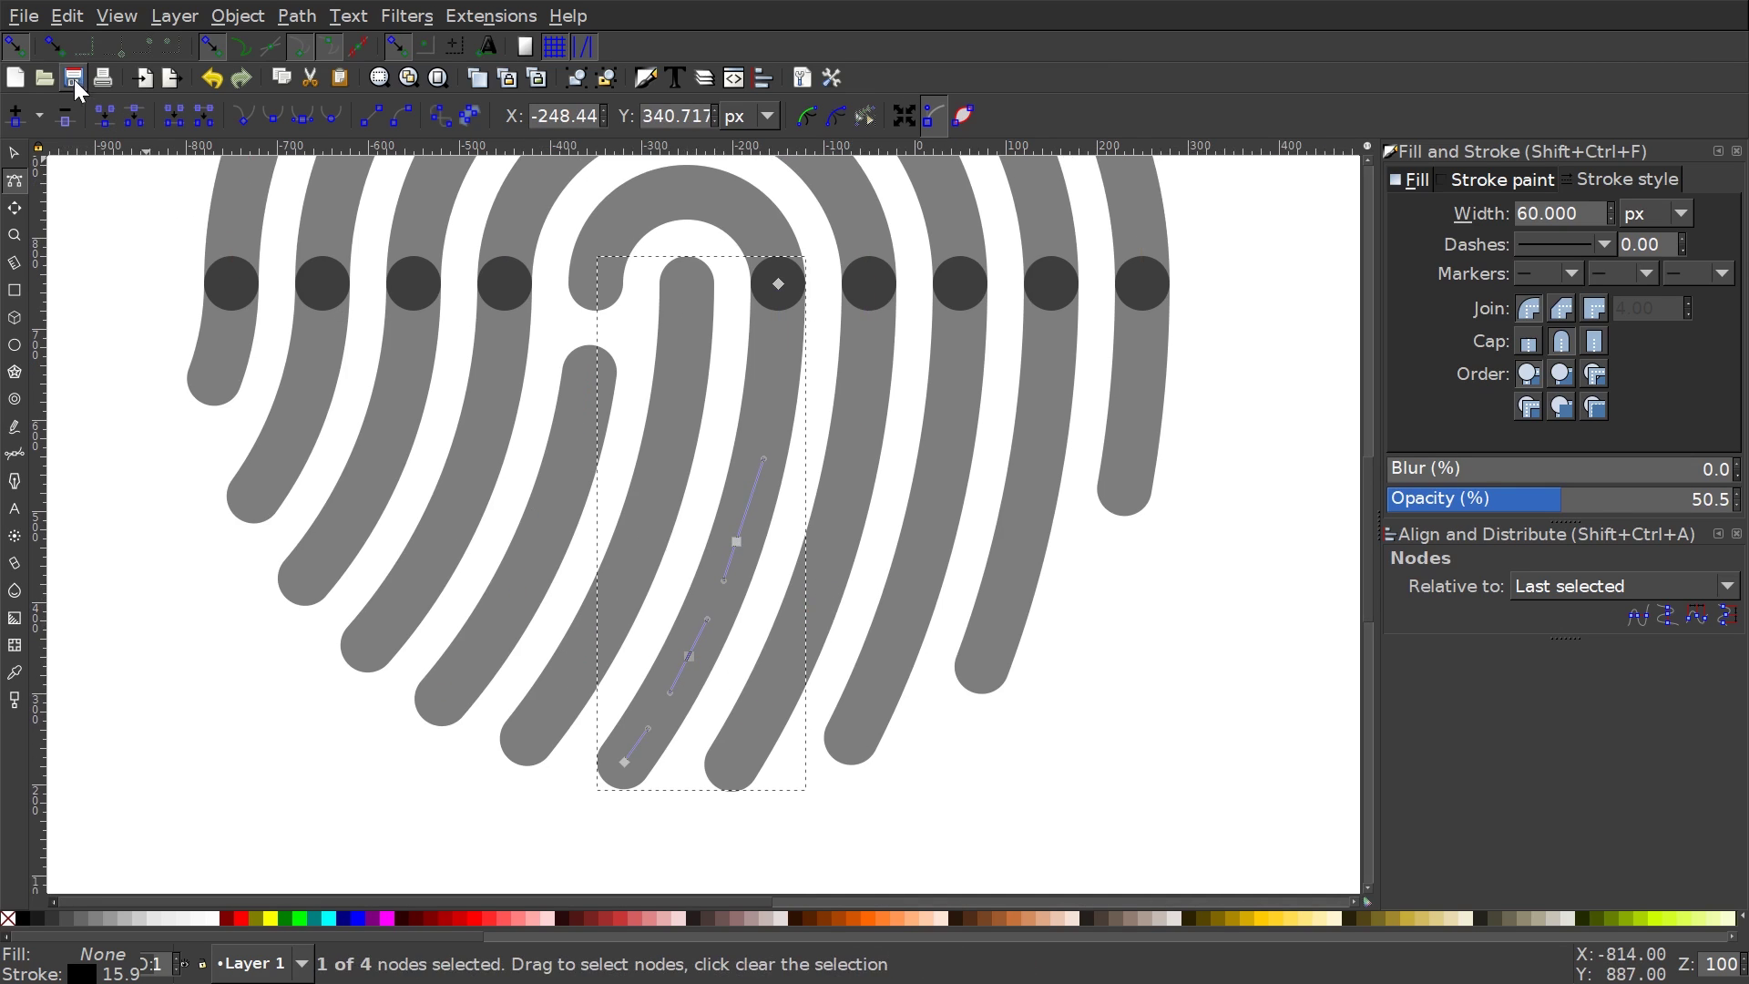
{"action": "left_click", "coordinate": [139, 111]}
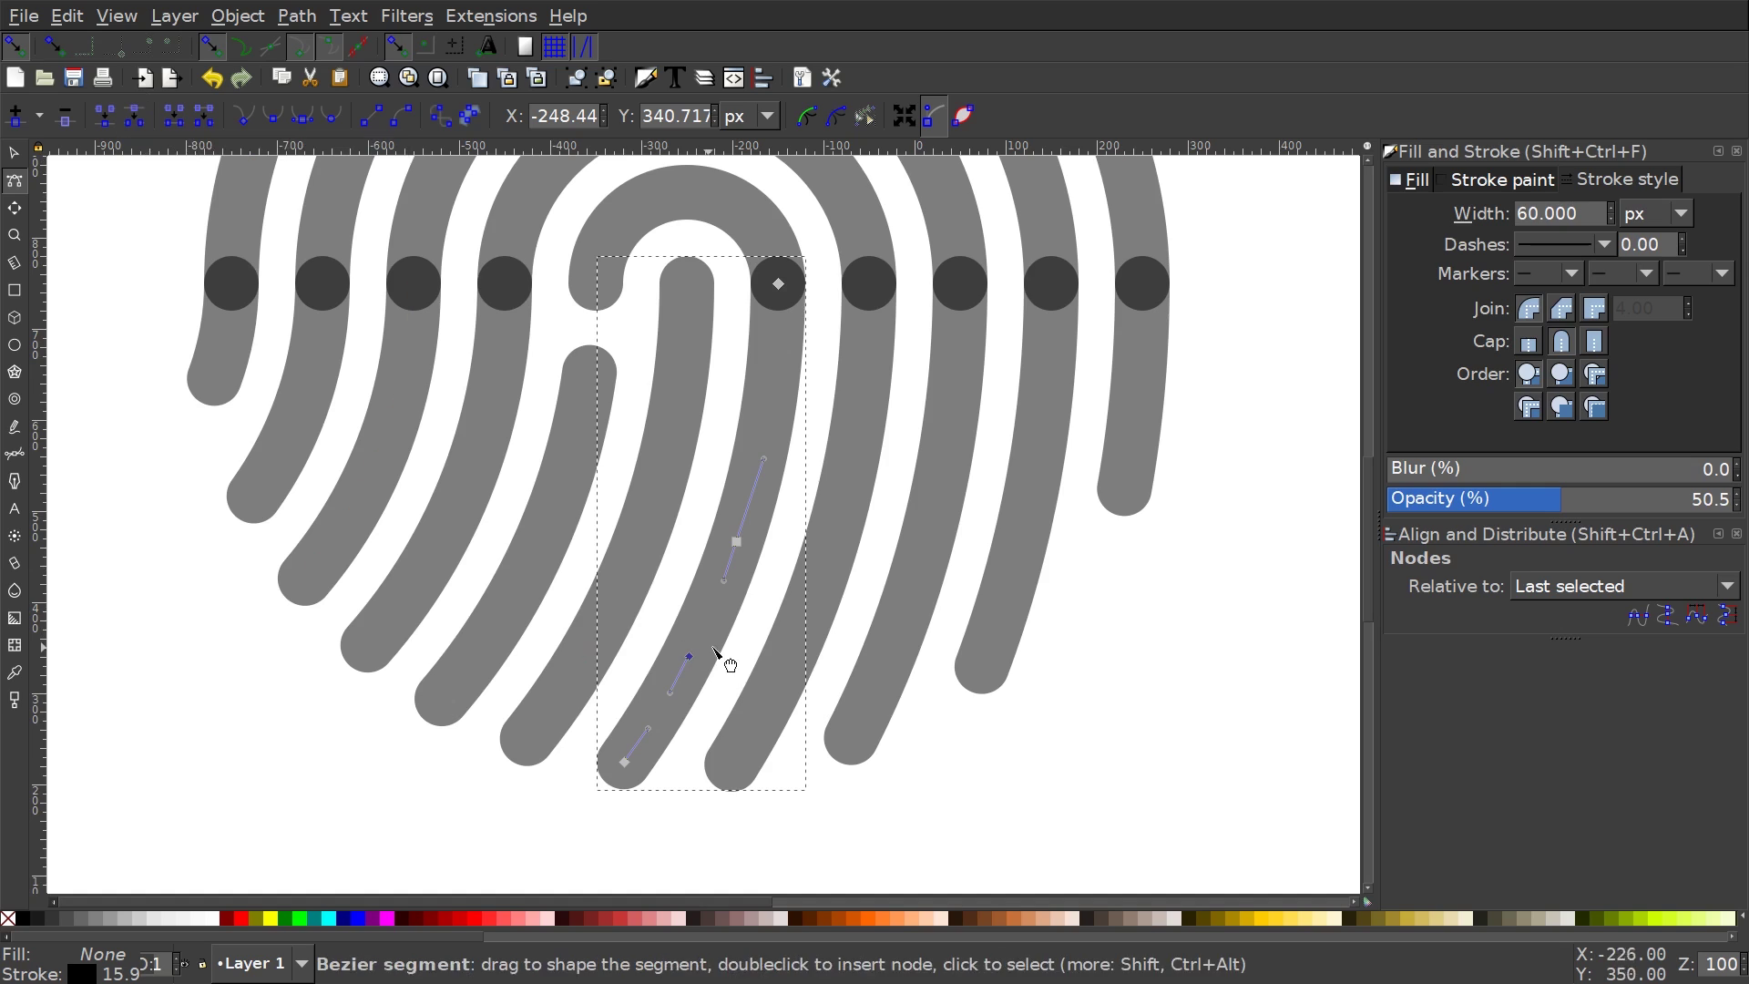
{"action": "left_click", "coordinate": [736, 543]}
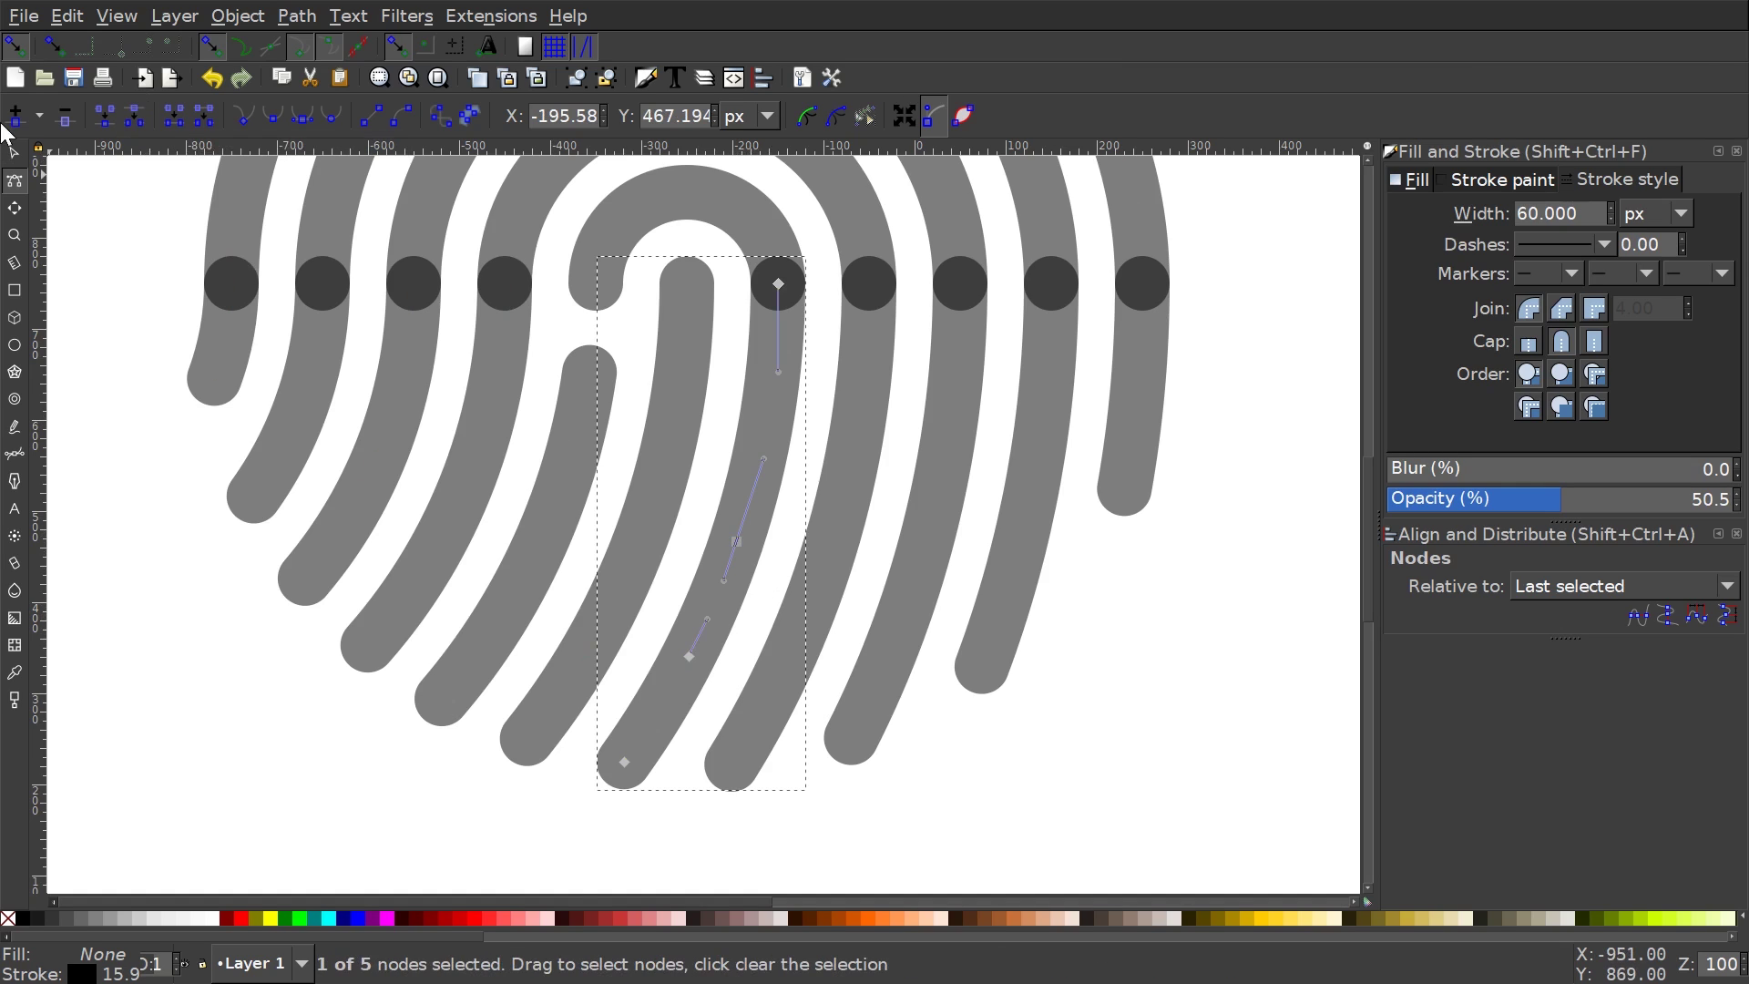
{"action": "left_click", "coordinate": [142, 113]}
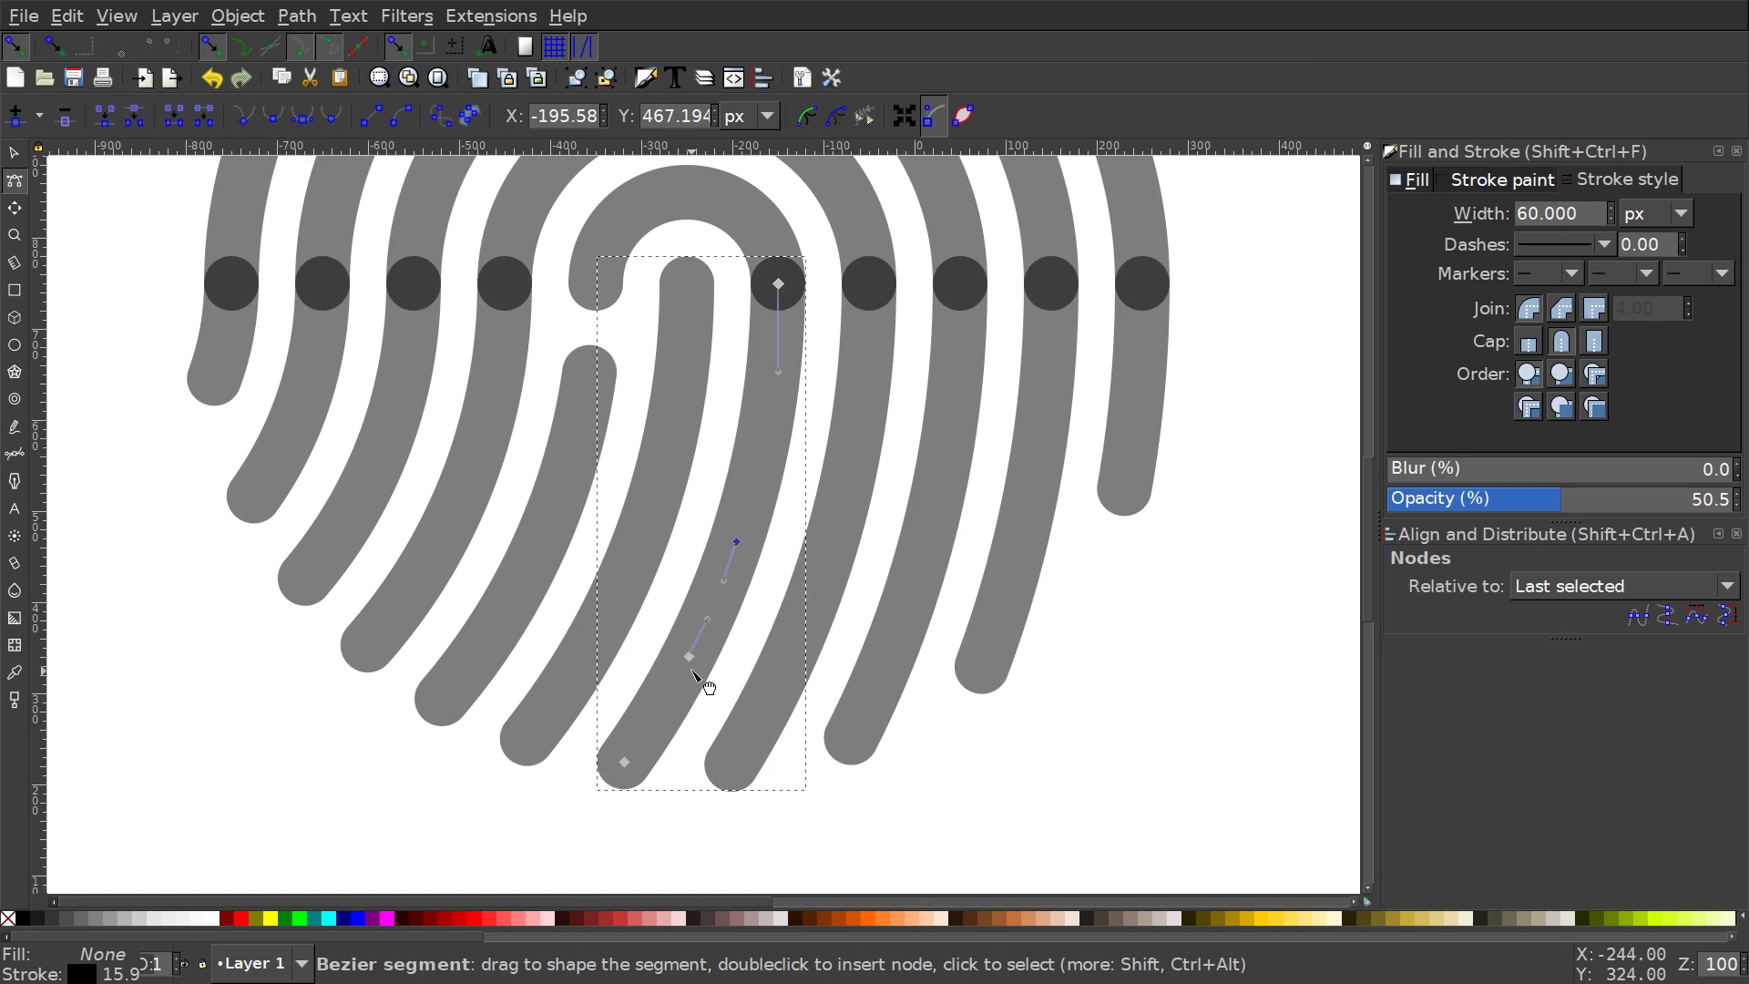
Undo the trial move of the lower piece's node and remove the middle piece between the strand's two breaks
{"action": "mouse_move", "coordinate": [690, 655]}
{"action": "left_mouse_down"}
{"action": "mouse_move", "coordinate": [768, 657]}
{"action": "mouse_move", "coordinate": [771, 708]}
{"action": "left_mouse_up"}
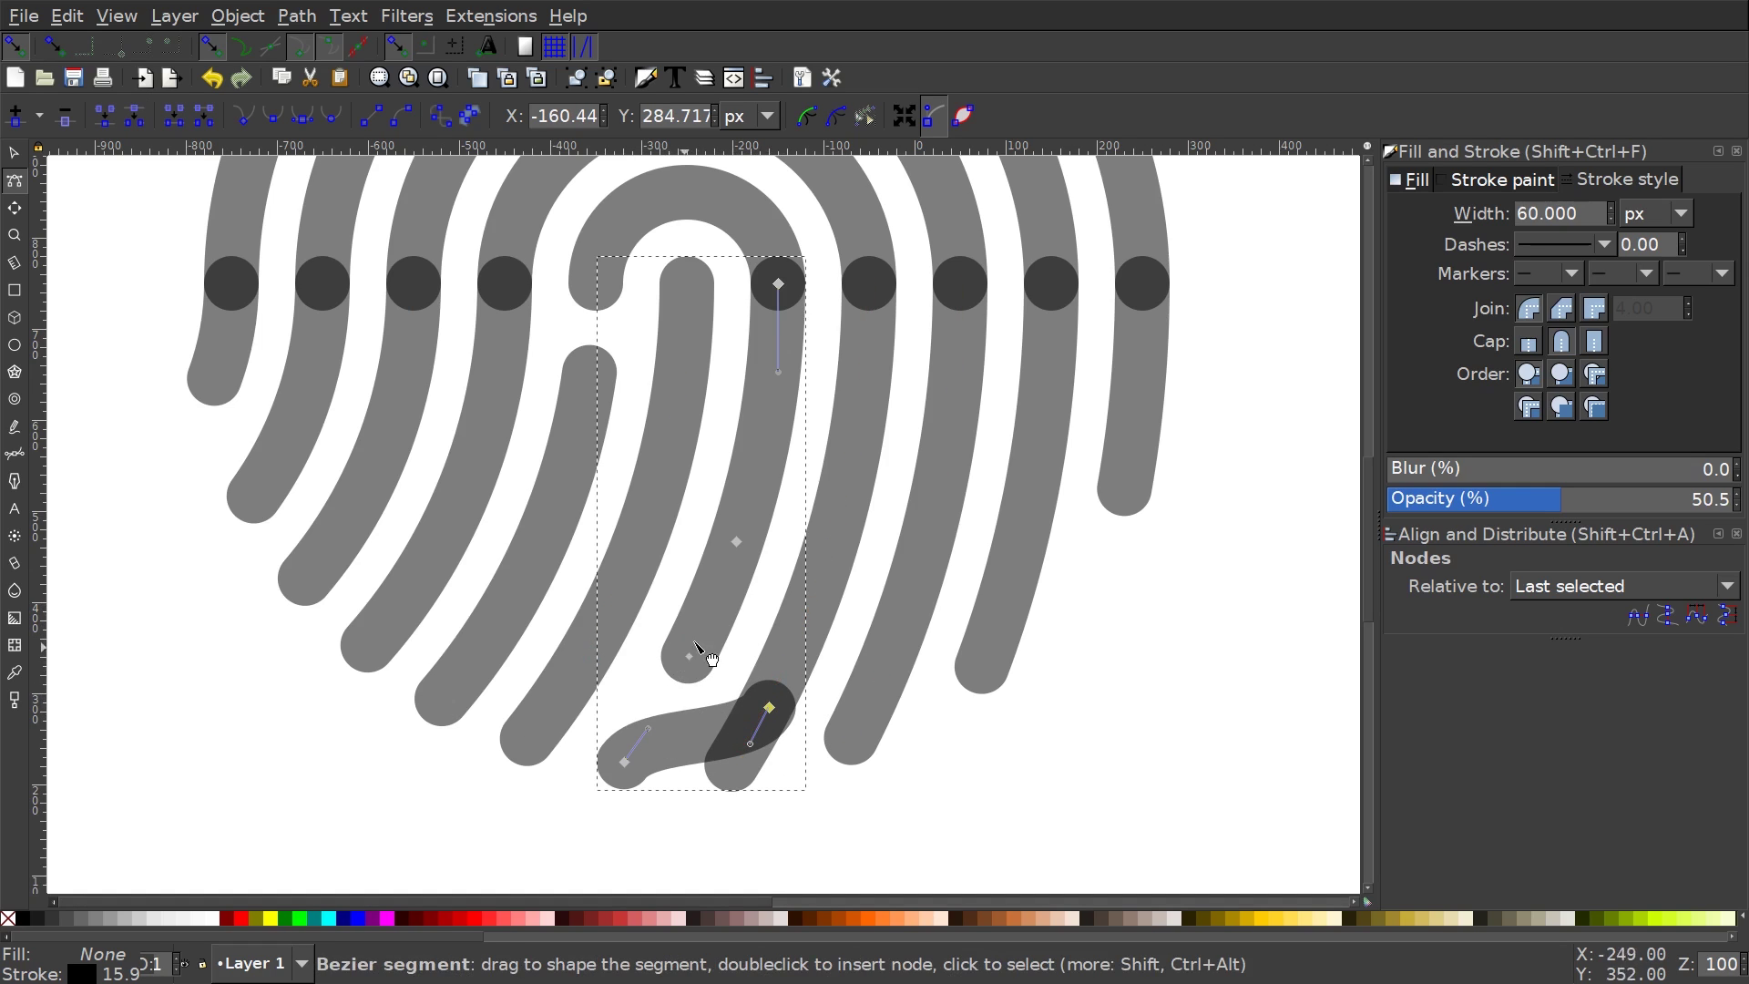
{"action": "key", "text": "ctrl+z"}
{"action": "left_click_drag", "start_coordinate": [736, 542], "coordinate": [762, 580]}
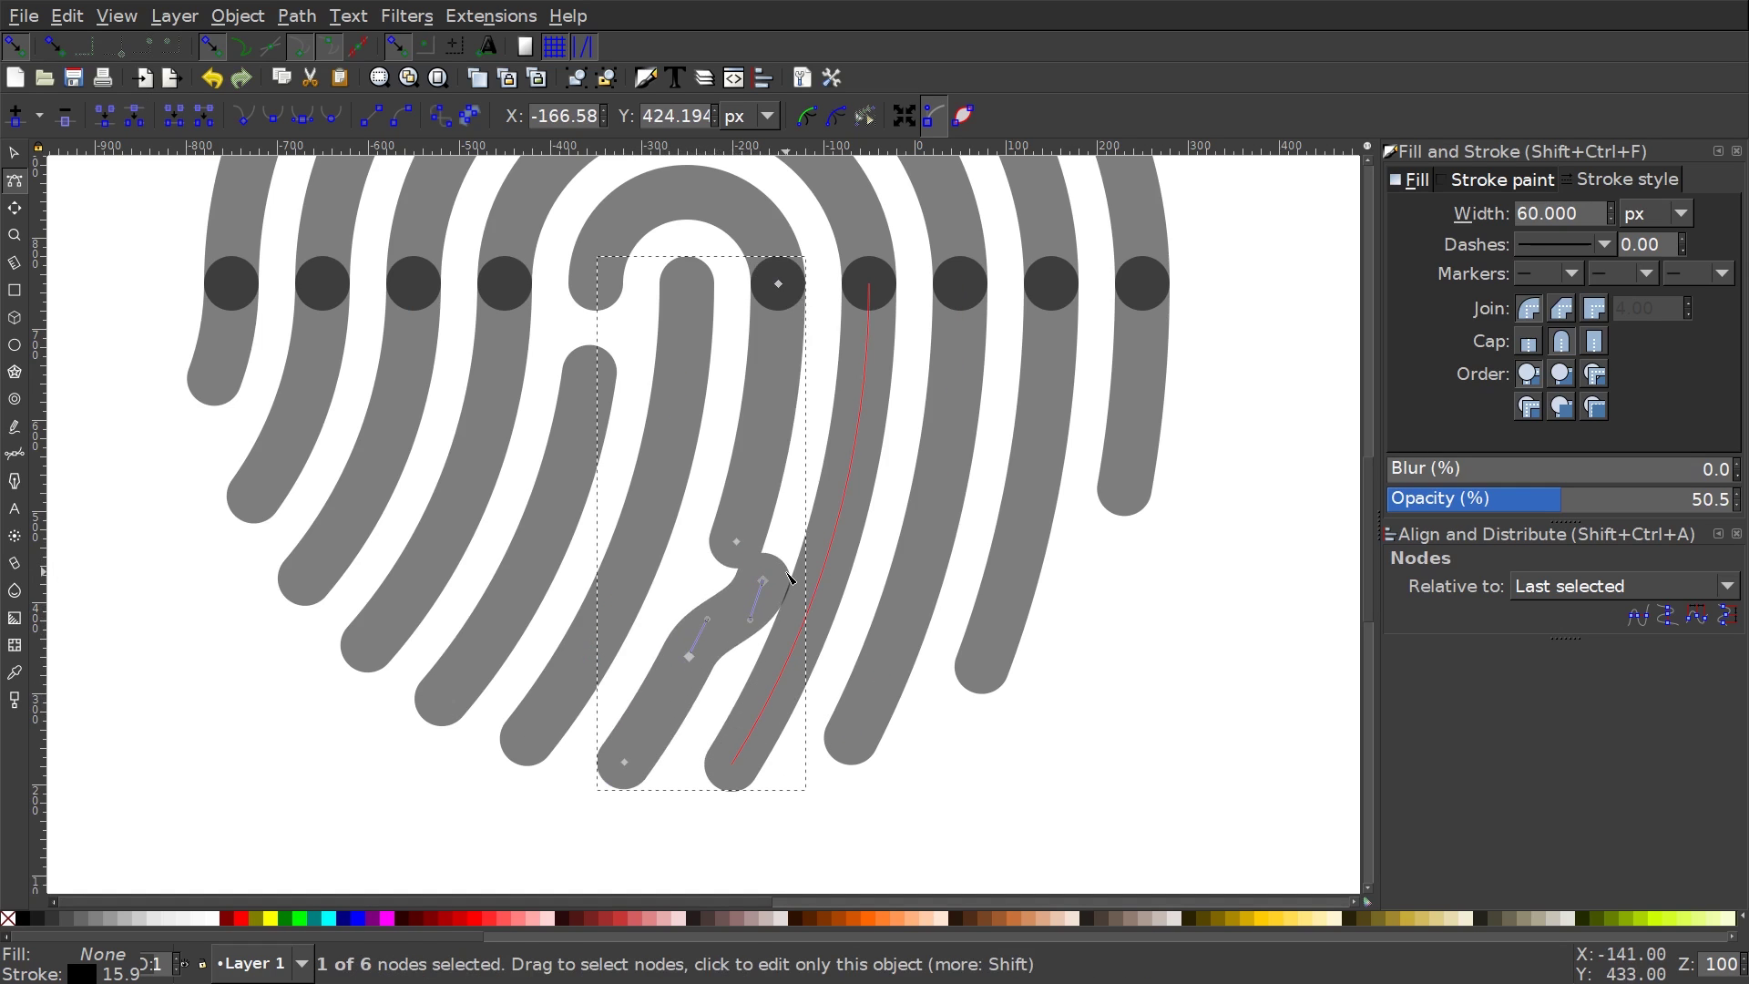
{"action": "key", "text": "ctrl+z"}
Break the second half-ring at a new node on its right side and delete the short piece between that node and its right end
{"action": "scroll", "coordinate": [777, 543], "scroll_direction": "up", "scroll_amount": 3}
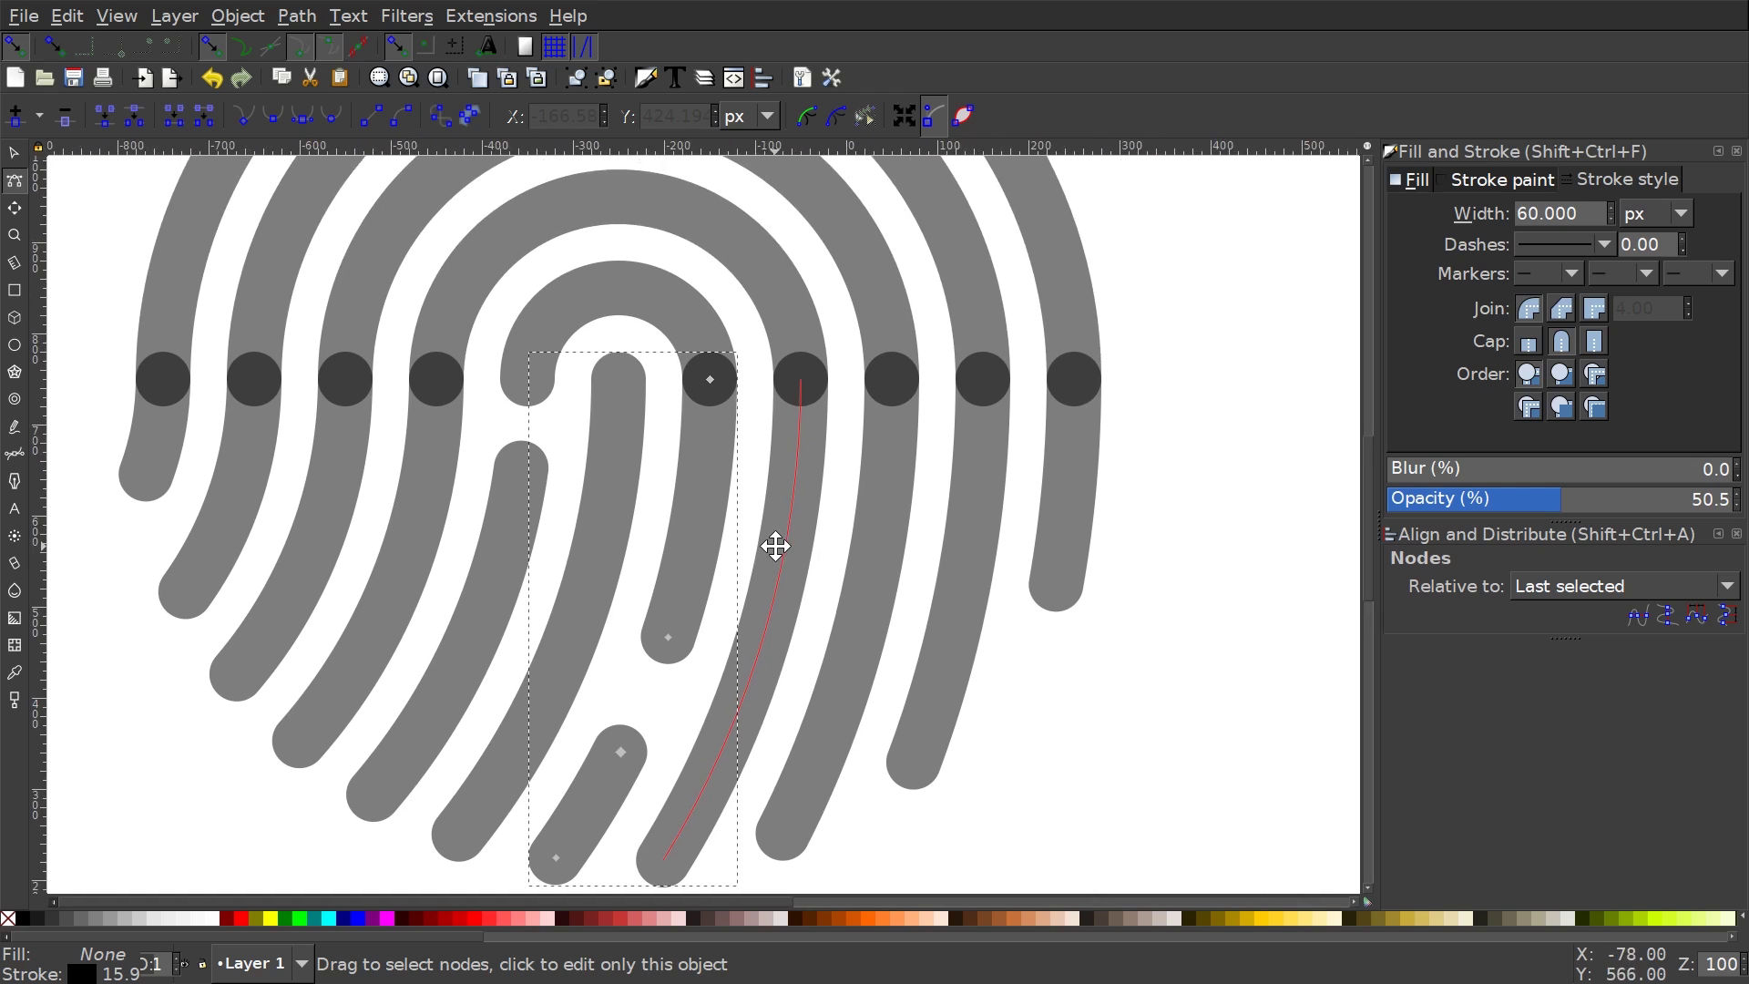
{"action": "scroll", "coordinate": [794, 488], "scroll_direction": "down", "scroll_amount": 2}
{"action": "scroll", "coordinate": [832, 551], "scroll_direction": "up", "scroll_amount": 6}
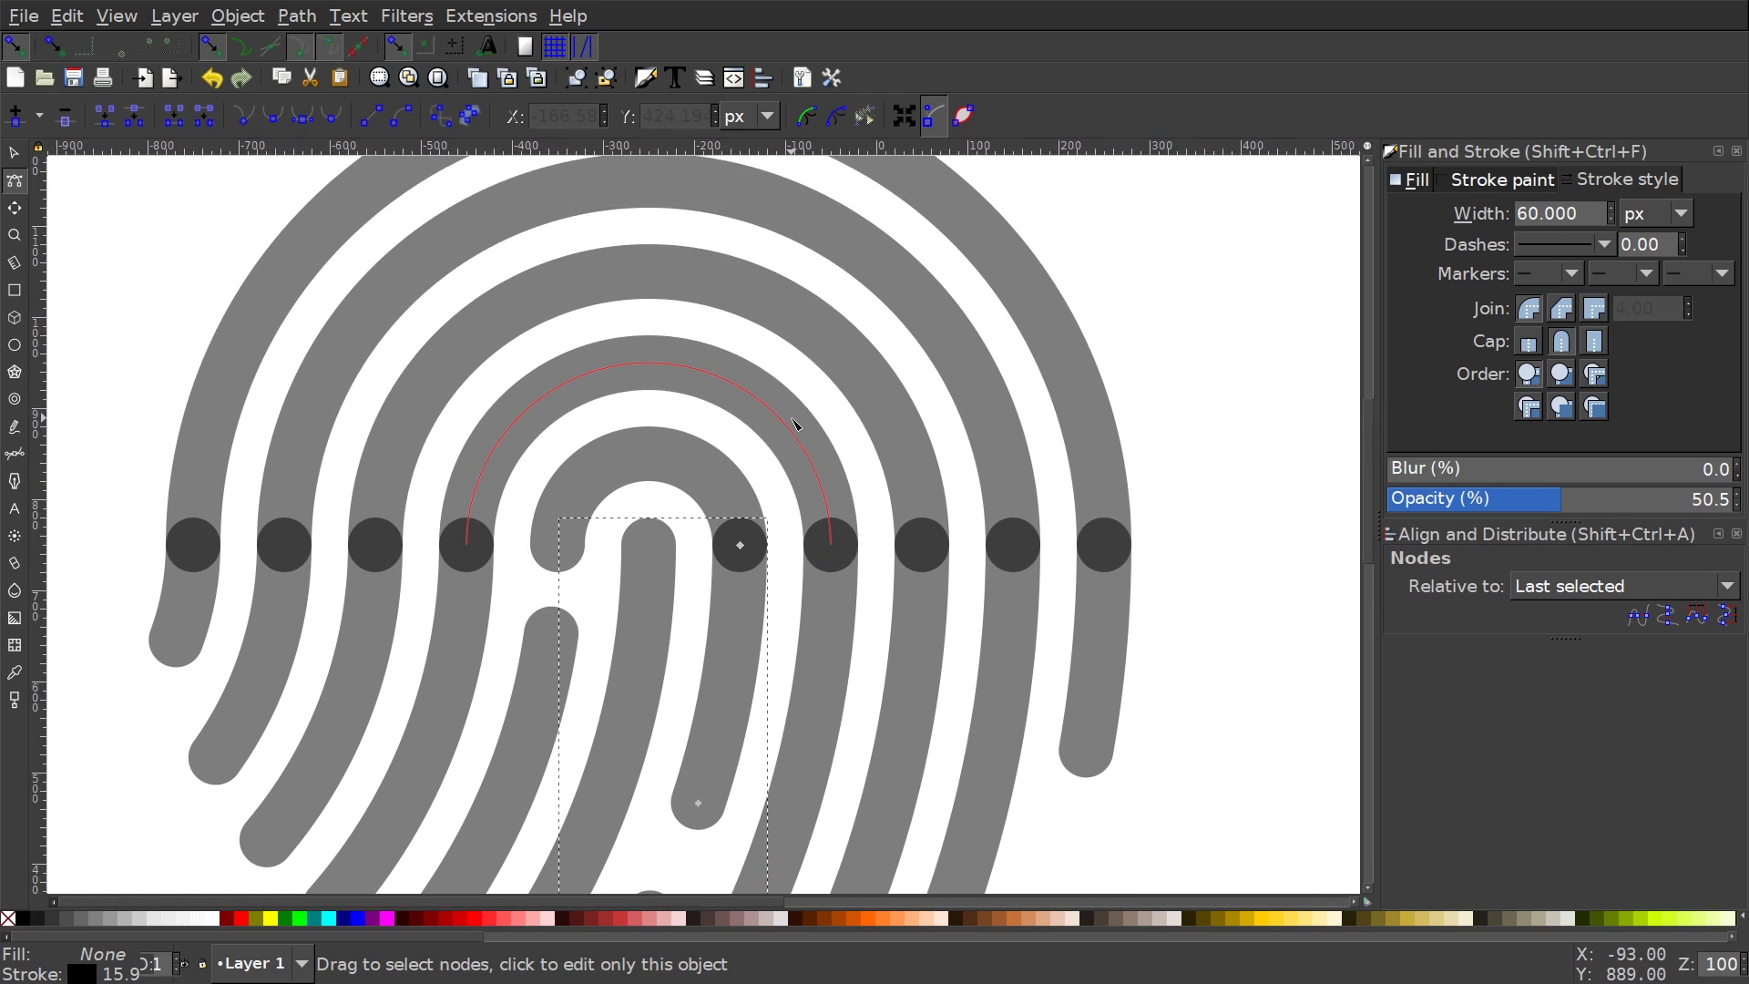
{"action": "left_click", "coordinate": [795, 425]}
{"action": "double_click", "coordinate": [803, 450]}
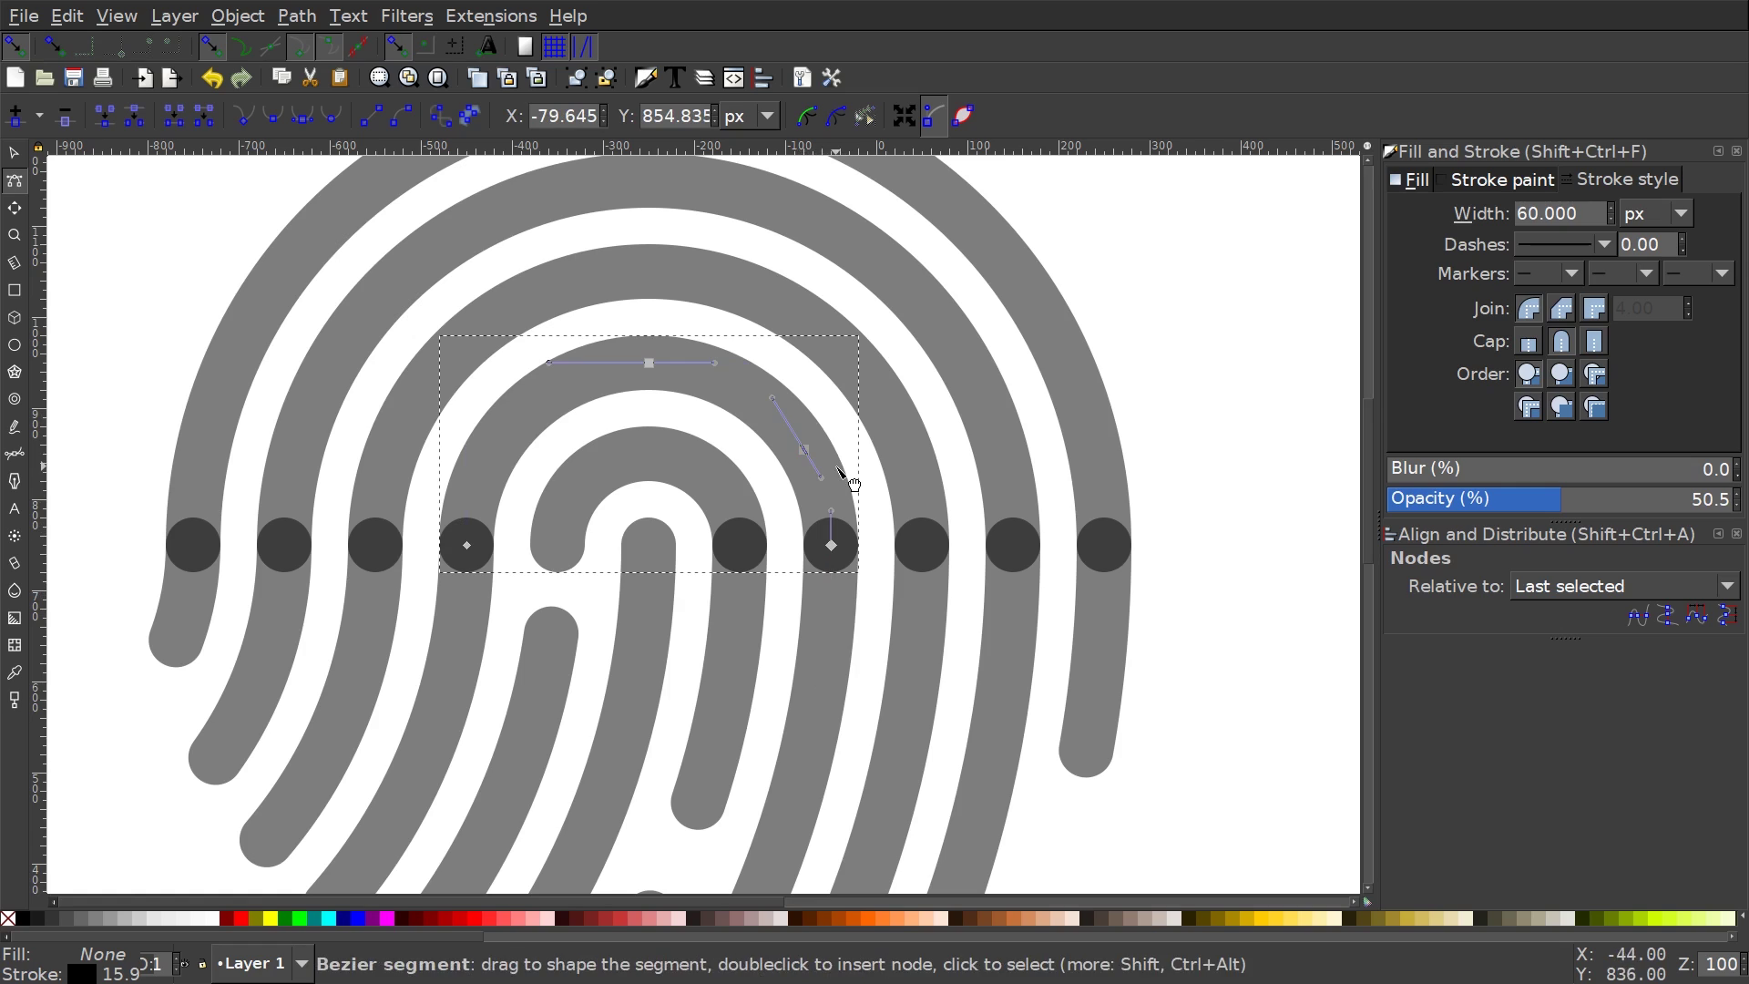
{"action": "left_click", "coordinate": [137, 116]}
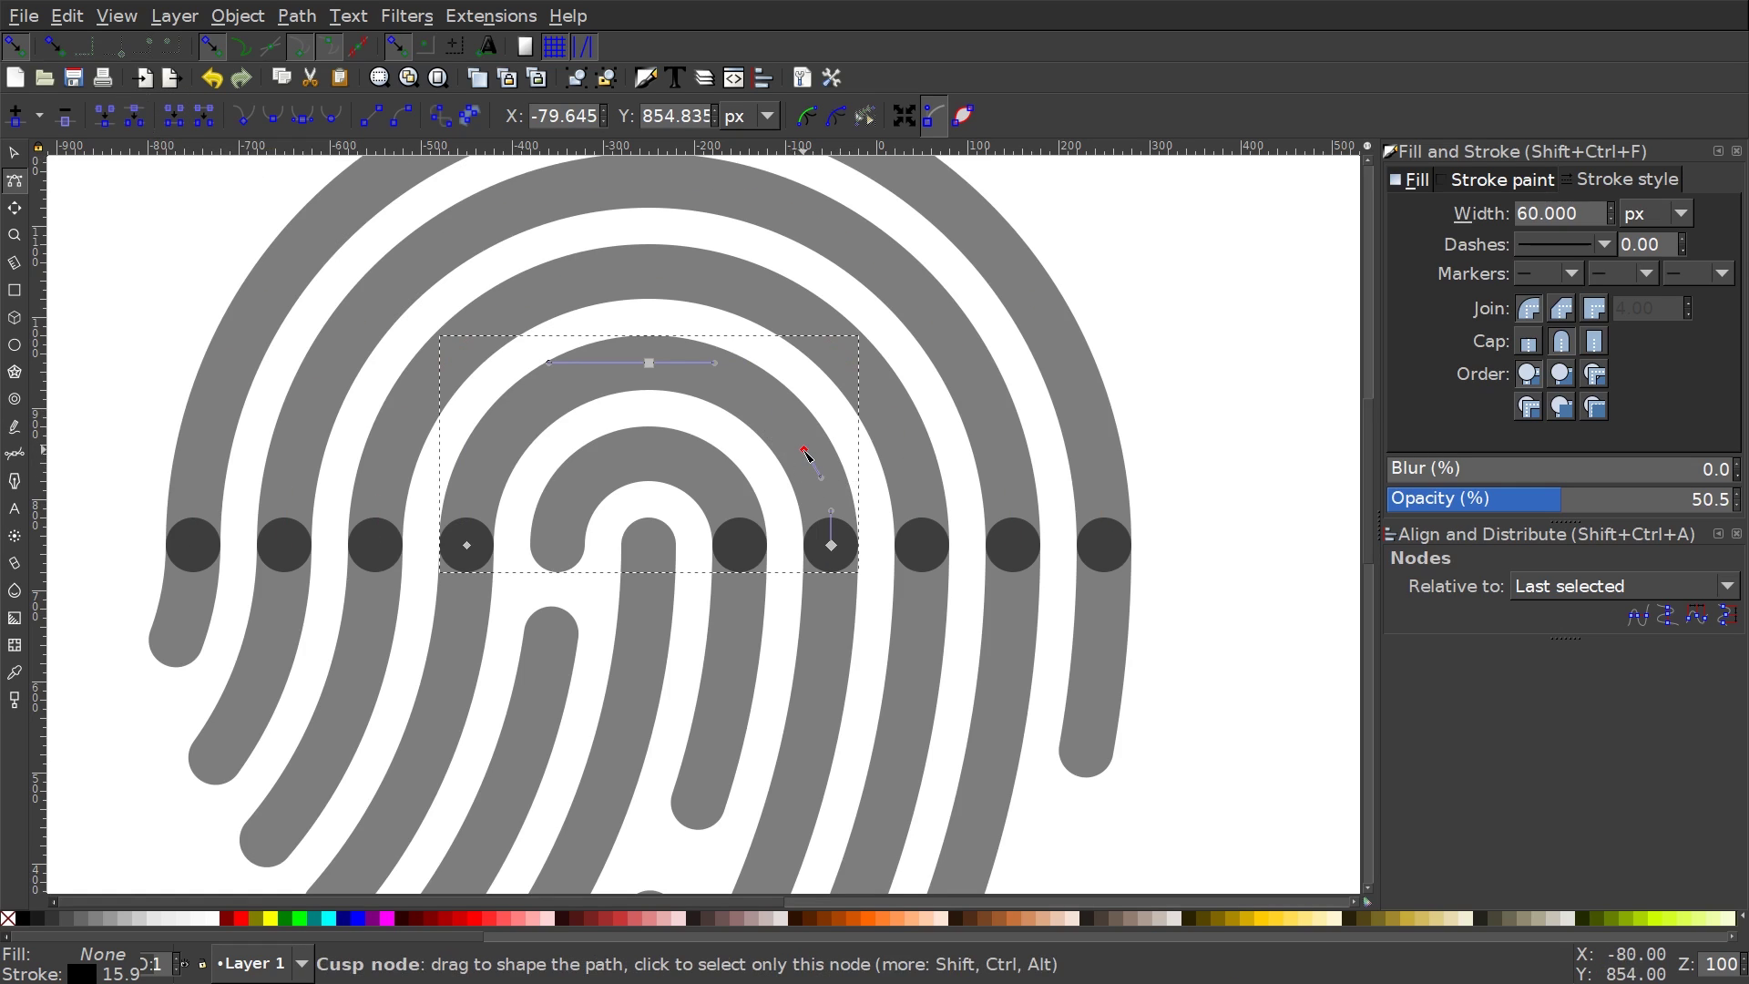
{"action": "left_click_drag", "start_coordinate": [803, 450], "coordinate": [847, 464]}
{"action": "key", "text": "Delete"}
Insert two nodes along the lower strand that meets the second half-ring's left end
{"action": "scroll", "coordinate": [664, 410], "scroll_direction": "down", "scroll_amount": 8}
{"action": "scroll", "coordinate": [664, 409], "scroll_direction": "left", "scroll_amount": 2}
{"action": "left_click", "coordinate": [454, 515]}
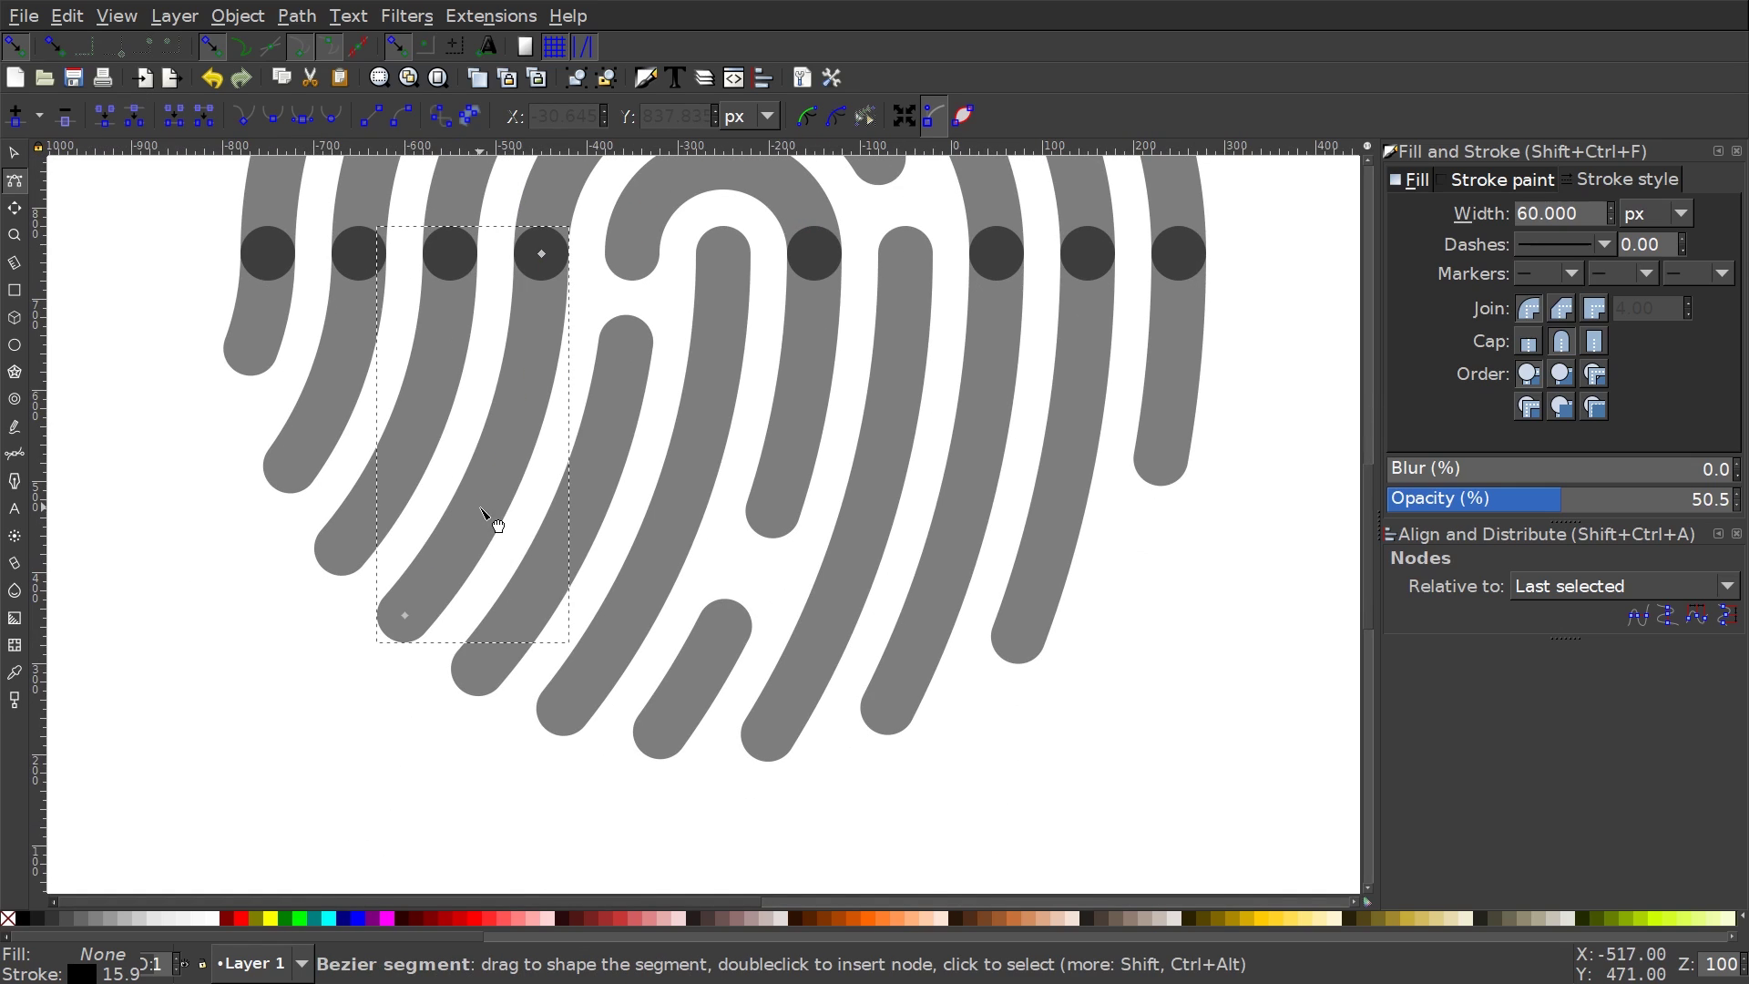
{"action": "left_click", "coordinate": [463, 543]}
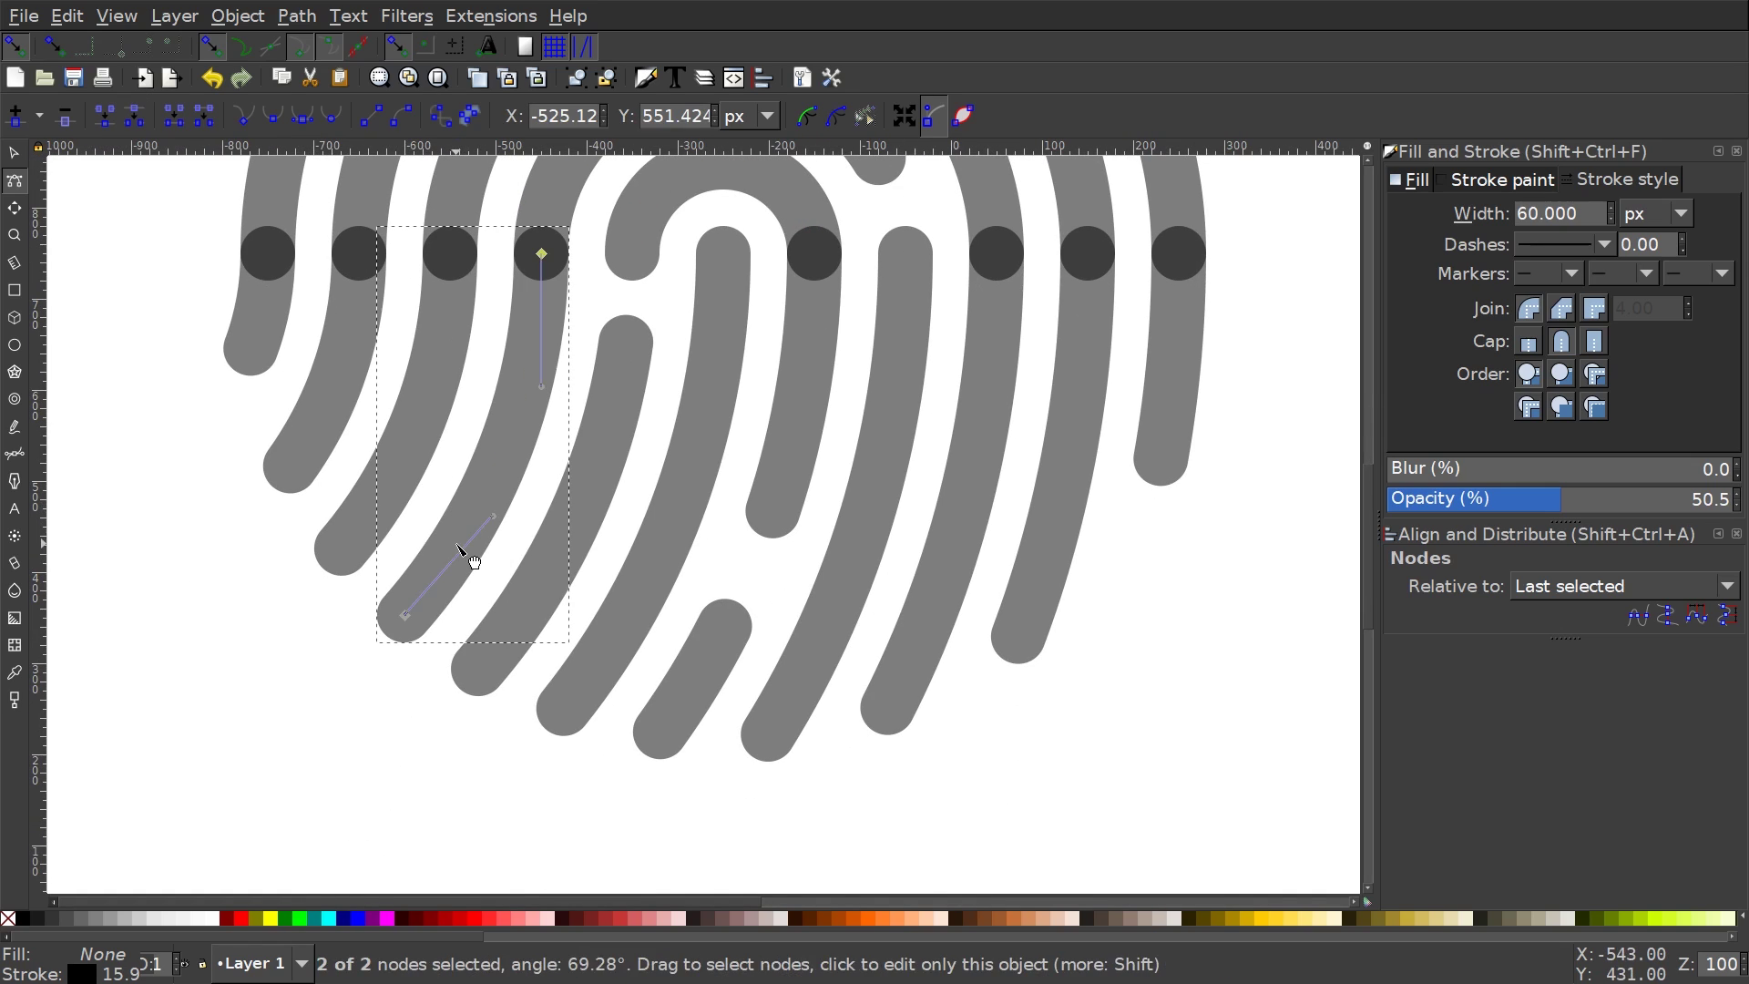
{"action": "double_click", "coordinate": [507, 441]}
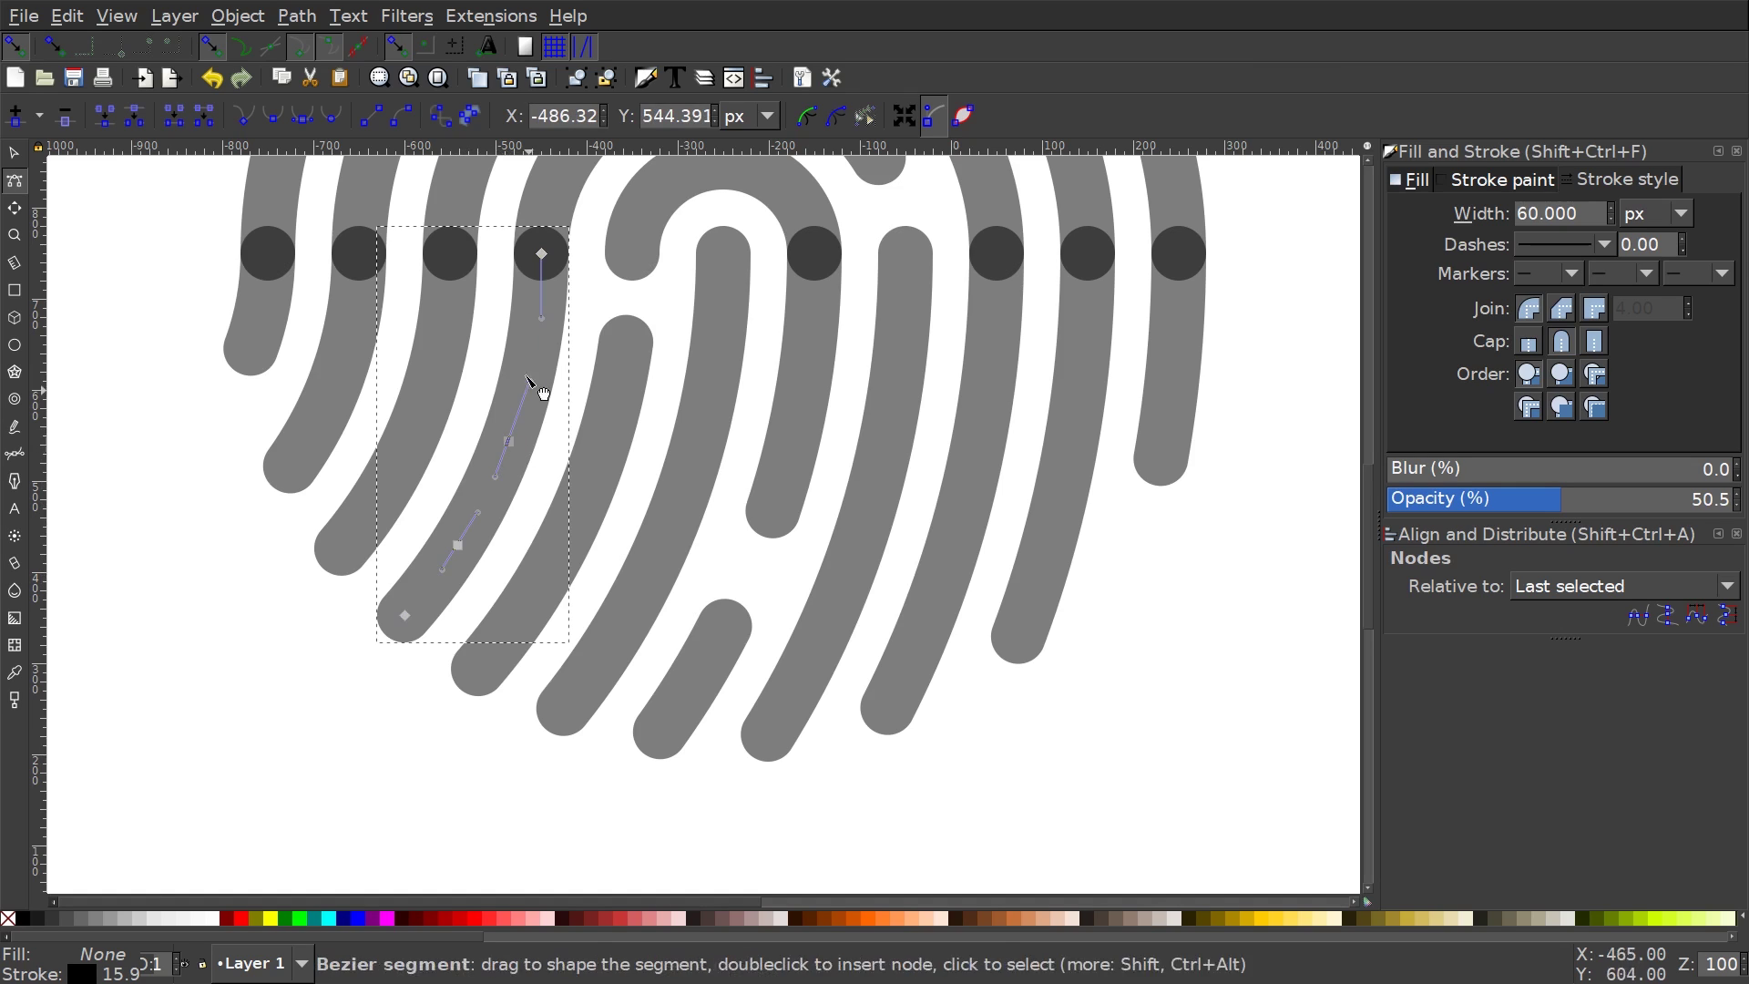
Break the lower strand meeting the second half-ring's left end at its two inserted nodes and delete the middle piece
{"action": "left_click", "coordinate": [134, 116]}
{"action": "double_click", "coordinate": [455, 547]}
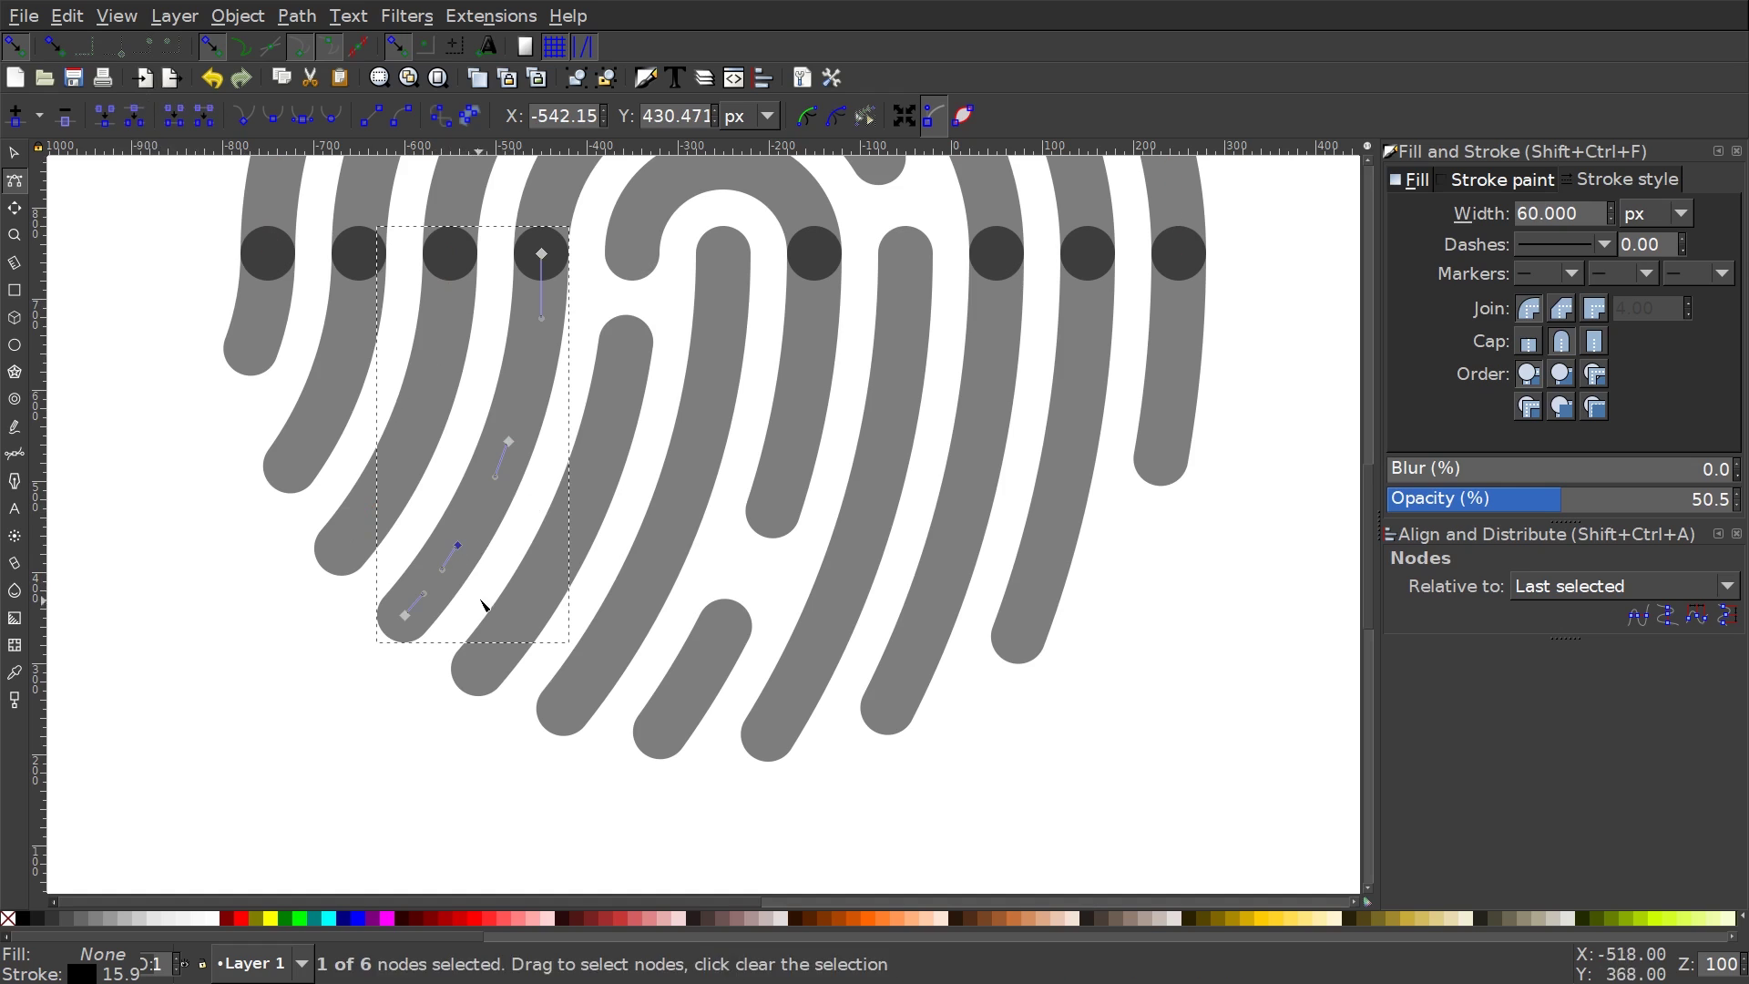
{"action": "left_click_drag", "start_coordinate": [508, 441], "coordinate": [541, 484]}
{"action": "key", "text": "Delete"}
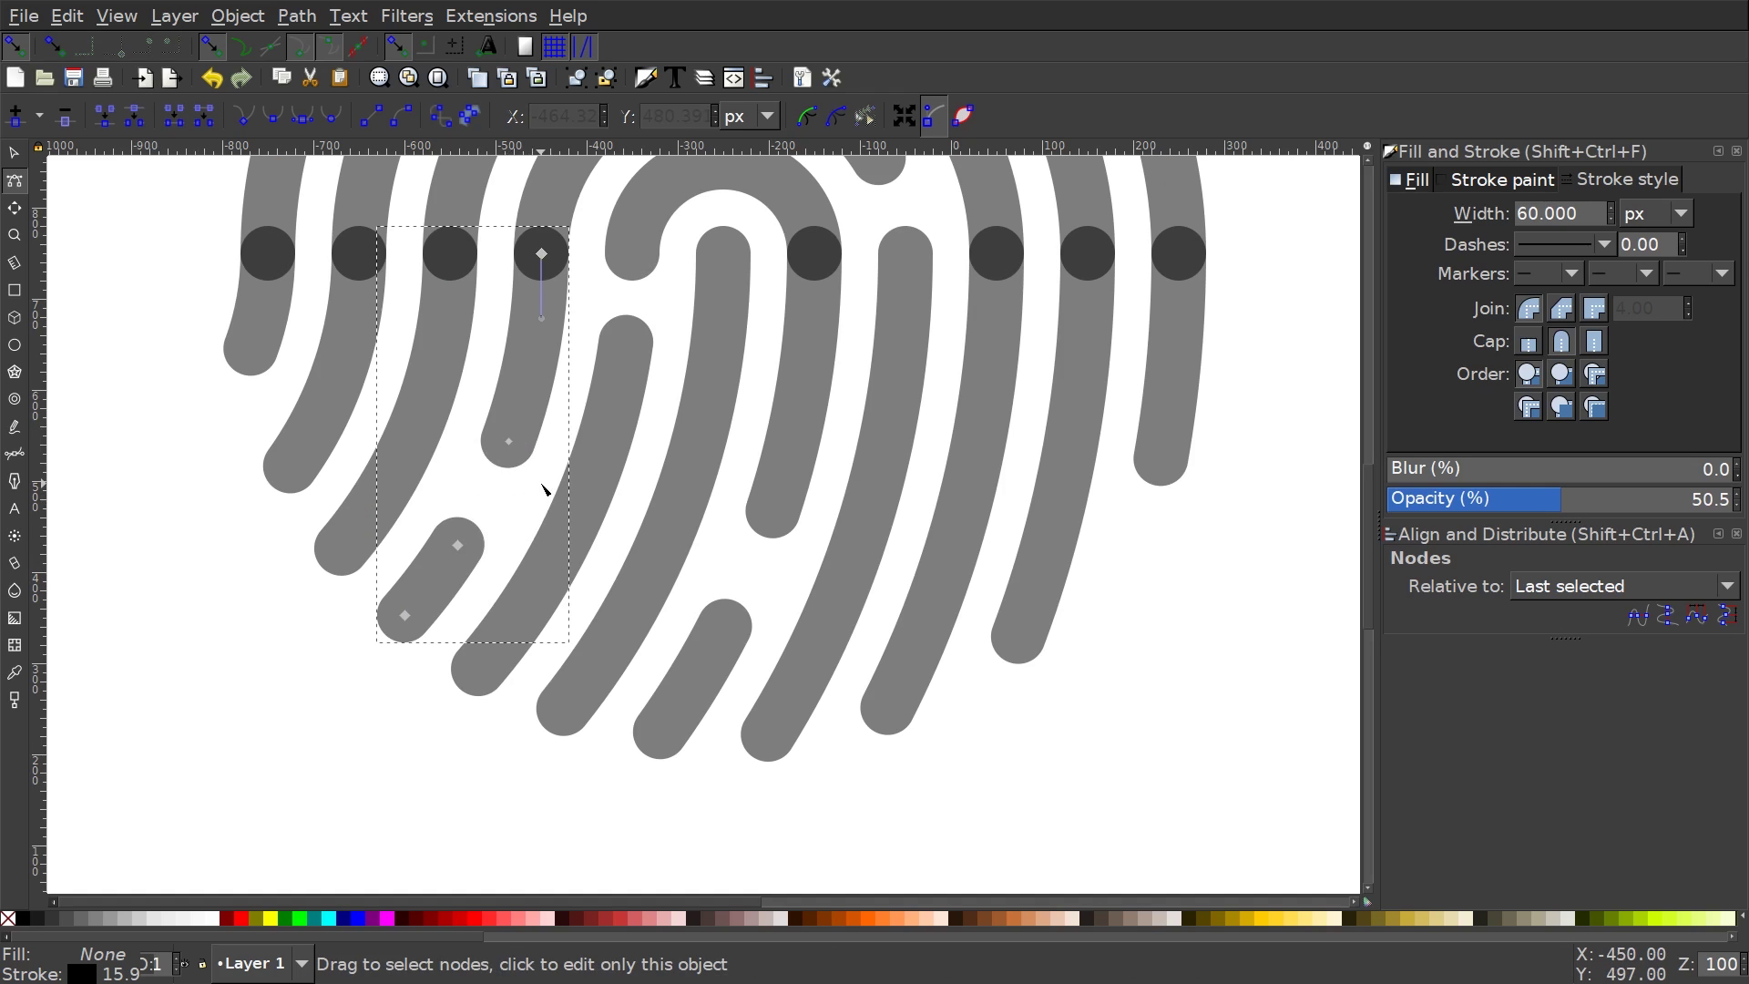
Break the third half-ring from the outside at two nodes on its upper left and delete the piece between them
{"action": "left_click_drag", "start_coordinate": [741, 410], "coordinate": [707, 747]}
{"action": "scroll", "coordinate": [887, 554], "scroll_direction": "down", "scroll_amount": 1}
{"action": "left_click_drag", "start_coordinate": [887, 554], "coordinate": [833, 519]}
{"action": "scroll", "coordinate": [854, 443], "scroll_direction": "down", "scroll_amount": 1}
{"action": "left_click", "coordinate": [645, 435]}
{"action": "double_click", "coordinate": [644, 435]}
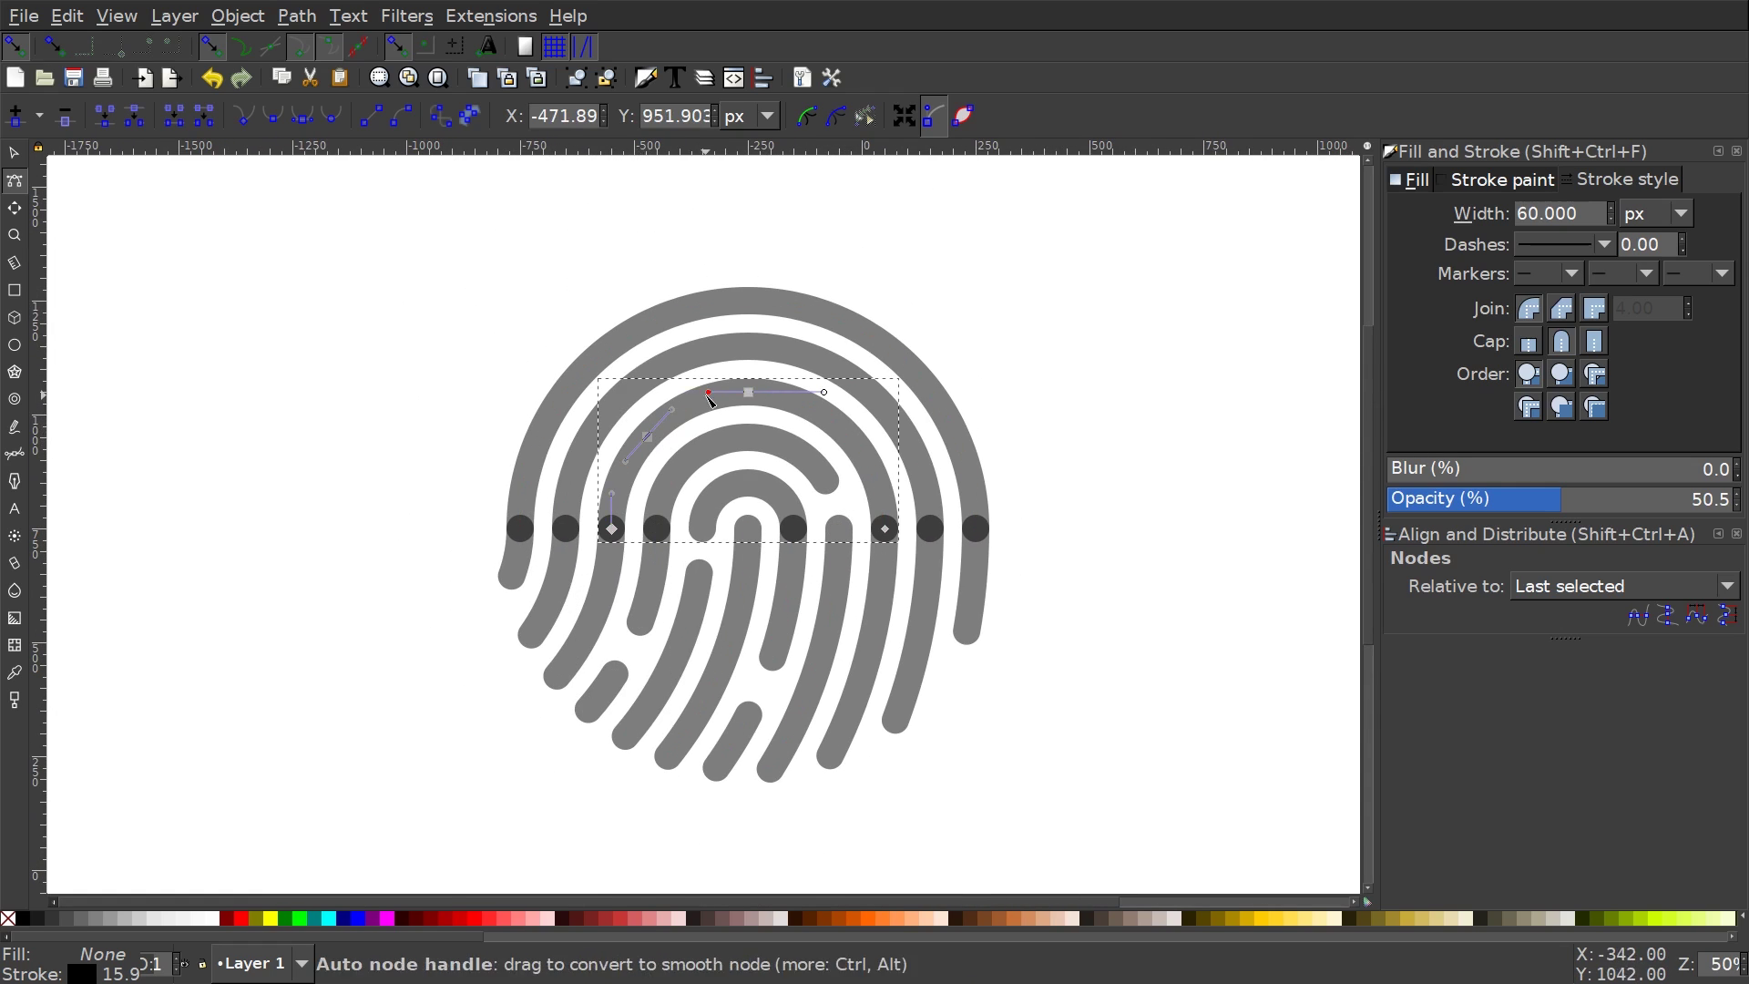
{"action": "double_click", "coordinate": [699, 398]}
{"action": "key", "text": "shift+b"}
{"action": "scroll", "coordinate": [673, 417], "scroll_direction": "up", "scroll_amount": 1}
{"action": "key", "text": "Delete"}
Open a short gap in the strand just below the right end of the third half-ring from the outside
{"action": "left_click_drag", "start_coordinate": [969, 643], "coordinate": [929, 464]}
{"action": "left_click", "coordinate": [931, 463]}
{"action": "double_click", "coordinate": [927, 462]}
Break the second-outermost half-ring at two nodes on its upper right and delete the short piece between them
{"action": "left_click_drag", "start_coordinate": [927, 394], "coordinate": [855, 656]}
{"action": "left_click", "coordinate": [900, 552]}
{"action": "double_click", "coordinate": [788, 431]}
{"action": "left_click", "coordinate": [134, 117]}
{"action": "key", "text": "Delete"}
Open a gap below the second-outermost half-ring's left end and another on the upper left of the outermost half-ring
{"action": "left_click_drag", "start_coordinate": [396, 734], "coordinate": [503, 570]}
{"action": "double_click", "coordinate": [507, 550]}
{"action": "mouse_move", "coordinate": [515, 492]}
{"action": "left_mouse_down"}
{"action": "mouse_move", "coordinate": [531, 501]}
{"action": "mouse_move", "coordinate": [463, 671]}
{"action": "left_mouse_up"}
{"action": "double_click", "coordinate": [434, 485]}
{"action": "left_click", "coordinate": [133, 116]}
{"action": "key", "text": "Delete"}
Break the outermost half-ring on its right side and delete the short piece next to its right end
{"action": "double_click", "coordinate": [976, 515]}
{"action": "key", "text": "shift+b"}
{"action": "left_click_drag", "start_coordinate": [1017, 595], "coordinate": [962, 500]}
{"action": "left_click", "coordinate": [1088, 531]}
{"action": "key", "text": "Delete"}
{"action": "scroll", "coordinate": [1118, 399], "scroll_direction": "down", "scroll_amount": 1}
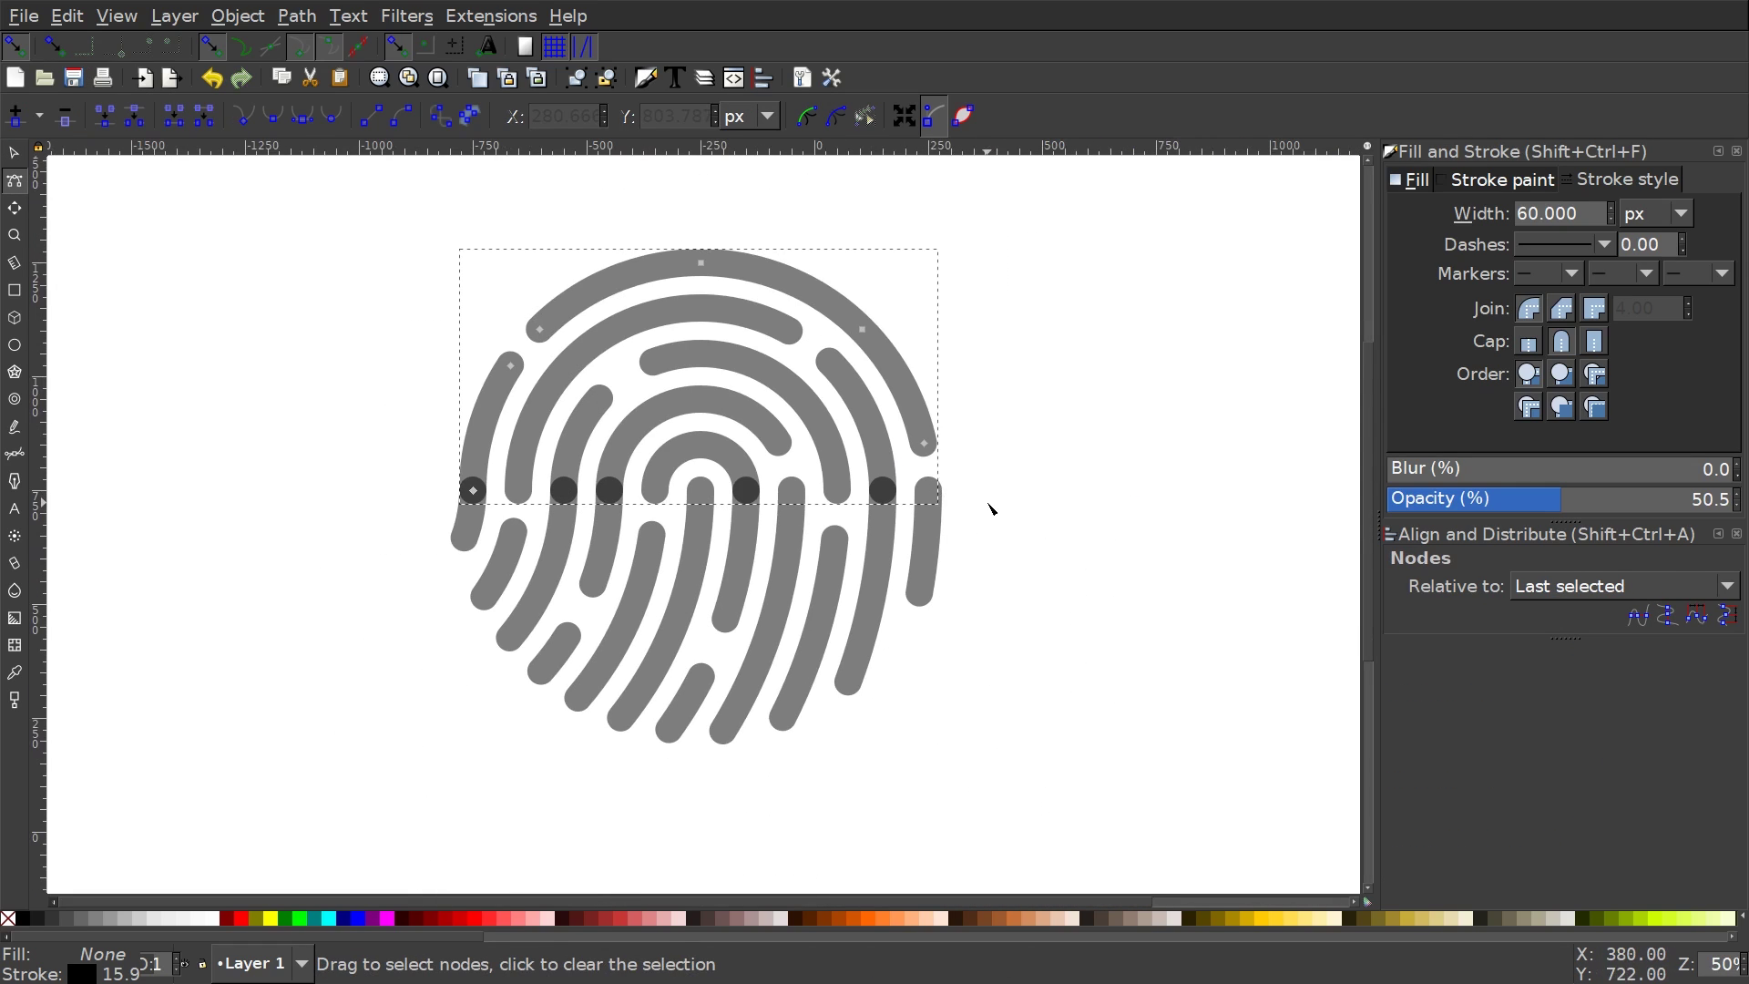
Select the whole fingerprint, ungroup the half-rings and set the opacity of all strands and half-rings to 100%
{"action": "left_click_drag", "start_coordinate": [831, 358], "coordinate": [832, 413]}
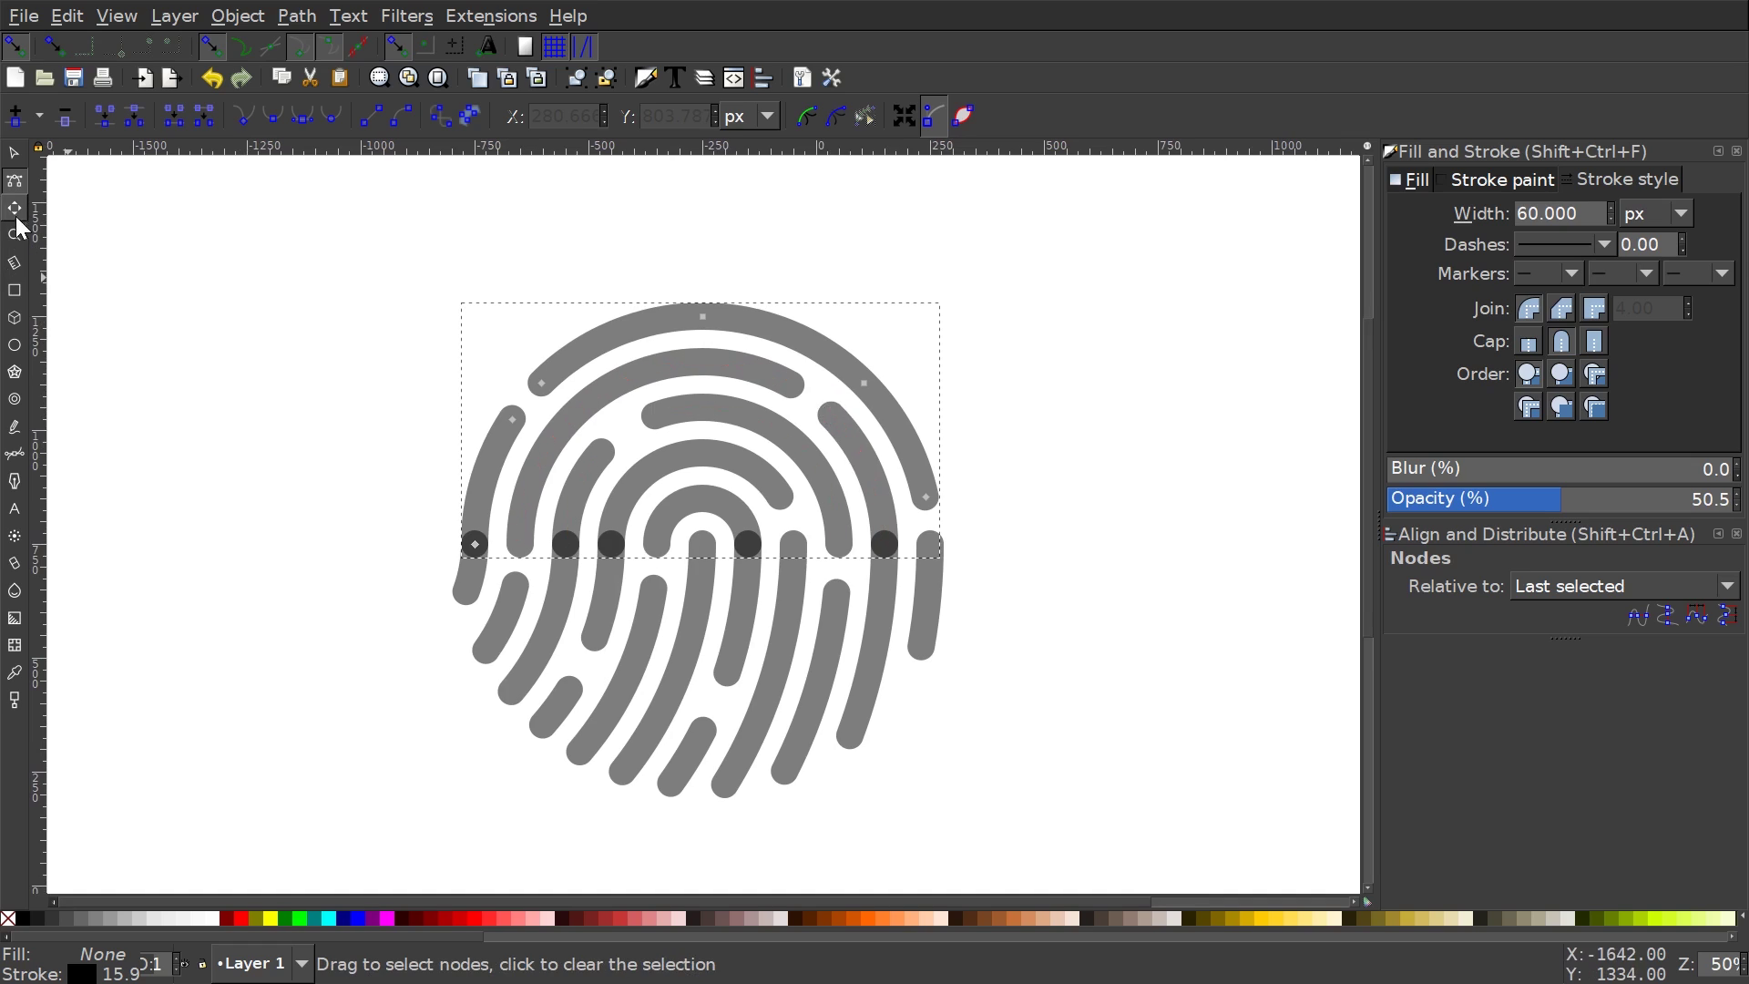
{"action": "left_click", "coordinate": [14, 154]}
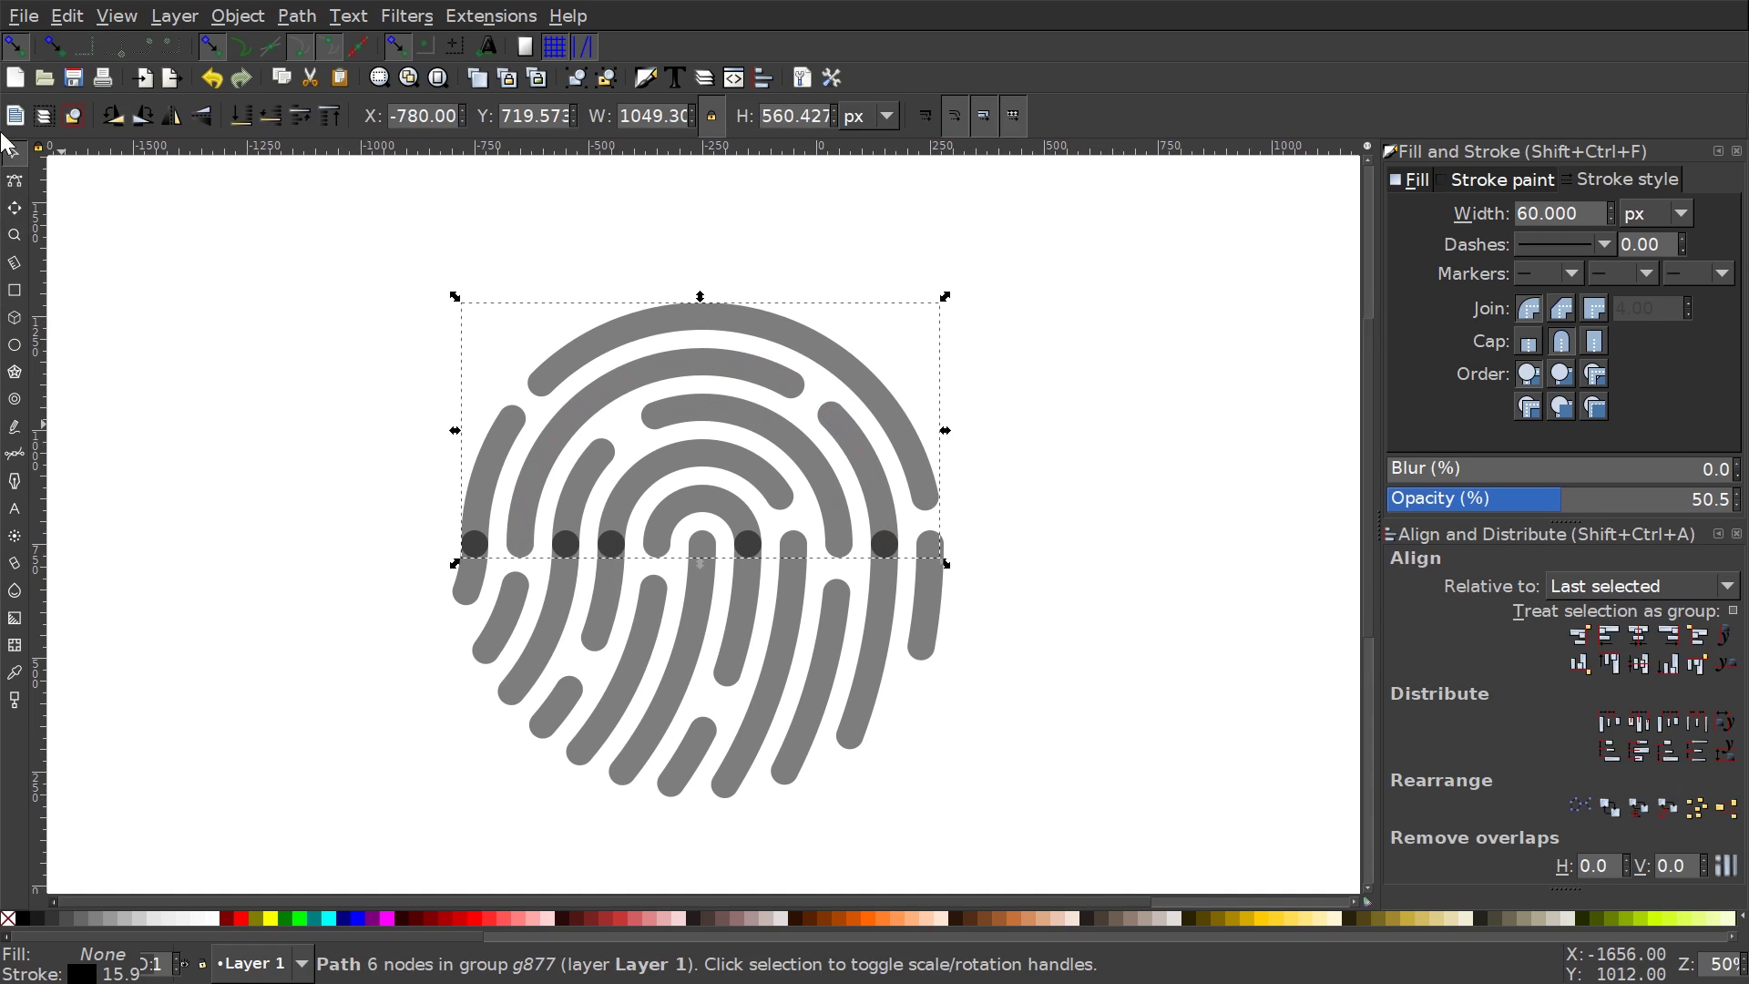
{"action": "left_click_drag", "start_coordinate": [1109, 817], "coordinate": [215, 252]}
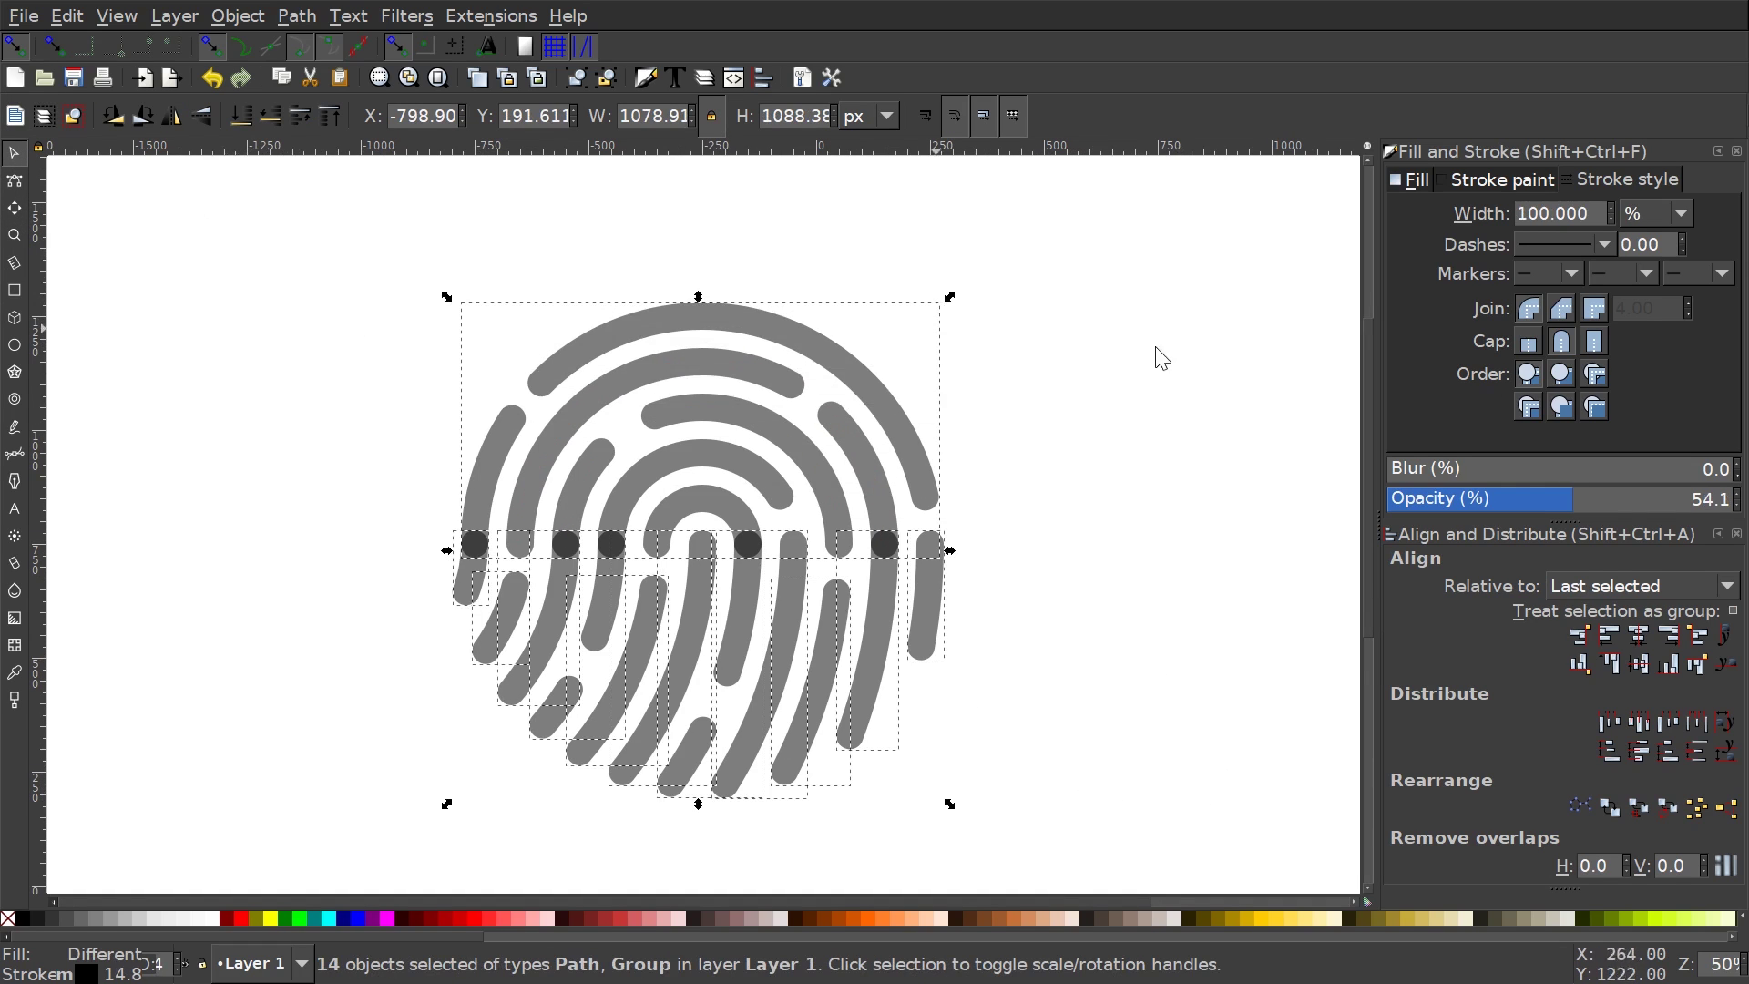
{"action": "left_click_drag", "start_coordinate": [1596, 504], "coordinate": [1730, 499]}
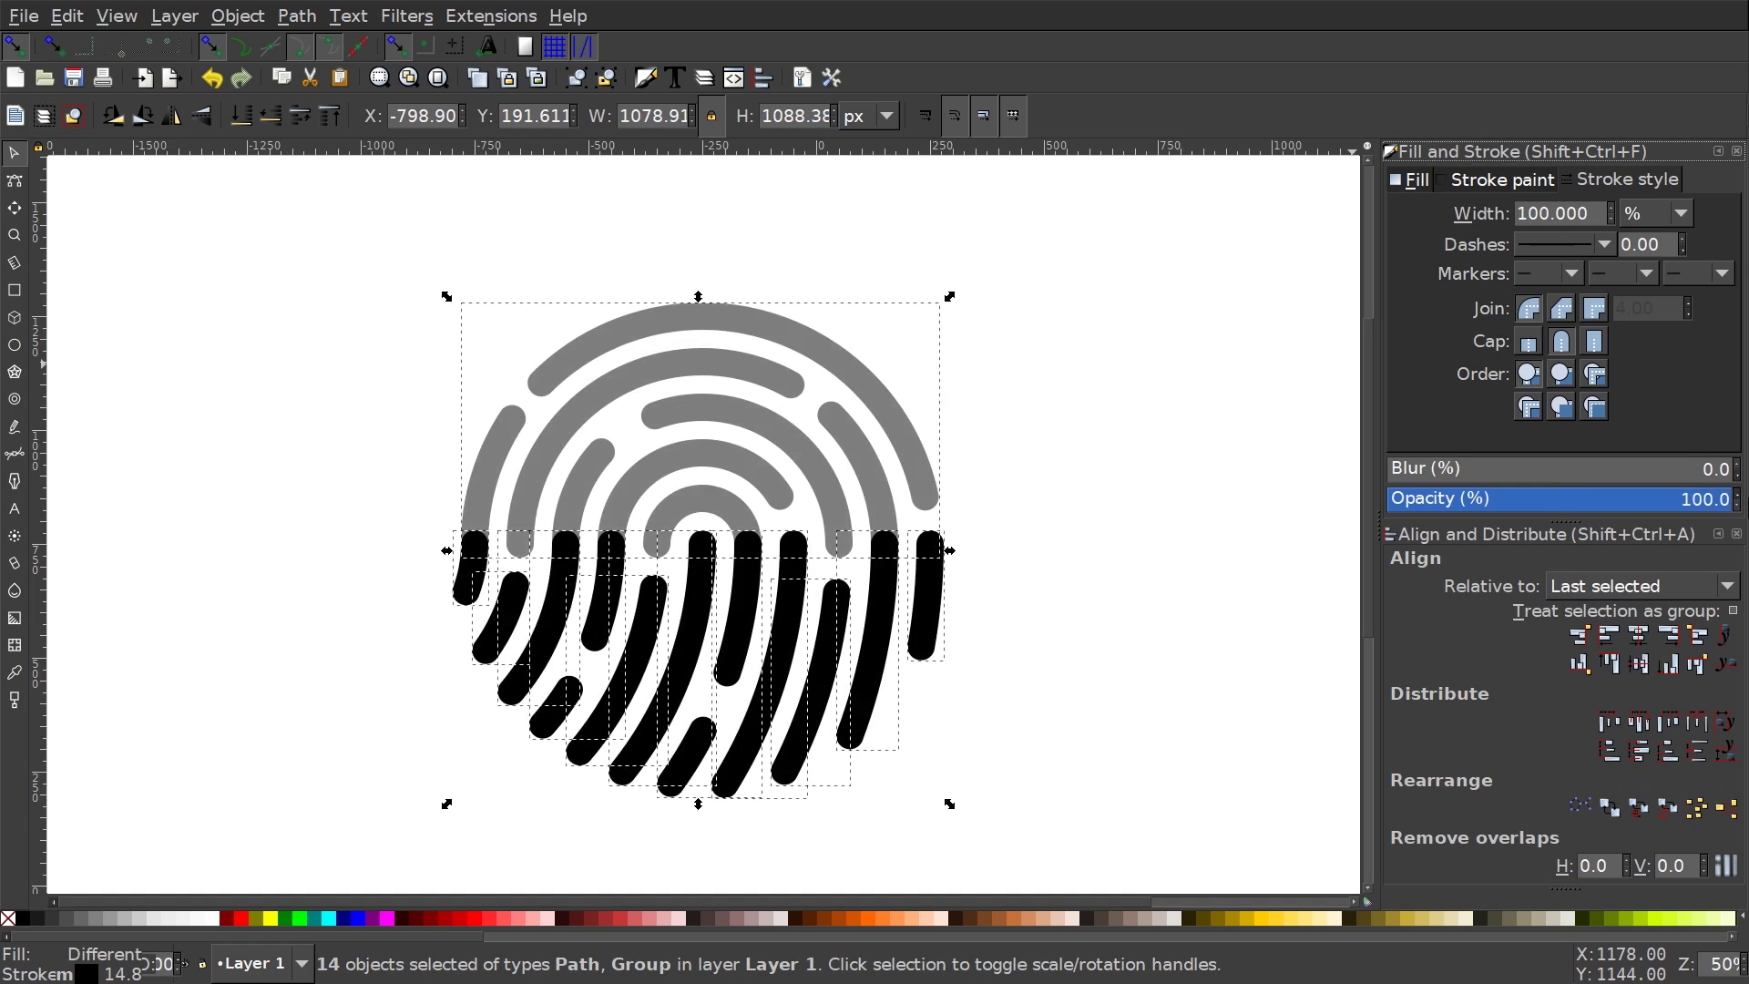
{"action": "double_click", "coordinate": [605, 78]}
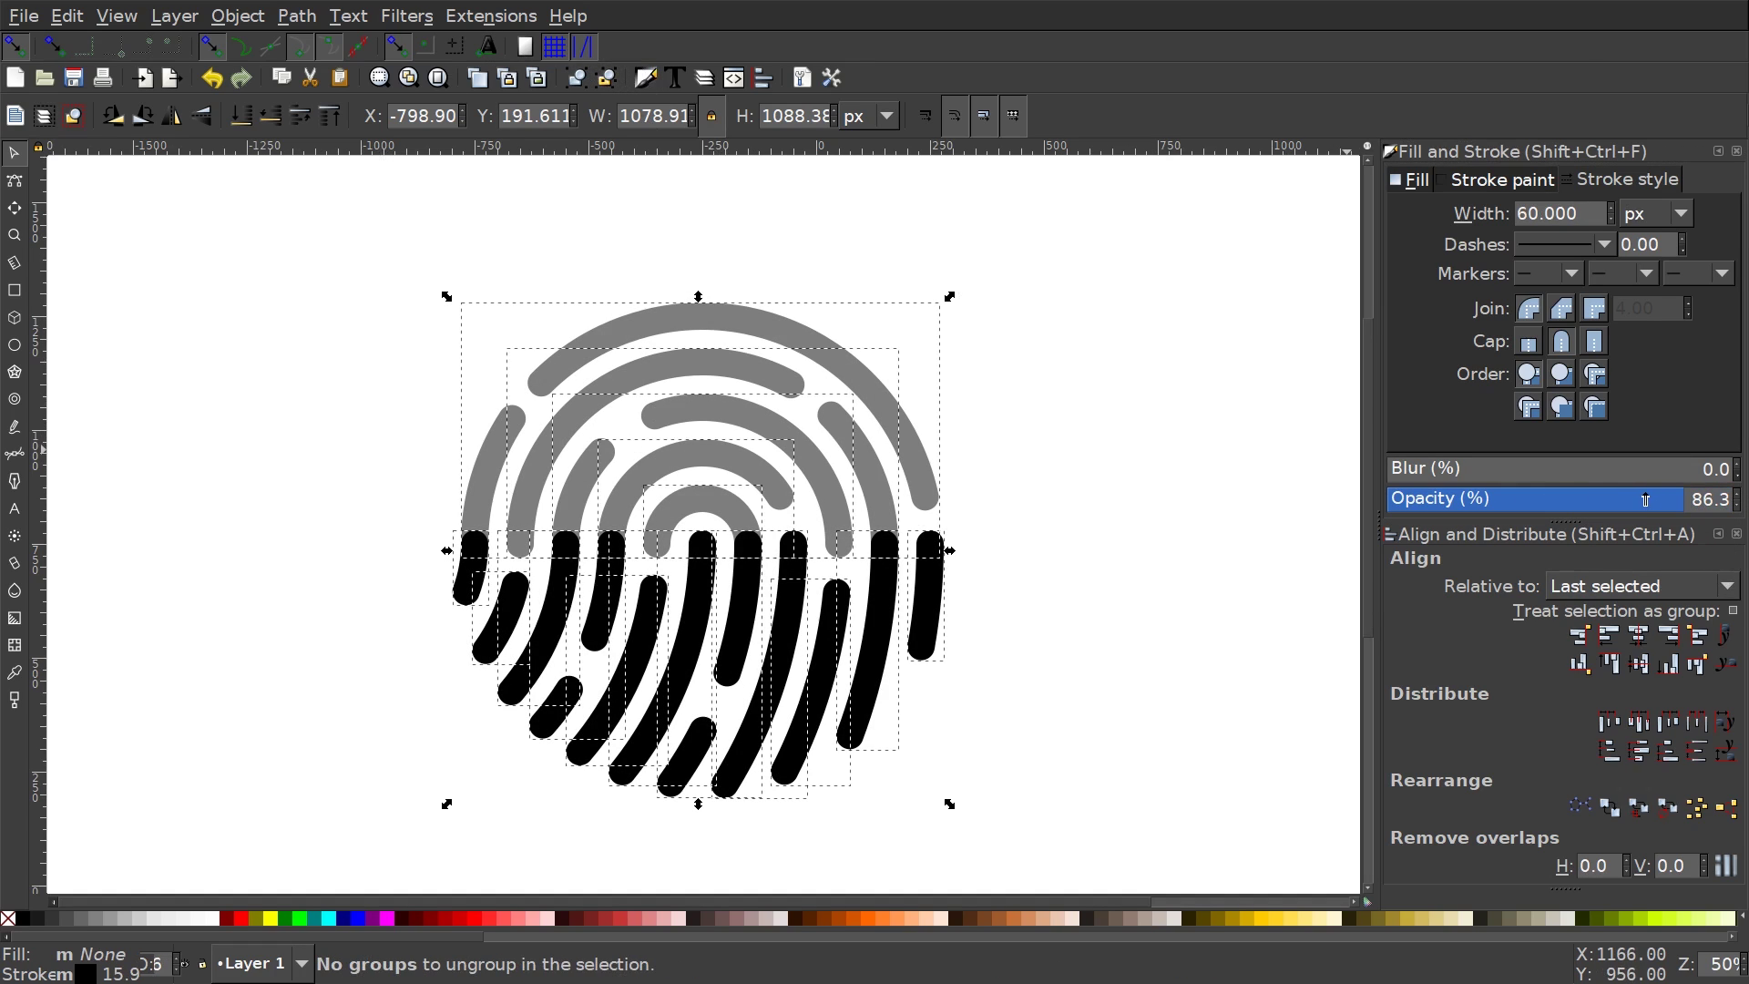
{"action": "left_click_drag", "start_coordinate": [1645, 500], "coordinate": [1746, 513]}
Try scaling the whole fingerprint down while its strokes are still unconverted, and undo the resizing
{"action": "scroll", "coordinate": [469, 573], "scroll_direction": "down", "scroll_amount": 2}
{"action": "left_click_drag", "start_coordinate": [704, 617], "coordinate": [715, 579]}
{"action": "left_click_drag", "start_coordinate": [794, 635], "coordinate": [938, 721]}
{"action": "left_click_drag", "start_coordinate": [870, 492], "coordinate": [719, 480]}
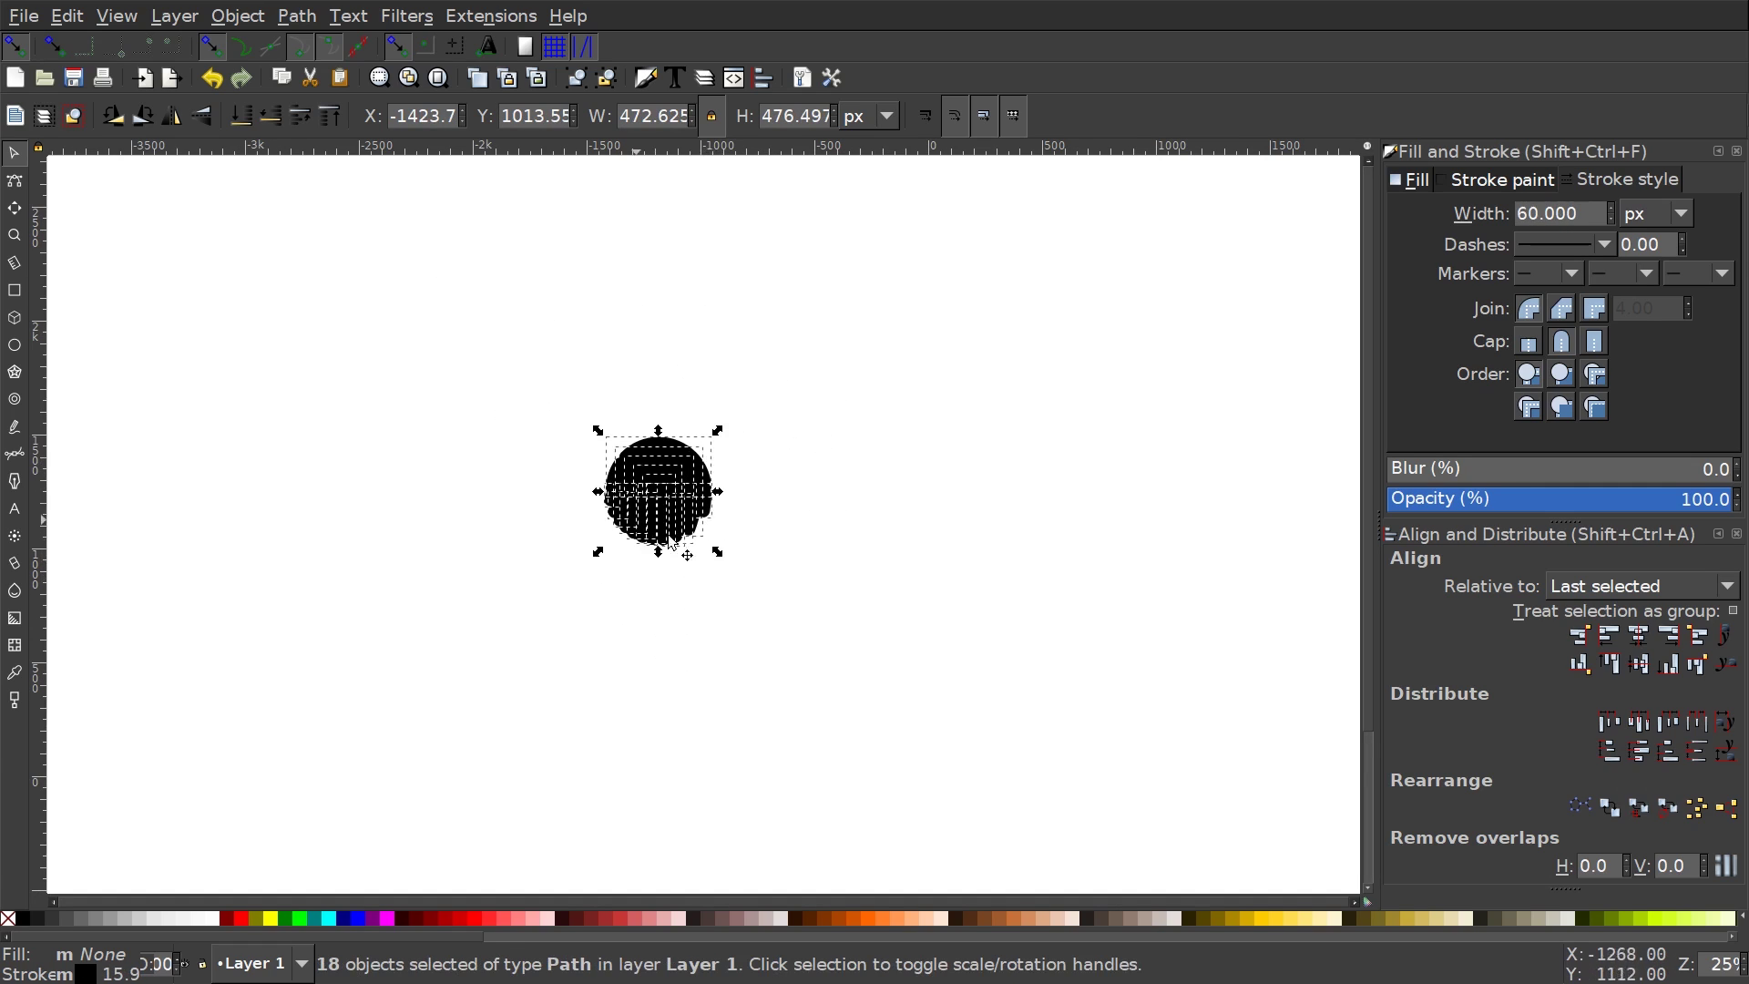
{"action": "left_click_drag", "start_coordinate": [716, 553], "coordinate": [745, 581]}
{"action": "key", "text": "ctrl+z"}
{"action": "key", "text": "ctrl+z"}
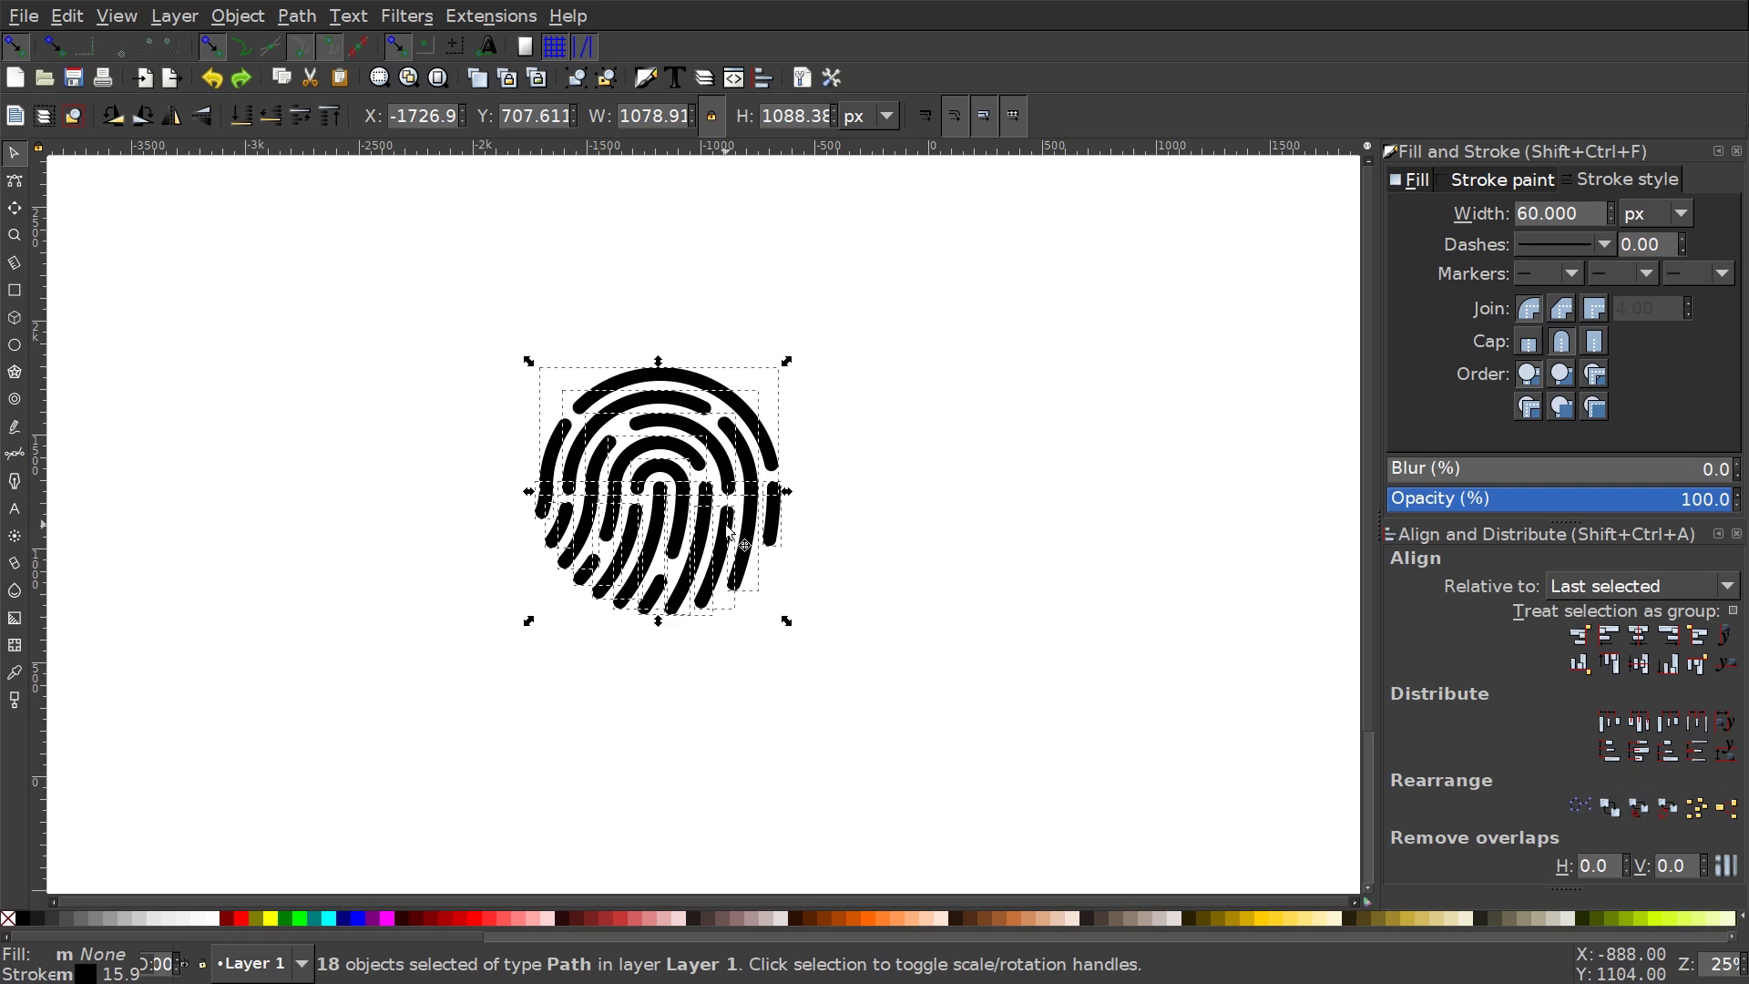
Move the fingerprint to the left side of the canvas, duplicate it and place the copy well to its right
{"action": "left_click_drag", "start_coordinate": [732, 517], "coordinate": [473, 492]}
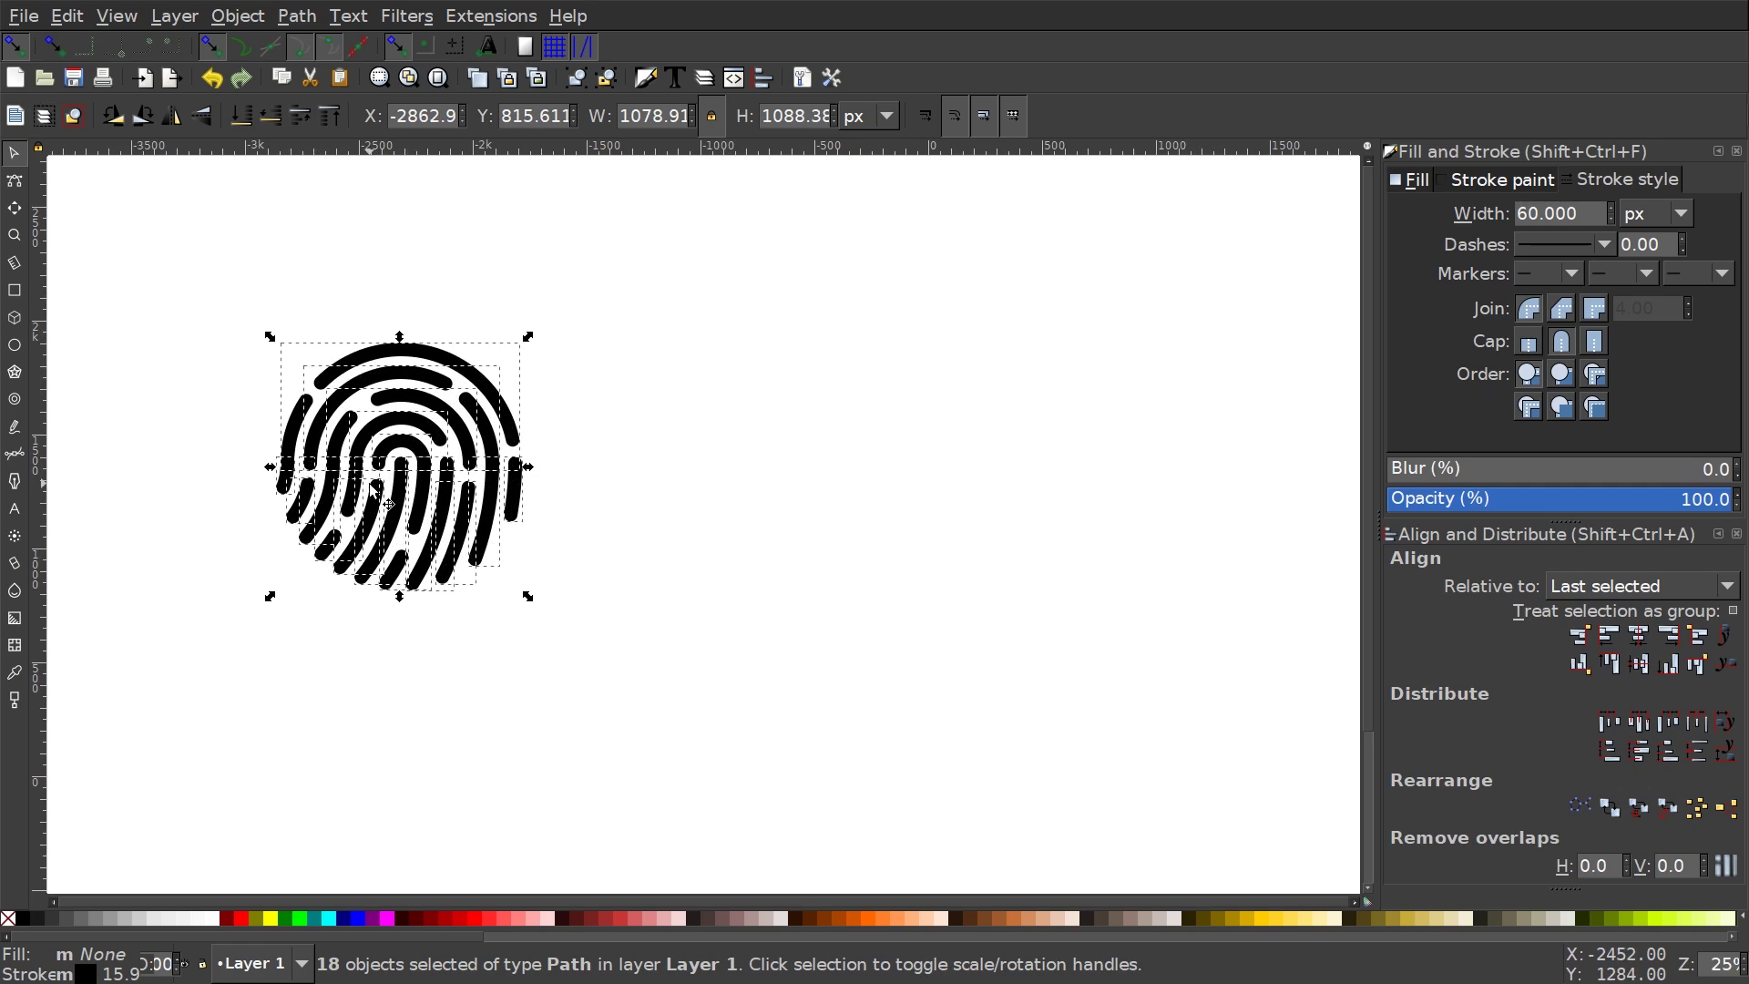
{"action": "left_click_drag", "start_coordinate": [440, 487], "coordinate": [396, 467]}
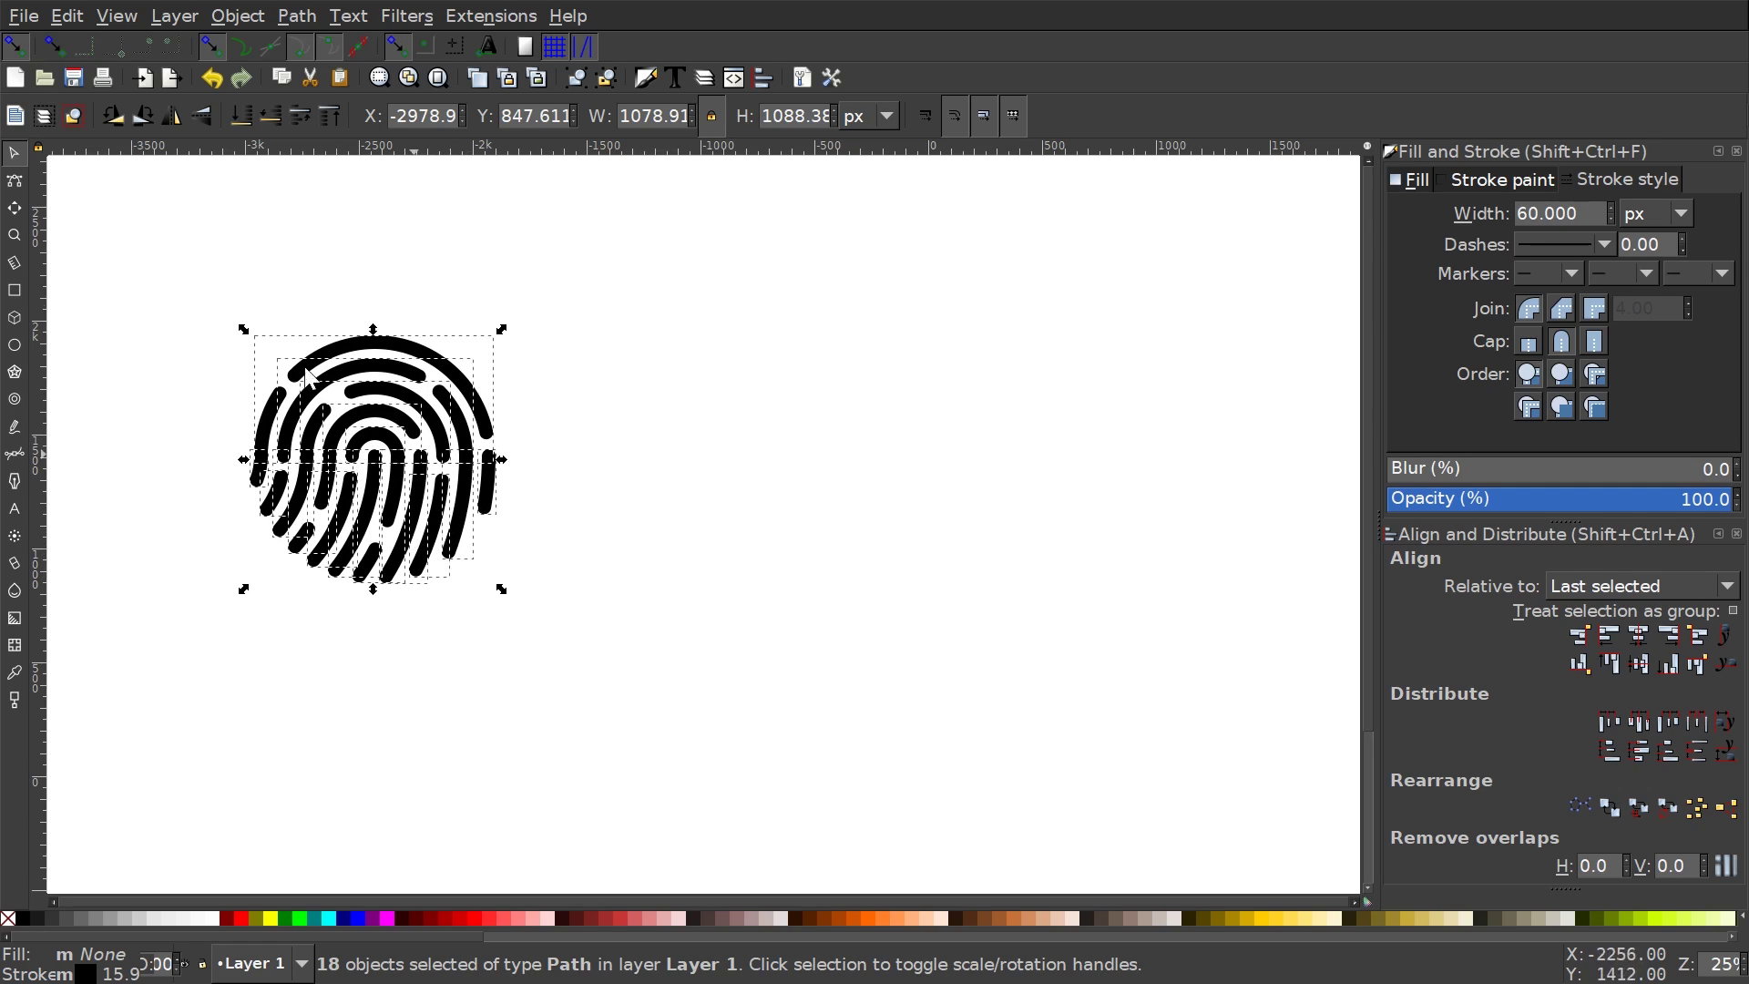
{"action": "key", "text": "ctrl"}
{"action": "key", "text": "ctrl+d"}
{"action": "left_click_drag", "start_coordinate": [411, 482], "coordinate": [991, 467]}
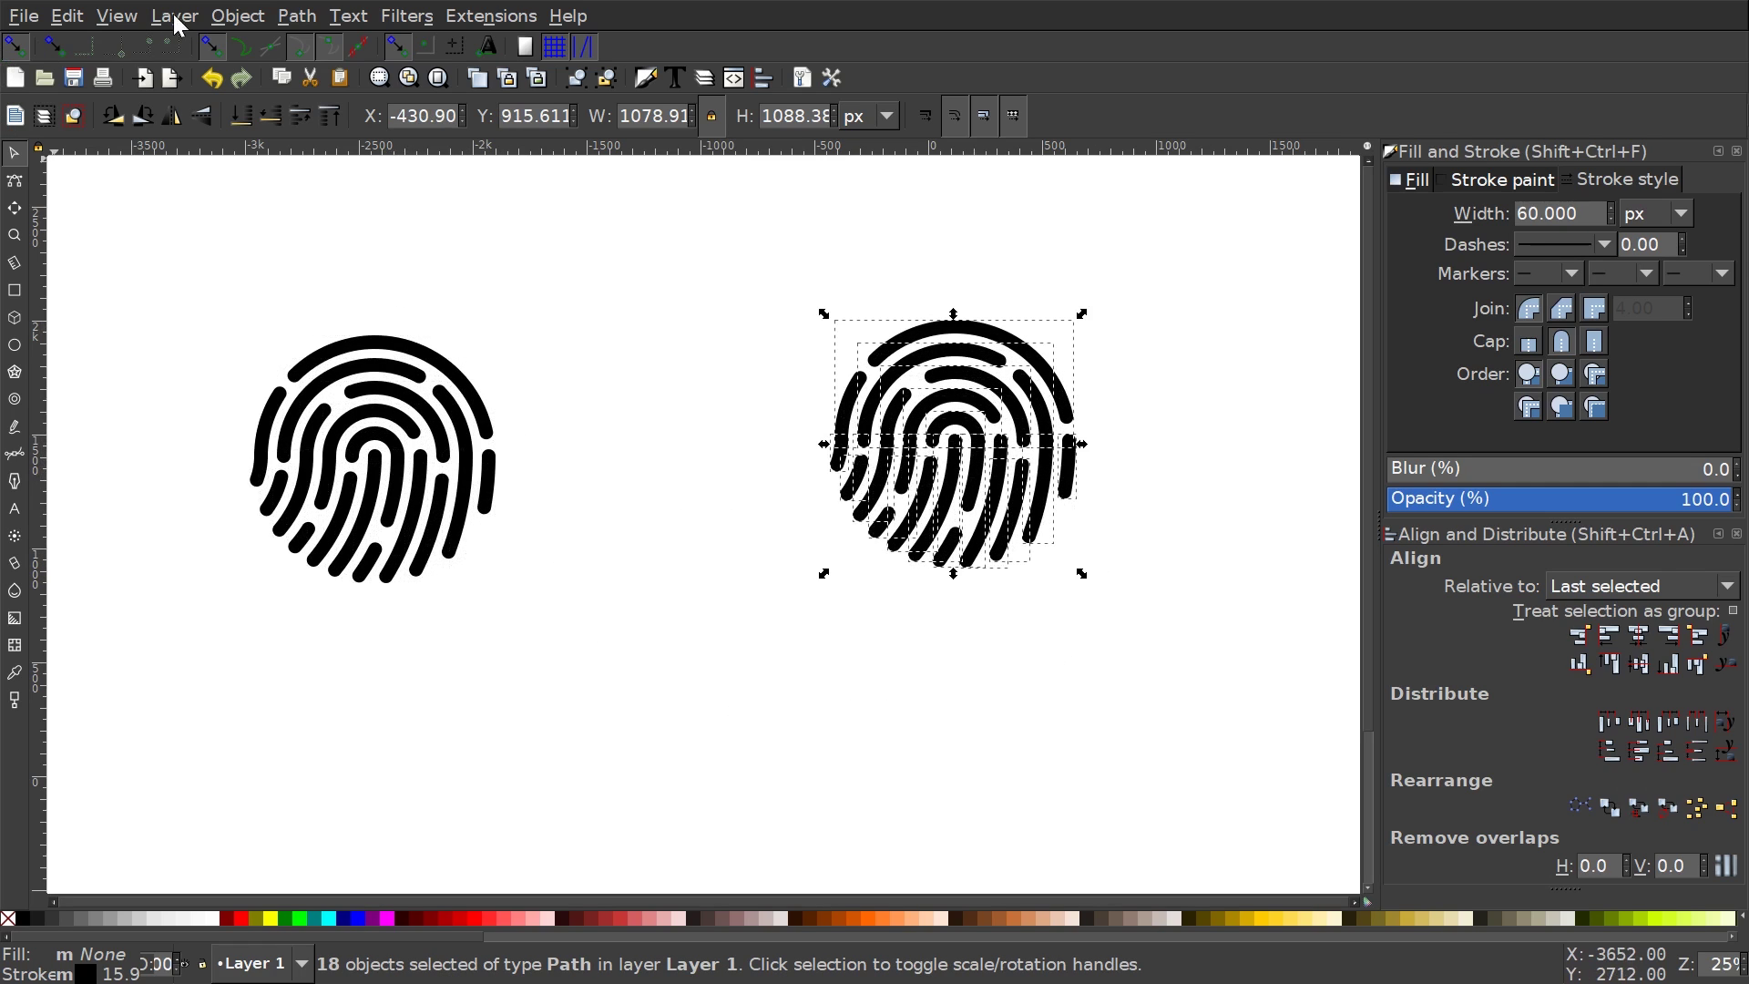
Convert the duplicate fingerprint's strokes to paths and fill them with purple
{"action": "left_click", "coordinate": [283, 20]}
{"action": "left_click", "coordinate": [332, 71]}
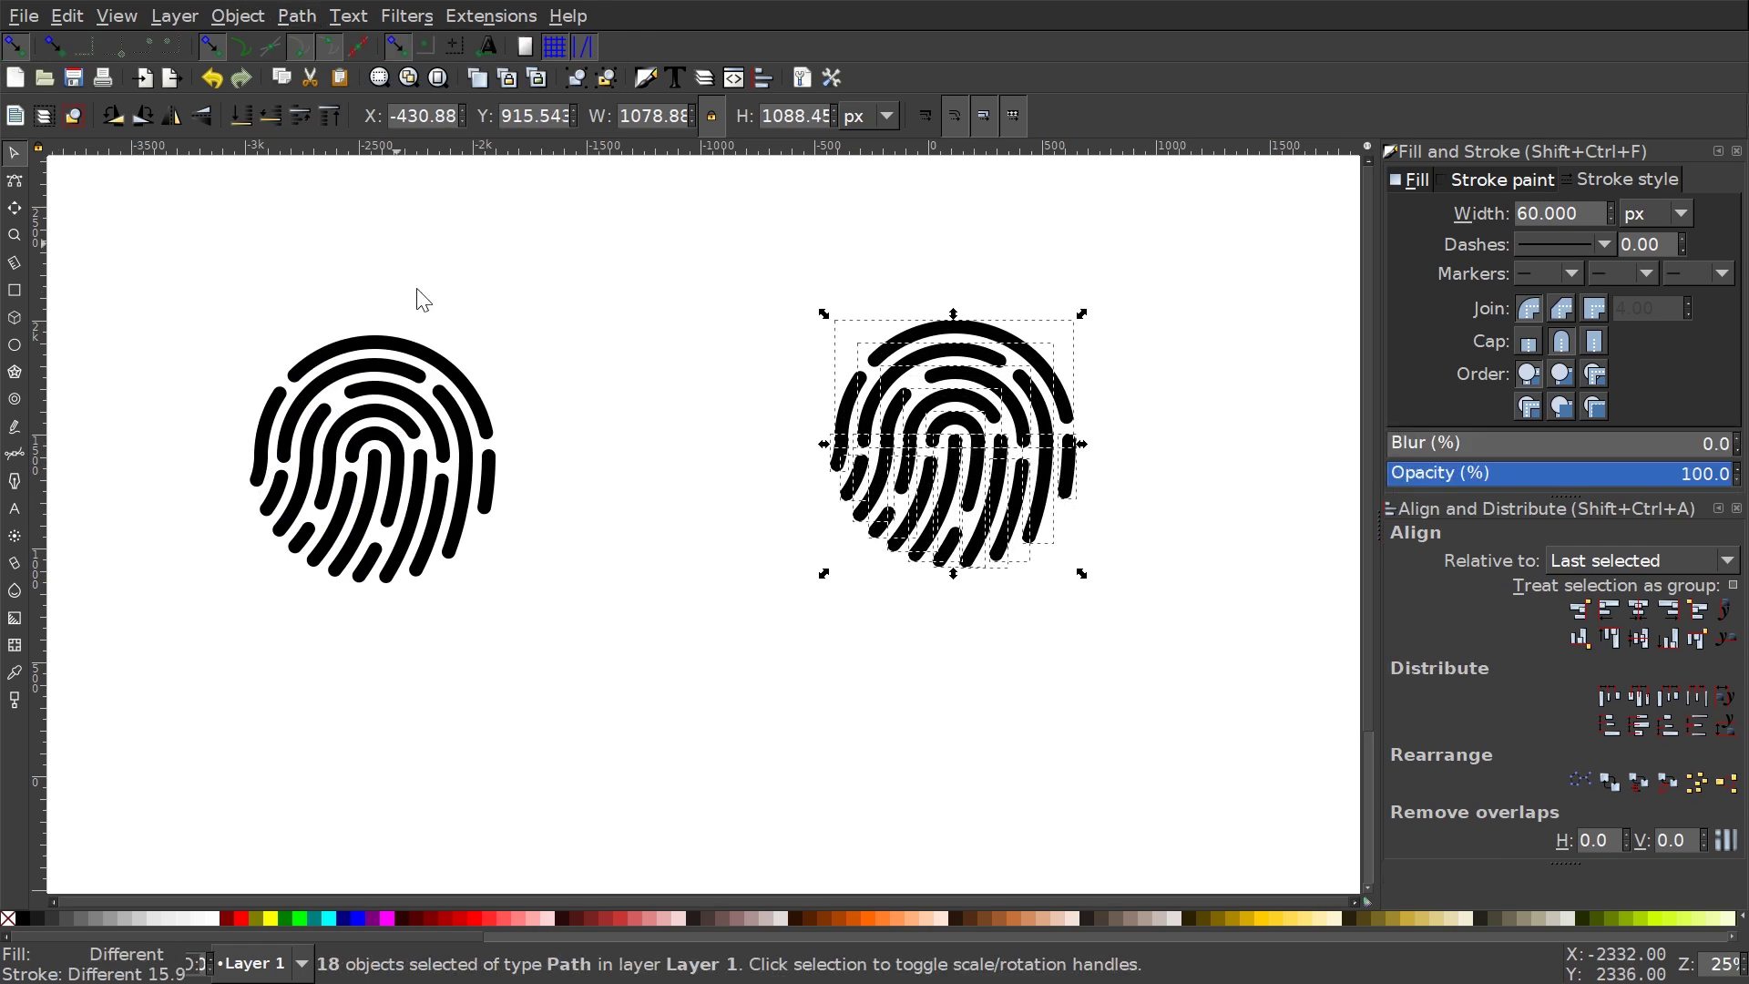
{"action": "left_click", "coordinate": [284, 920]}
{"action": "left_click", "coordinate": [370, 920]}
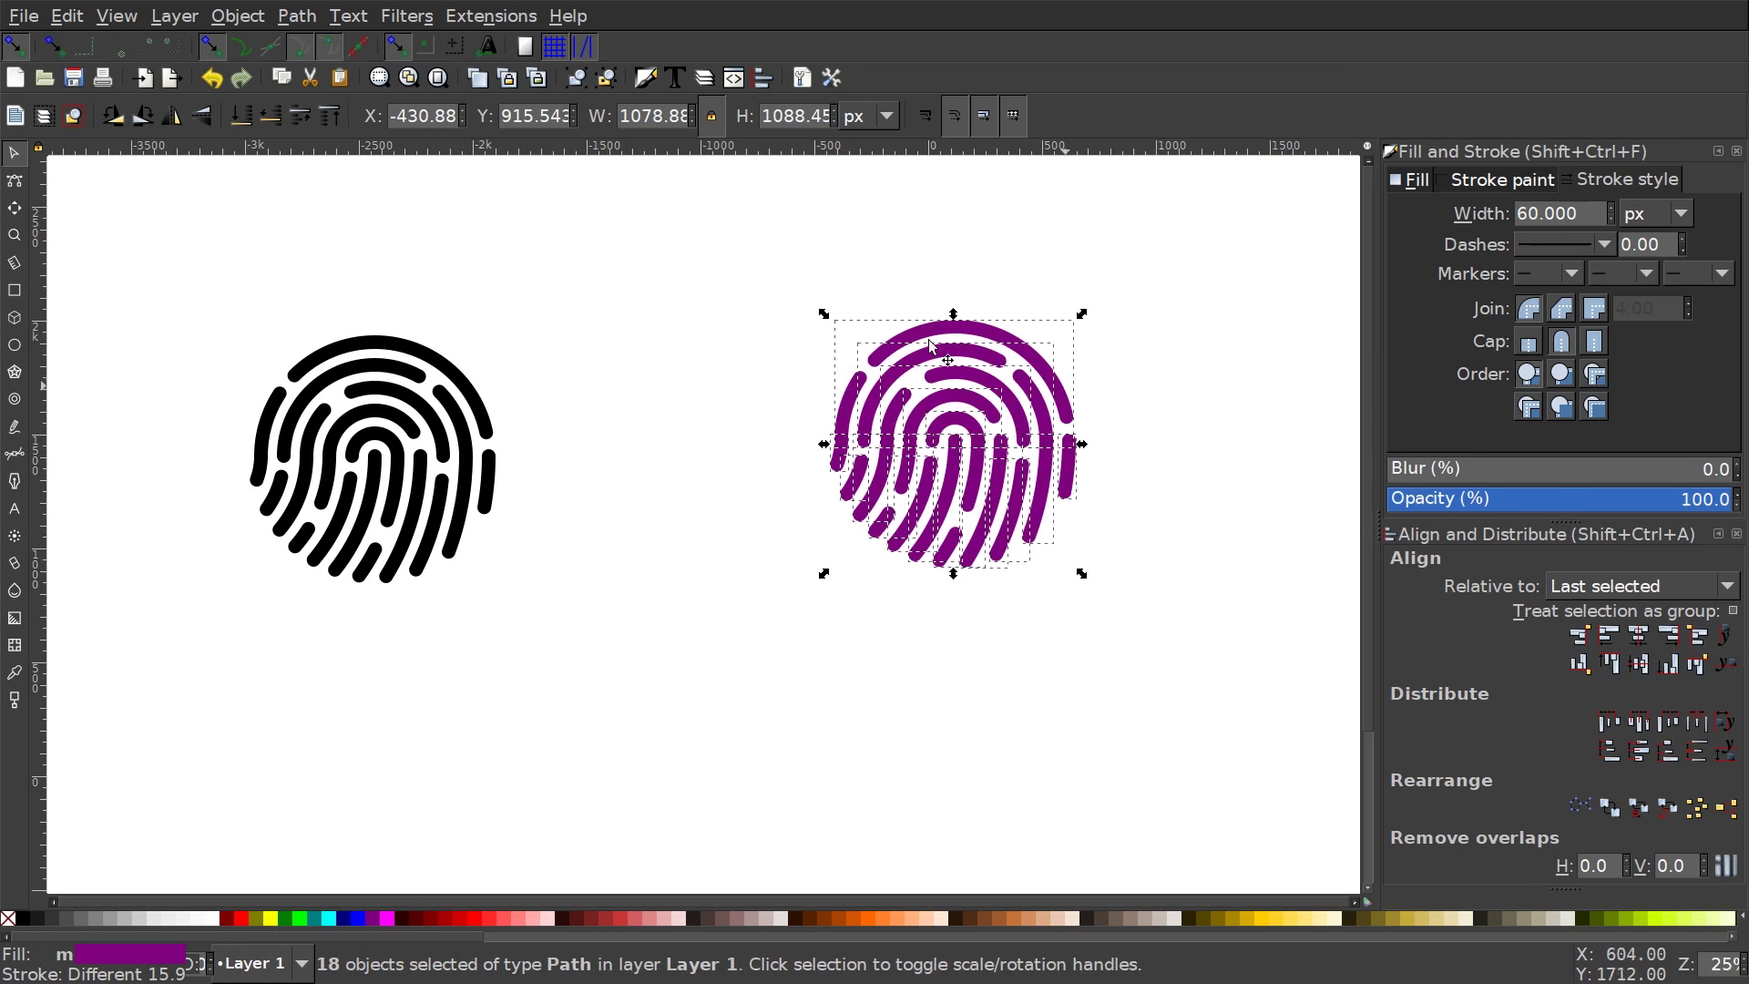
Group the converted fingerprint paths and fill the group with bright sky blue, 00ccff
{"action": "left_click", "coordinate": [576, 79]}
{"action": "left_click_drag", "start_coordinate": [1084, 512], "coordinate": [956, 543]}
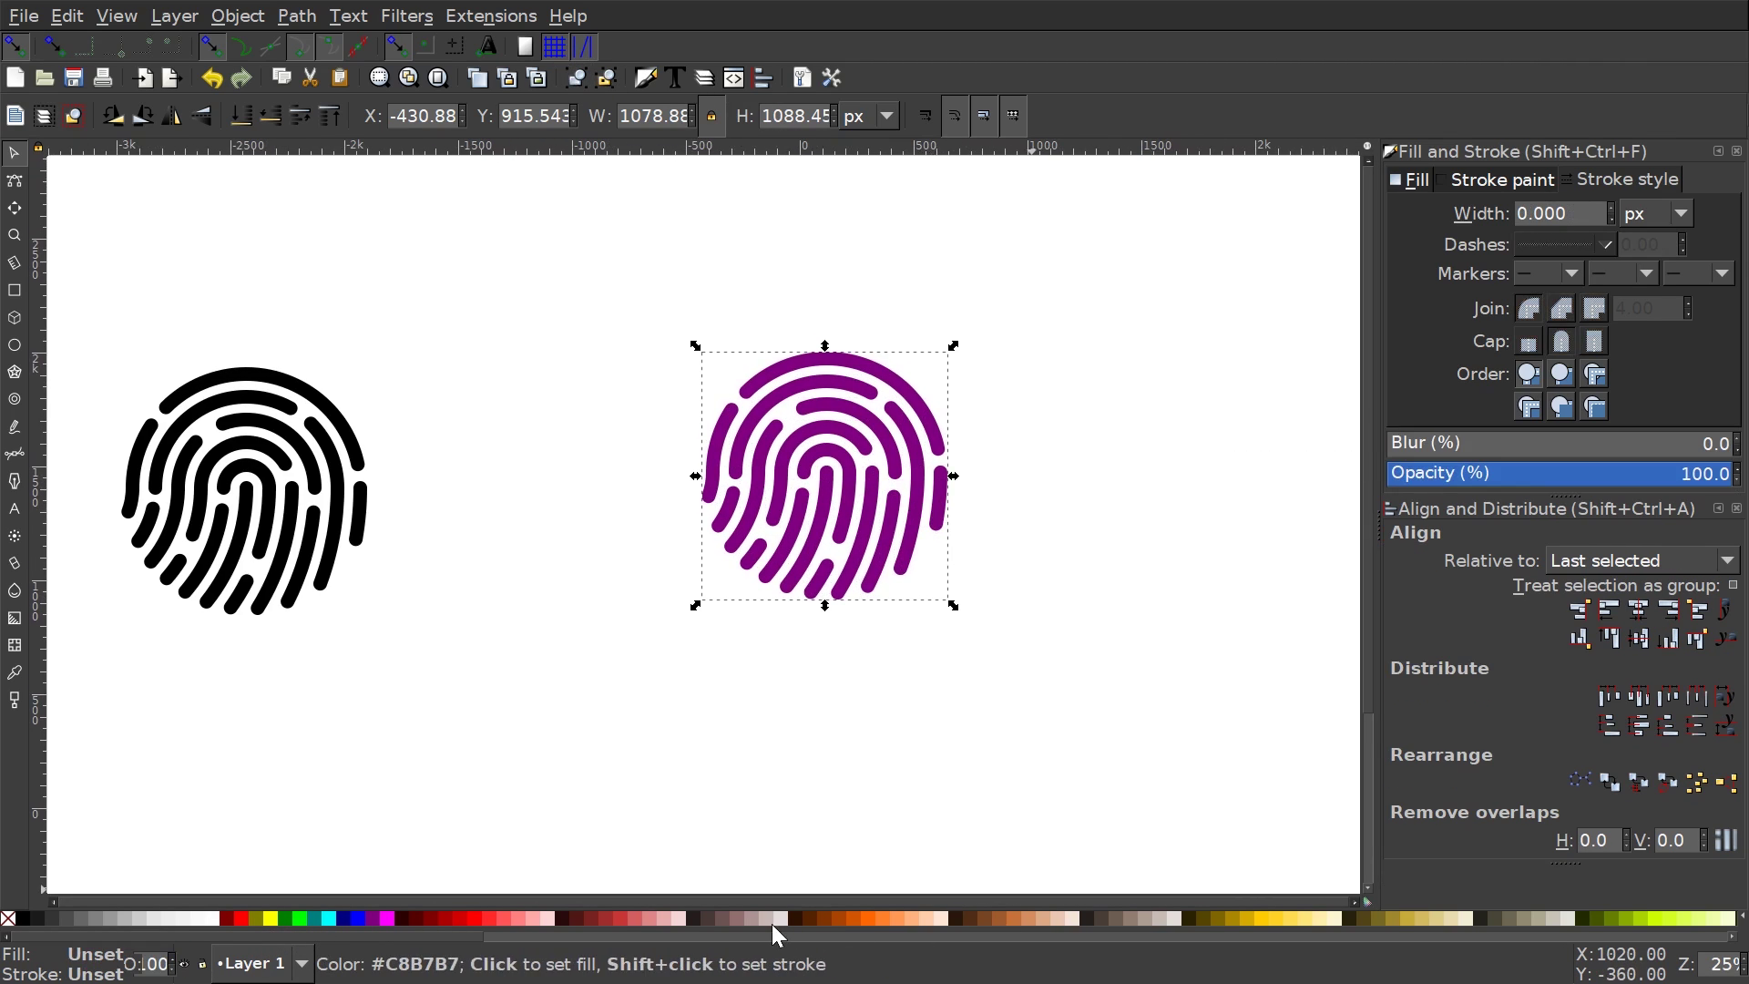
{"action": "left_click_drag", "start_coordinate": [449, 937], "coordinate": [1361, 938]}
{"action": "left_click", "coordinate": [290, 918]}
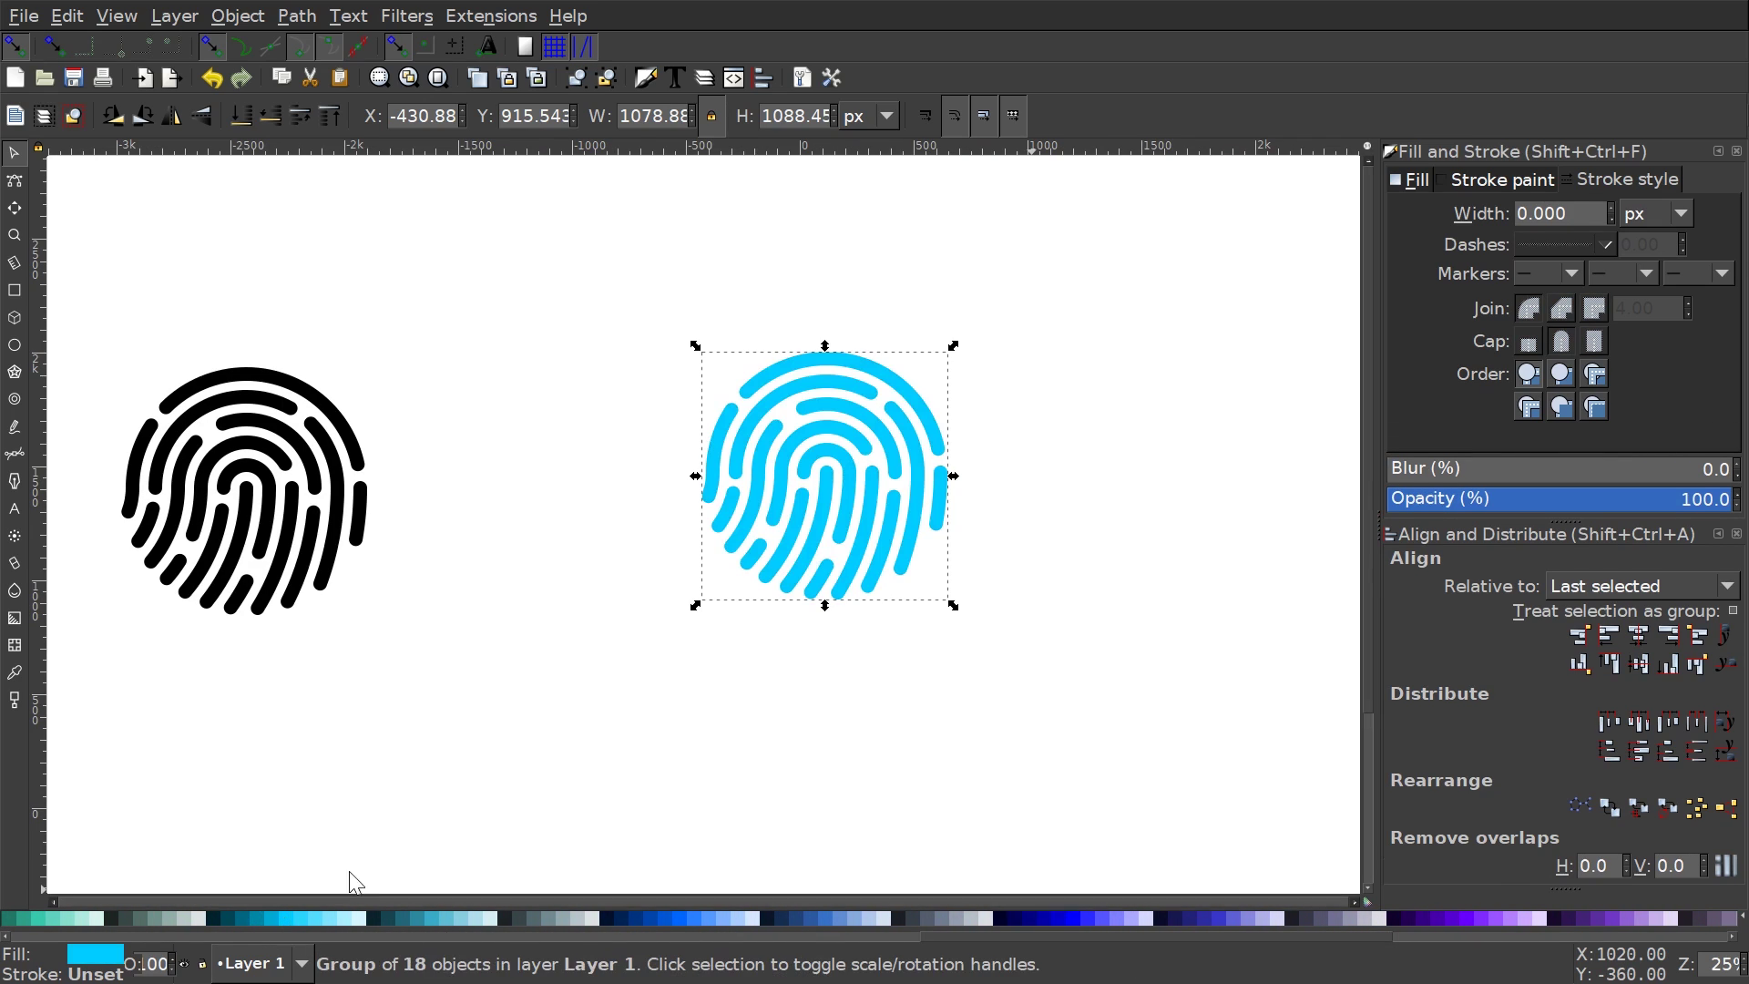
Give the blue fingerprint a linear gradient fill and make its transparent end stop fully opaque pink, ff00b0
{"action": "left_click", "coordinate": [1411, 181]}
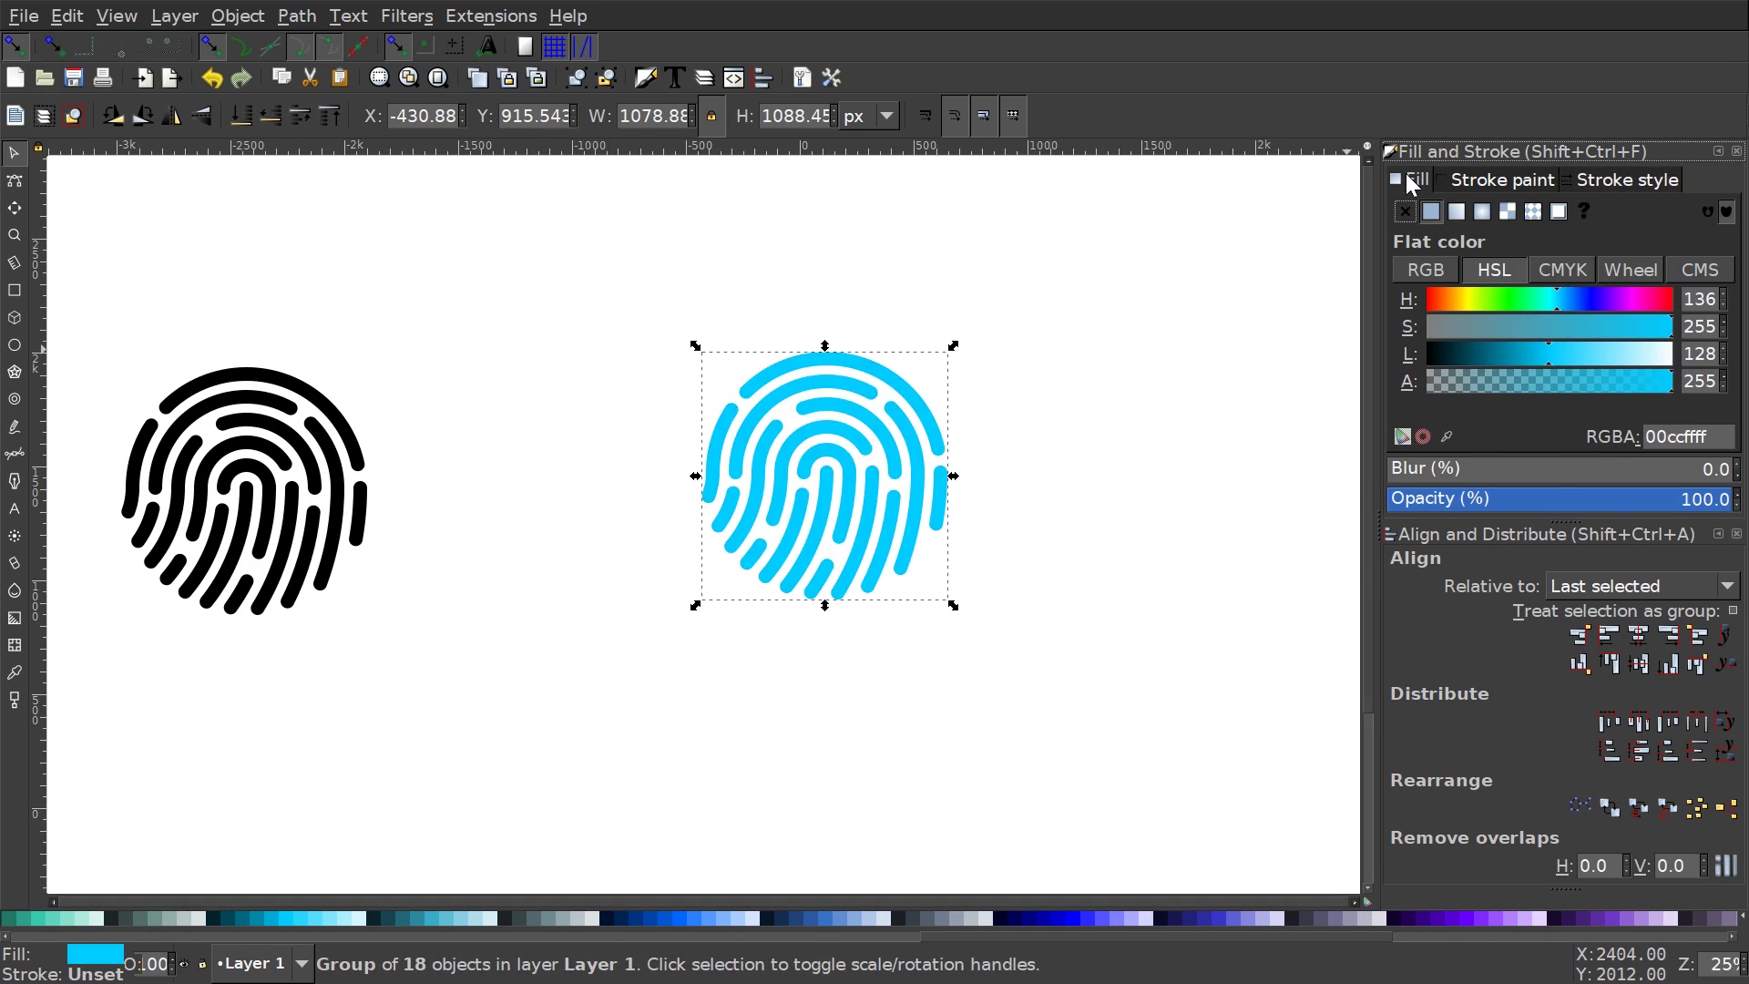
{"action": "left_click", "coordinate": [1451, 214]}
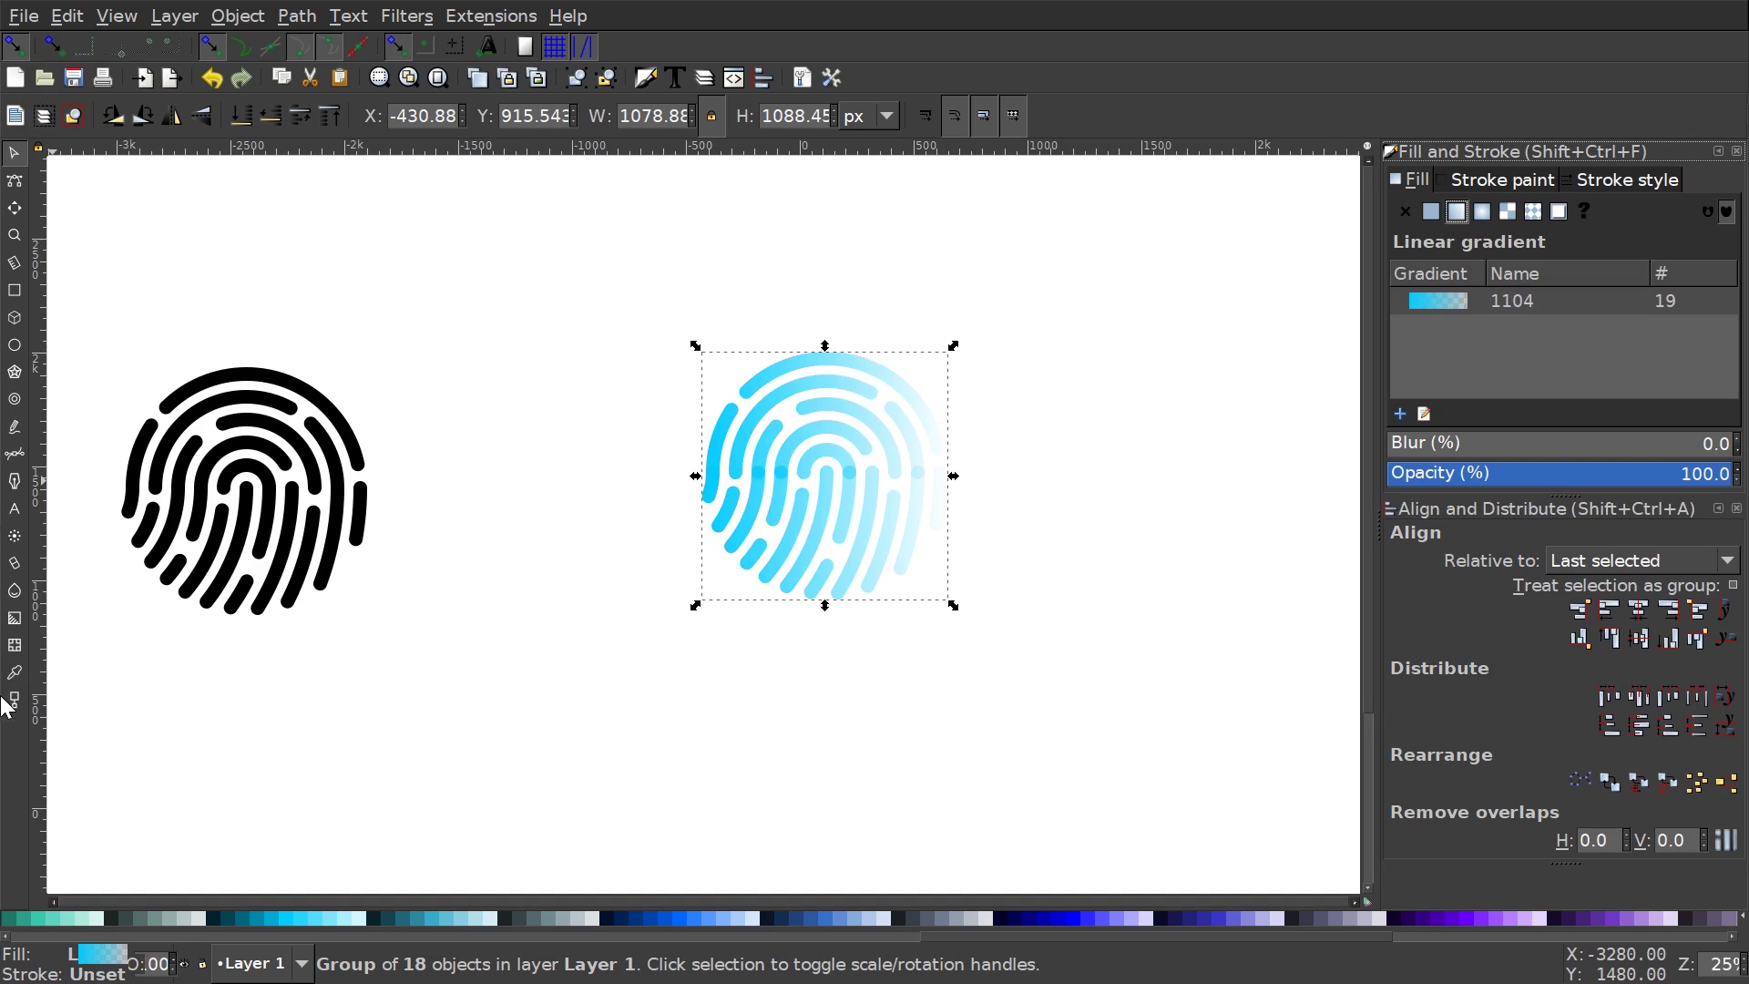
{"action": "left_click", "coordinate": [14, 619]}
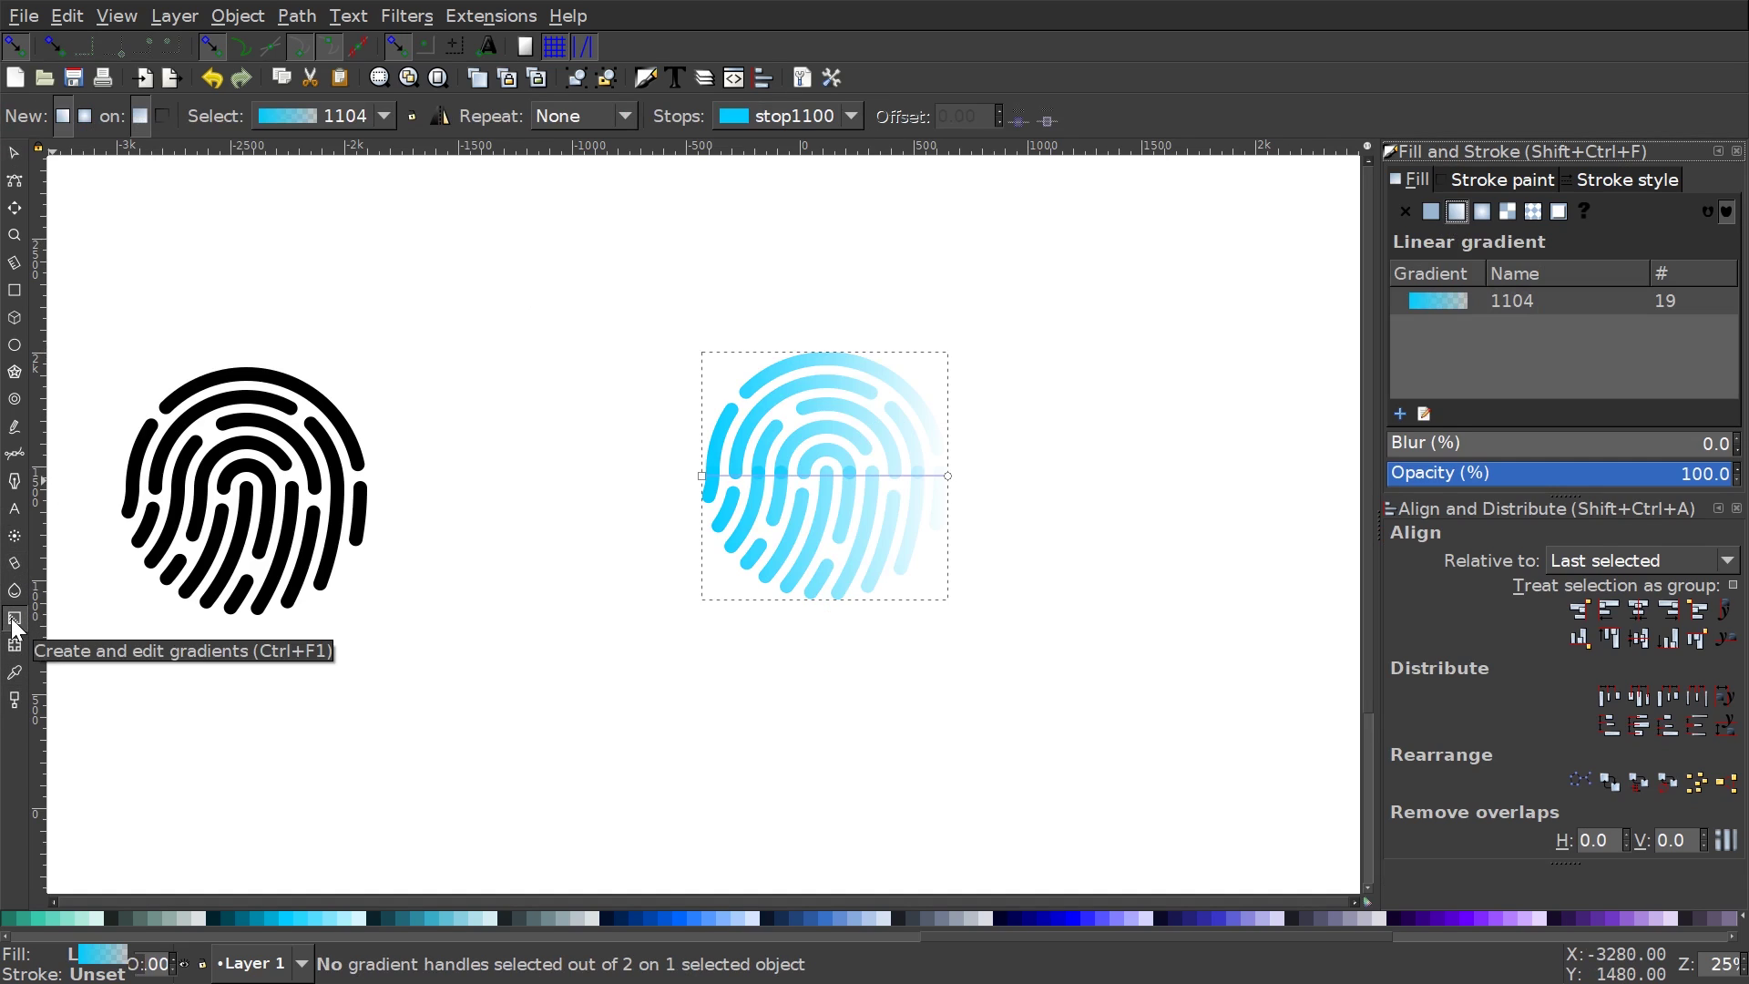
{"action": "left_click", "coordinate": [948, 475]}
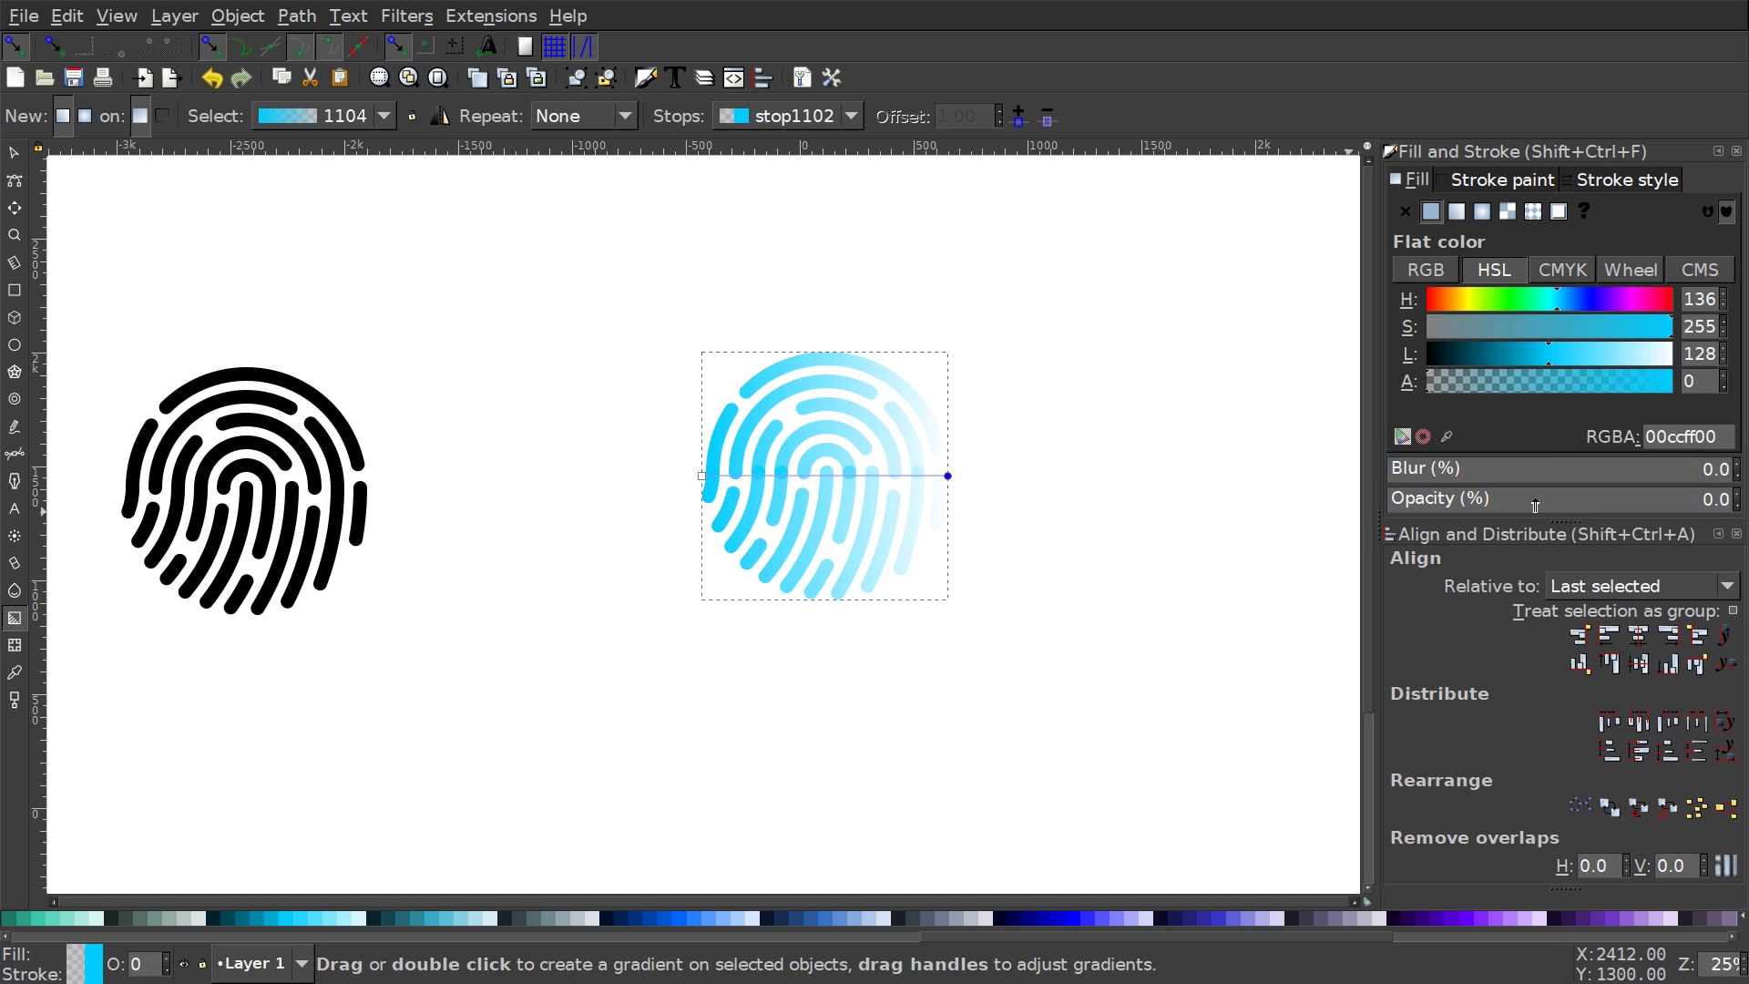
{"action": "left_click_drag", "start_coordinate": [1535, 501], "coordinate": [1744, 489]}
{"action": "left_click_drag", "start_coordinate": [1590, 301], "coordinate": [1645, 297]}
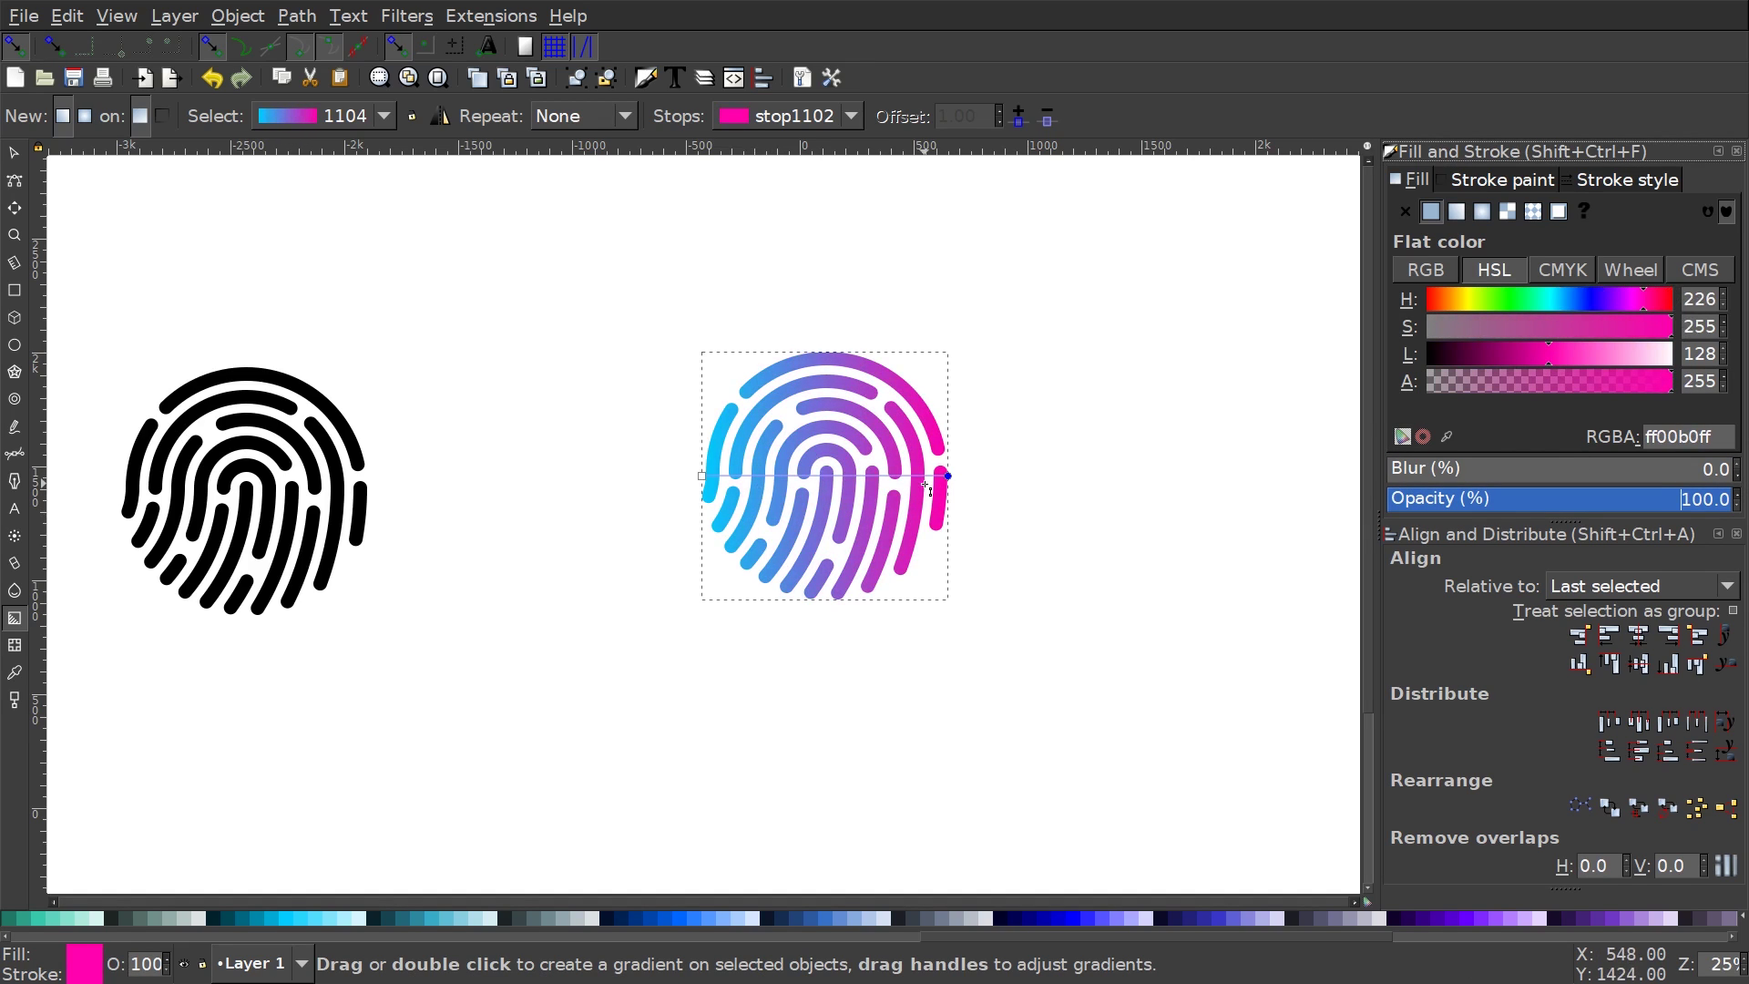
Reposition the gradient handles so blue starts below the fingerprint's lower left and pink ends above its upper right, and deselect it
{"action": "left_click_drag", "start_coordinate": [948, 476], "coordinate": [915, 292]}
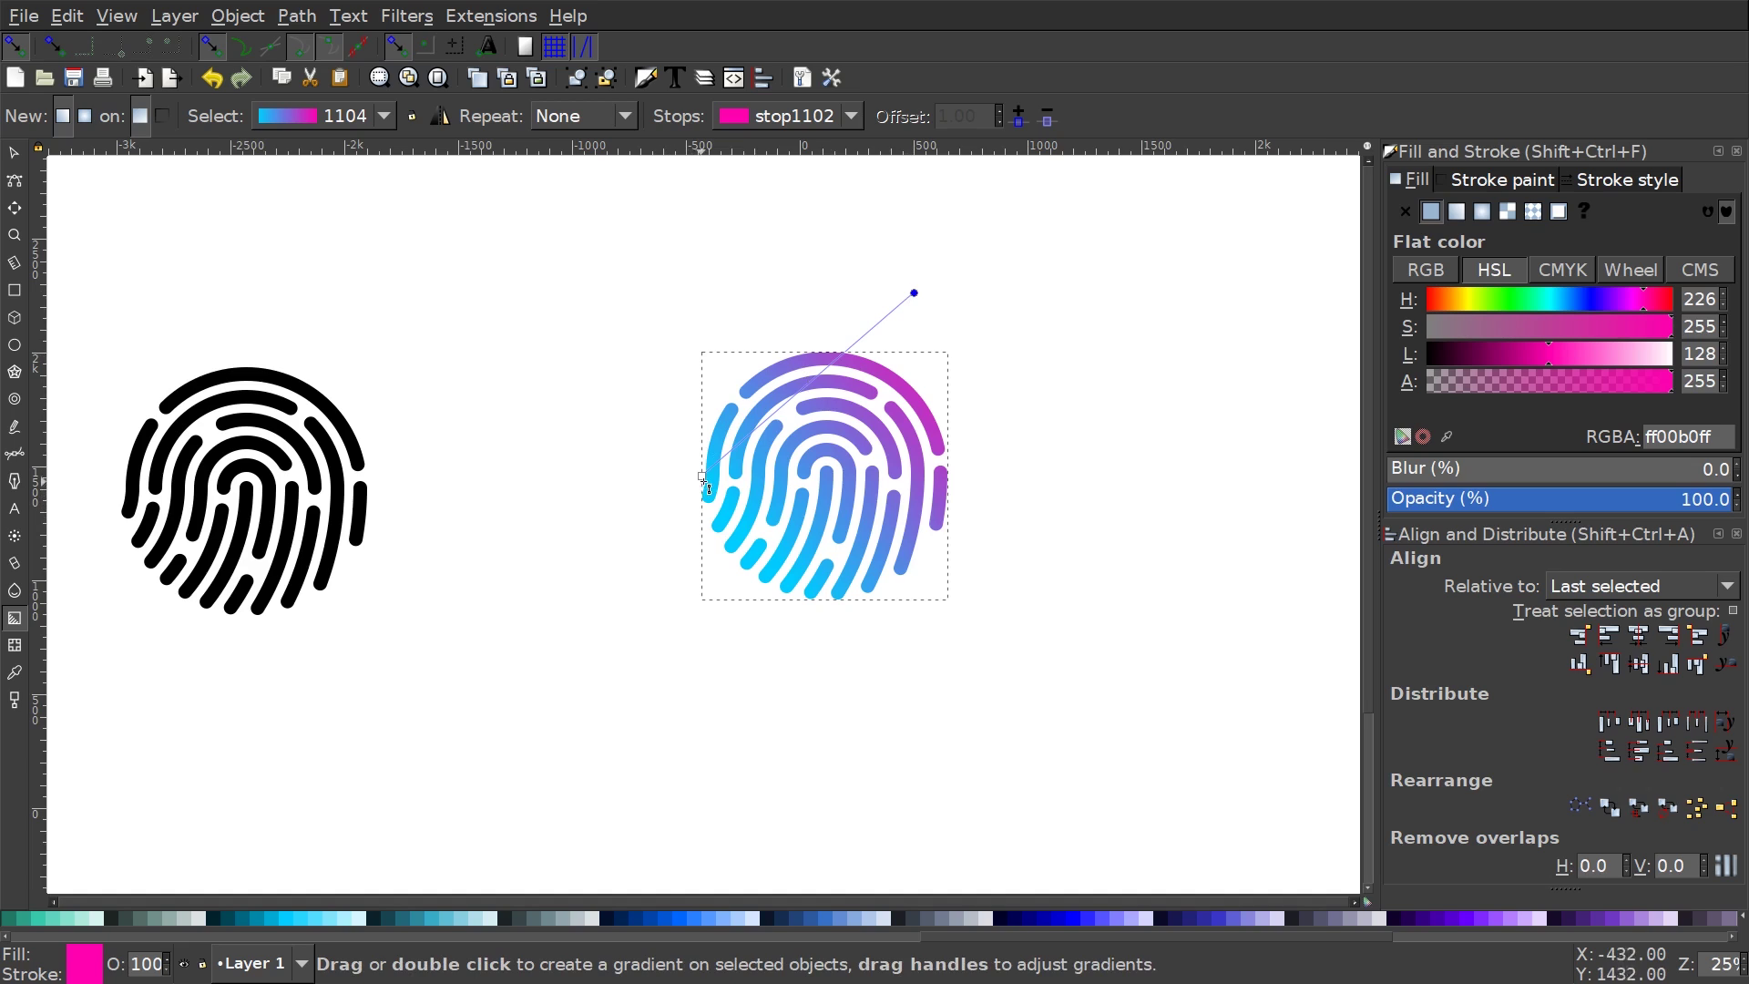
{"action": "left_click_drag", "start_coordinate": [702, 477], "coordinate": [767, 636]}
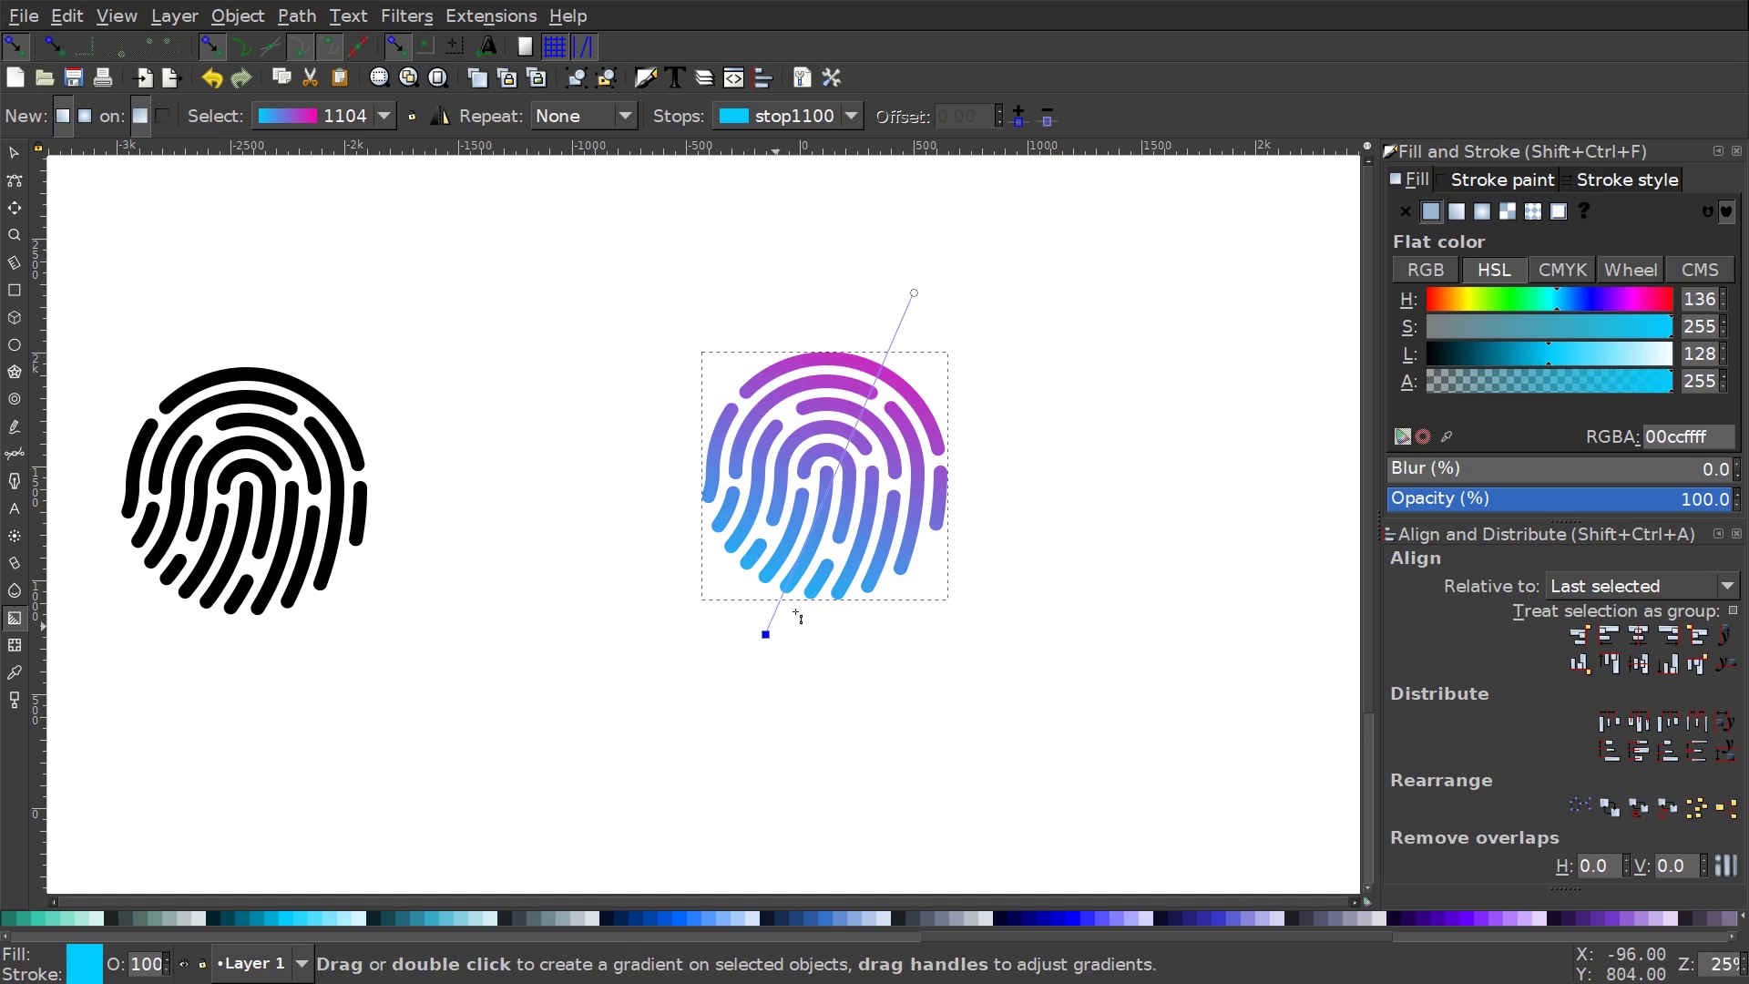
{"action": "left_click_drag", "start_coordinate": [915, 292], "coordinate": [919, 284]}
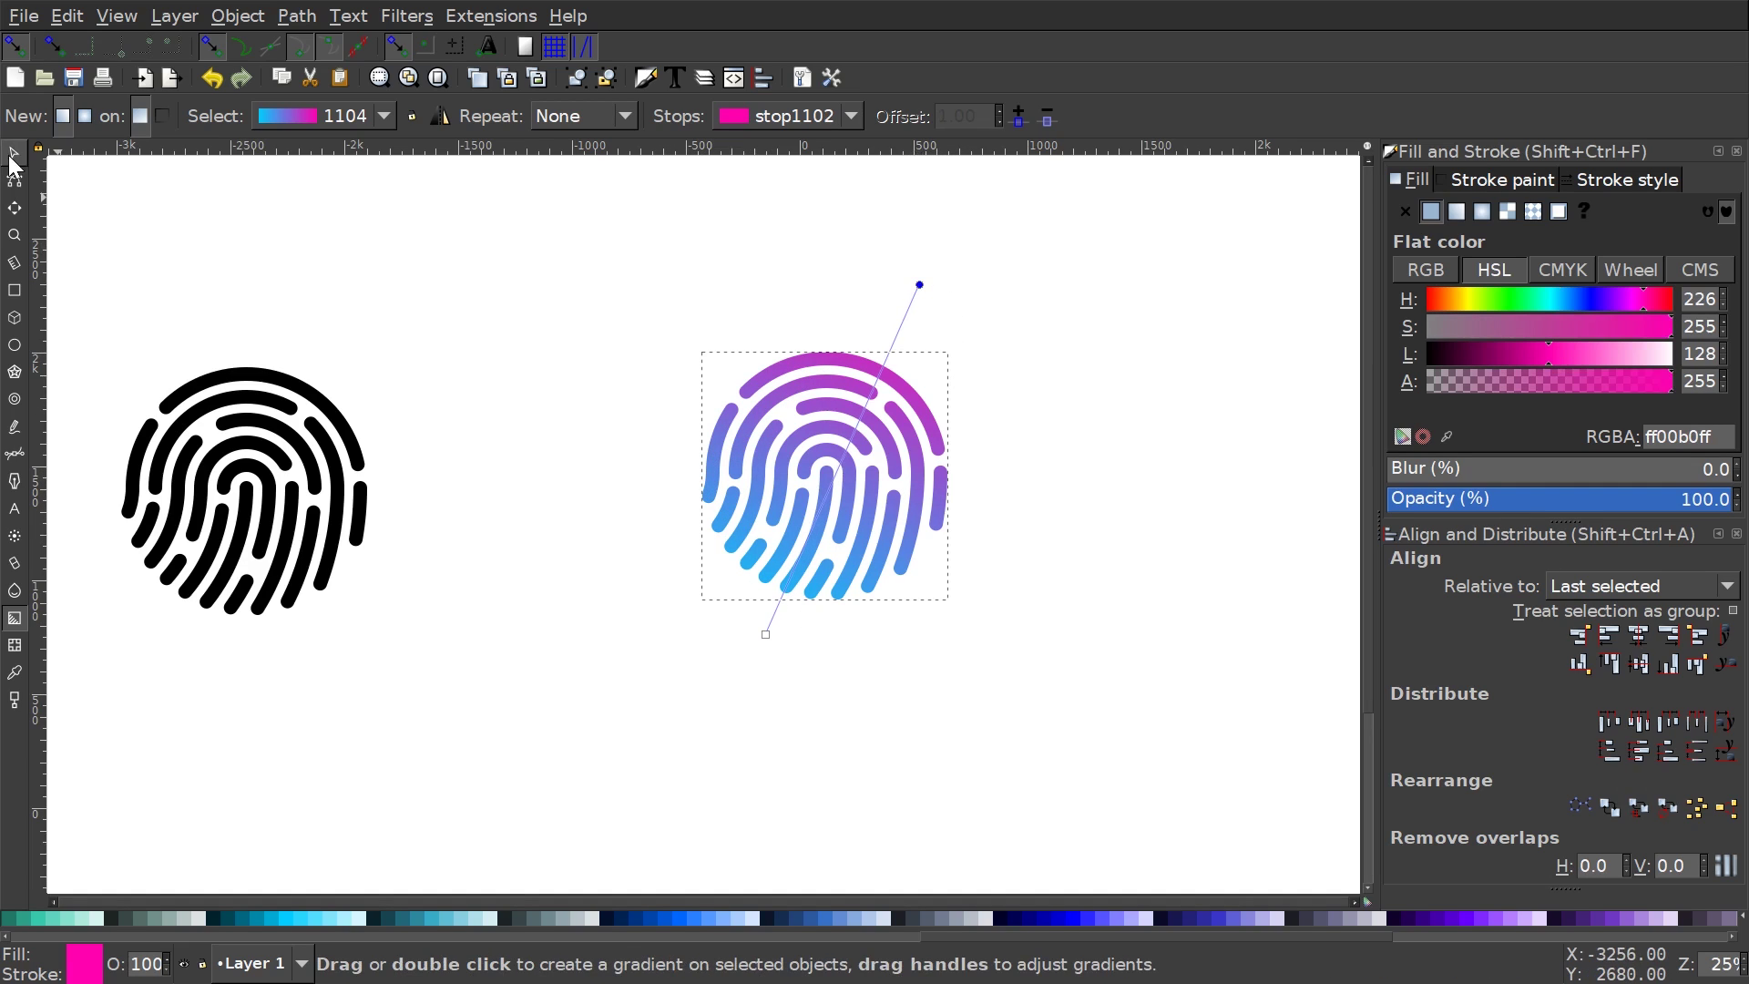
{"action": "left_click", "coordinate": [14, 153]}
{"action": "left_click_drag", "start_coordinate": [657, 466], "coordinate": [409, 615]}
{"action": "left_click", "coordinate": [1218, 650]}
{"action": "left_click_drag", "start_coordinate": [1057, 617], "coordinate": [1128, 539]}
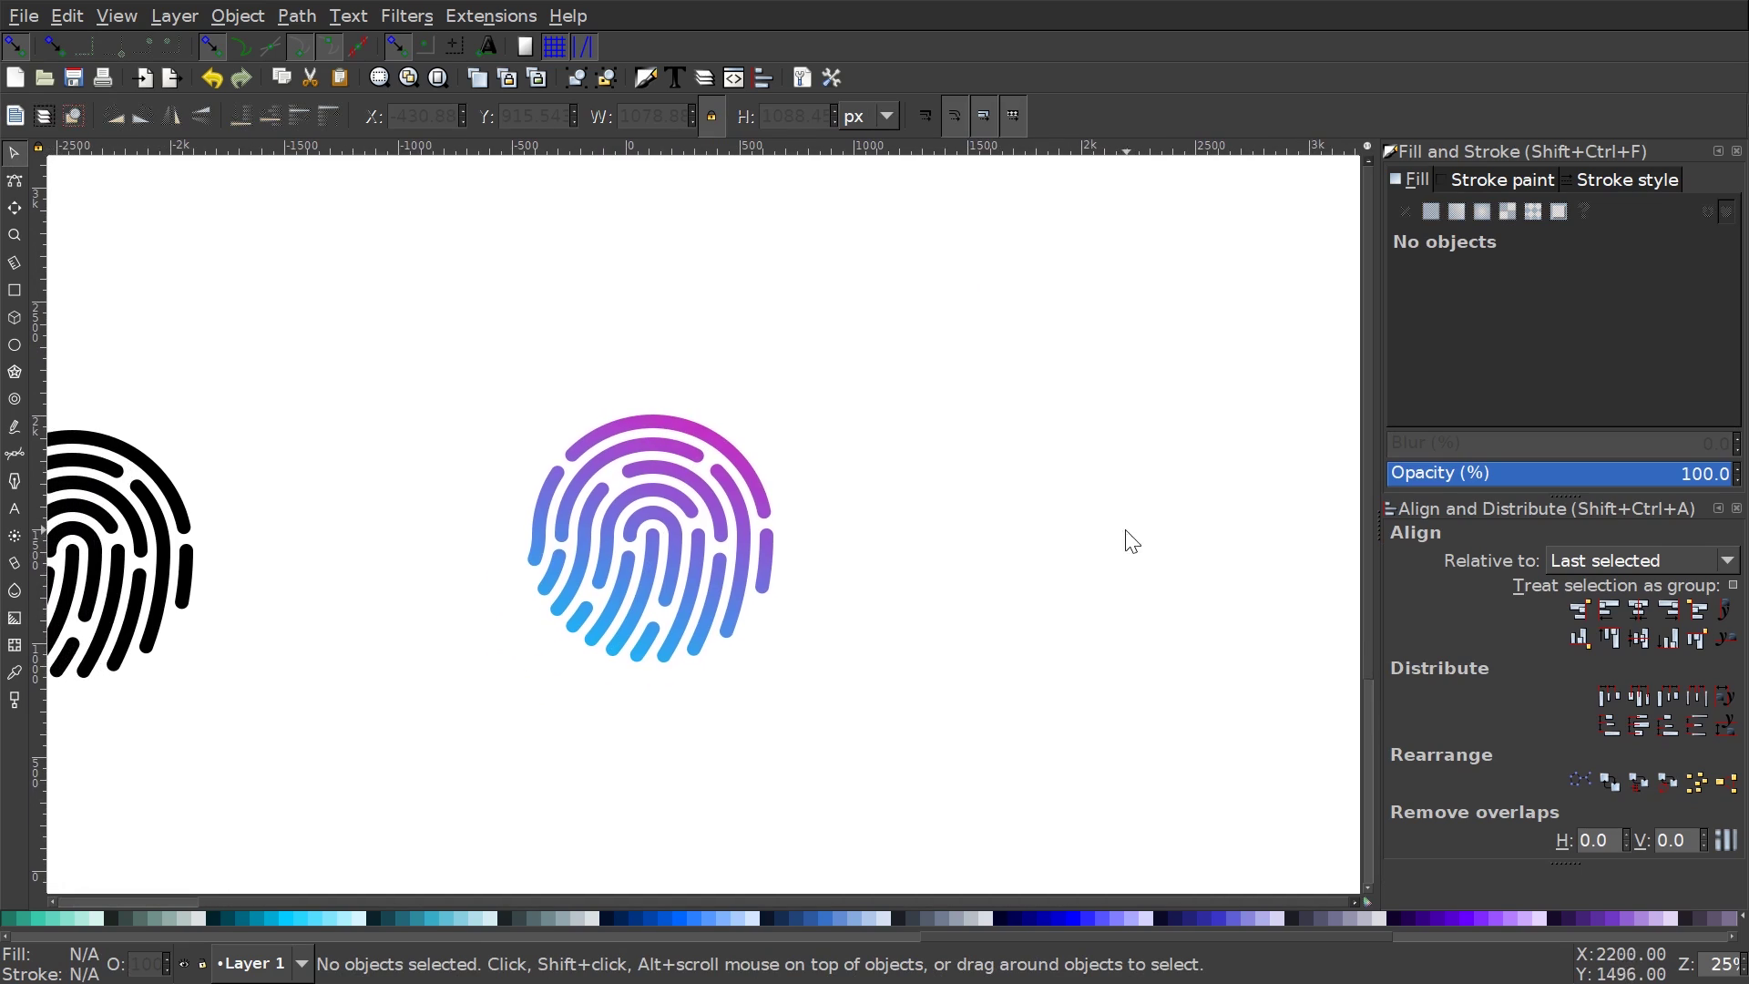